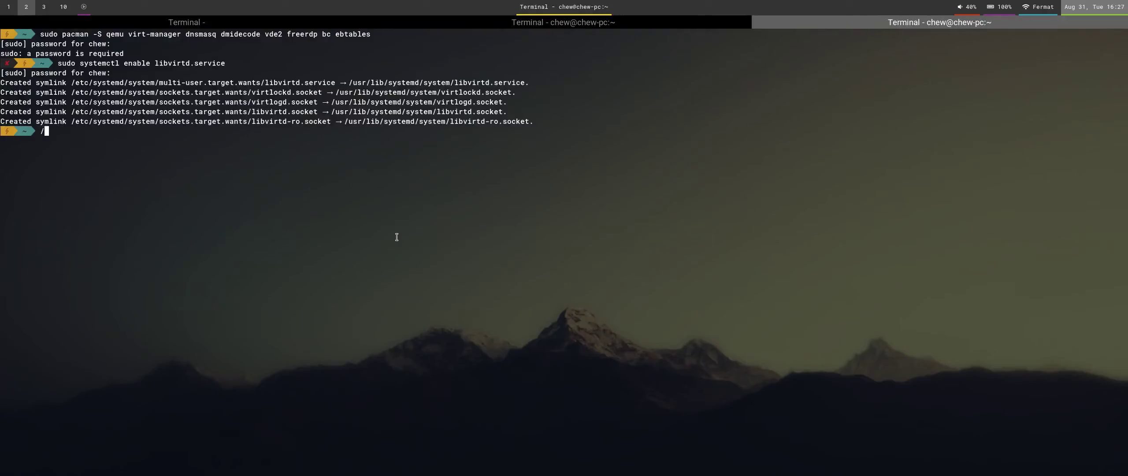
Recall 'sudo systemctl start libvirtd.service' from shell history with Ctrl+R and run it.
{"action": "key", "text": "Tab"}
{"action": "key", "text": "n"}
{"action": "type", "text": "tart libvirtd.service"}
{"action": "key", "text": "Return"}
{"action": "key", "text": "n"}
{"action": "key", "text": "n"}
{"action": "key", "text": "n"}
{"action": "key", "text": "n"}
{"action": "key", "text": "Return"}
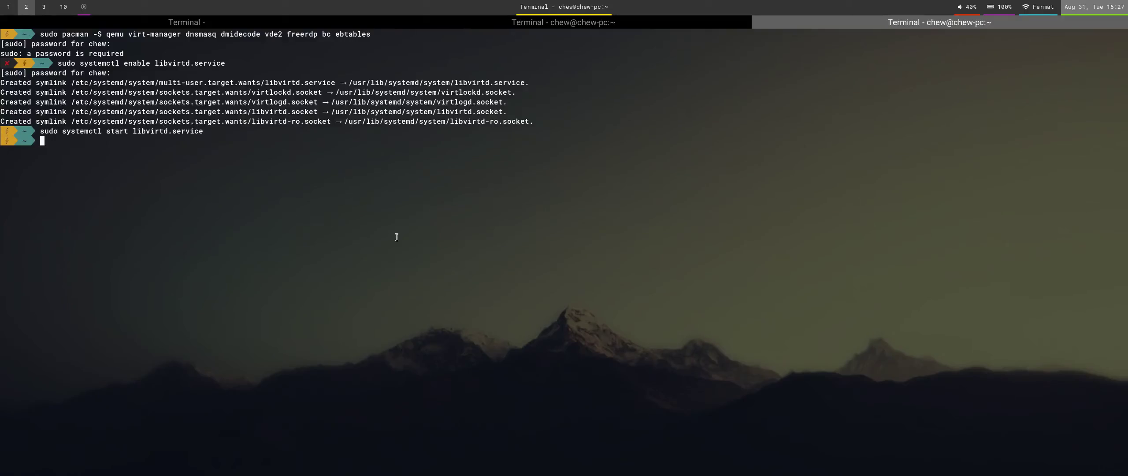
{"action": "key", "text": "super+1"}
Launch Virtual Machine Manager, cancel the New VM wizard, quit, and return to the terminal.
{"action": "key", "text": "super+d"}
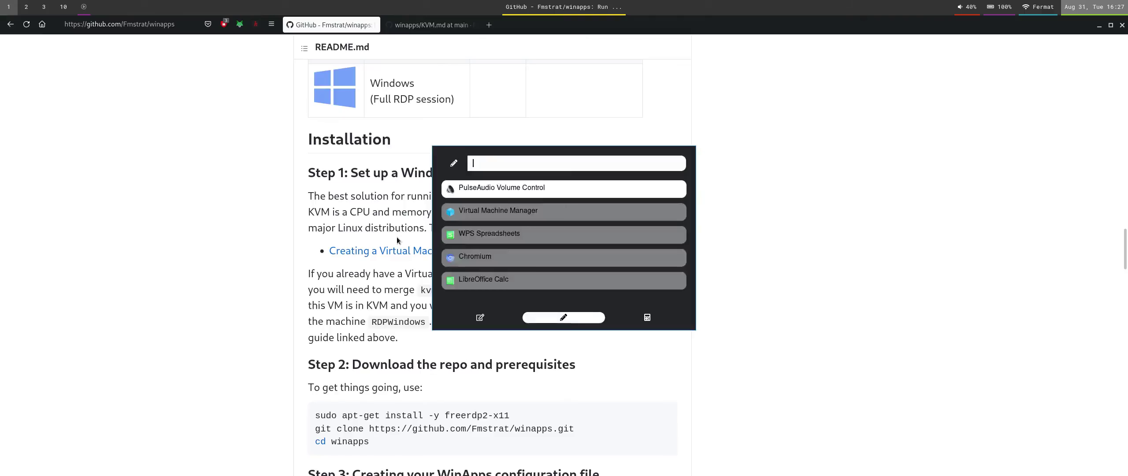
{"action": "type", "text": "virt"}
{"action": "key", "text": "Return"}
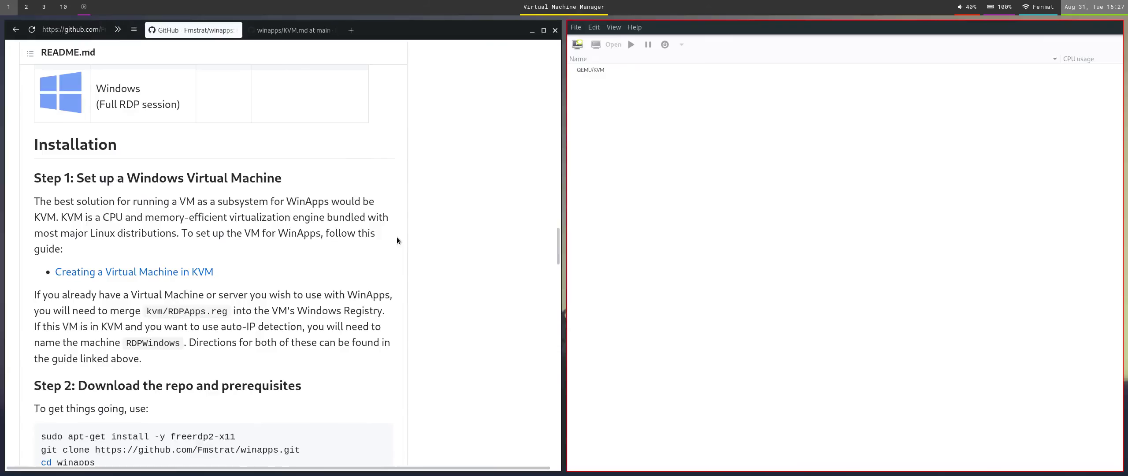
{"action": "left_click", "coordinate": [577, 45]}
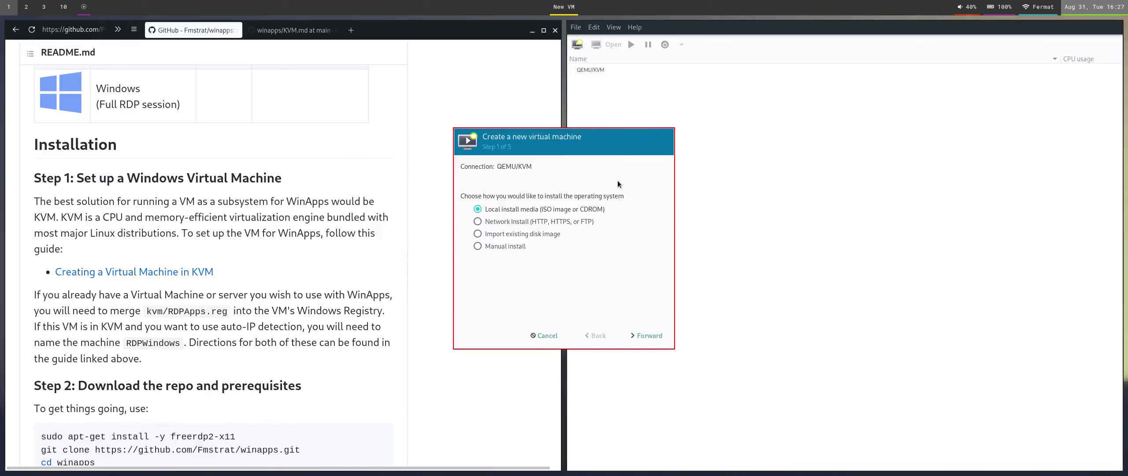
{"action": "left_click", "coordinate": [545, 335]}
{"action": "key", "text": "ctrl+q"}
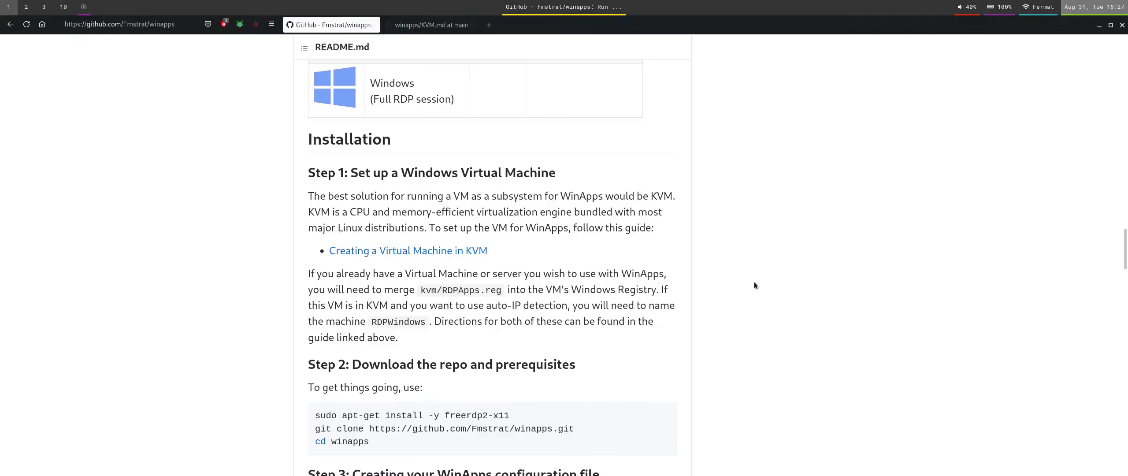
{"action": "key", "text": "super+2"}
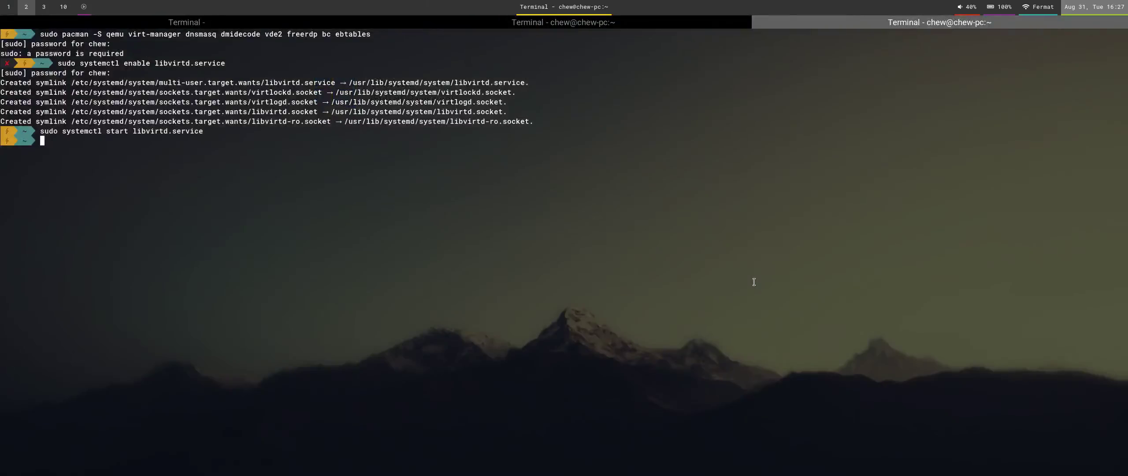
Start the default virtual network with 'sudo virsh net-start default' recalled from history.
{"action": "type", "text": "sudo virsh ne"}
{"action": "key", "text": "Return"}
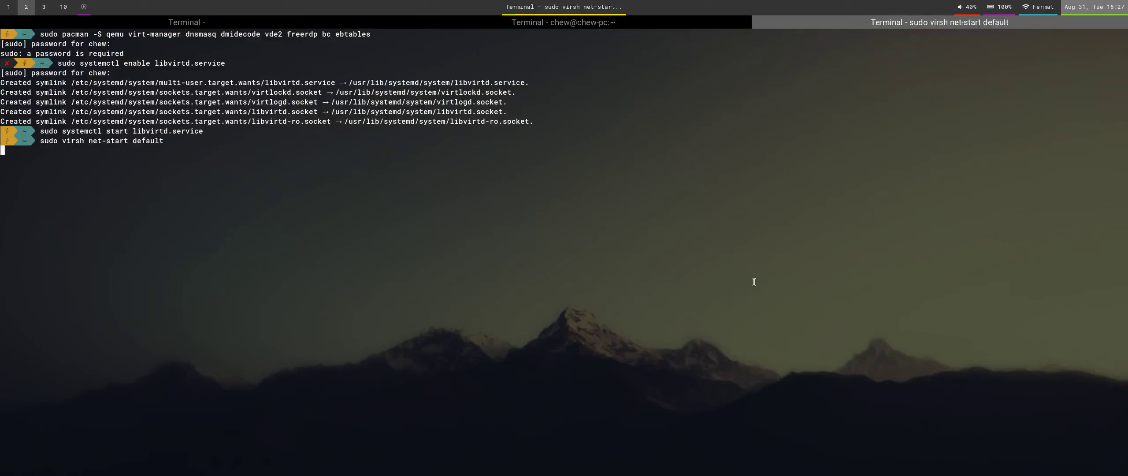
{"action": "key", "text": "Return"}
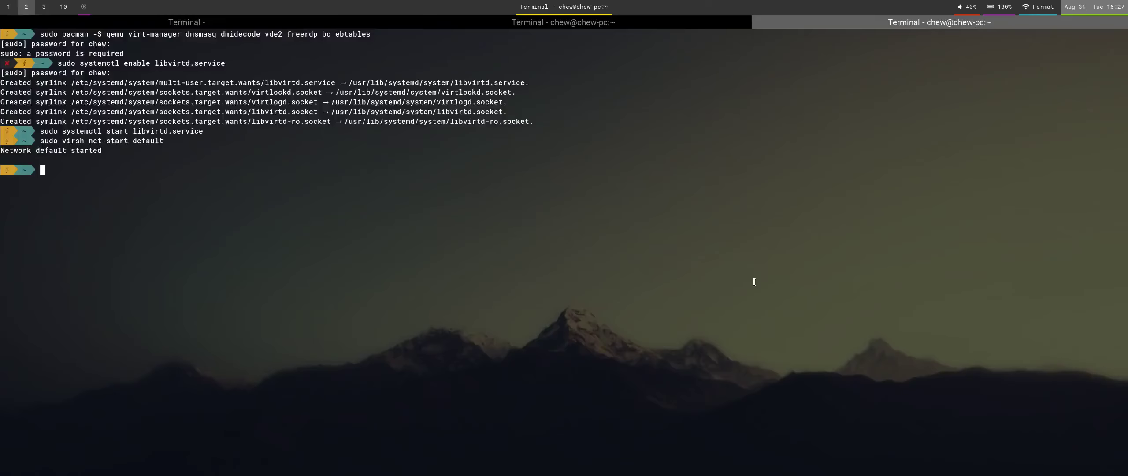
{"action": "key", "text": "super+1"}
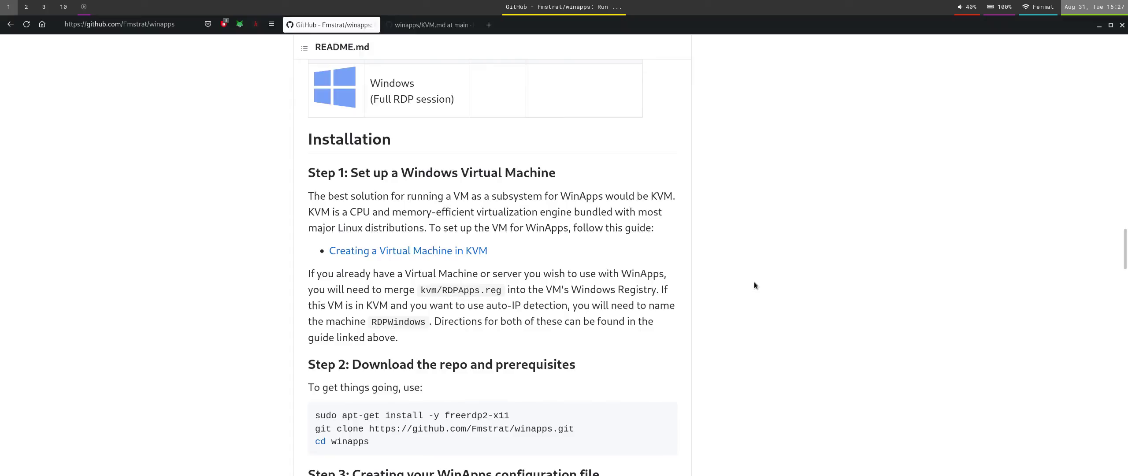
Paste and run the usermod -aG commands adding the user to the kvm and libvirt groups.
{"action": "key", "text": "super+2"}
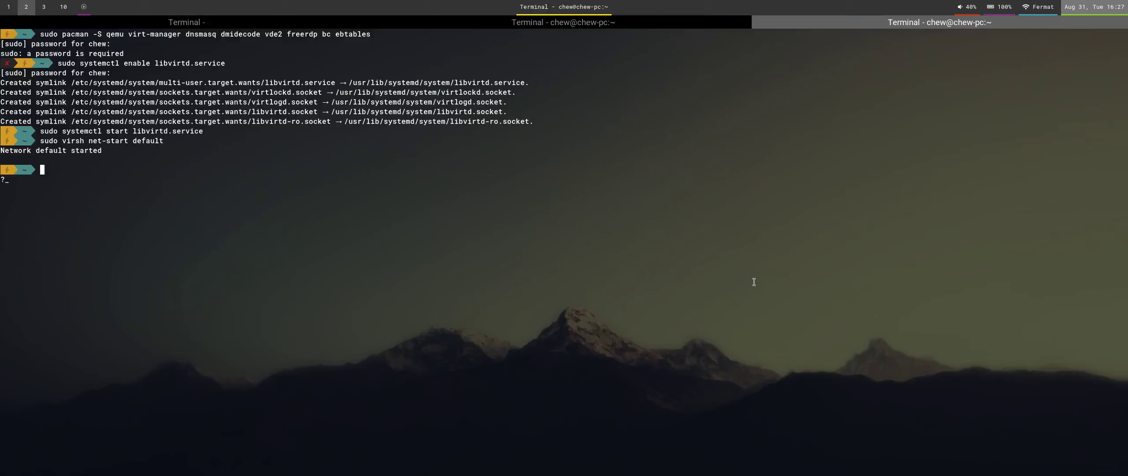
{"action": "type", "text": "sudo usermod -aG kvm ${USER} sudo usermod -aG libvirt ${USER}"}
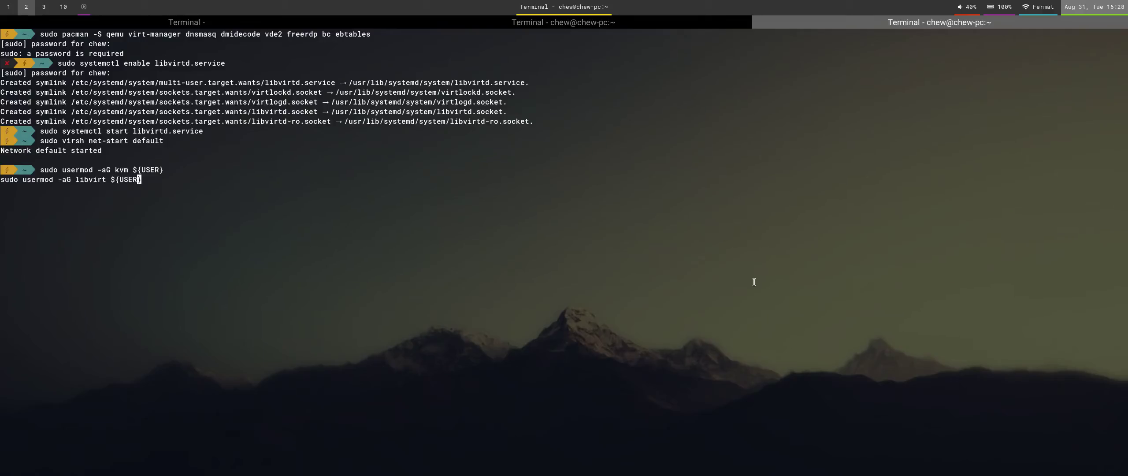
{"action": "key", "text": "Return"}
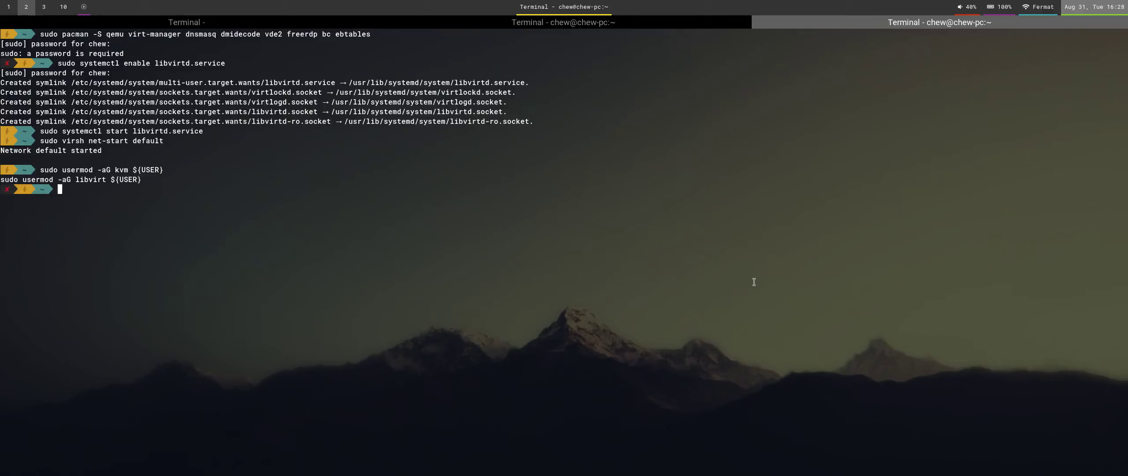
{"action": "key", "text": "super+1"}
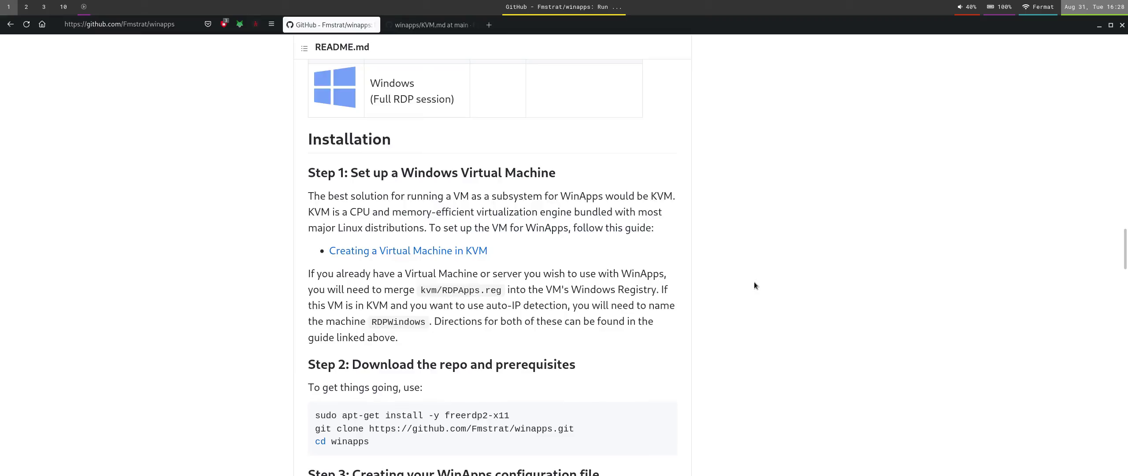
Open the 'Creating a Virtual Machine in KVM' guide and scroll to its VirtIO section.
{"action": "left_click", "coordinate": [424, 251]}
{"action": "left_click", "coordinate": [466, 25]}
{"action": "left_click", "coordinate": [375, 25]}
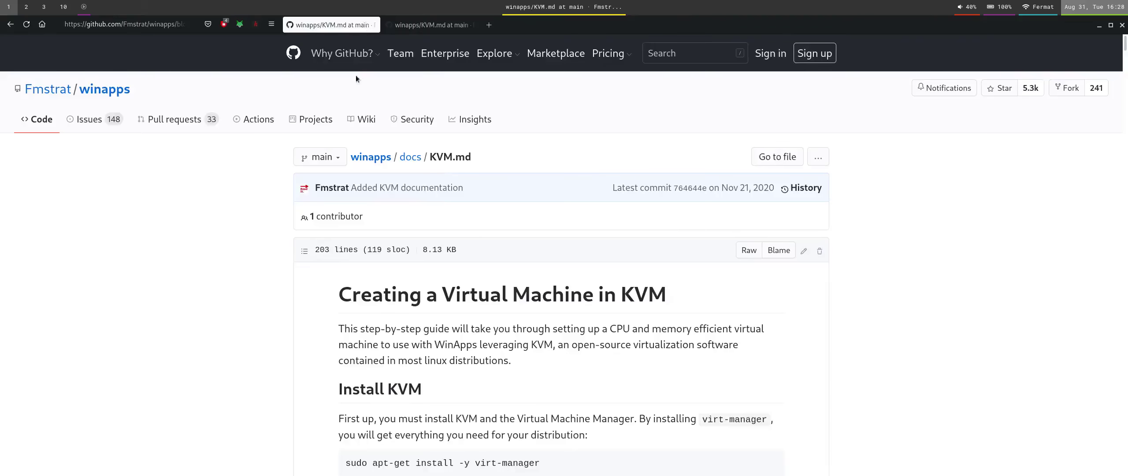
{"action": "key", "text": "alt+Left"}
{"action": "left_click", "coordinate": [426, 27]}
{"action": "scroll", "coordinate": [609, 262], "scroll_direction": "down", "scroll_amount": 5}
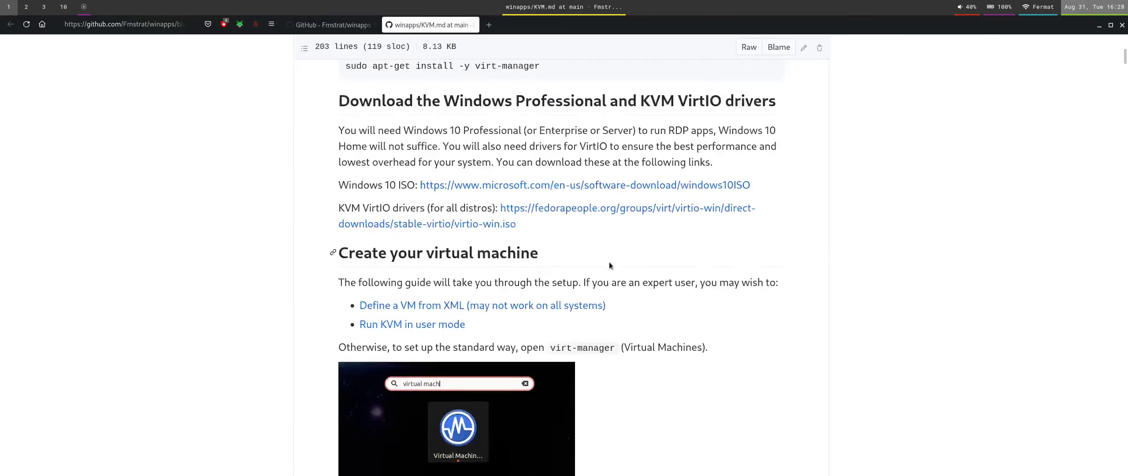
{"action": "scroll", "coordinate": [609, 262], "scroll_direction": "up", "scroll_amount": 10}
{"action": "scroll", "coordinate": [604, 261], "scroll_direction": "down", "scroll_amount": 8}
Launch Virtual Machine Manager from the app launcher by typing 'virt'.
{"action": "key", "text": "super+d"}
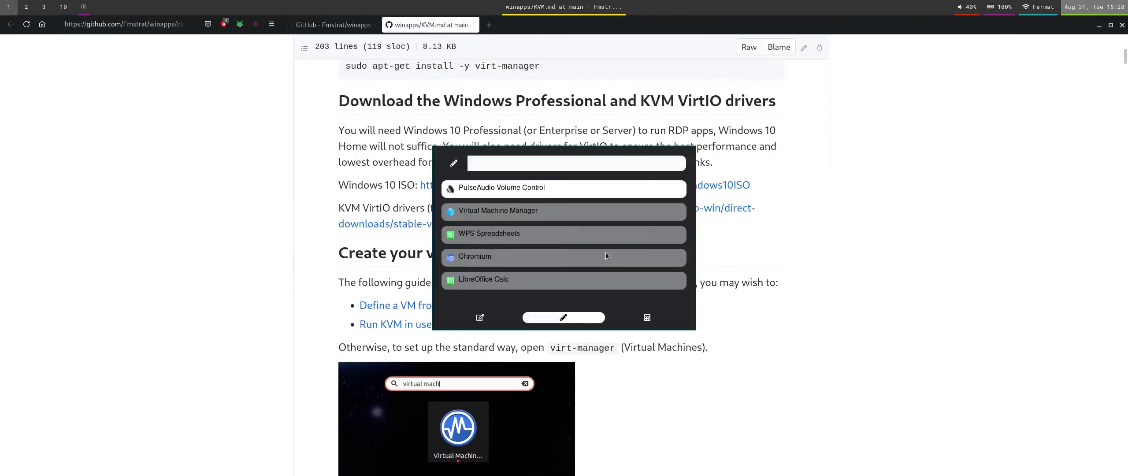
{"action": "type", "text": "virt"}
{"action": "key", "text": "Return"}
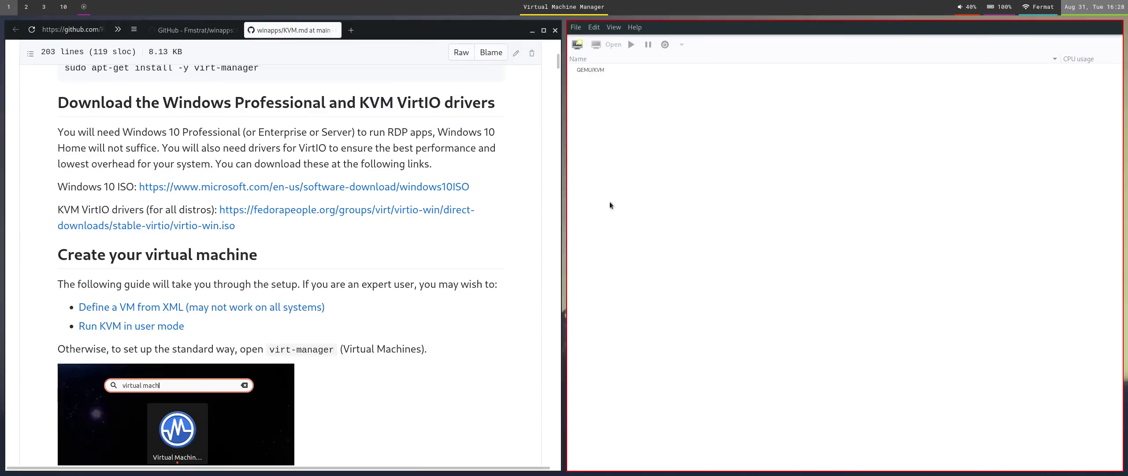
Start a new VM from local install media using winapps_img/Windows.iso.
{"action": "left_click", "coordinate": [578, 44]}
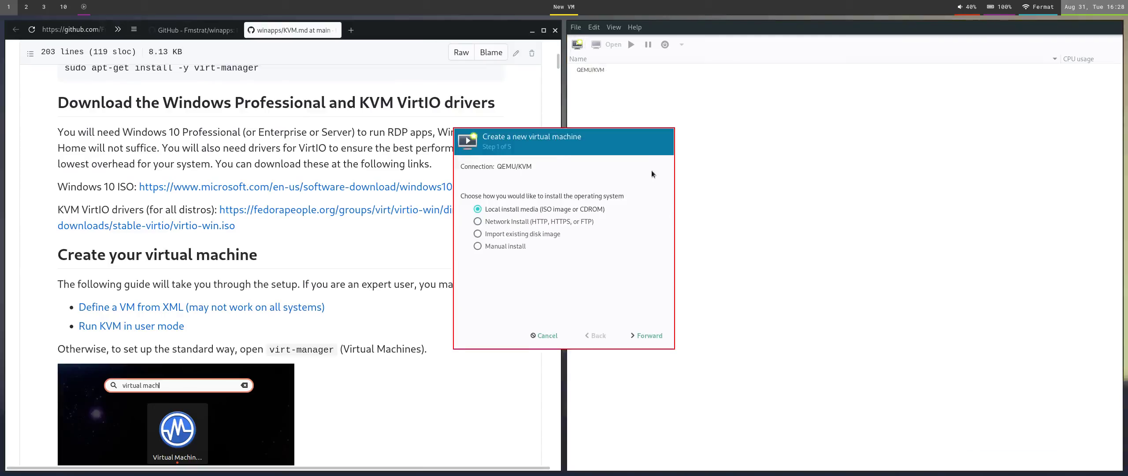
{"action": "scroll", "coordinate": [267, 312], "scroll_direction": "down", "scroll_amount": 5}
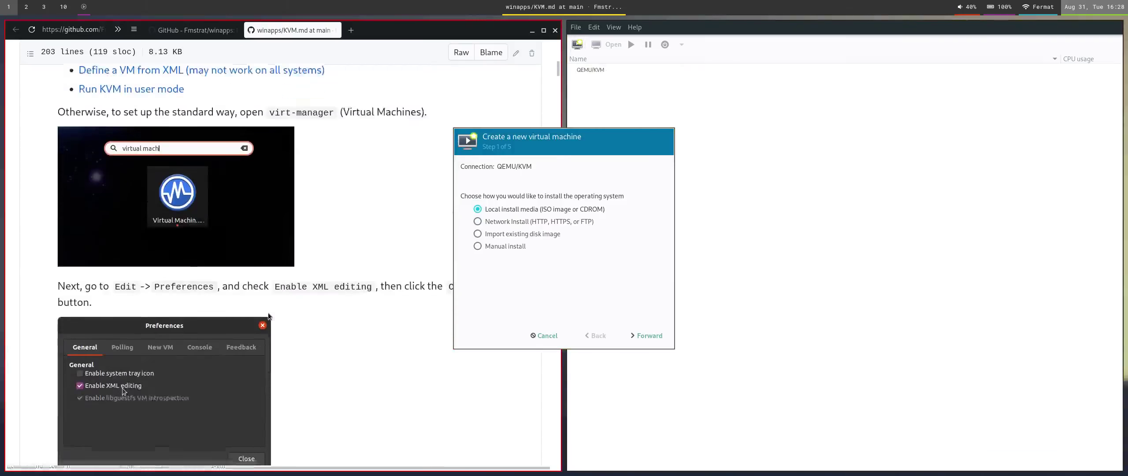
{"action": "scroll", "coordinate": [268, 314], "scroll_direction": "down", "scroll_amount": 4}
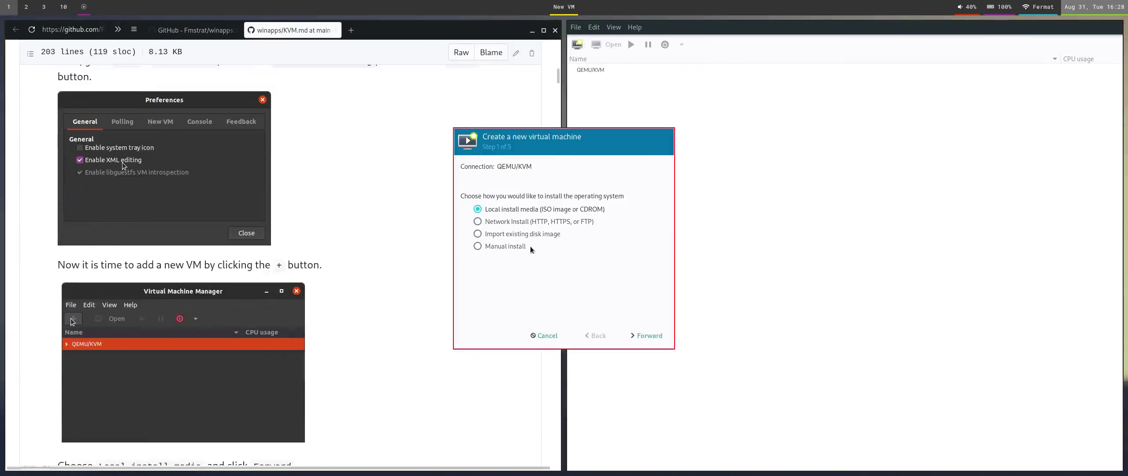
{"action": "left_click", "coordinate": [646, 335]}
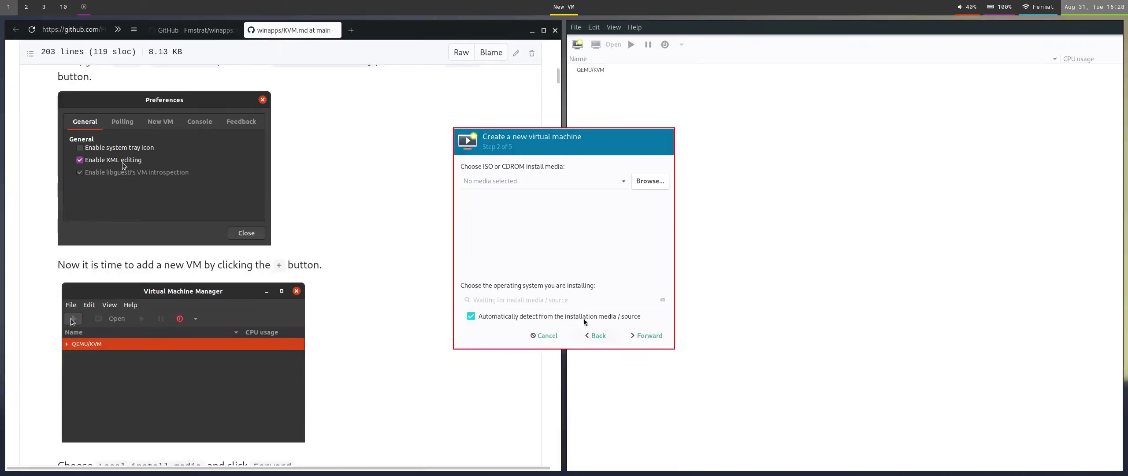
{"action": "left_click", "coordinate": [649, 181]}
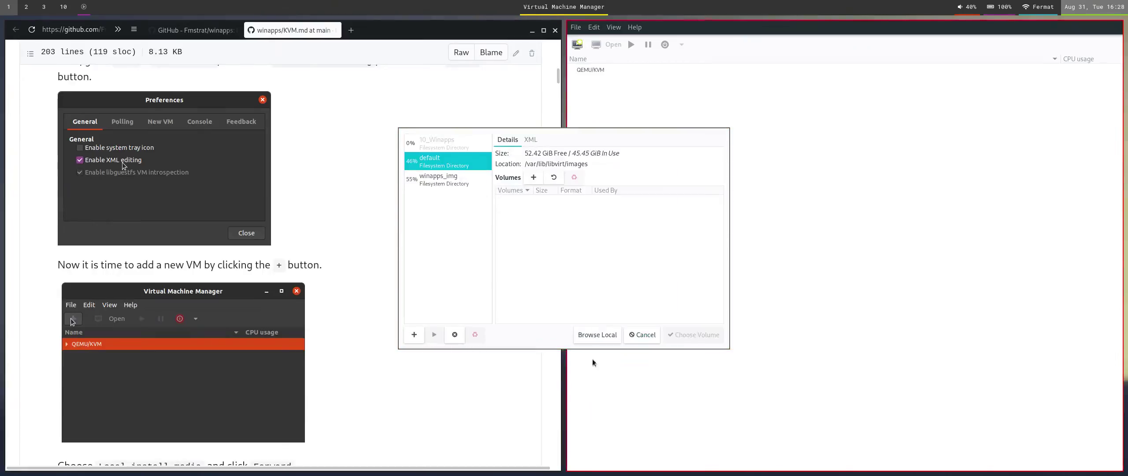
{"action": "left_click", "coordinate": [597, 335]}
{"action": "left_click", "coordinate": [465, 150]}
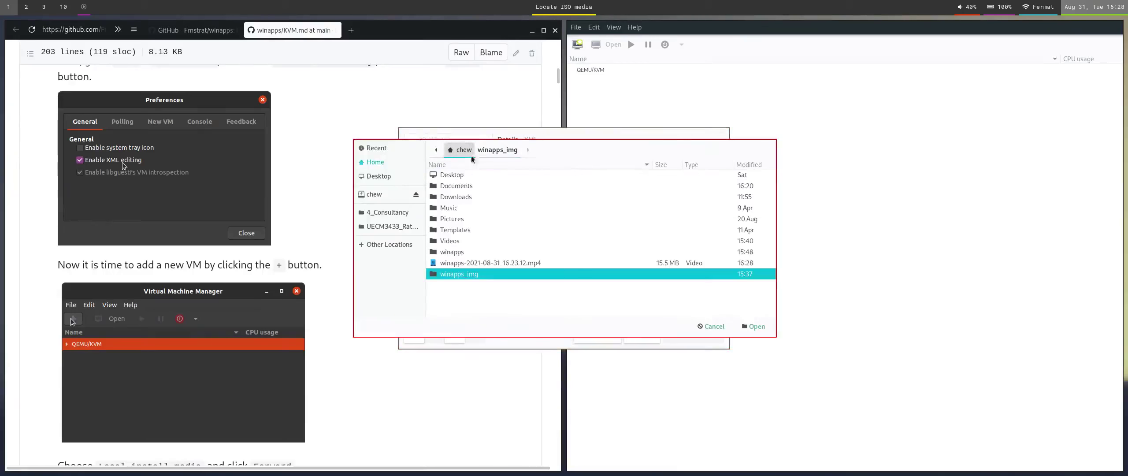
{"action": "double_click", "coordinate": [477, 274]}
{"action": "left_click", "coordinate": [491, 189]}
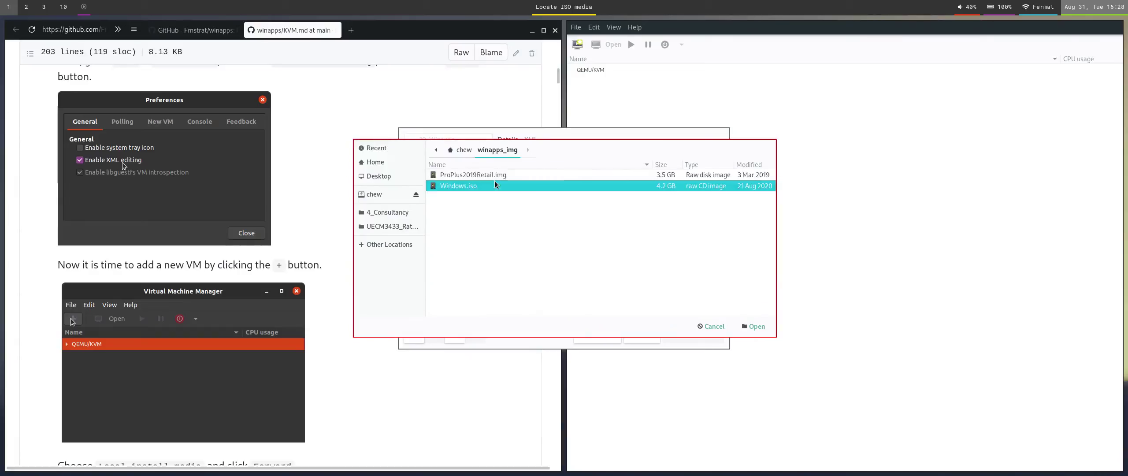
{"action": "left_click", "coordinate": [757, 326]}
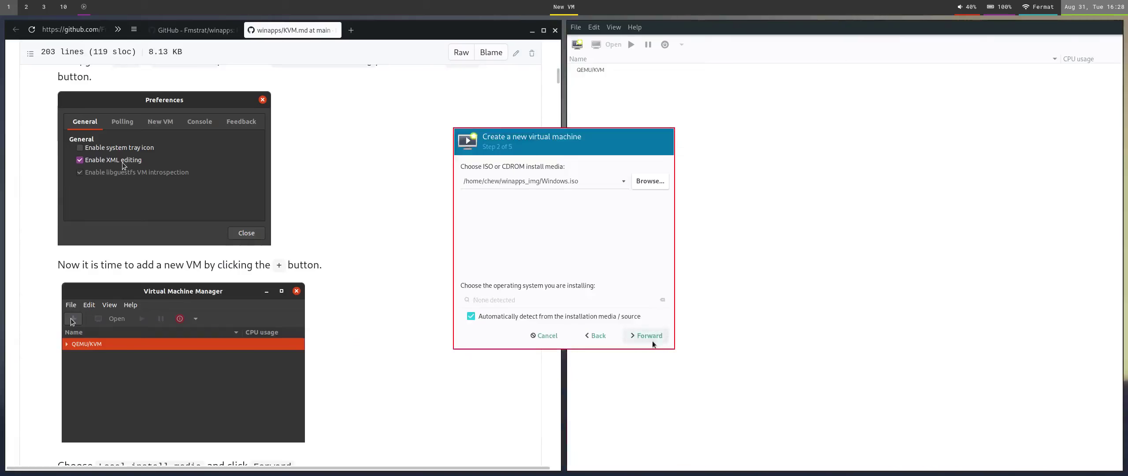
Set the OS to Microsoft Windows 10 and keep default memory and CPUs.
{"action": "left_click", "coordinate": [607, 314]}
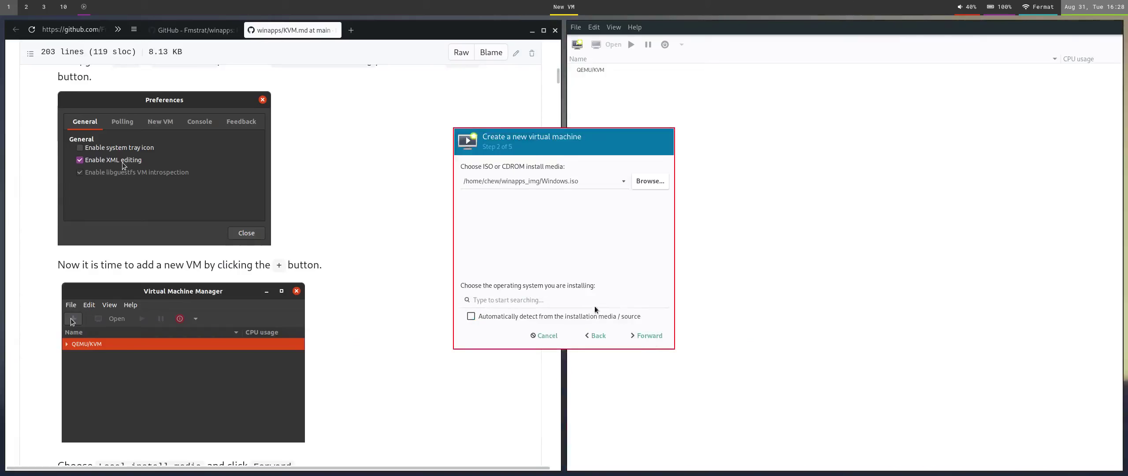
{"action": "left_click", "coordinate": [594, 306]}
{"action": "type", "text": "win10"}
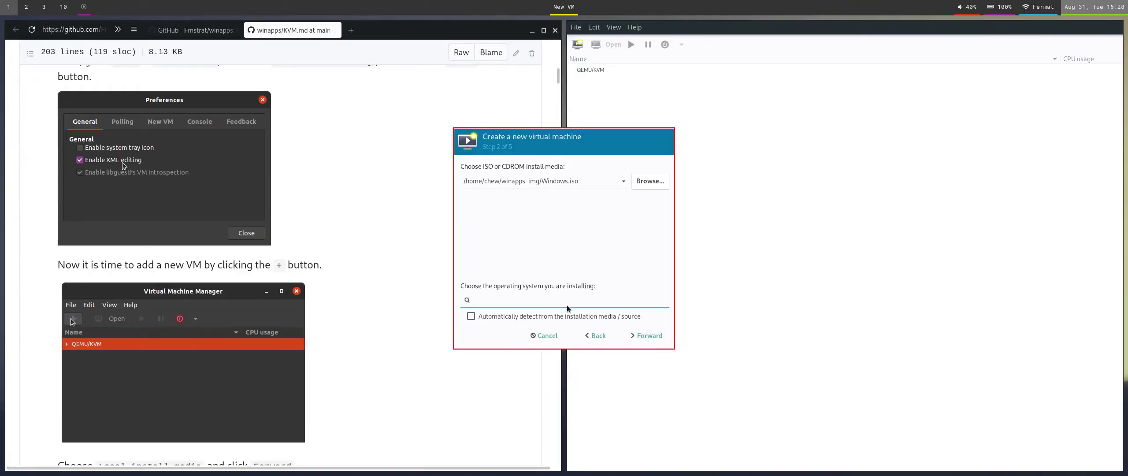
{"action": "key", "text": "Down"}
{"action": "key", "text": "Return"}
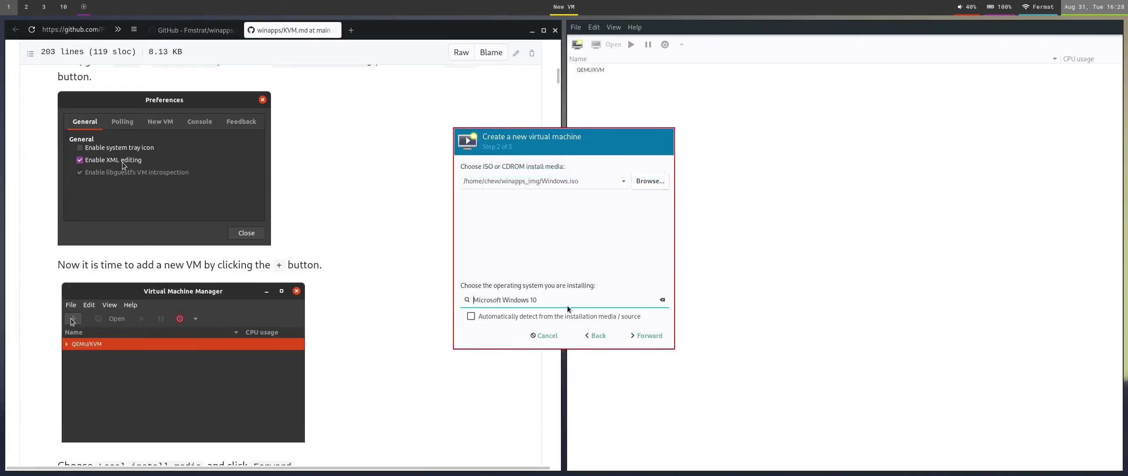
{"action": "left_click", "coordinate": [637, 337]}
{"action": "left_click", "coordinate": [637, 337]}
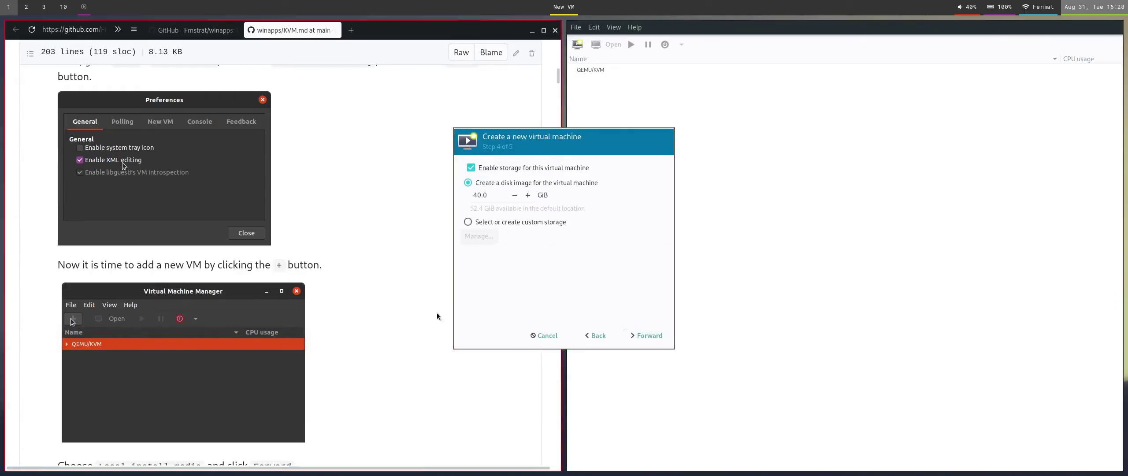
Keep the 40 GiB disk and advance to the wizard's final summary step.
{"action": "scroll", "coordinate": [369, 398], "scroll_direction": "down", "scroll_amount": 15}
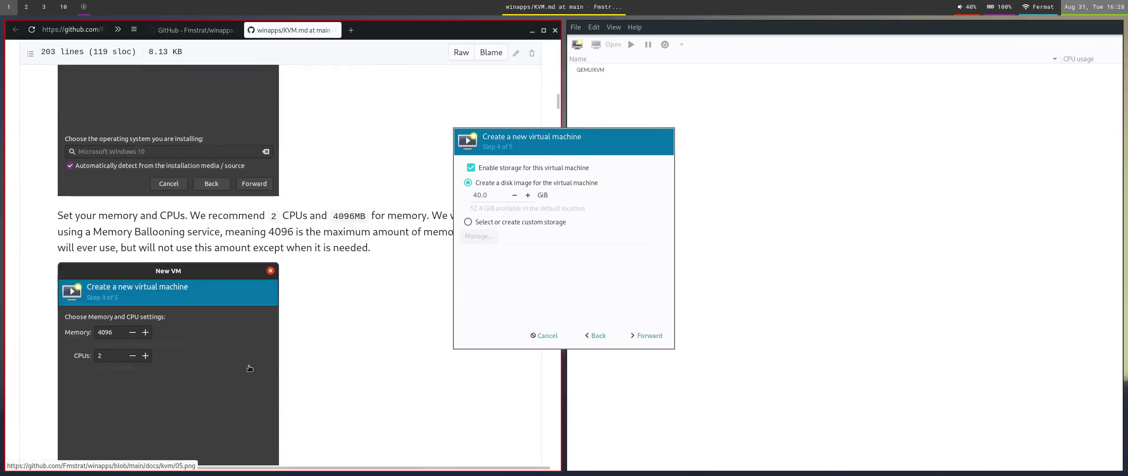
{"action": "left_click", "coordinate": [647, 336]}
{"action": "scroll", "coordinate": [346, 385], "scroll_direction": "down", "scroll_amount": 5}
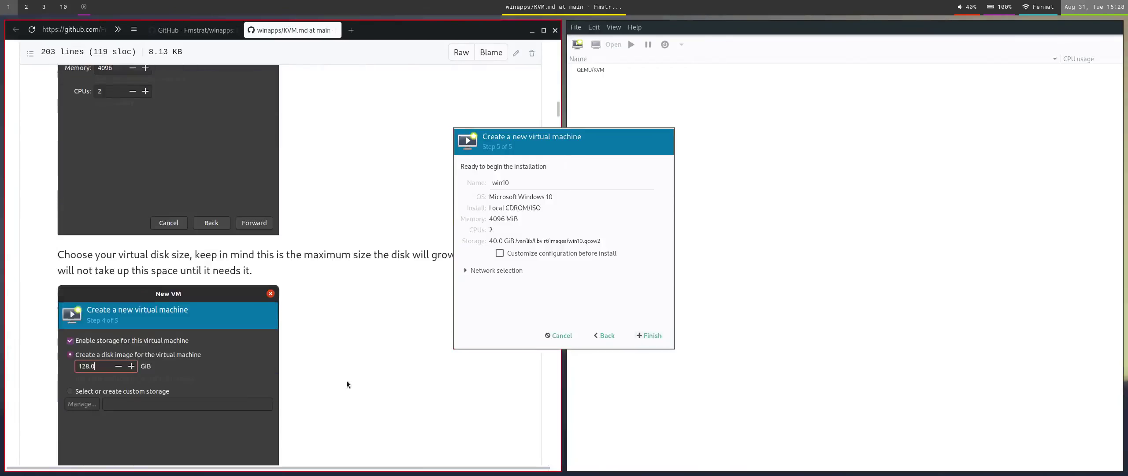
{"action": "scroll", "coordinate": [415, 262], "scroll_direction": "down", "scroll_amount": 5}
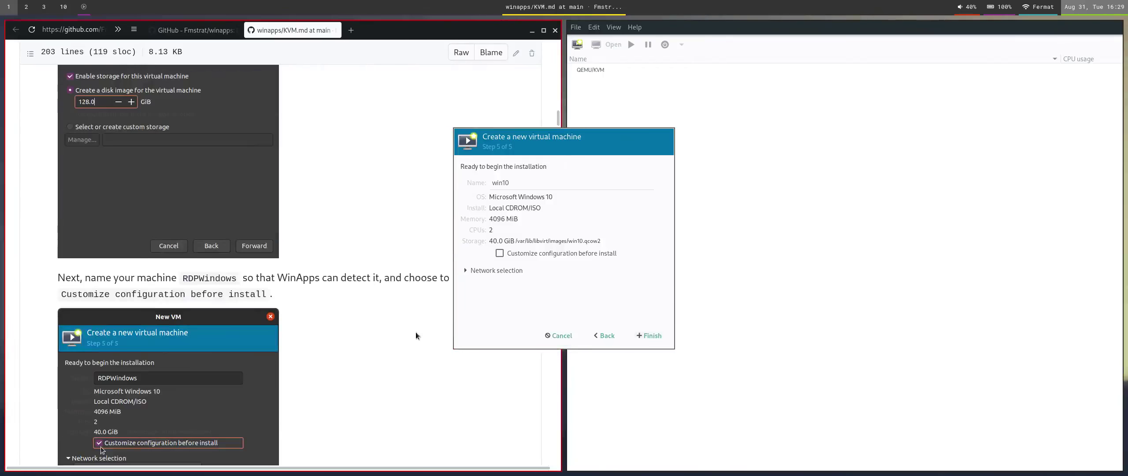
Name the VM RDPWindows, enable customize-before-install, and expand Network selection.
{"action": "double_click", "coordinate": [528, 182]}
{"action": "type", "text": "RDPWindows"}
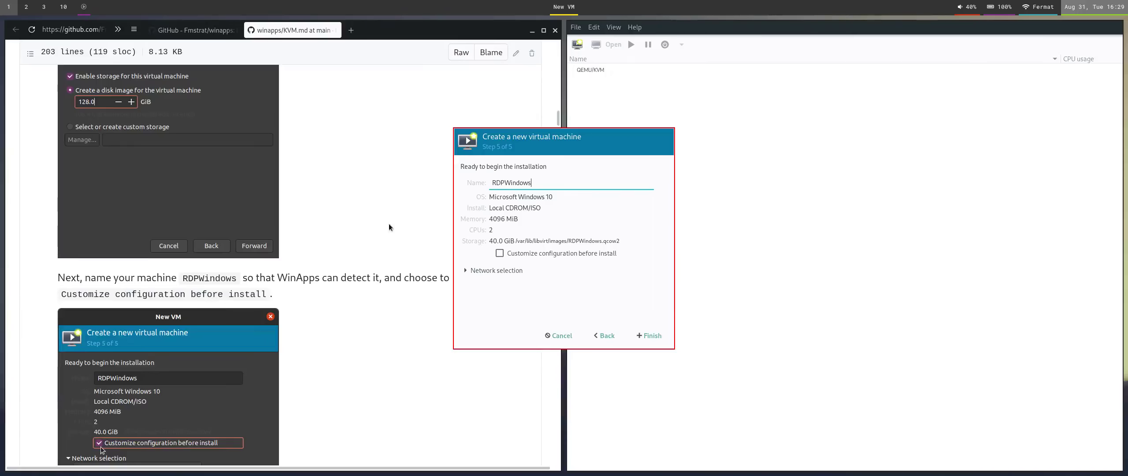
{"action": "scroll", "coordinate": [377, 265], "scroll_direction": "down", "scroll_amount": 10}
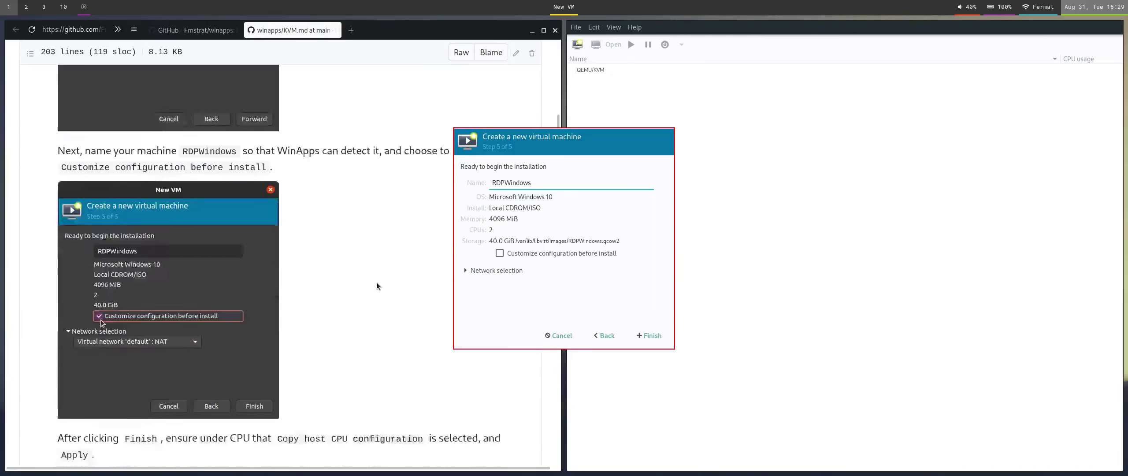
{"action": "scroll", "coordinate": [374, 285], "scroll_direction": "down", "scroll_amount": 4}
{"action": "scroll", "coordinate": [370, 284], "scroll_direction": "up", "scroll_amount": 14}
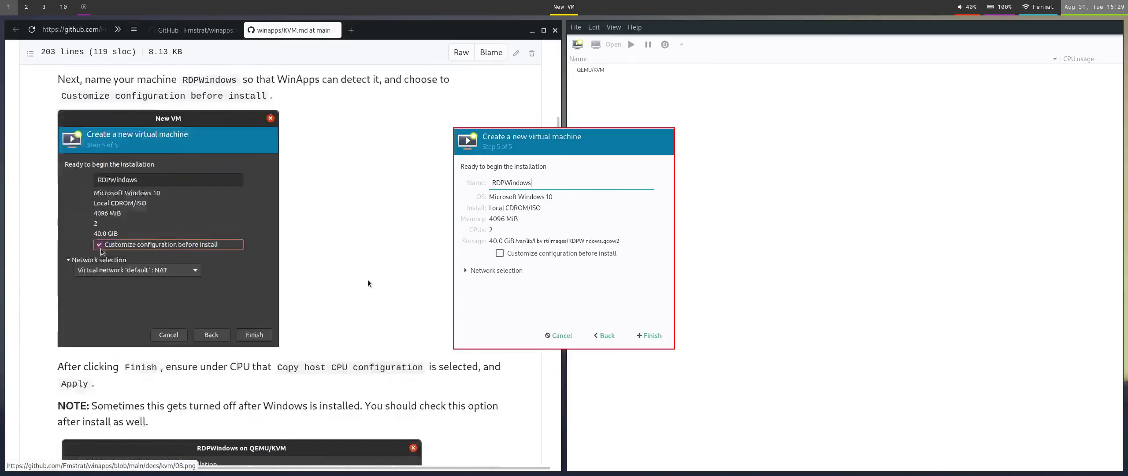
{"action": "scroll", "coordinate": [369, 283], "scroll_direction": "down", "scroll_amount": 7}
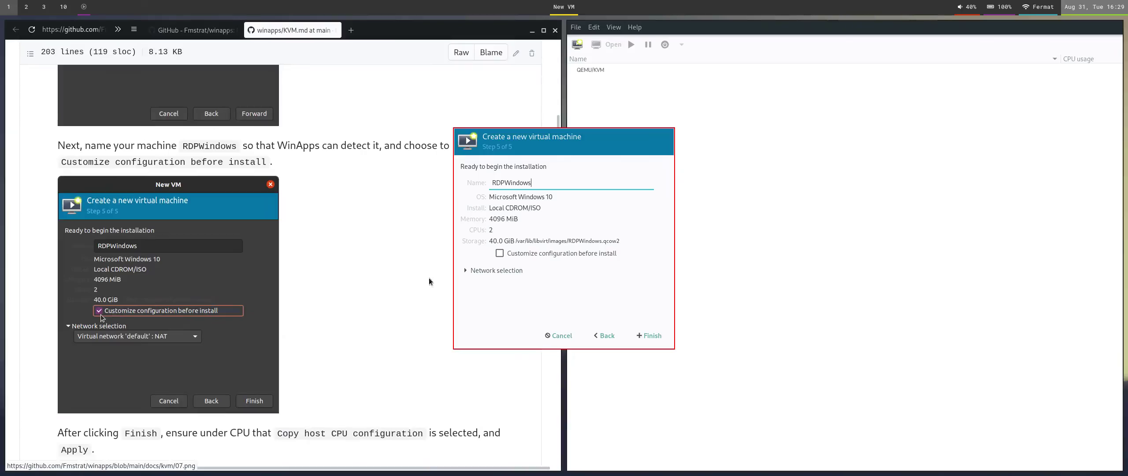
{"action": "left_click", "coordinate": [519, 254]}
{"action": "left_click", "coordinate": [508, 270]}
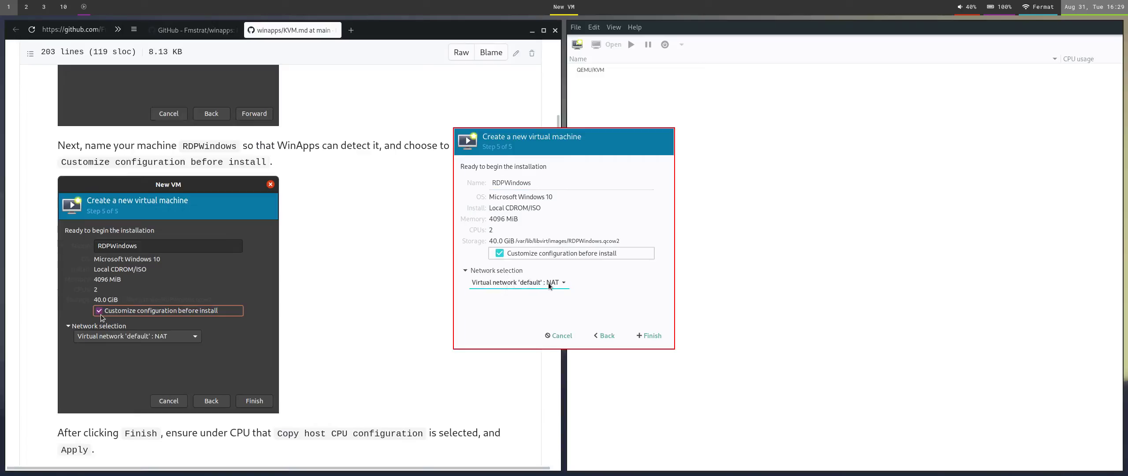
In the terminal, recall 'virsh net-start default' and prefix it with sudo at the prompt.
{"action": "key", "text": "super+2"}
{"action": "key", "text": "Right"}
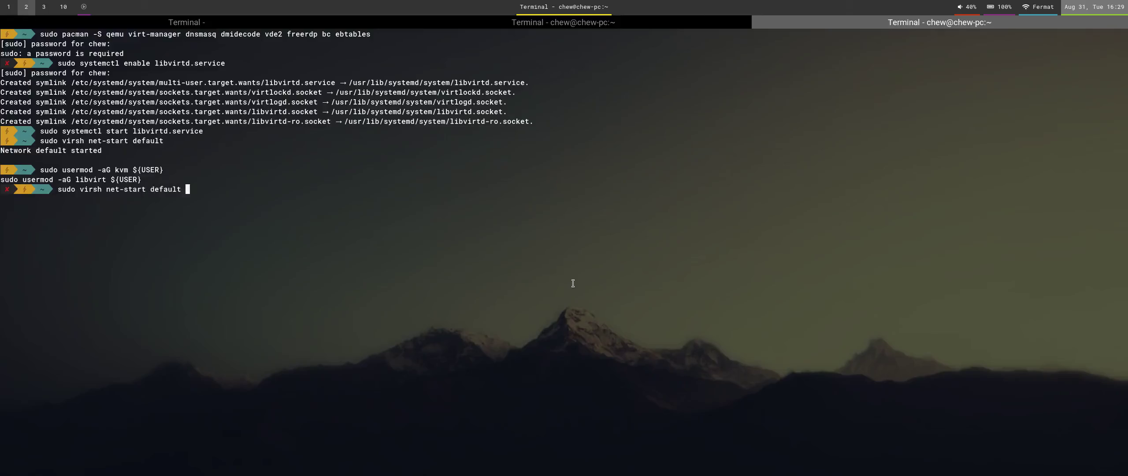
{"action": "key", "text": "Up"}
{"action": "key", "text": "Up"}
{"action": "key", "text": "Up"}
{"action": "key", "text": "Up"}
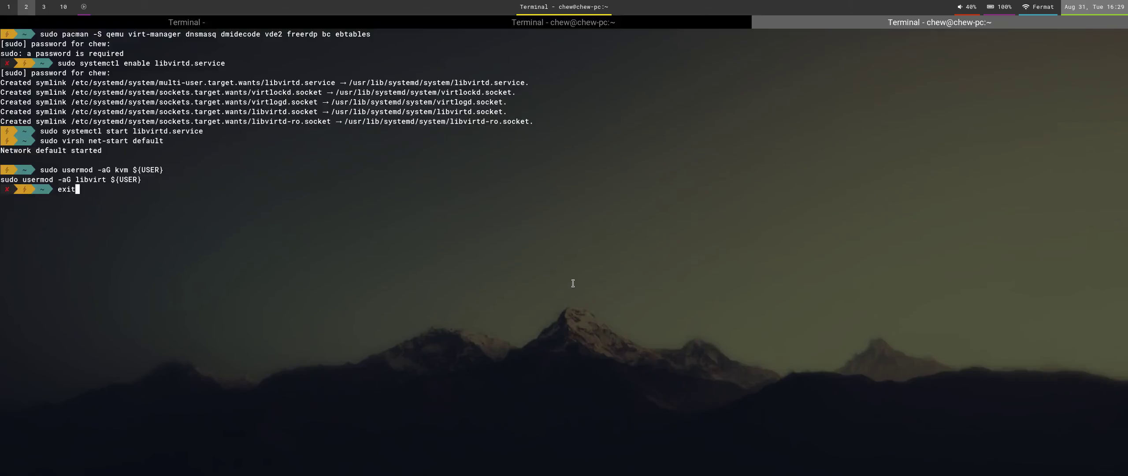
{"action": "key", "text": "Up"}
{"action": "key", "text": "Down"}
{"action": "key", "text": "Down"}
{"action": "key", "text": "Down"}
{"action": "key", "text": "super+Left"}
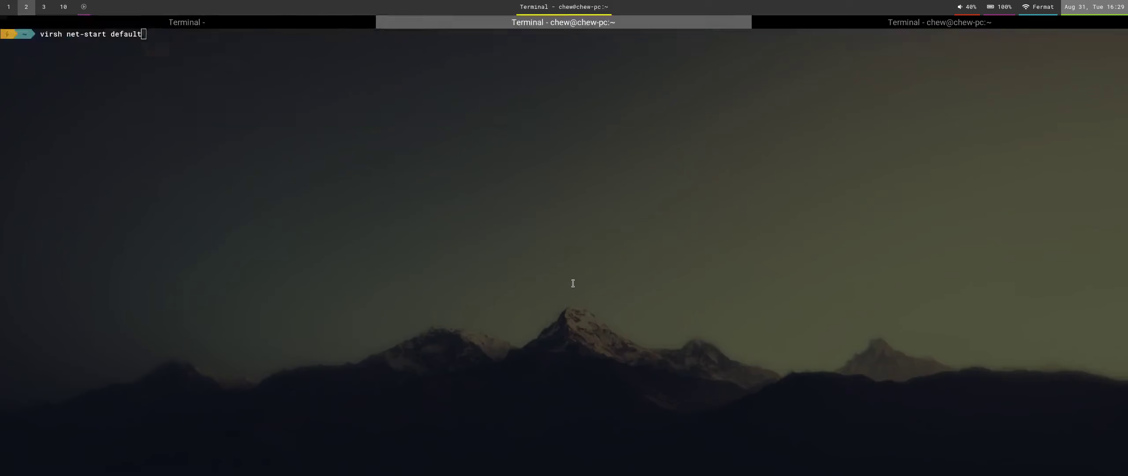
{"action": "key", "text": "Home"}
{"action": "key", "text": "Delete"}
{"action": "type", "text": "sudo v"}
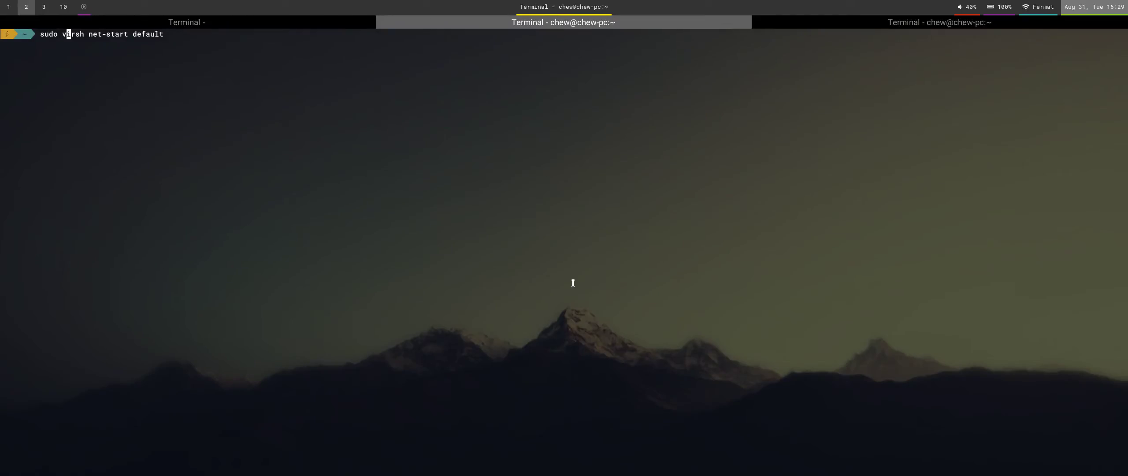
{"action": "key", "text": "super+1"}
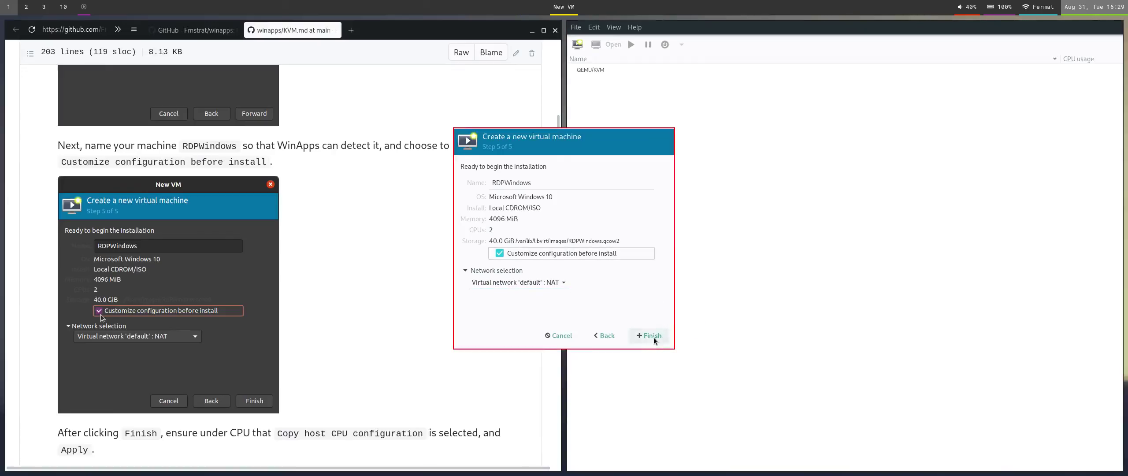
{"action": "scroll", "coordinate": [335, 395], "scroll_direction": "down", "scroll_amount": 5}
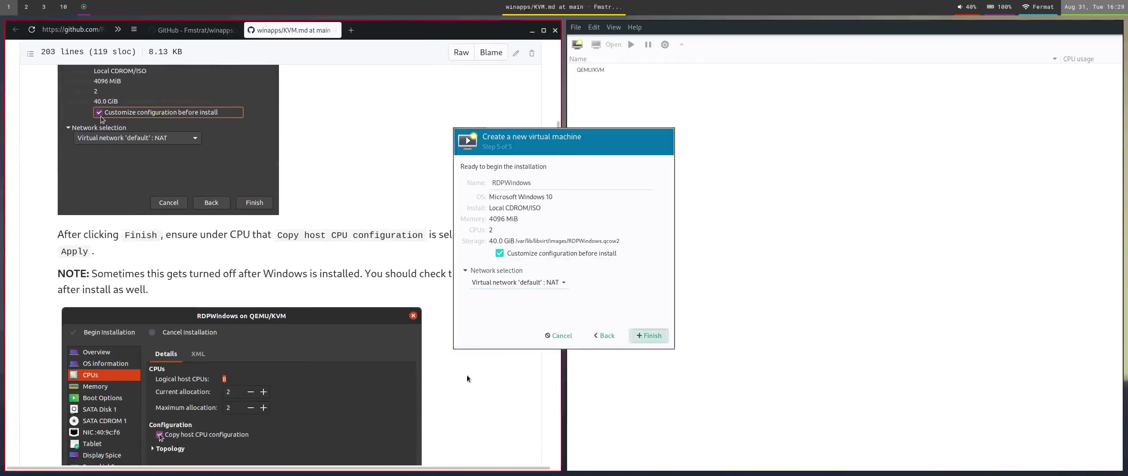
Find and select the guide's four-line <clock> block for copying.
{"action": "scroll", "coordinate": [326, 294], "scroll_direction": "down", "scroll_amount": 6}
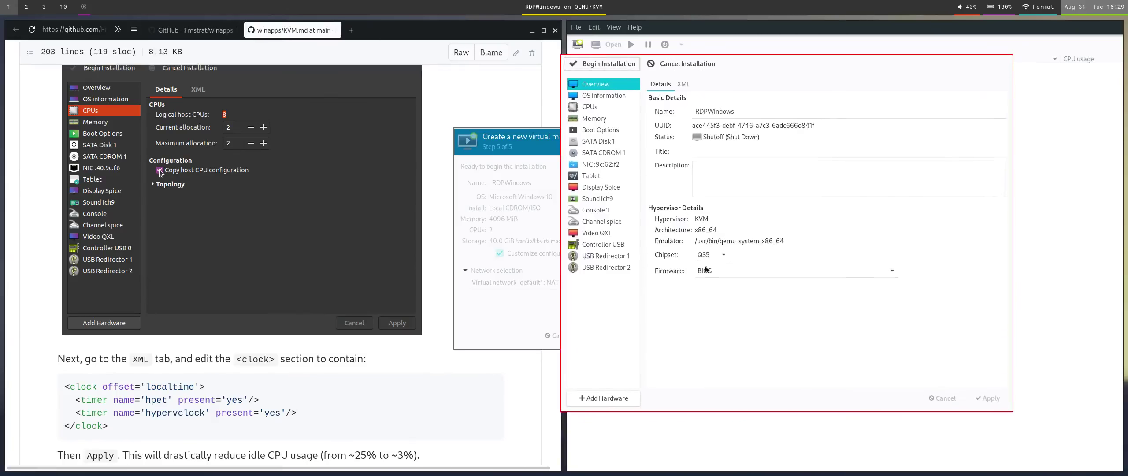
{"action": "scroll", "coordinate": [322, 286], "scroll_direction": "down", "scroll_amount": 2}
{"action": "scroll", "coordinate": [249, 343], "scroll_direction": "up", "scroll_amount": 4}
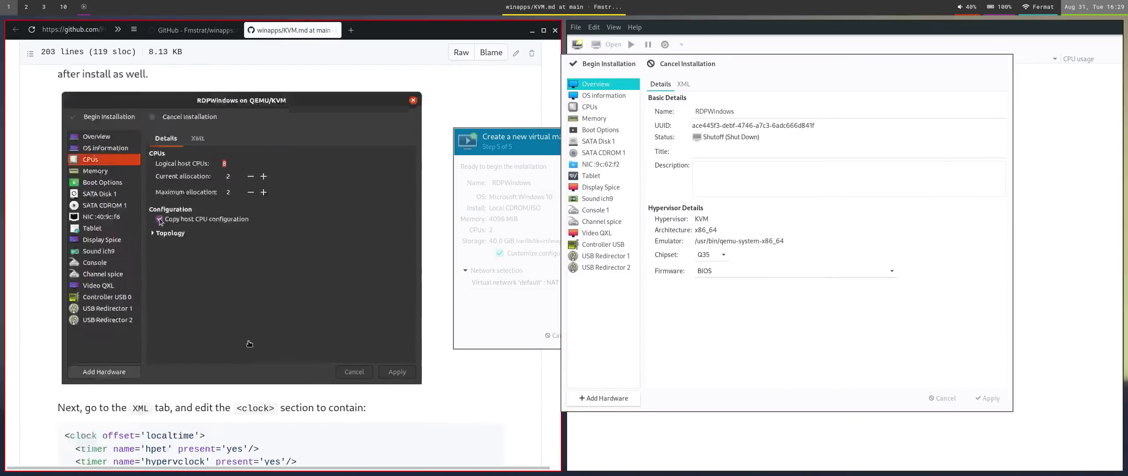
{"action": "scroll", "coordinate": [250, 343], "scroll_direction": "up", "scroll_amount": 2}
{"action": "scroll", "coordinate": [177, 170], "scroll_direction": "up", "scroll_amount": 3}
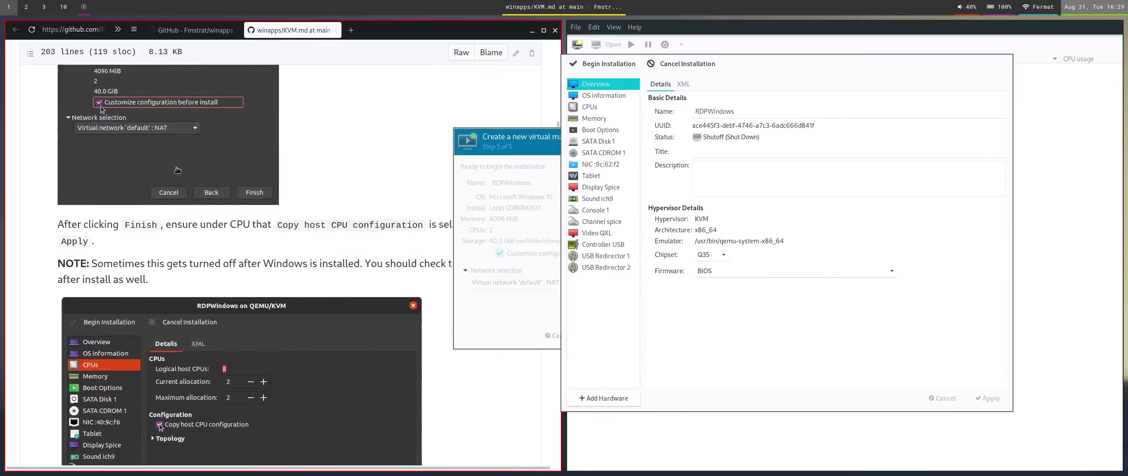
{"action": "scroll", "coordinate": [178, 170], "scroll_direction": "down", "scroll_amount": 3}
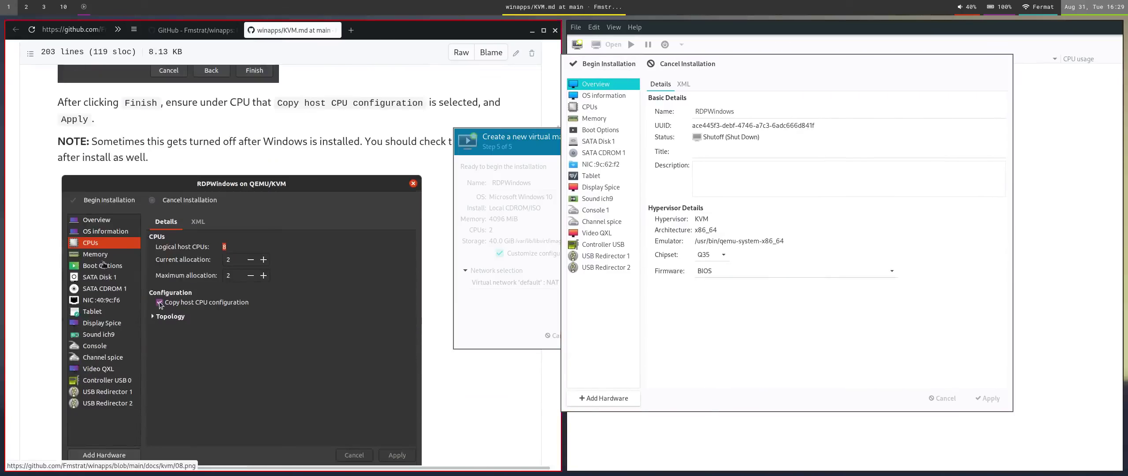
{"action": "scroll", "coordinate": [159, 303], "scroll_direction": "down", "scroll_amount": 8}
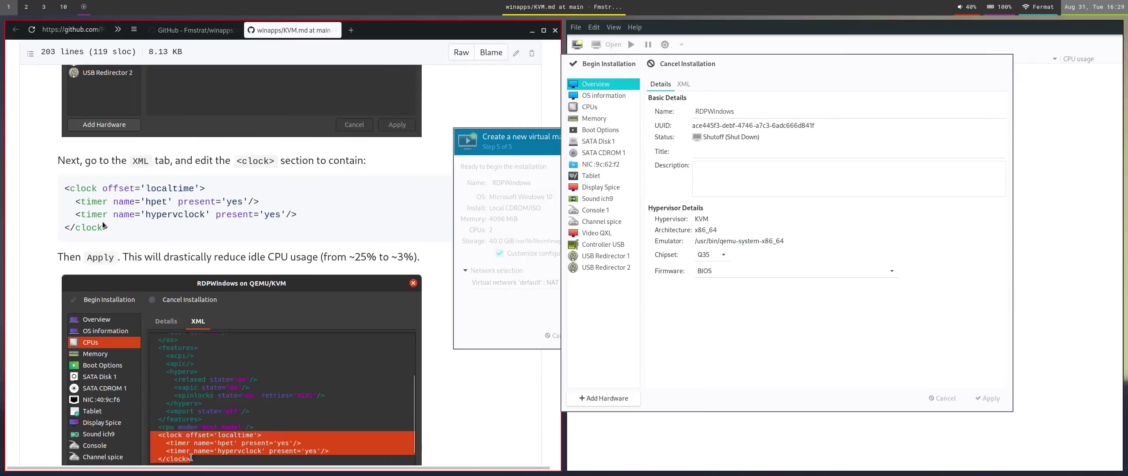
{"action": "left_click_drag", "start_coordinate": [110, 227], "coordinate": [58, 194]}
{"action": "key", "text": "ctrl+c"}
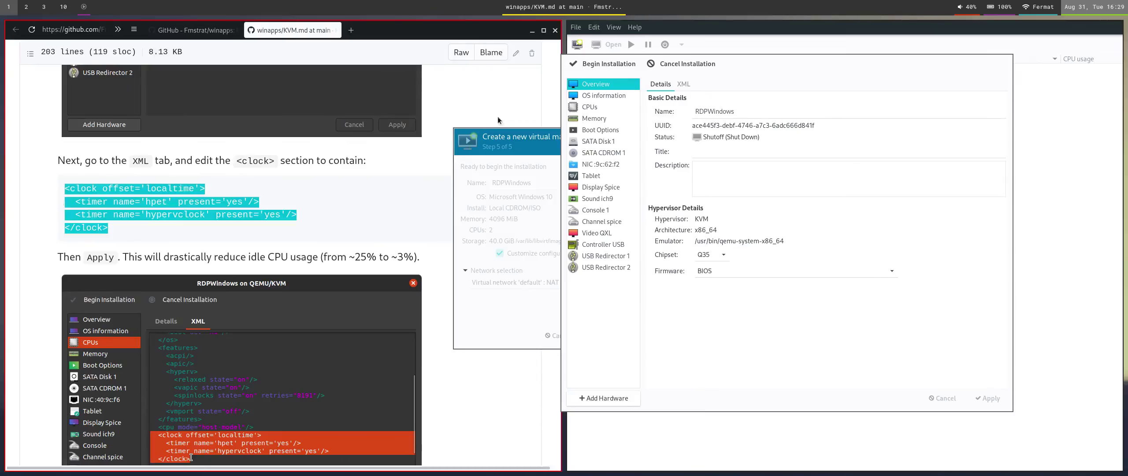
Open the raw XML view of RDPWindows from its CPU settings.
{"action": "left_click", "coordinate": [590, 106]}
{"action": "left_click", "coordinate": [683, 83]}
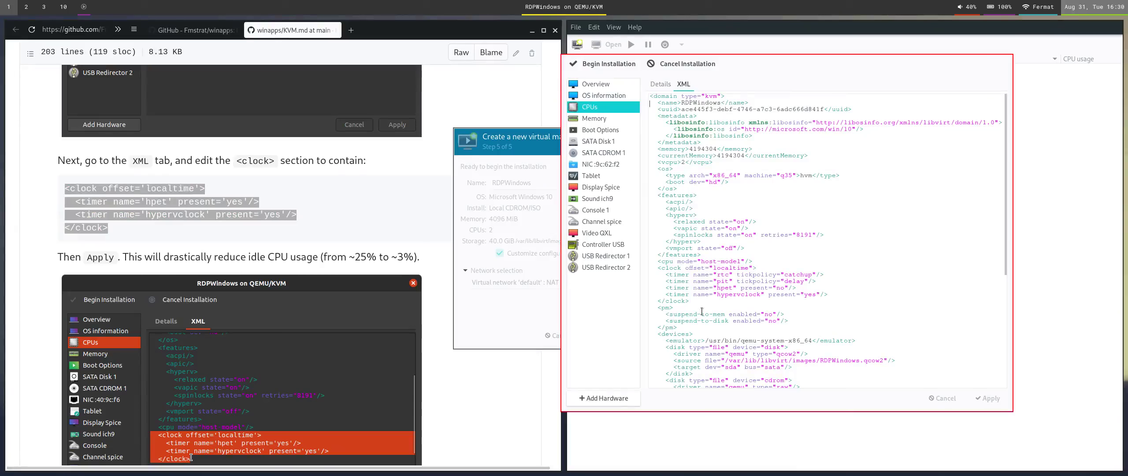
{"action": "scroll", "coordinate": [701, 311], "scroll_direction": "down", "scroll_amount": 5}
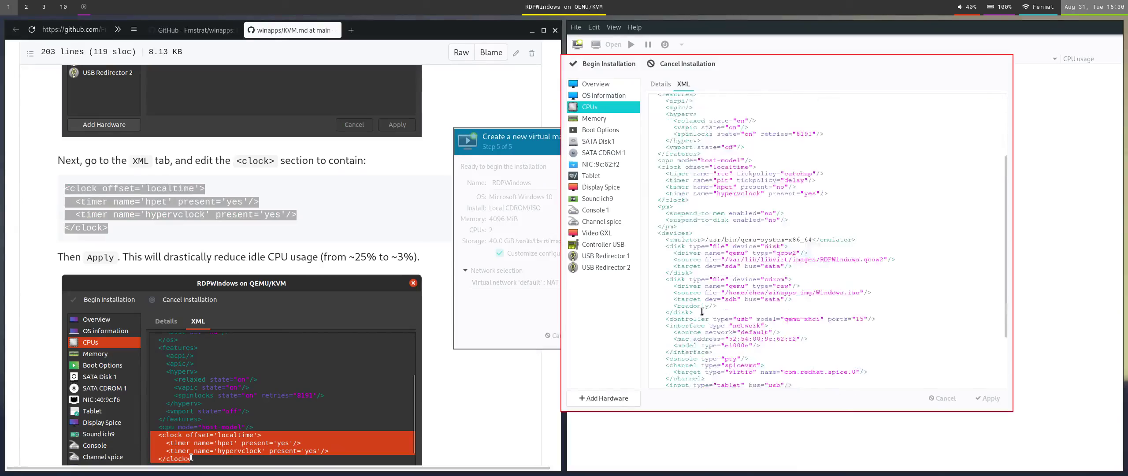
{"action": "scroll", "coordinate": [702, 311], "scroll_direction": "up", "scroll_amount": 3}
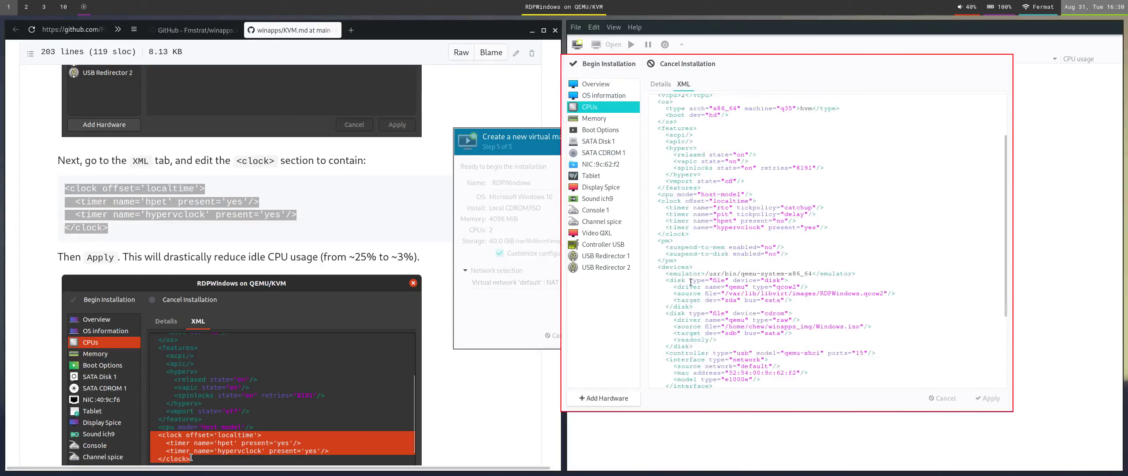
Replace the XML clock block with the guide's localtime clock with hpet and hypervclock timers.
{"action": "left_click_drag", "start_coordinate": [701, 236], "coordinate": [626, 208]}
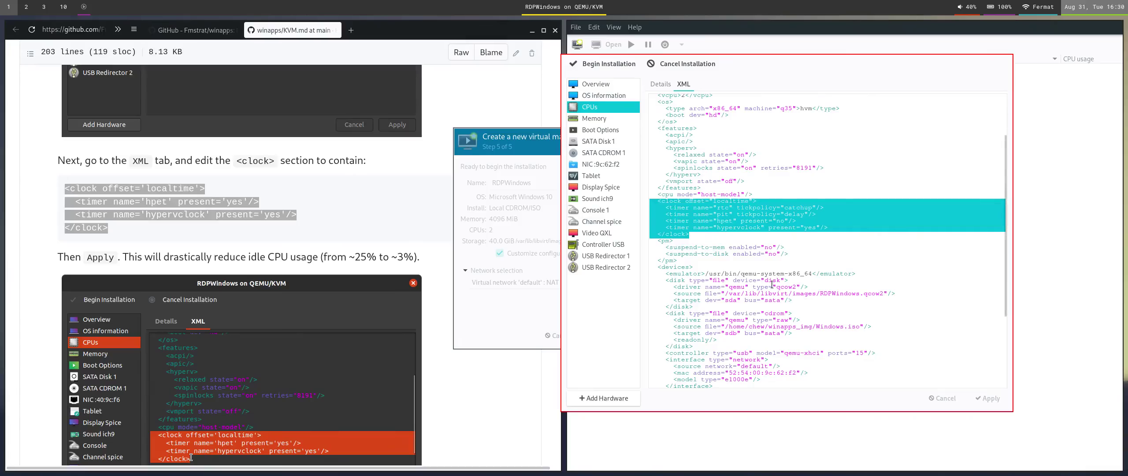
{"action": "key", "text": "ctrl+v"}
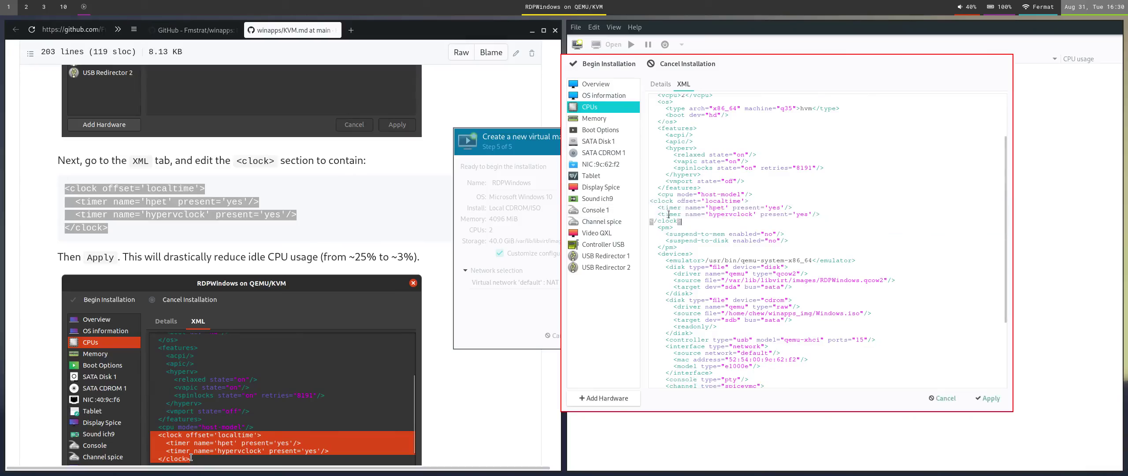
{"action": "left_click", "coordinate": [650, 202]}
{"action": "key", "text": "Down"}
{"action": "key", "text": "Down"}
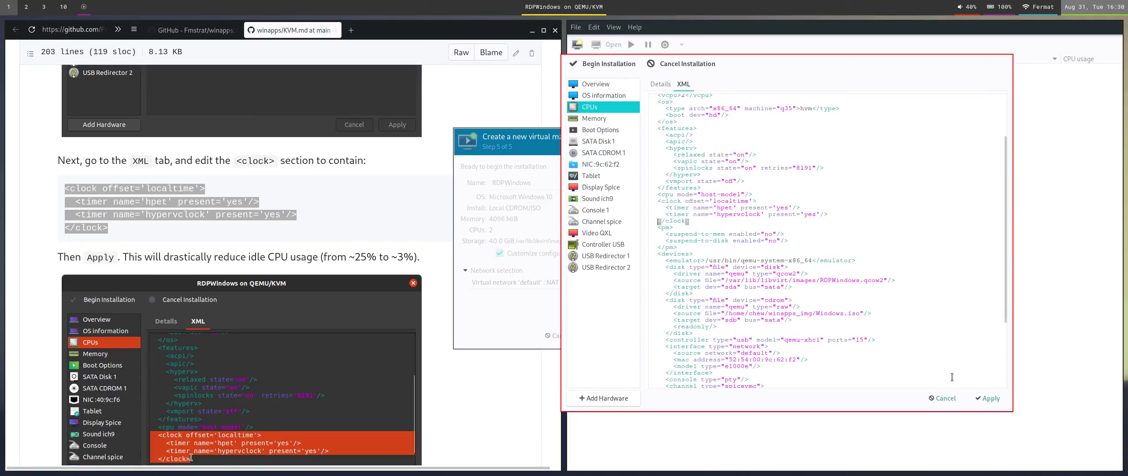
{"action": "scroll", "coordinate": [303, 291], "scroll_direction": "down", "scroll_amount": 3}
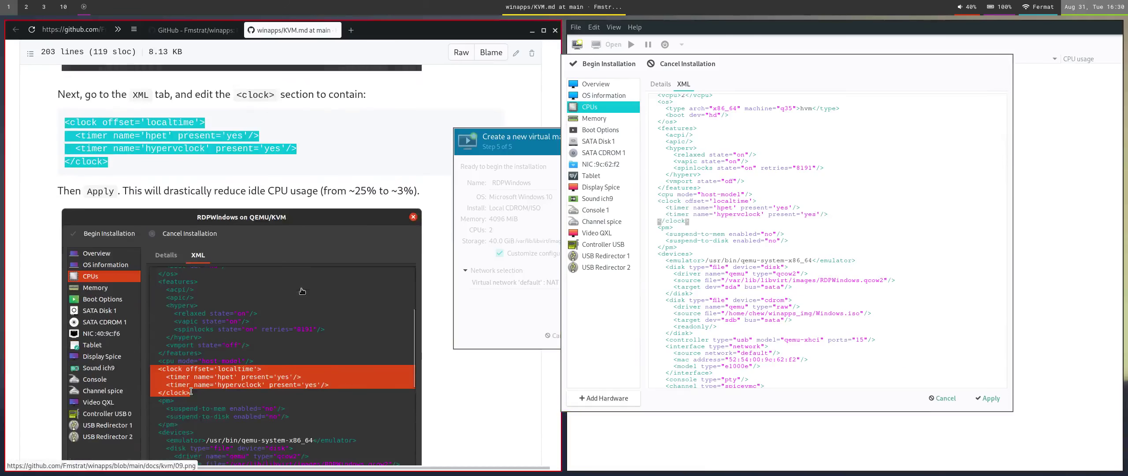
{"action": "scroll", "coordinate": [303, 291], "scroll_direction": "down", "scroll_amount": 1}
{"action": "scroll", "coordinate": [190, 259], "scroll_direction": "down", "scroll_amount": 4}
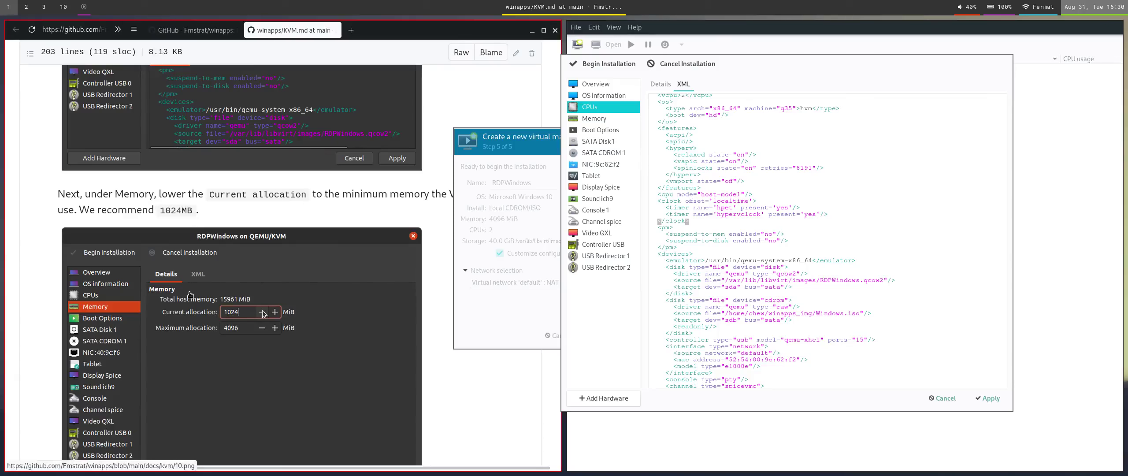
Apply the XML clock changes, then edit the memory allocation, entering 10.
{"action": "double_click", "coordinate": [173, 215]}
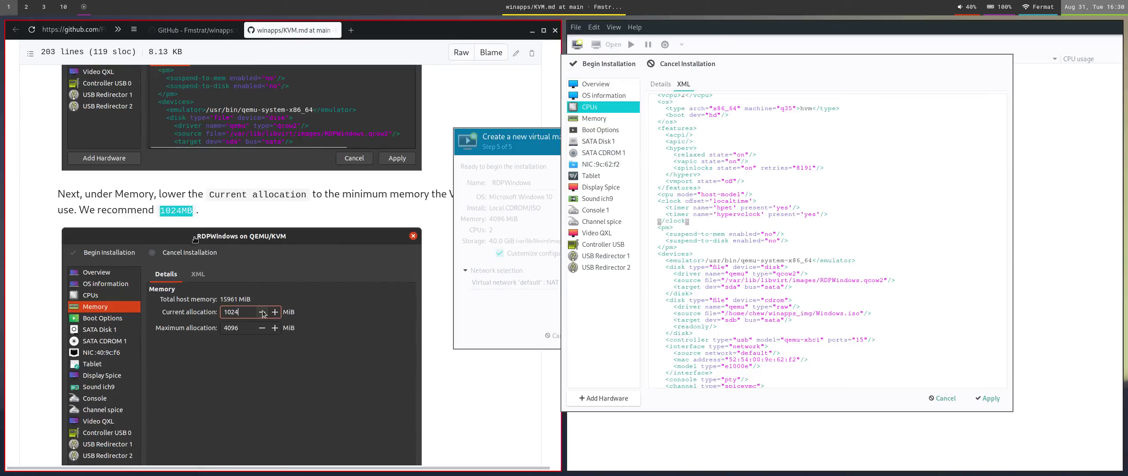
{"action": "left_click", "coordinate": [594, 118]}
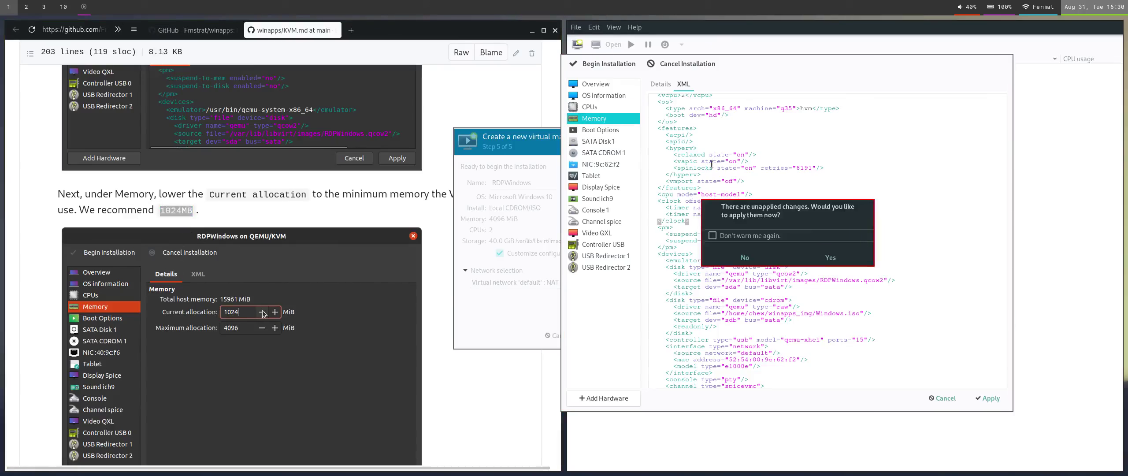
{"action": "left_click", "coordinate": [830, 257]}
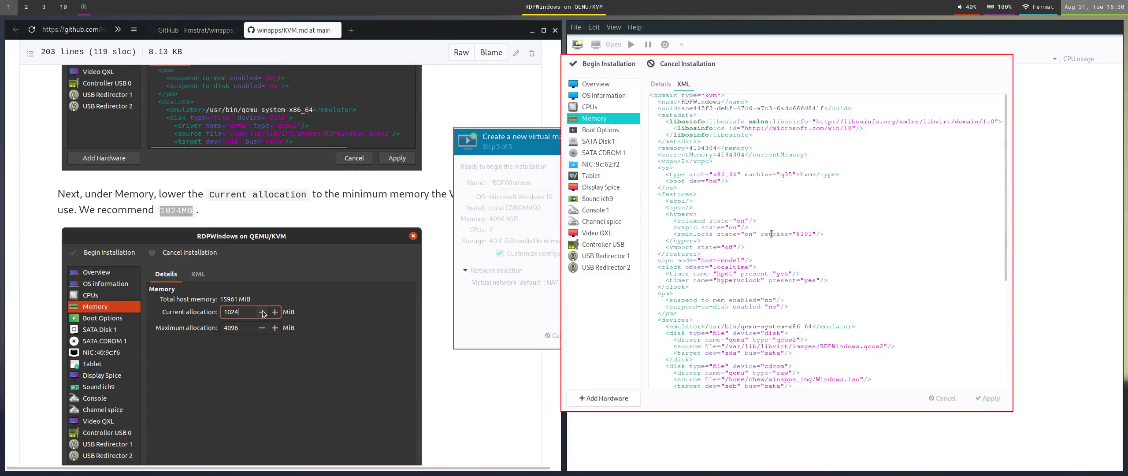
{"action": "left_click", "coordinate": [668, 86]}
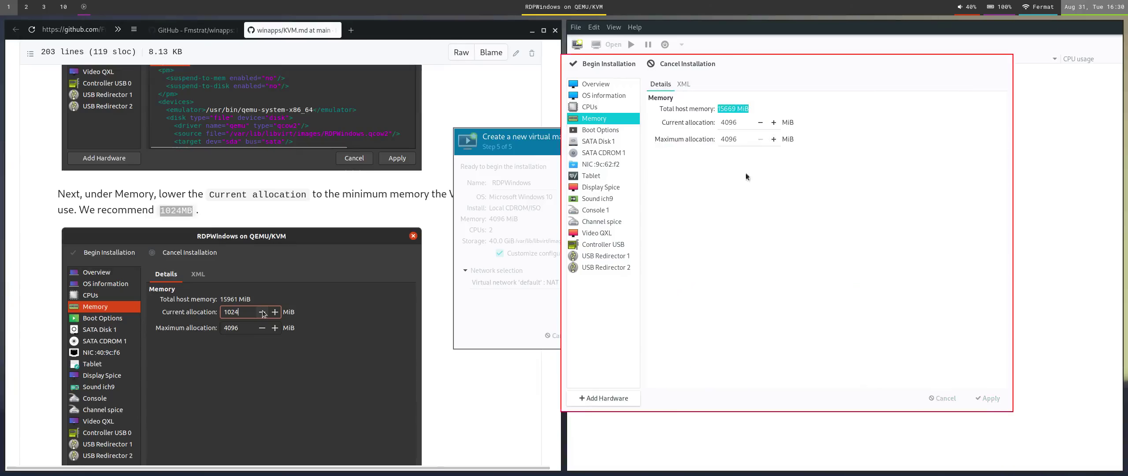
{"action": "double_click", "coordinate": [740, 123]}
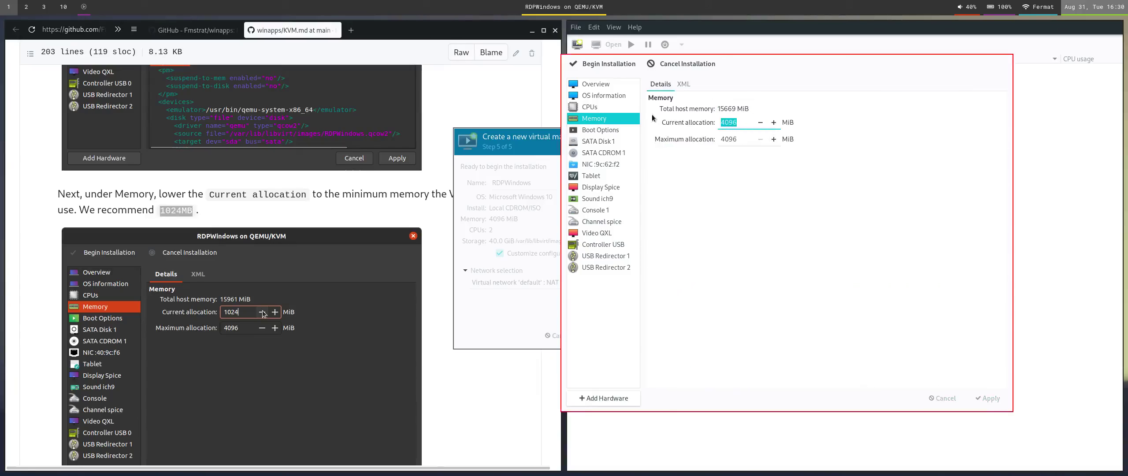
{"action": "type", "text": "1024"}
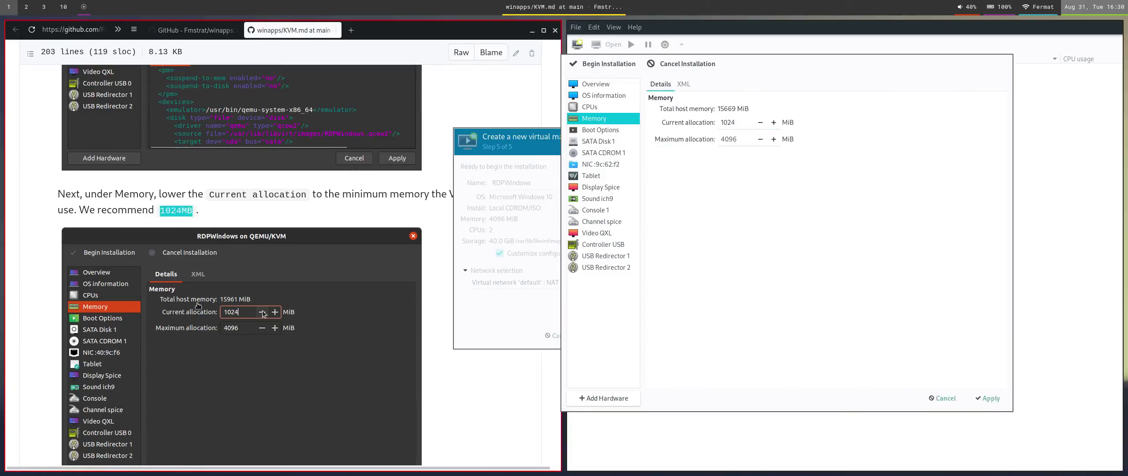
{"action": "scroll", "coordinate": [301, 354], "scroll_direction": "down", "scroll_amount": 5}
{"action": "scroll", "coordinate": [301, 354], "scroll_direction": "down", "scroll_amount": 2}
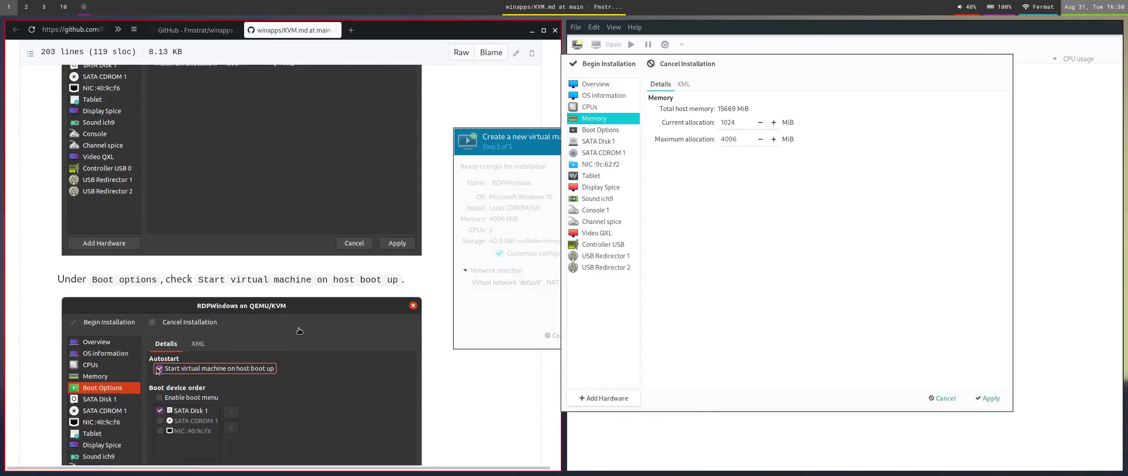
Apply the memory changes and set RDPWindows to start on host boot up.
{"action": "left_click", "coordinate": [597, 131]}
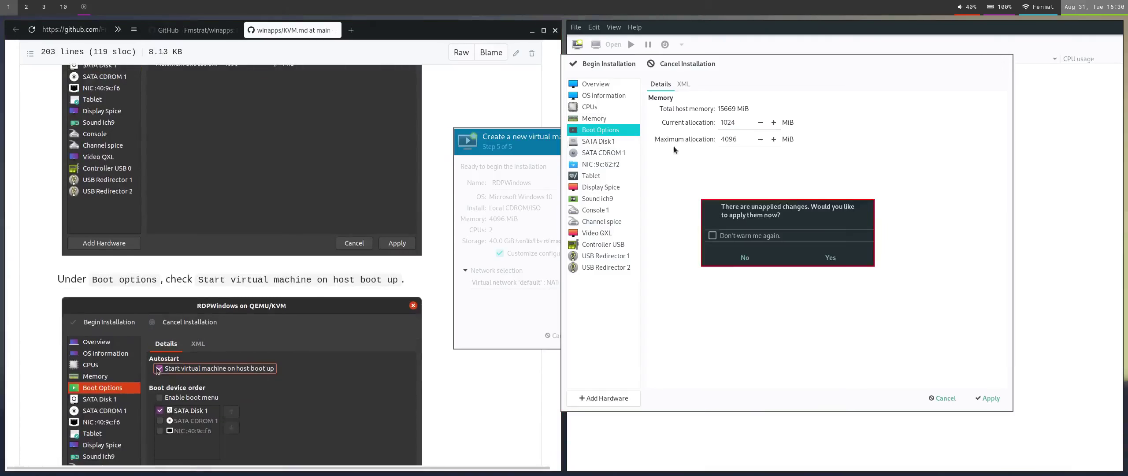
{"action": "left_click", "coordinate": [795, 253]}
{"action": "left_click", "coordinate": [737, 111]}
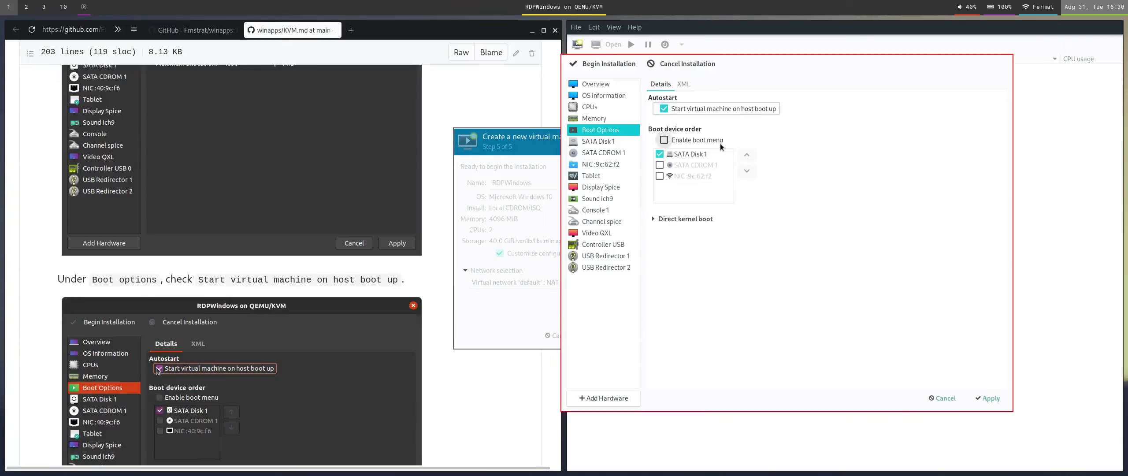
{"action": "scroll", "coordinate": [431, 304], "scroll_direction": "down", "scroll_amount": 5}
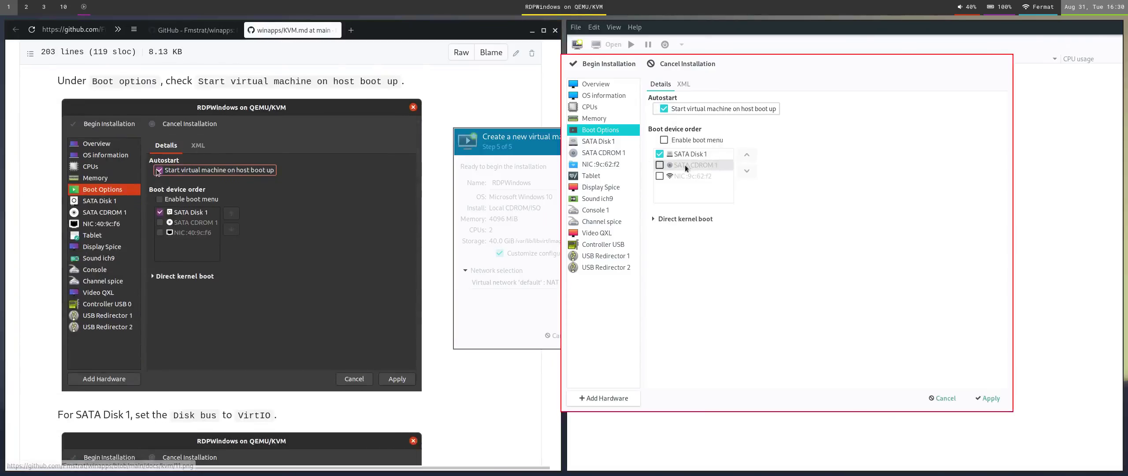
{"action": "scroll", "coordinate": [330, 291], "scroll_direction": "down", "scroll_amount": 5}
{"action": "scroll", "coordinate": [326, 289], "scroll_direction": "down", "scroll_amount": 2}
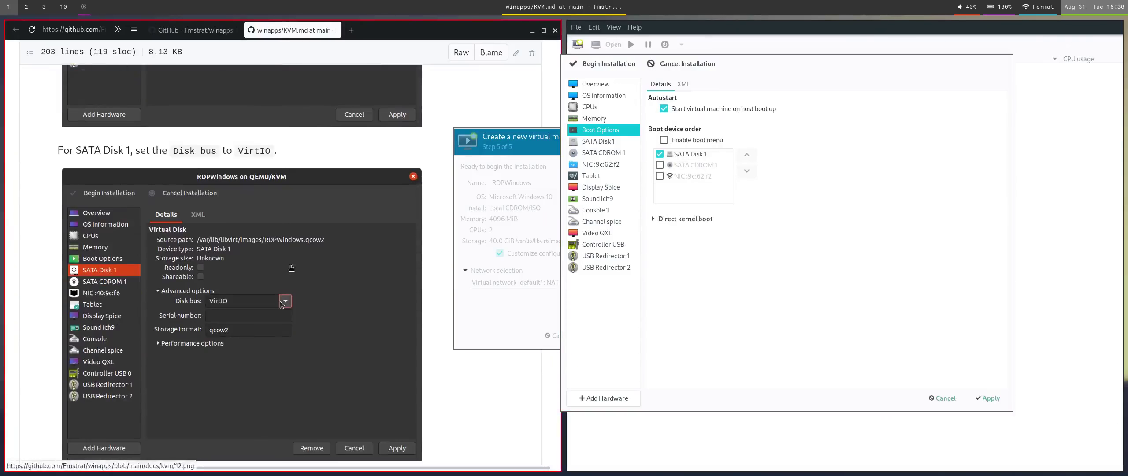
Apply the pending autostart change and switch SATA Disk 1's bus to VirtIO.
{"action": "left_click", "coordinate": [597, 141]}
{"action": "left_click", "coordinate": [830, 257]}
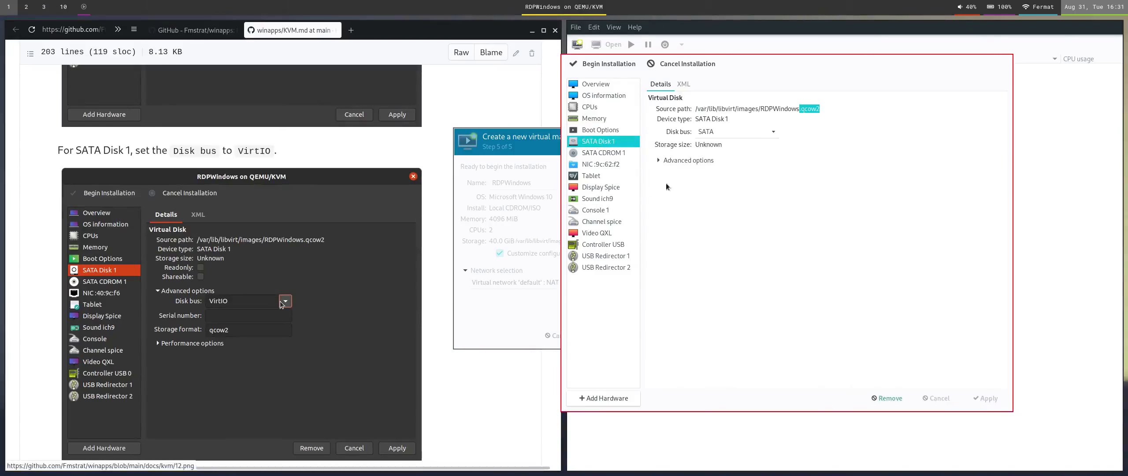
{"action": "left_click", "coordinate": [771, 132]}
{"action": "left_click", "coordinate": [732, 185]}
{"action": "scroll", "coordinate": [355, 358], "scroll_direction": "down", "scroll_amount": 5}
{"action": "scroll", "coordinate": [354, 358], "scroll_direction": "down", "scroll_amount": 1}
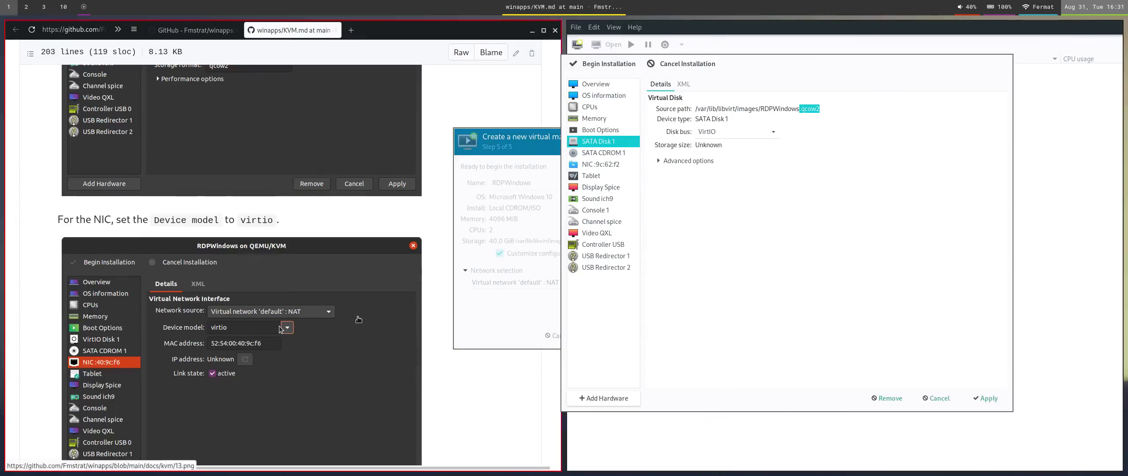
{"action": "scroll", "coordinate": [356, 318], "scroll_direction": "up", "scroll_amount": 6}
{"action": "scroll", "coordinate": [101, 250], "scroll_direction": "down", "scroll_amount": 6}
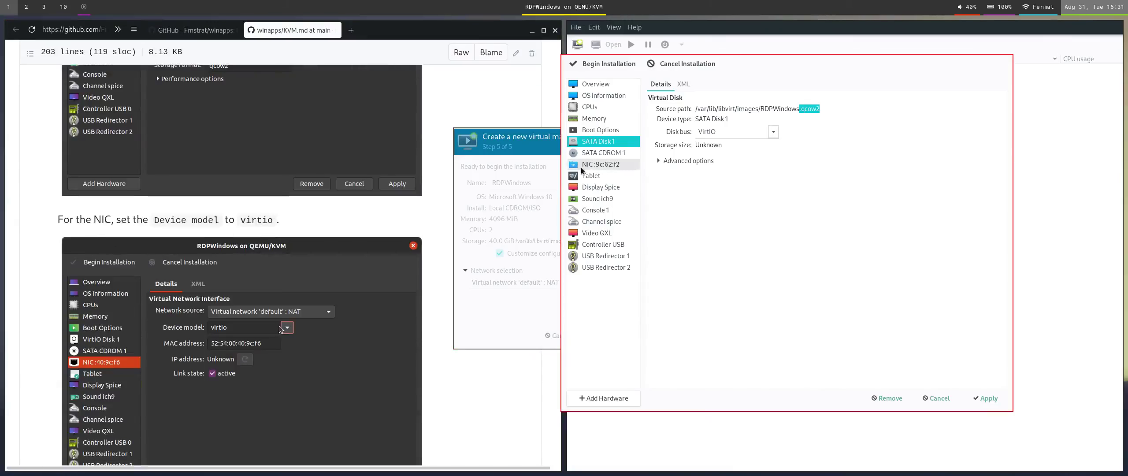
Apply the disk bus change and set the network interface's device model to virtio.
{"action": "left_click", "coordinate": [605, 164]}
{"action": "left_click", "coordinate": [828, 255]}
{"action": "left_click", "coordinate": [780, 129]}
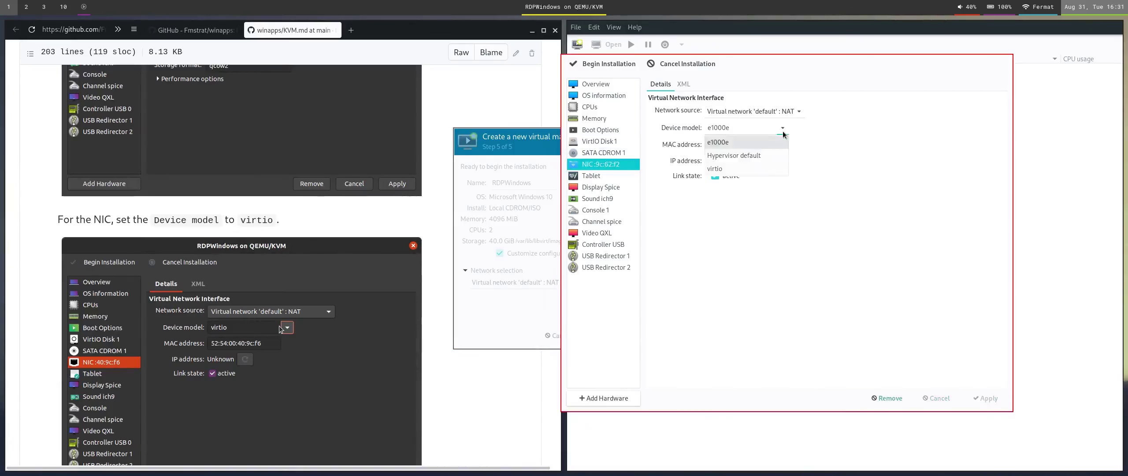
{"action": "left_click", "coordinate": [765, 159]}
{"action": "scroll", "coordinate": [365, 350], "scroll_direction": "down", "scroll_amount": 8}
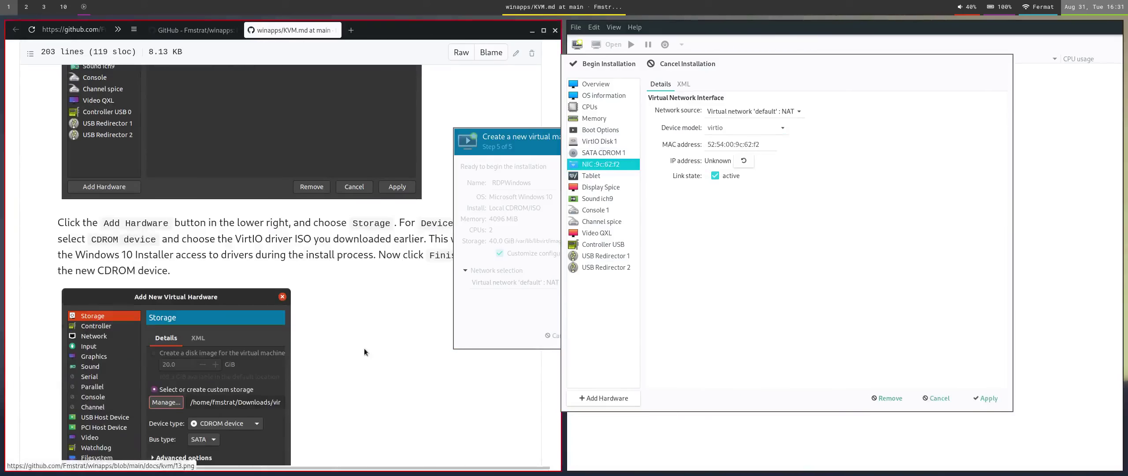
{"action": "scroll", "coordinate": [363, 348], "scroll_direction": "up", "scroll_amount": 2}
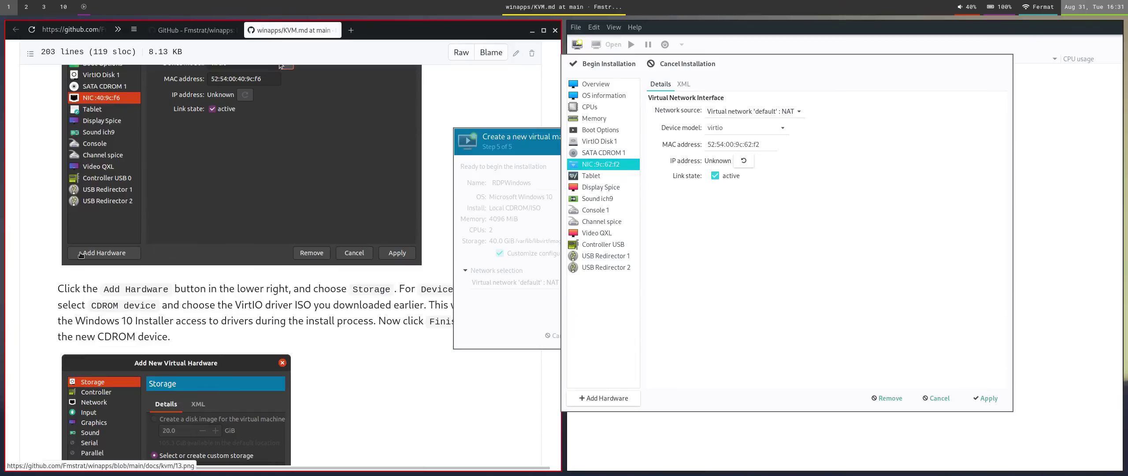
Add new Storage hardware with its device type set to CDROM device.
{"action": "left_click", "coordinate": [583, 400]}
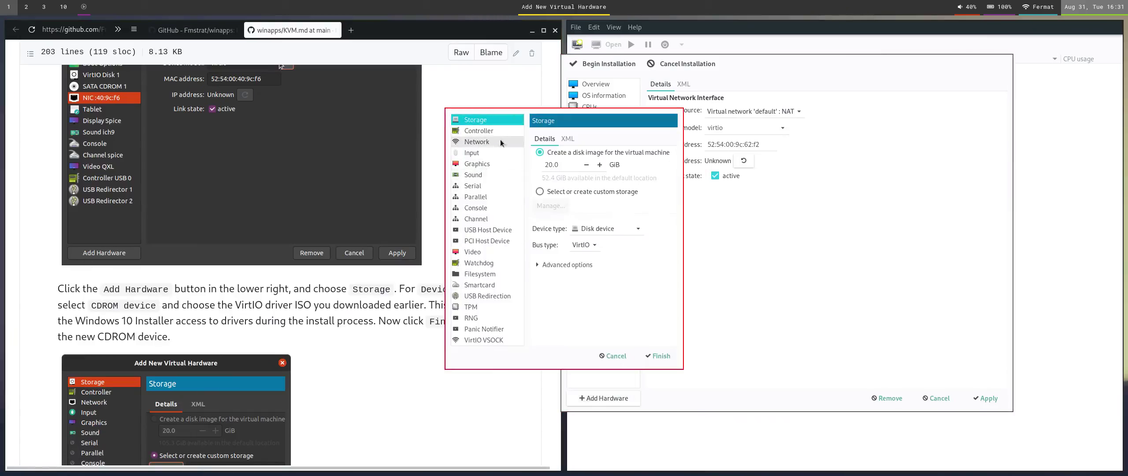
{"action": "scroll", "coordinate": [284, 308], "scroll_direction": "down", "scroll_amount": 10}
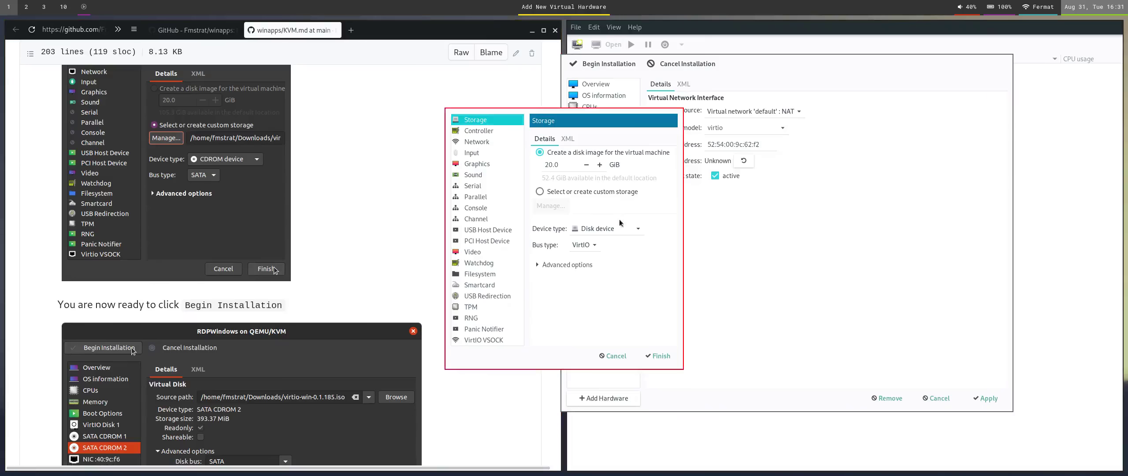
{"action": "left_click", "coordinate": [627, 232]}
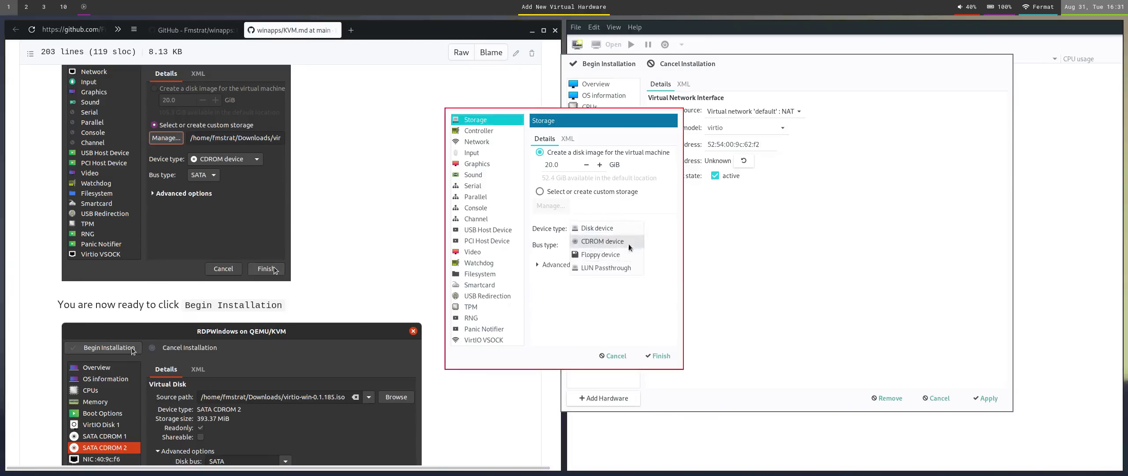
{"action": "left_click", "coordinate": [628, 243]}
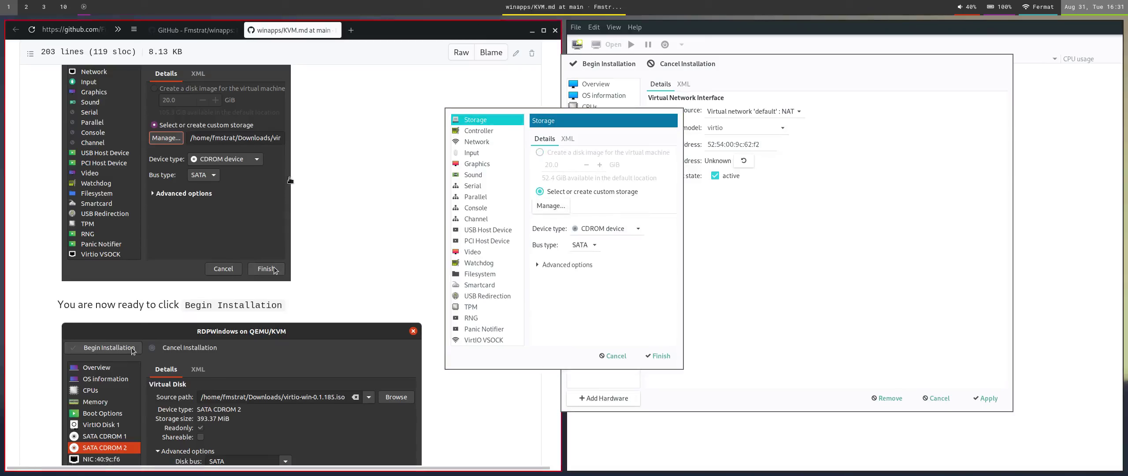
{"action": "scroll", "coordinate": [262, 142], "scroll_direction": "up", "scroll_amount": 4}
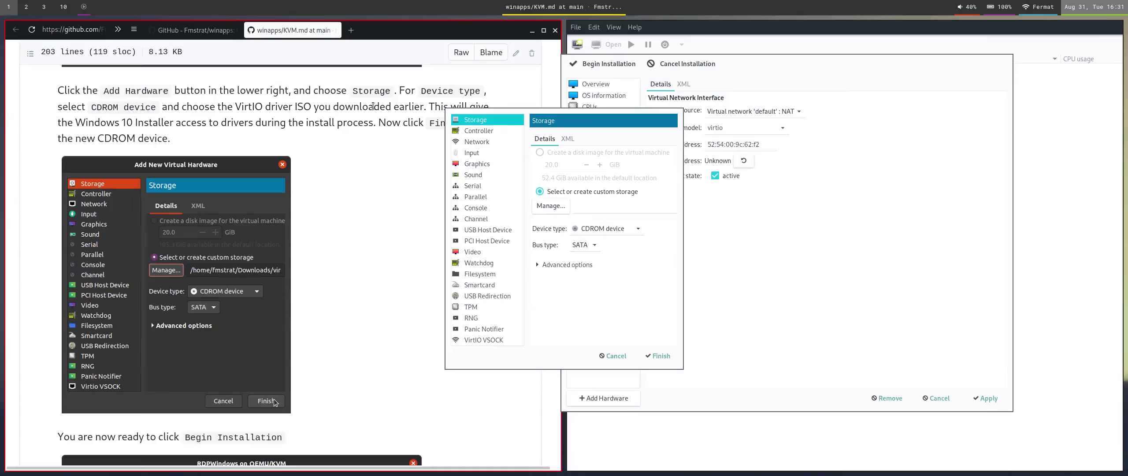
Download virtio-win-0.1.196.iso from the VirtIO drivers link in the KVM guide.
{"action": "key", "text": "Home"}
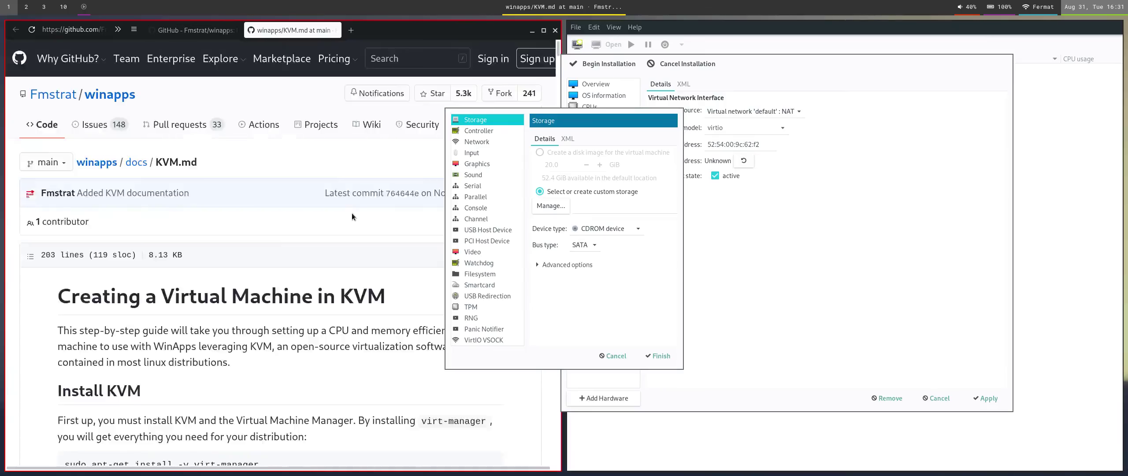
{"action": "scroll", "coordinate": [335, 236], "scroll_direction": "down", "scroll_amount": 10}
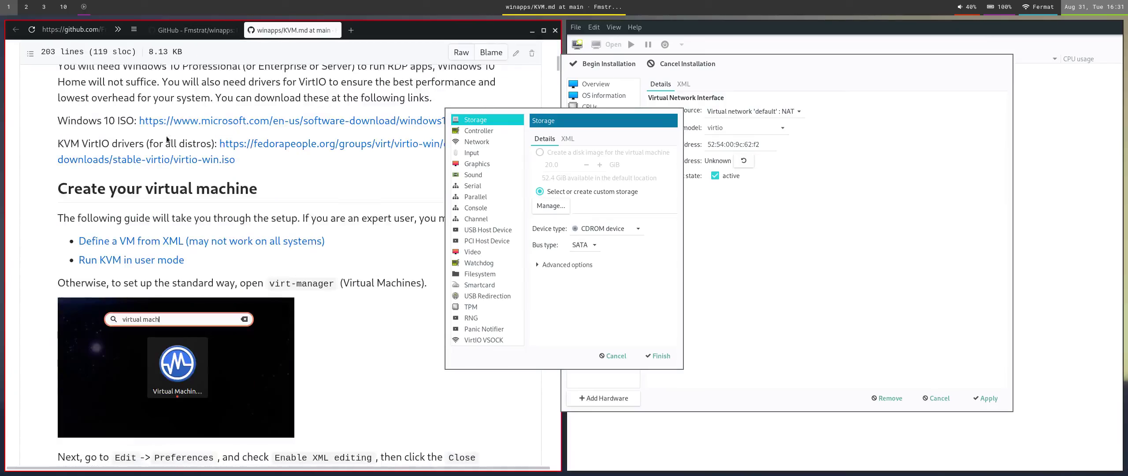
{"action": "scroll", "coordinate": [211, 130], "scroll_direction": "down", "scroll_amount": 3}
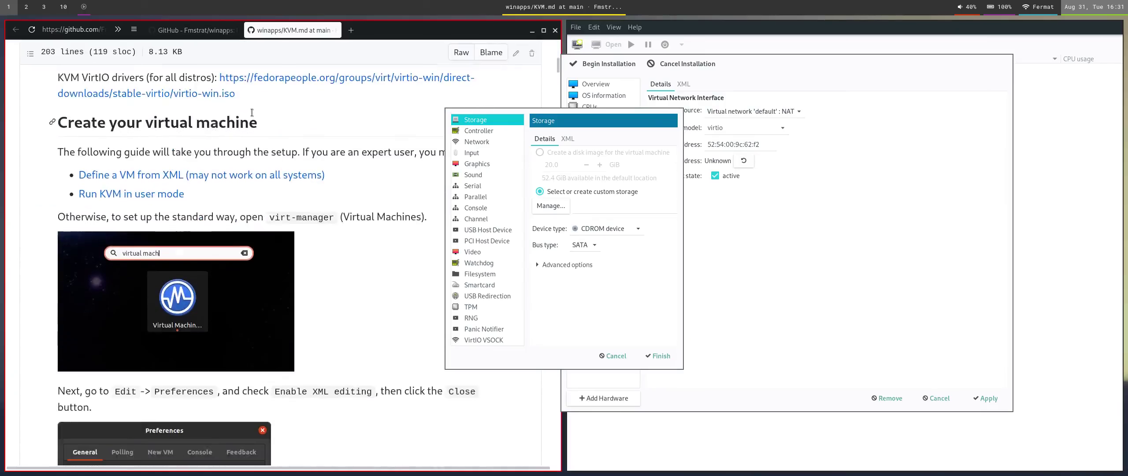
{"action": "scroll", "coordinate": [258, 160], "scroll_direction": "up", "scroll_amount": 6}
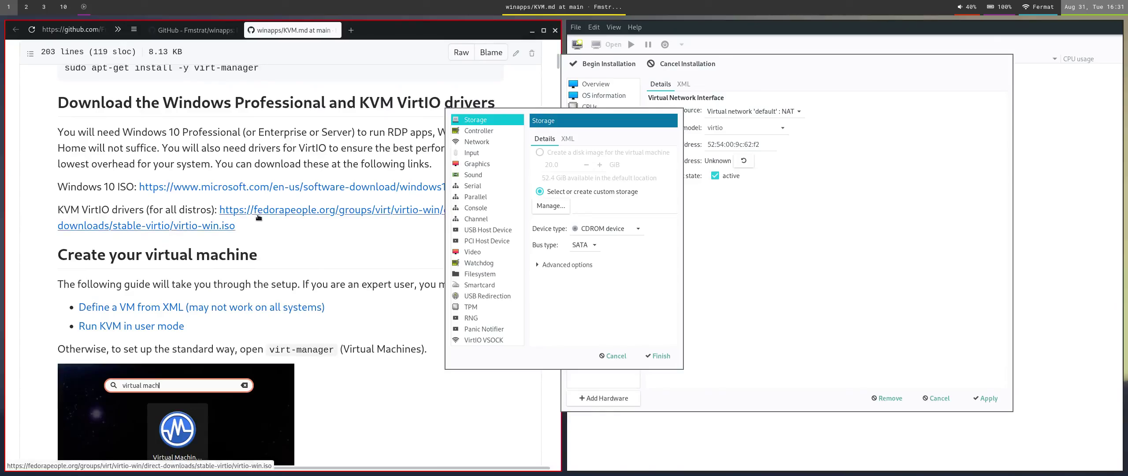
{"action": "left_click", "coordinate": [261, 213]}
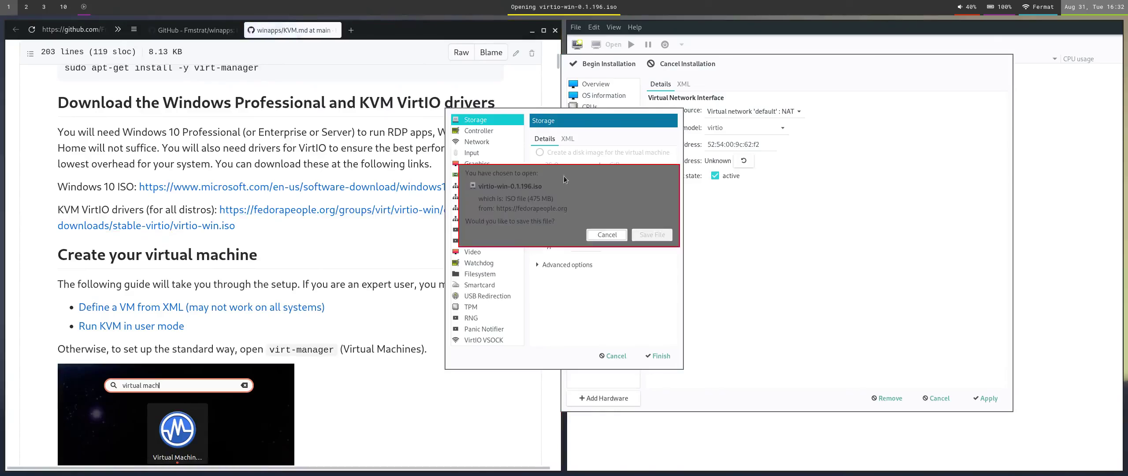
{"action": "left_click_drag", "start_coordinate": [637, 208], "coordinate": [329, 214]}
{"action": "left_click", "coordinate": [658, 225]}
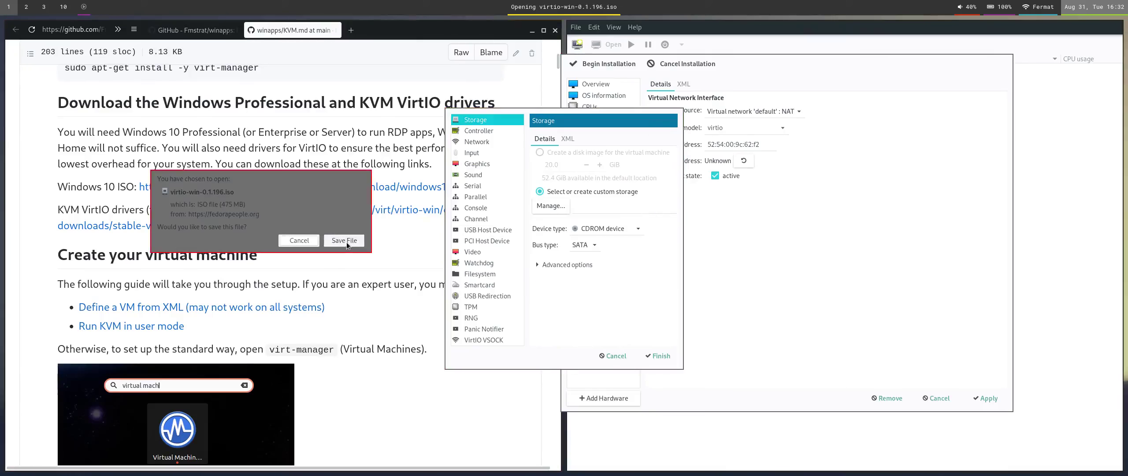
{"action": "left_click", "coordinate": [346, 241]}
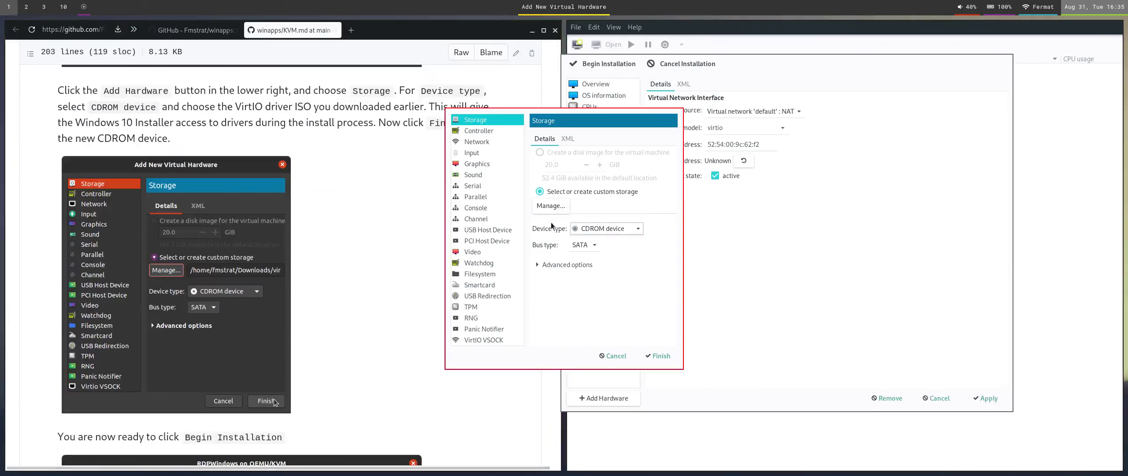
Point the new CDROM at Downloads/virtio-win-0.1.196.iso and finish adding it to the VM.
{"action": "left_click", "coordinate": [552, 210]}
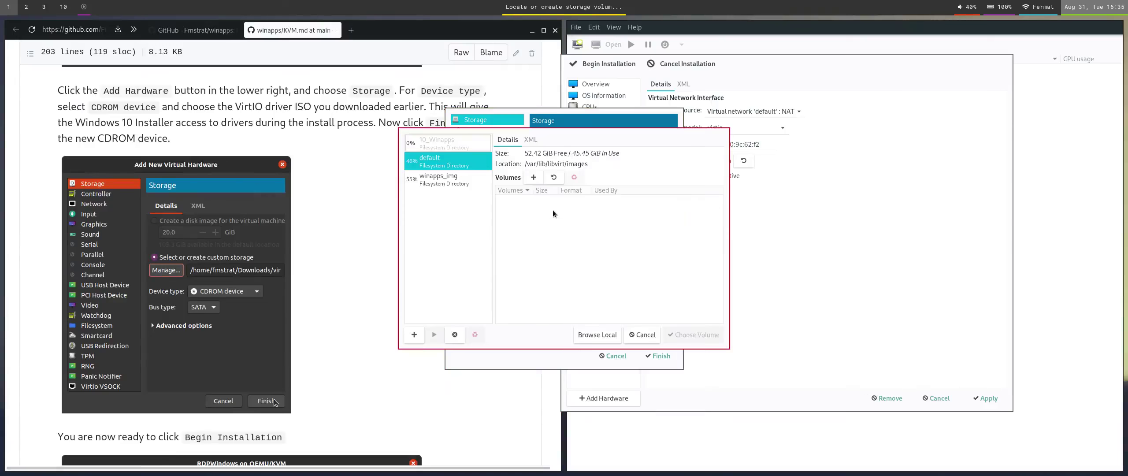
{"action": "left_click", "coordinate": [602, 333]}
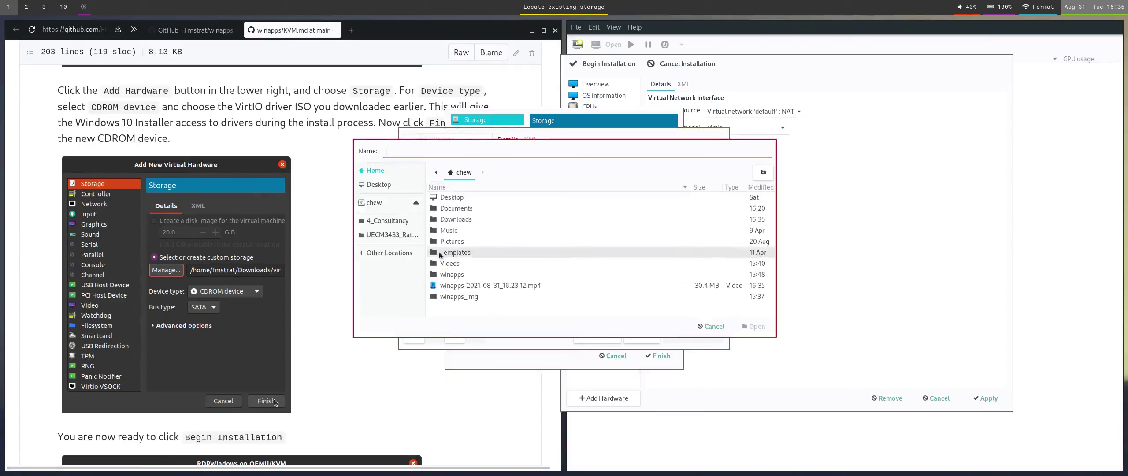
{"action": "double_click", "coordinate": [482, 220]}
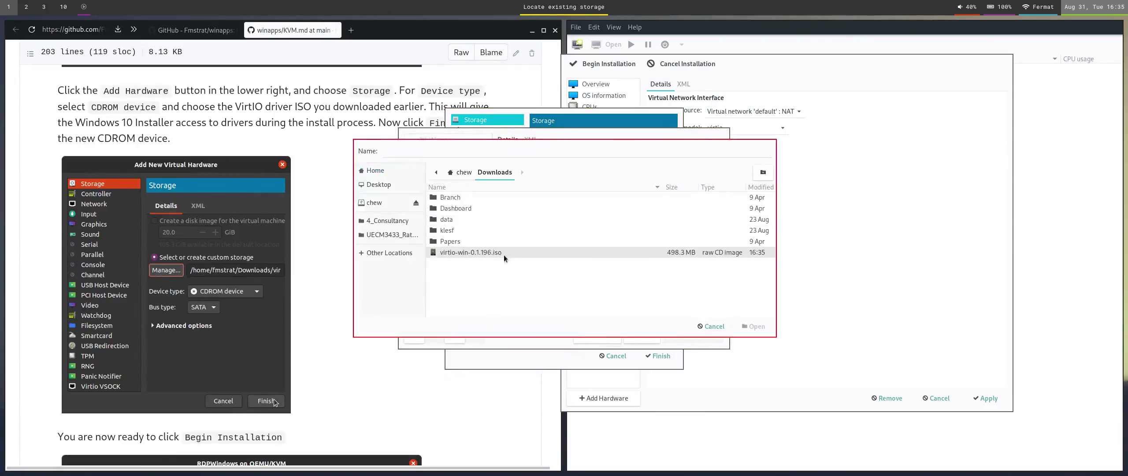
{"action": "left_click", "coordinate": [487, 252]}
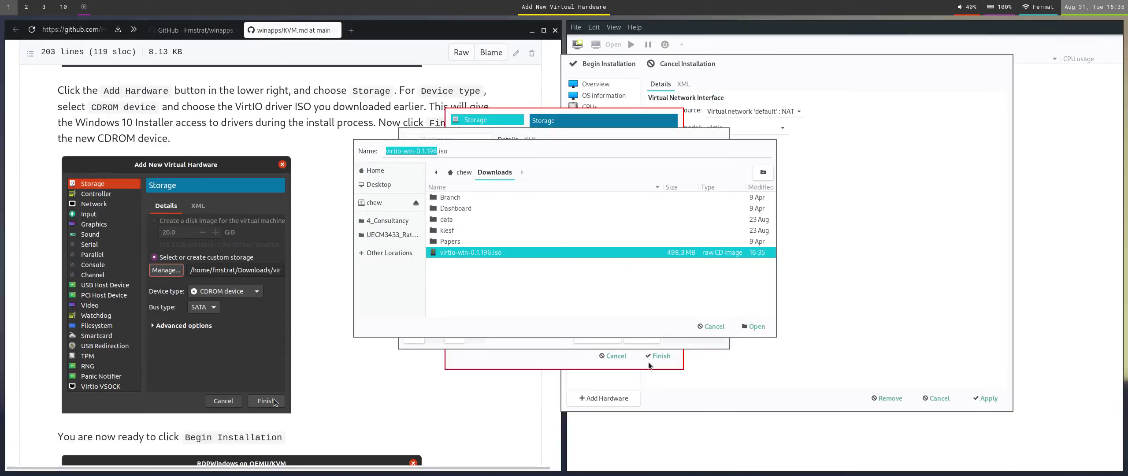
{"action": "left_click", "coordinate": [754, 326]}
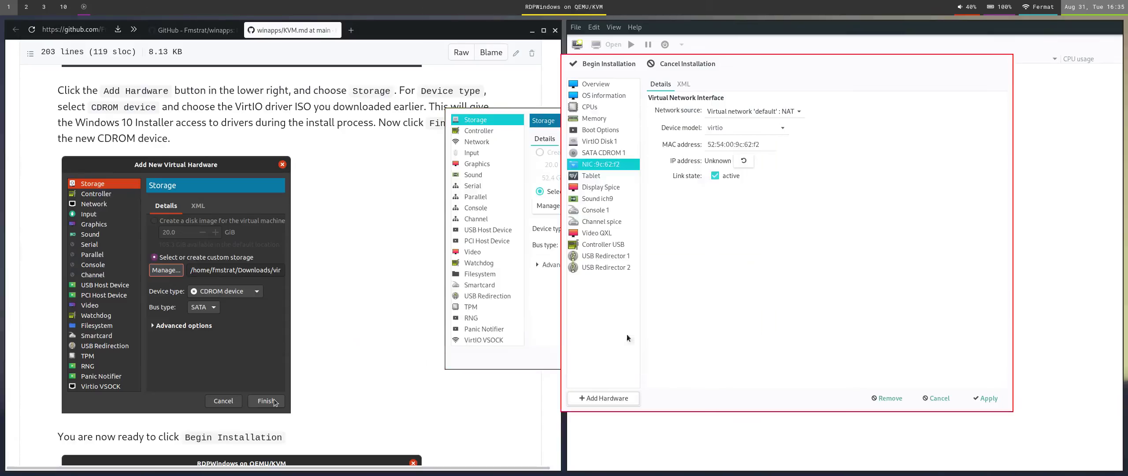
{"action": "left_click", "coordinate": [548, 316]}
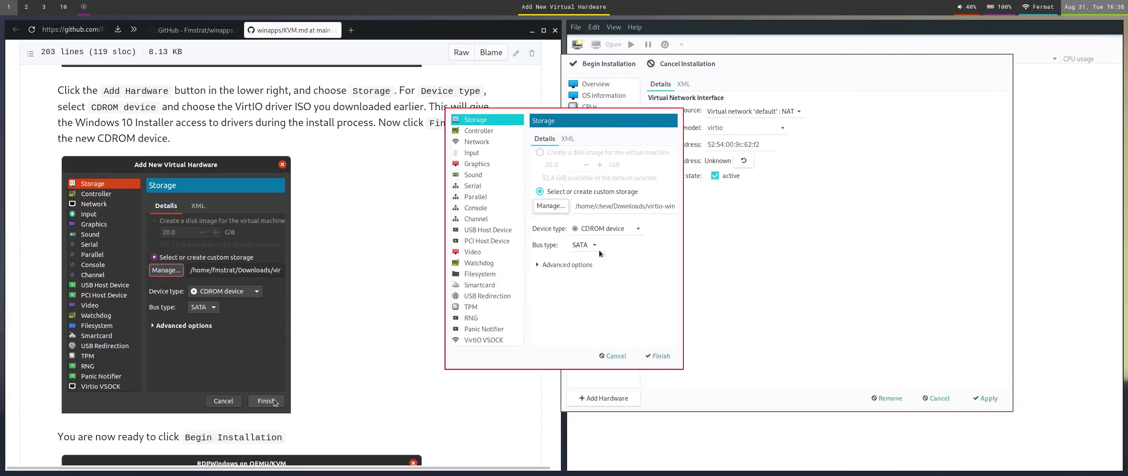
{"action": "scroll", "coordinate": [326, 322], "scroll_direction": "down", "scroll_amount": 5}
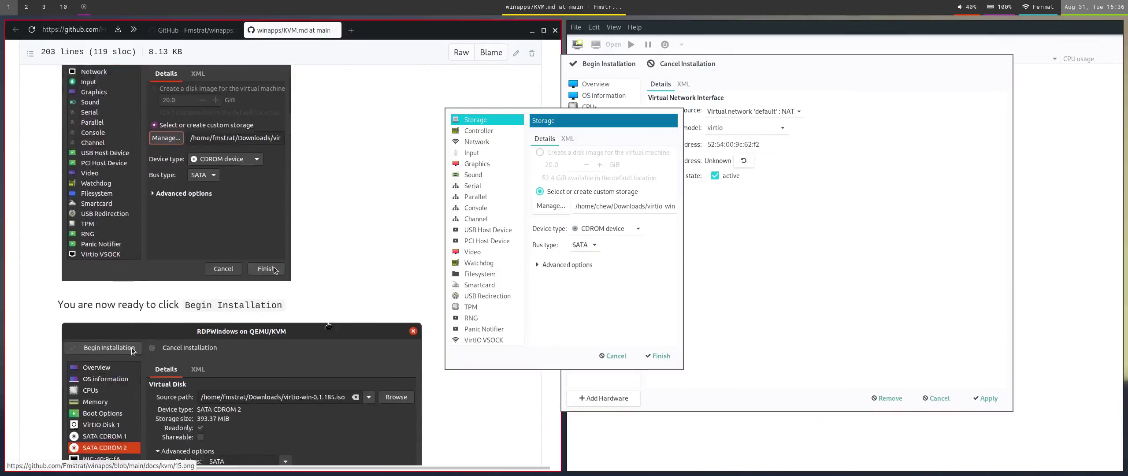
{"action": "left_click", "coordinate": [658, 355]}
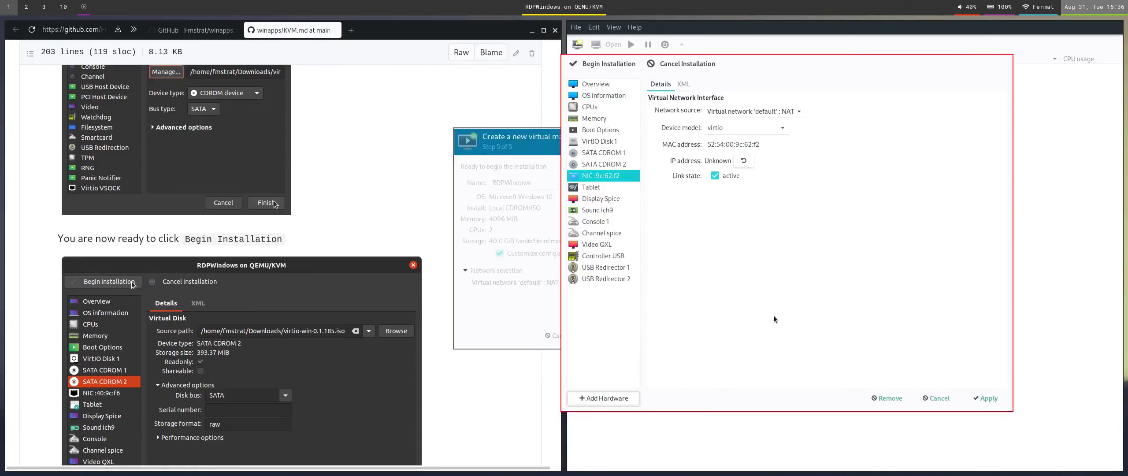
Apply the pending changes and begin the RDPWindows installation until Windows Setup's disk selection appears.
{"action": "left_click", "coordinate": [635, 94]}
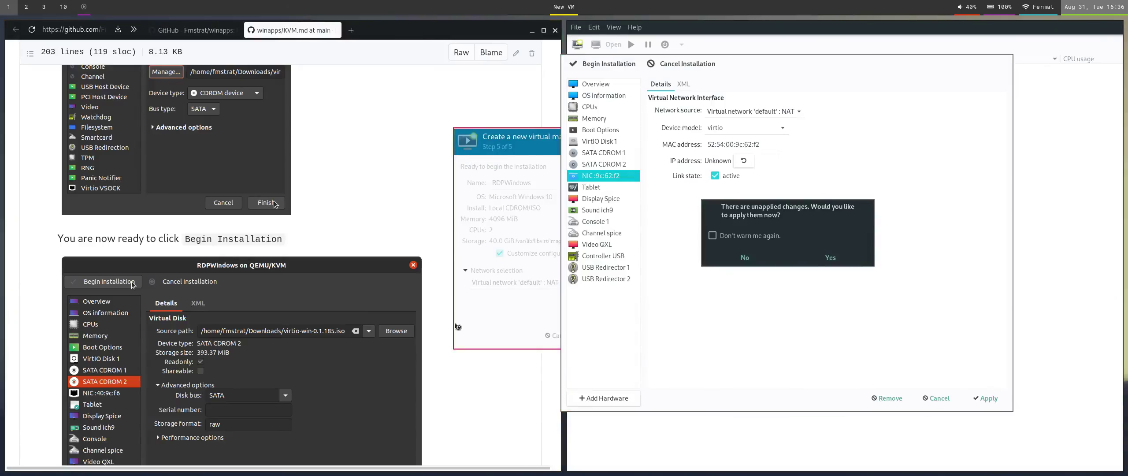
{"action": "scroll", "coordinate": [442, 322], "scroll_direction": "down", "scroll_amount": 8}
{"action": "scroll", "coordinate": [443, 323], "scroll_direction": "down", "scroll_amount": 3}
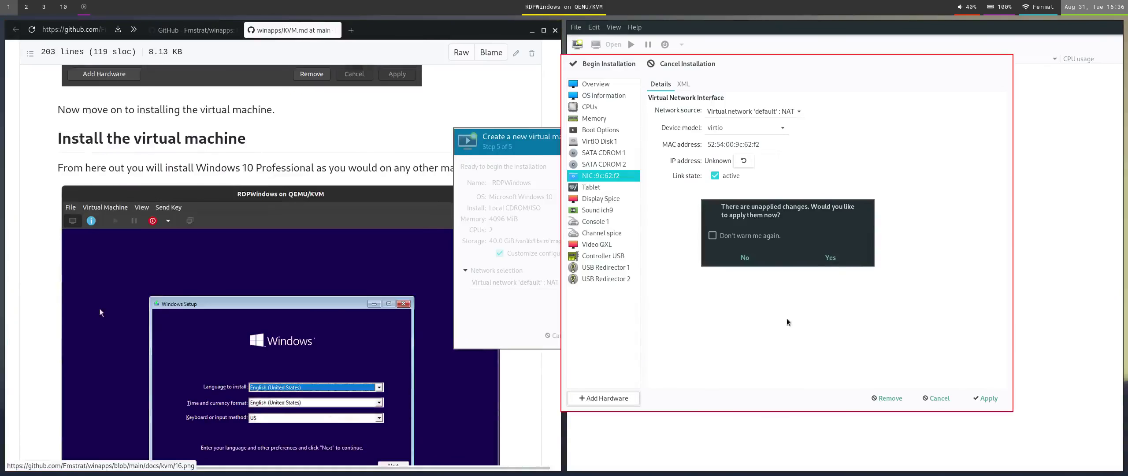
{"action": "left_click", "coordinate": [830, 258]}
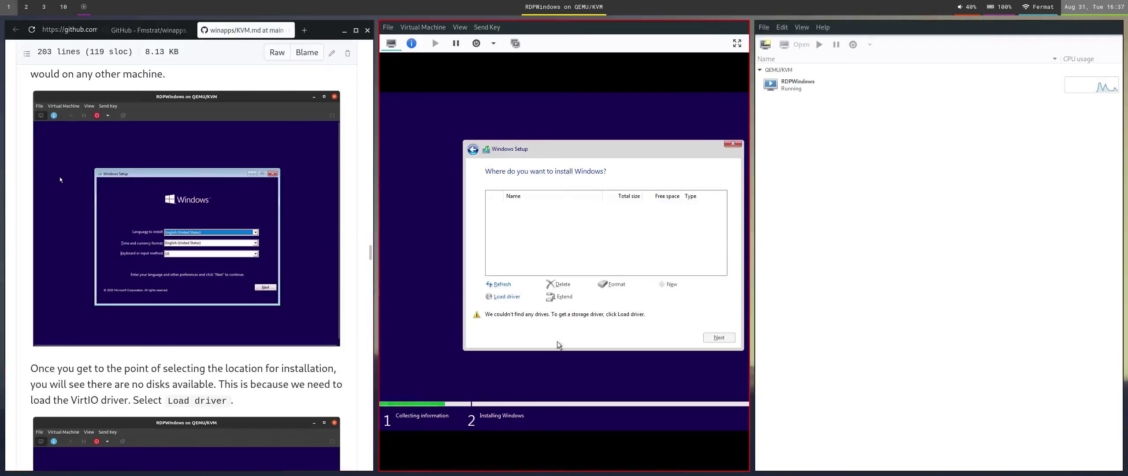
{"action": "scroll", "coordinate": [60, 176], "scroll_direction": "down", "scroll_amount": 6}
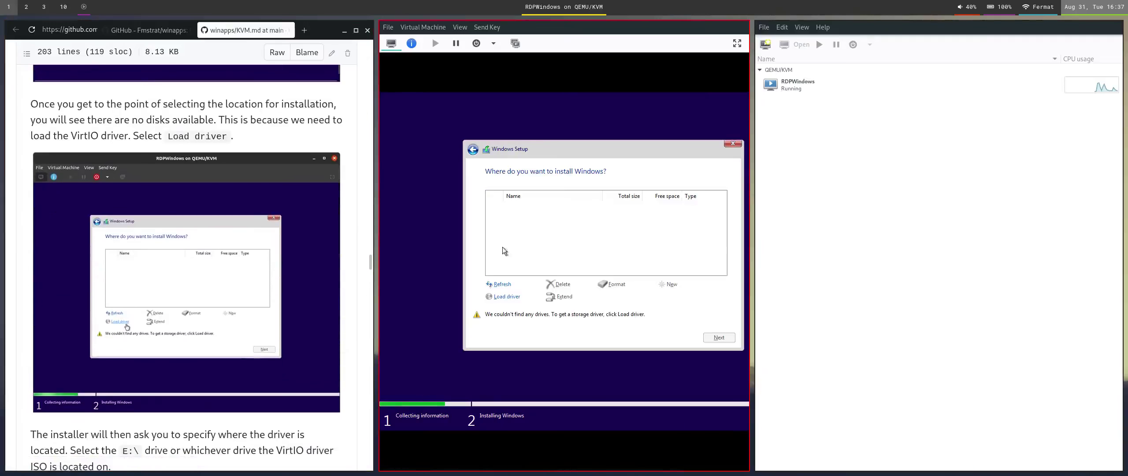
Load the w10 Red Hat VirtIO SCSI controller driver from the inserted media.
{"action": "left_click", "coordinate": [508, 298]}
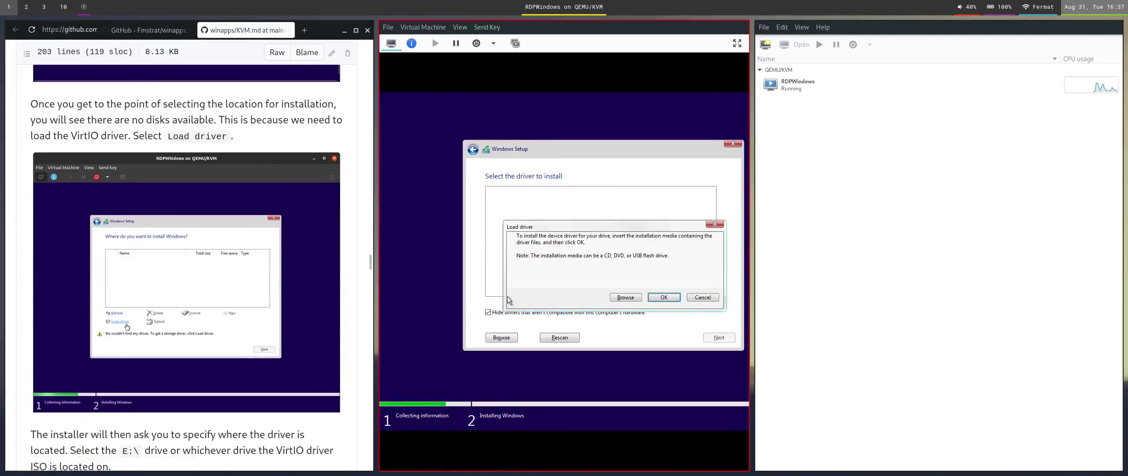
{"action": "scroll", "coordinate": [185, 264], "scroll_direction": "down", "scroll_amount": 5}
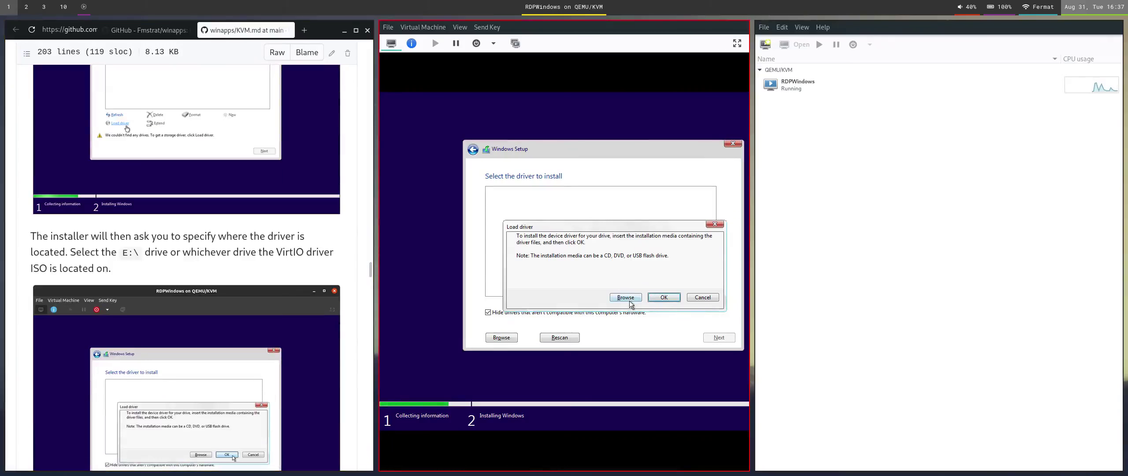
{"action": "left_click", "coordinate": [668, 297]}
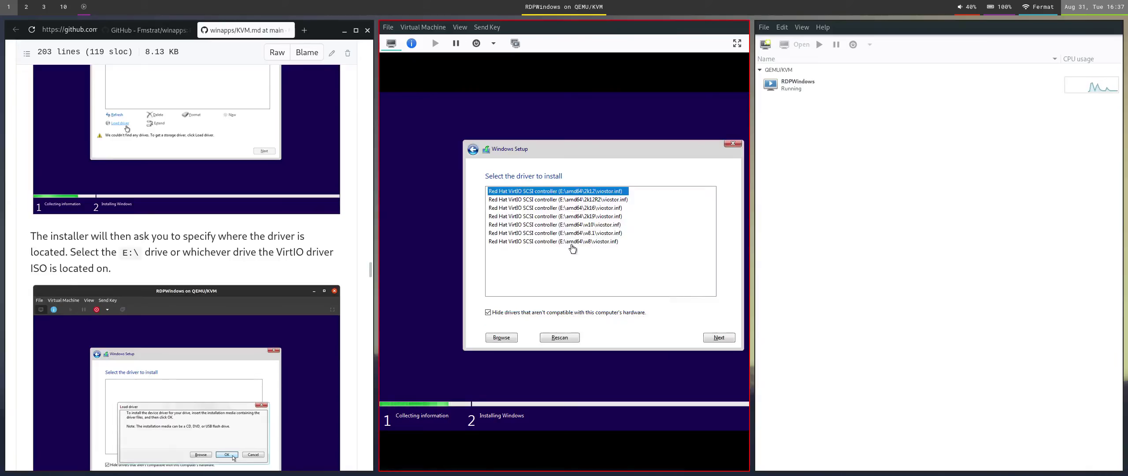
{"action": "left_click", "coordinate": [573, 225]}
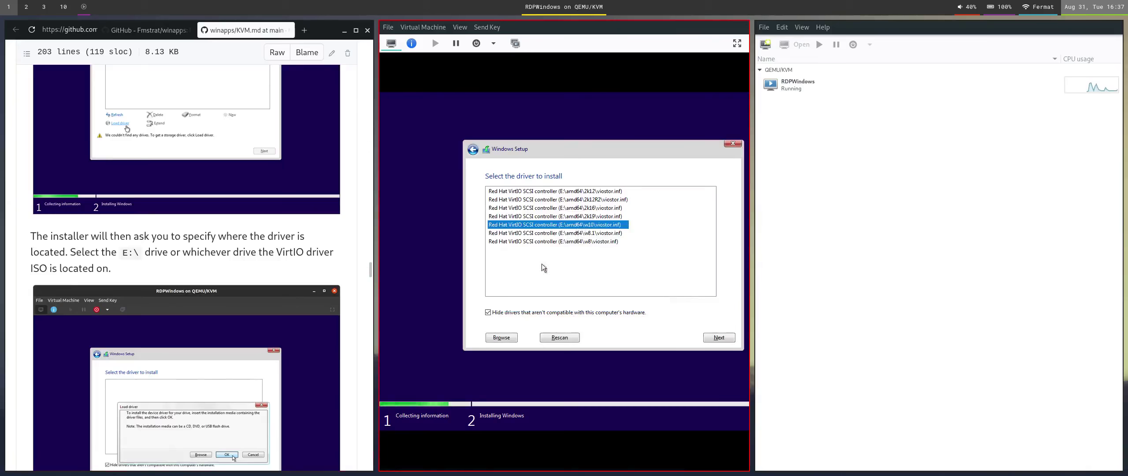
{"action": "scroll", "coordinate": [352, 375], "scroll_direction": "down", "scroll_amount": 5}
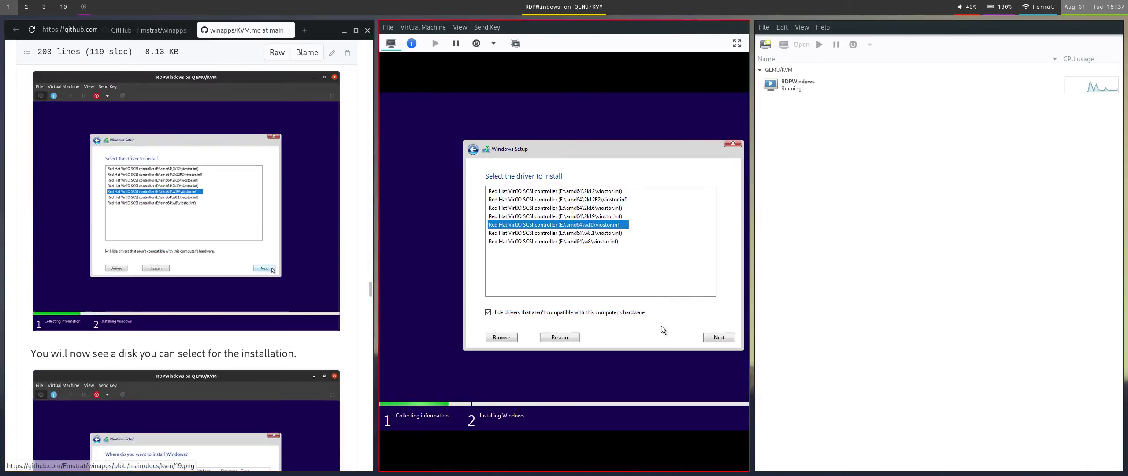
{"action": "left_click", "coordinate": [716, 338]}
Install Windows onto Drive 0's 40.0 GB unallocated space.
{"action": "scroll", "coordinate": [140, 333], "scroll_direction": "down", "scroll_amount": 7}
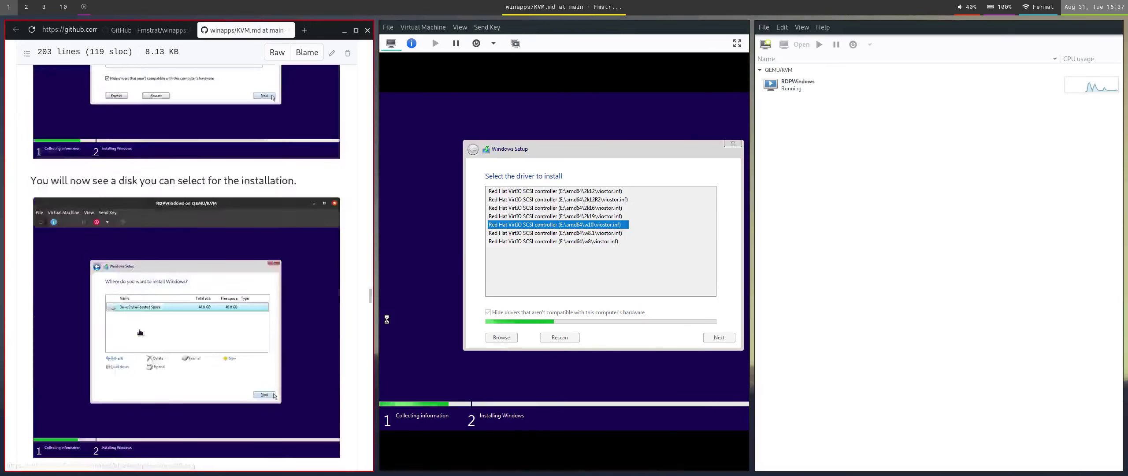
{"action": "scroll", "coordinate": [139, 333], "scroll_direction": "down", "scroll_amount": 4}
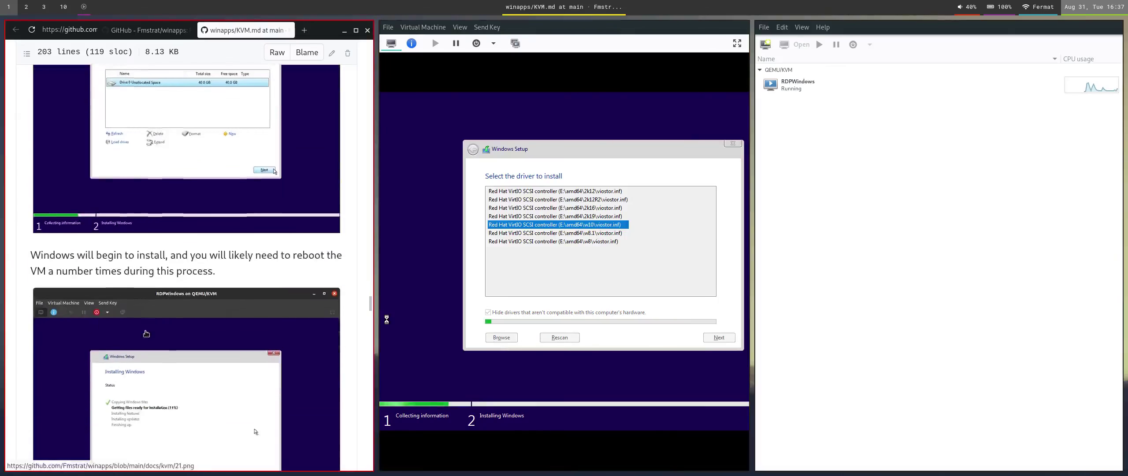
{"action": "scroll", "coordinate": [144, 333], "scroll_direction": "down", "scroll_amount": 8}
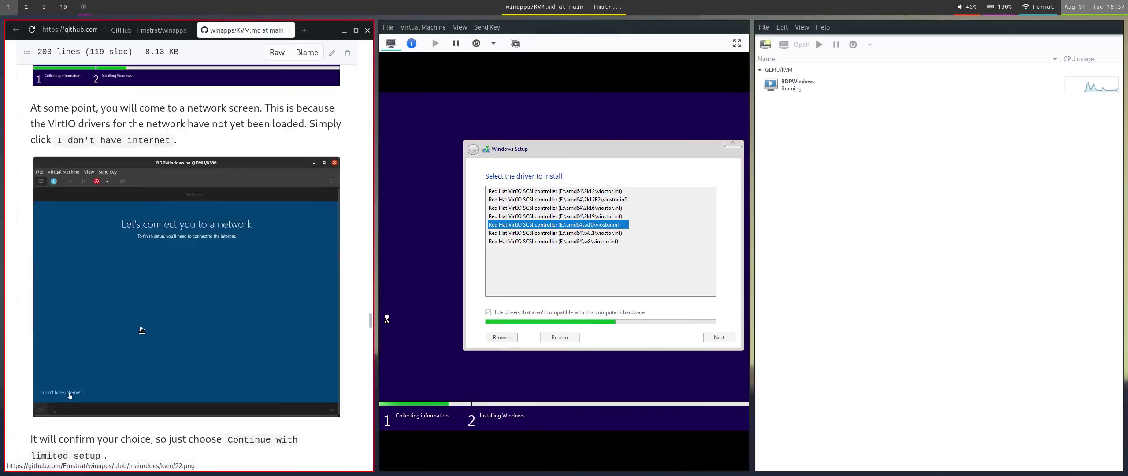
{"action": "scroll", "coordinate": [141, 328], "scroll_direction": "down", "scroll_amount": 6}
{"action": "scroll", "coordinate": [141, 329], "scroll_direction": "down", "scroll_amount": 4}
{"action": "scroll", "coordinate": [141, 344], "scroll_direction": "down", "scroll_amount": 3}
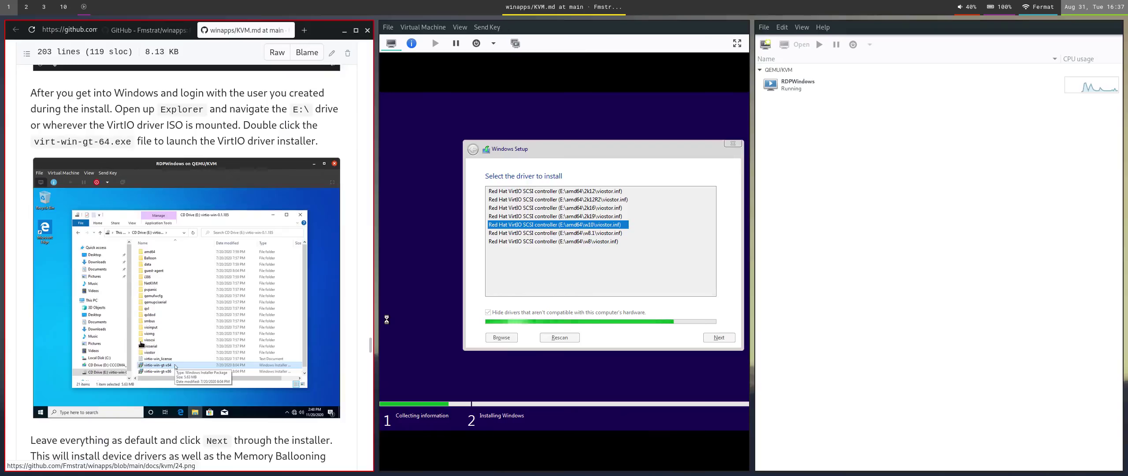
{"action": "scroll", "coordinate": [387, 320], "scroll_direction": "down", "scroll_amount": 1}
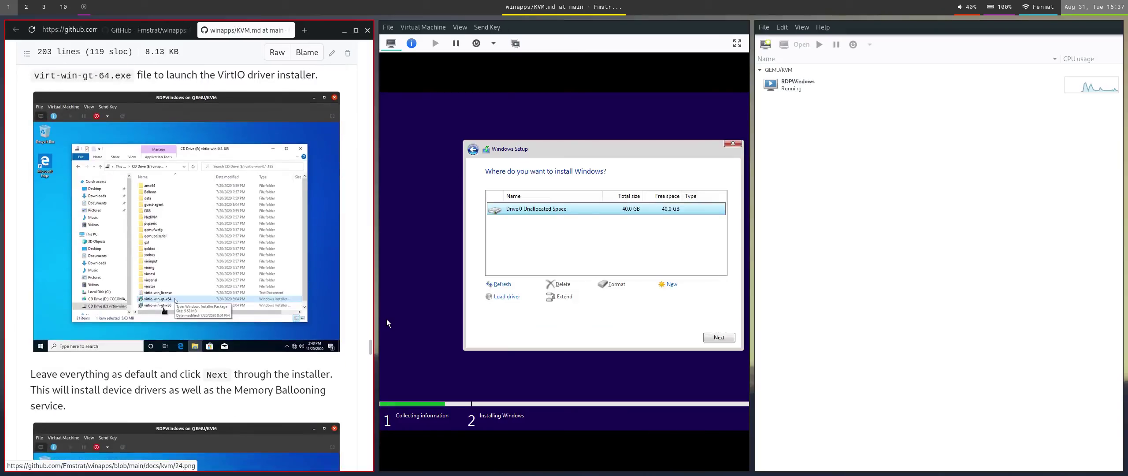
{"action": "left_click", "coordinate": [719, 337]}
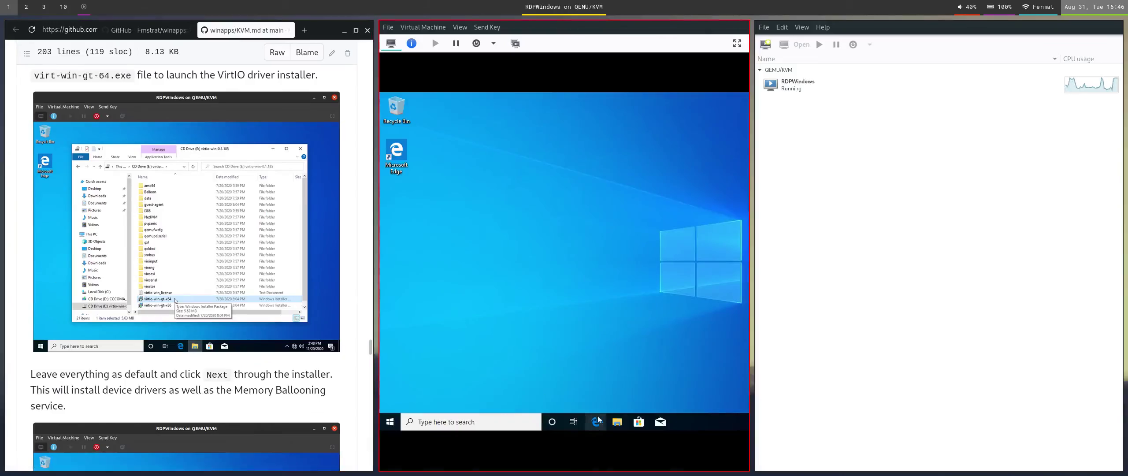
Open File Explorer in the Windows 10 guest, shifting focus between the slides, guide and VM.
{"action": "left_click", "coordinate": [617, 422]}
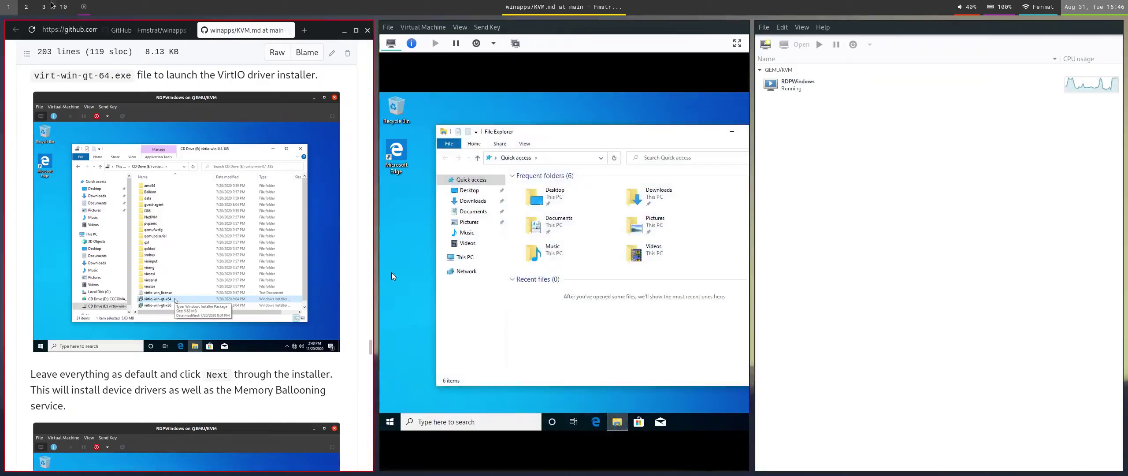
{"action": "left_click", "coordinate": [49, 6]}
{"action": "left_click", "coordinate": [301, 302]}
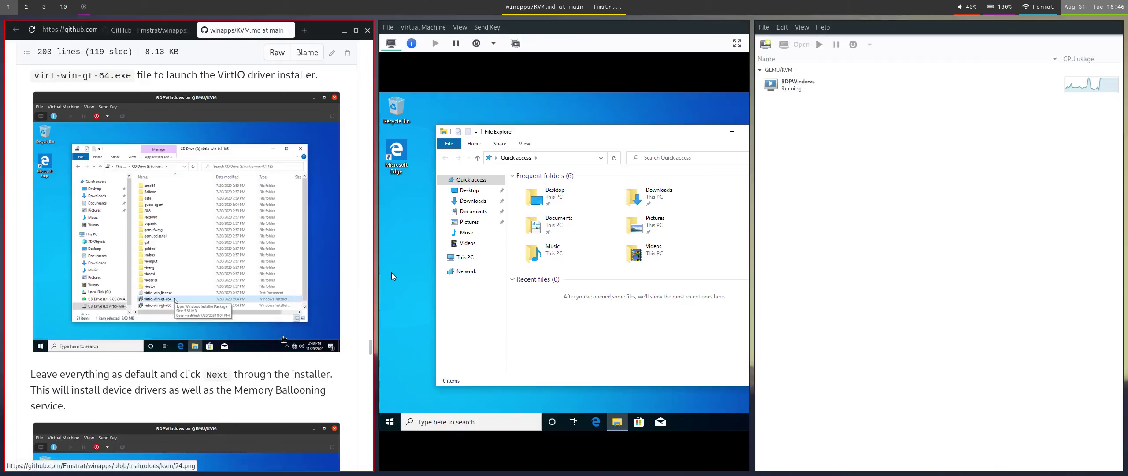
{"action": "key", "text": "super+Right"}
{"action": "key", "text": "super+Left"}
{"action": "left_click", "coordinate": [383, 282]}
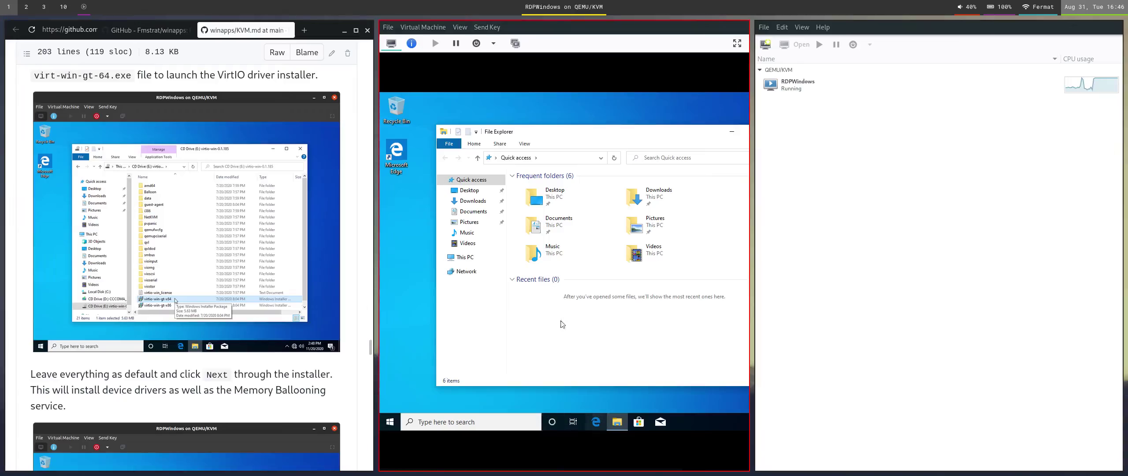
Launch virtio-win-gt-x64 from the virtio-win CD Drive (E:) under This PC.
{"action": "left_click", "coordinate": [465, 256]}
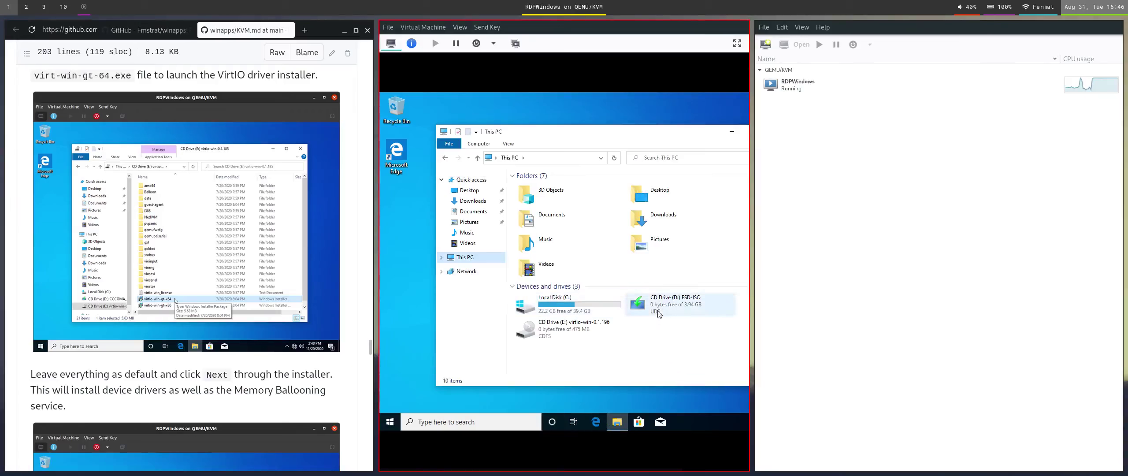
{"action": "left_click", "coordinate": [591, 338]}
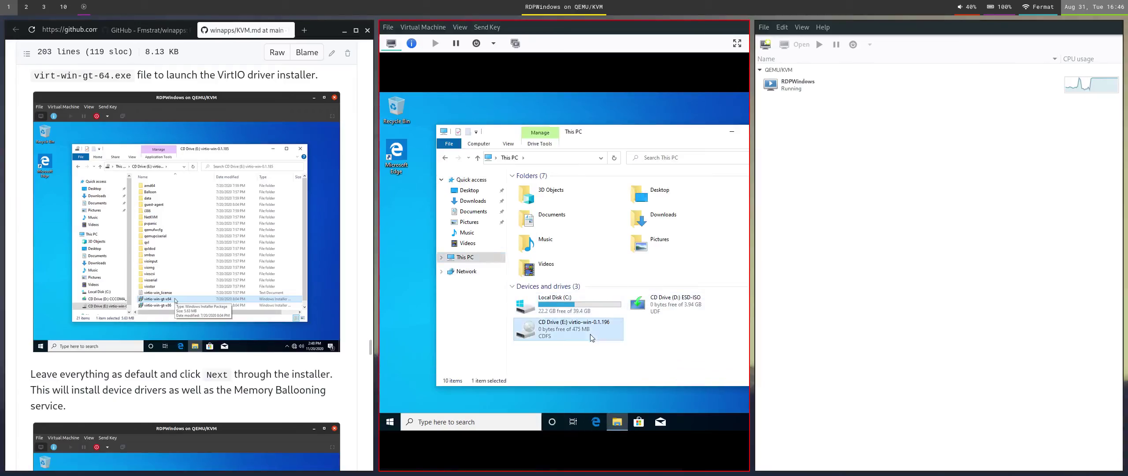
{"action": "double_click", "coordinate": [561, 333]}
{"action": "scroll", "coordinate": [589, 325], "scroll_direction": "down", "scroll_amount": 2}
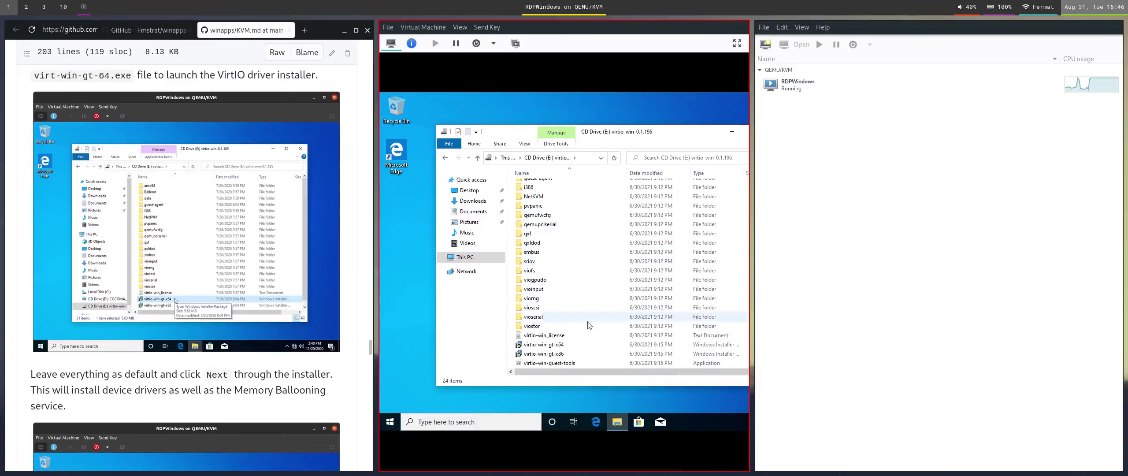
{"action": "left_click", "coordinate": [576, 346]}
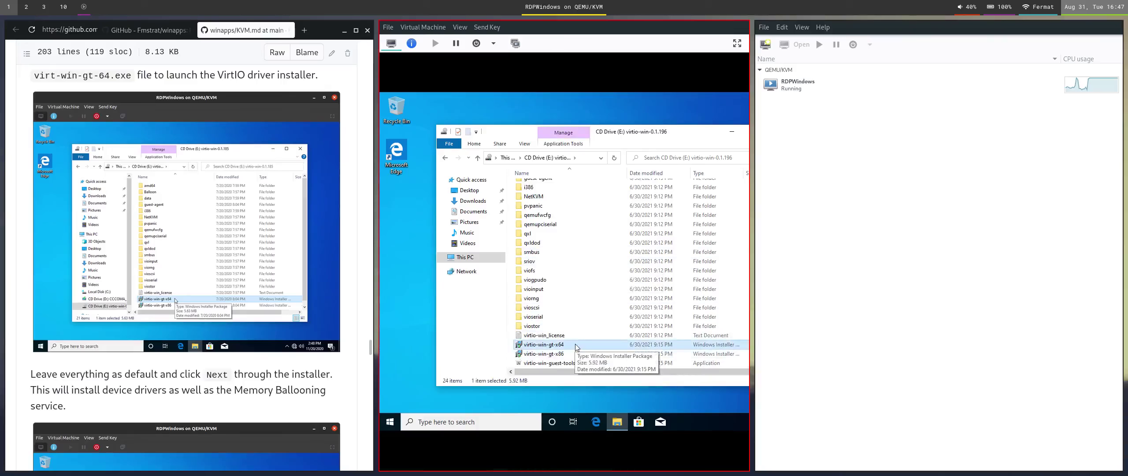
{"action": "double_click", "coordinate": [576, 346]}
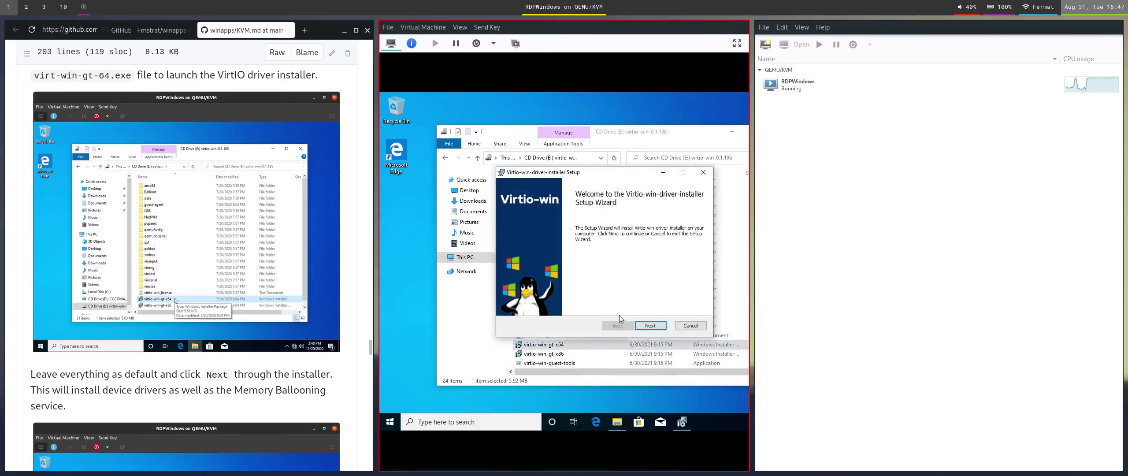
Install the VirtIO drivers with the license accepted and default features, then open Edge.
{"action": "left_click", "coordinate": [651, 326]}
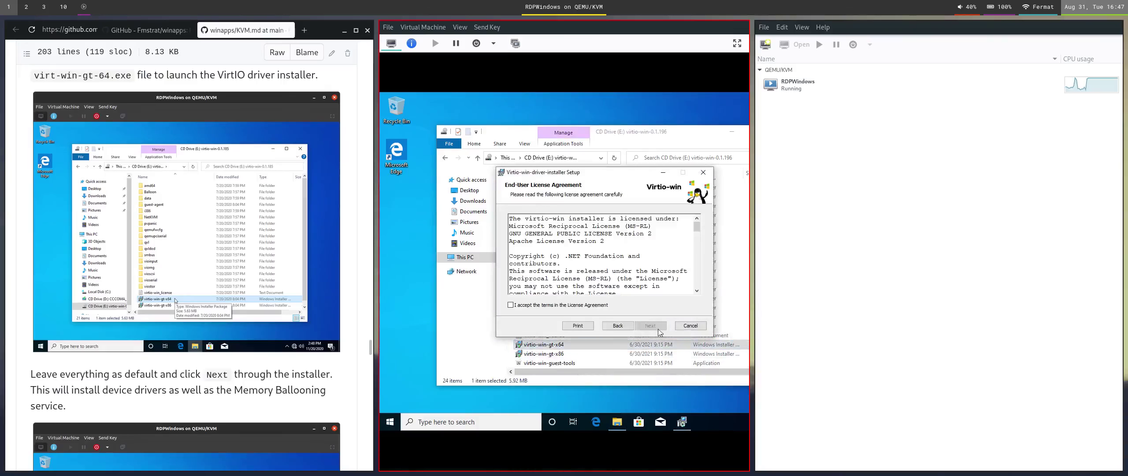
{"action": "left_click", "coordinate": [603, 305]}
{"action": "left_click", "coordinate": [652, 326]}
{"action": "left_click", "coordinate": [658, 328]}
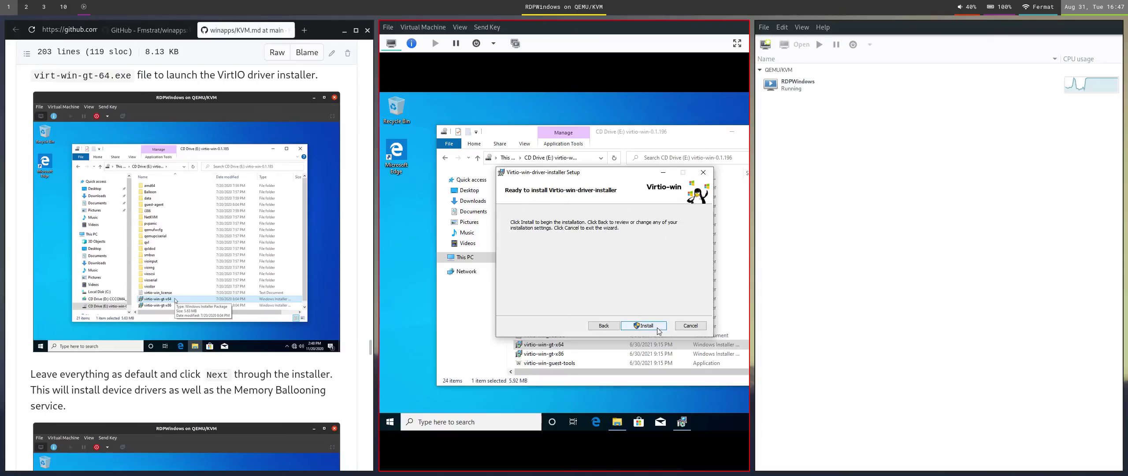
{"action": "left_click", "coordinate": [658, 330]}
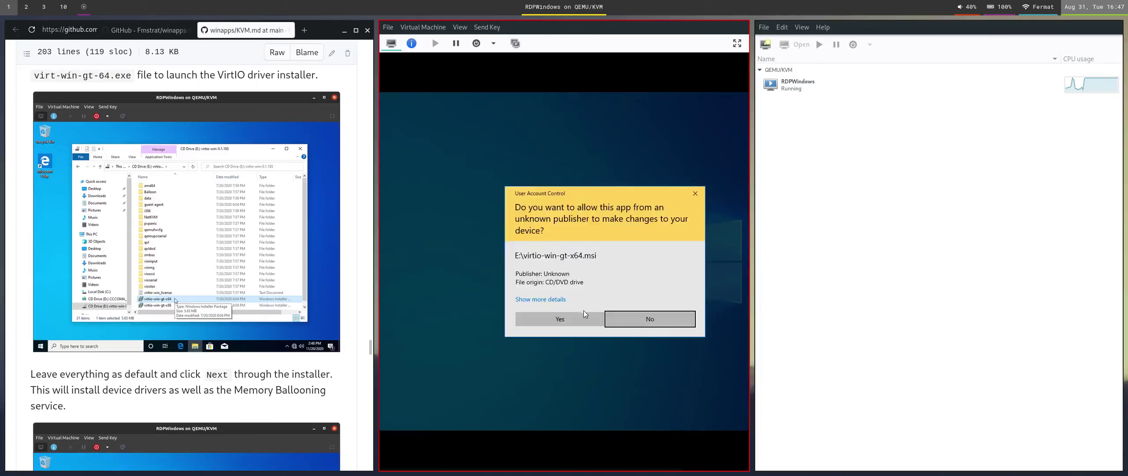
{"action": "left_click", "coordinate": [585, 314]}
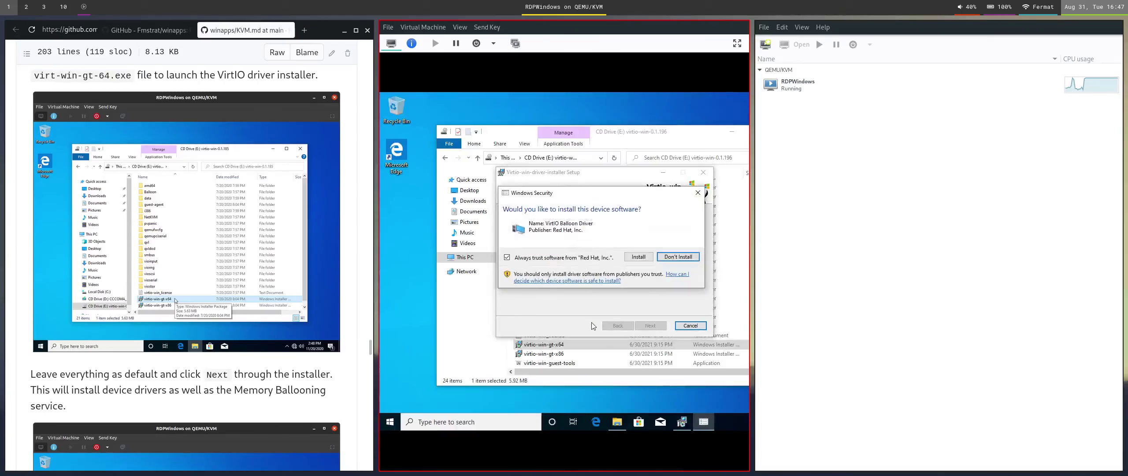
{"action": "left_click", "coordinate": [643, 259]}
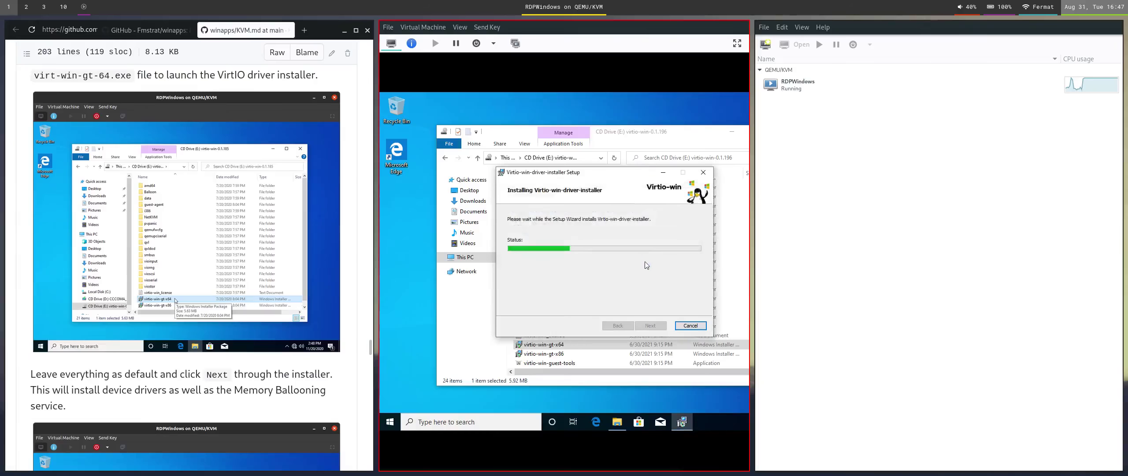
{"action": "left_click", "coordinate": [596, 423]}
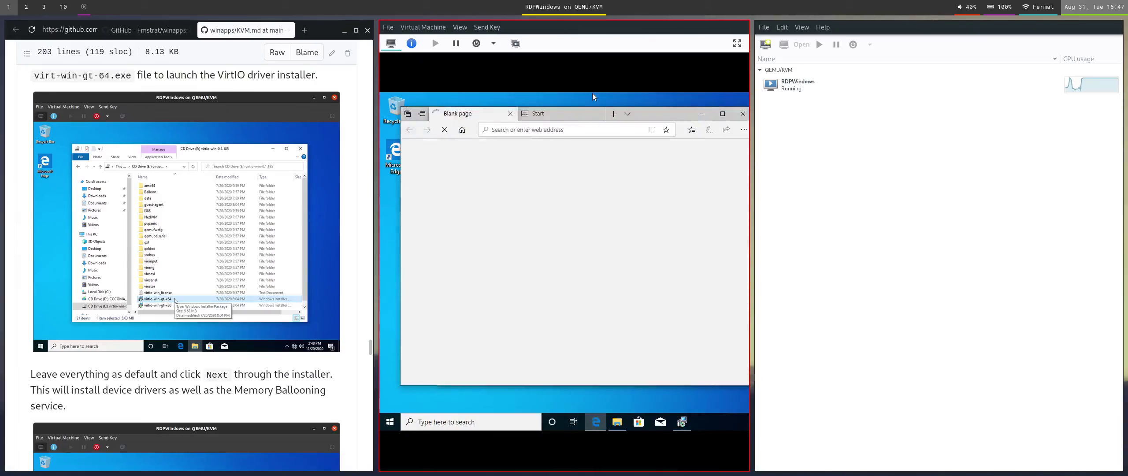
Search Bing for 'fmstrat winapps' and open the GitHub winapps result.
{"action": "left_click", "coordinate": [601, 129]}
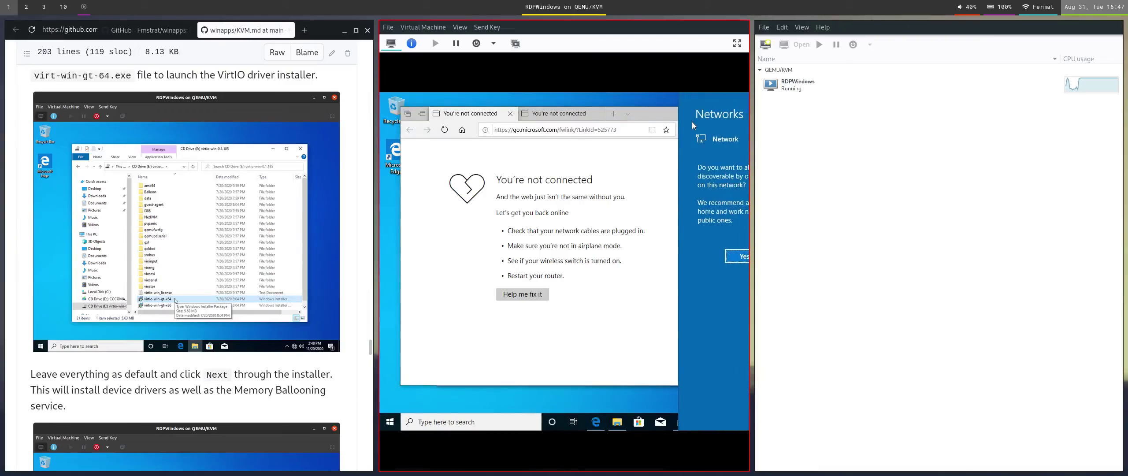
{"action": "left_click", "coordinate": [617, 128]}
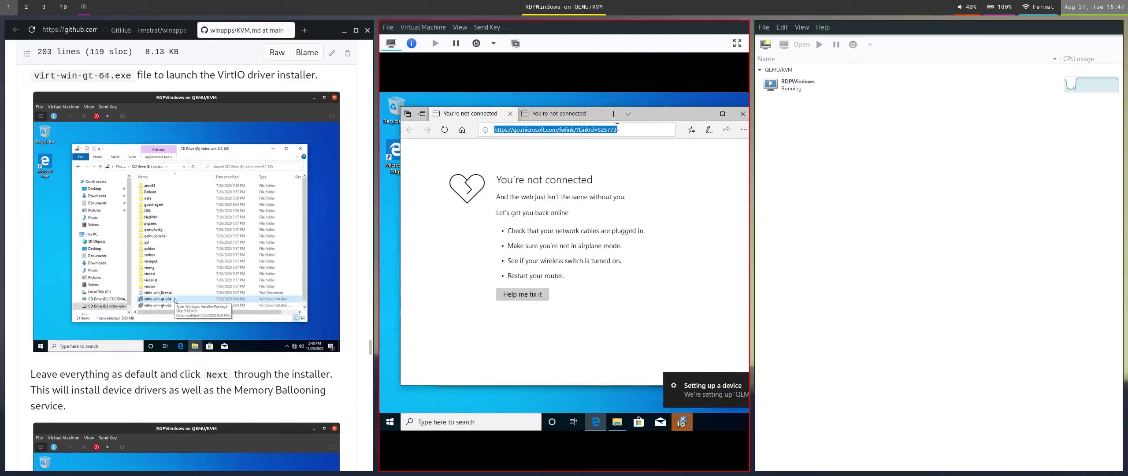
{"action": "type", "text": "fmstra"}
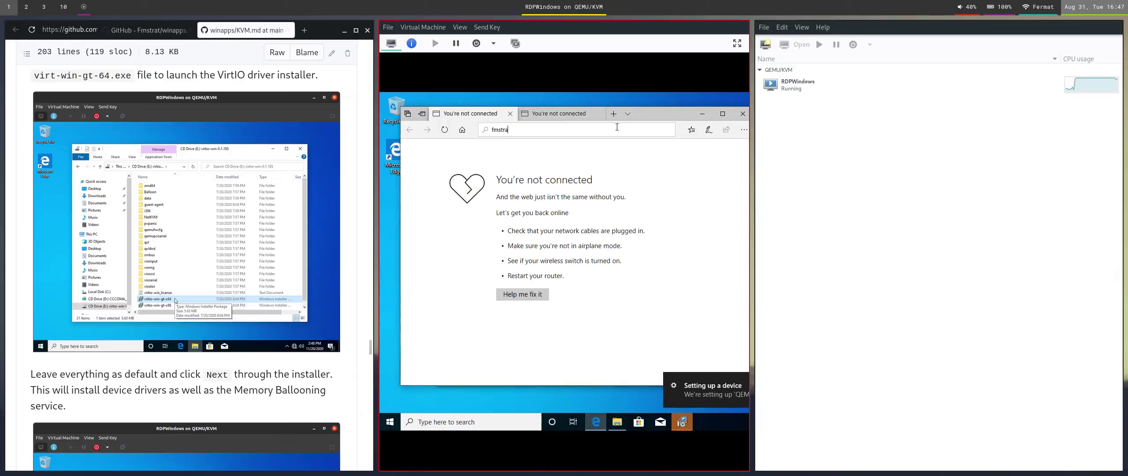
{"action": "type", "text": "t w"}
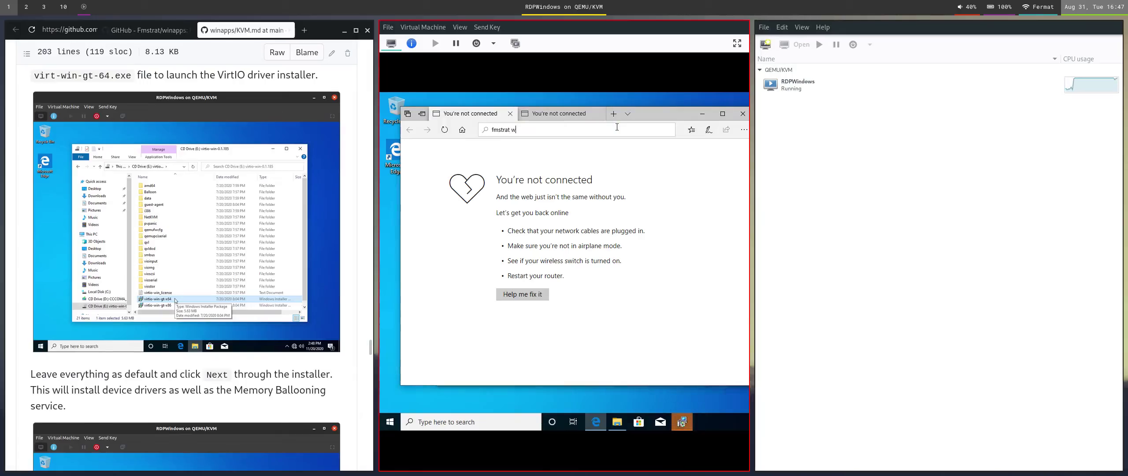
{"action": "type", "text": "inapps"}
{"action": "key", "text": "Return"}
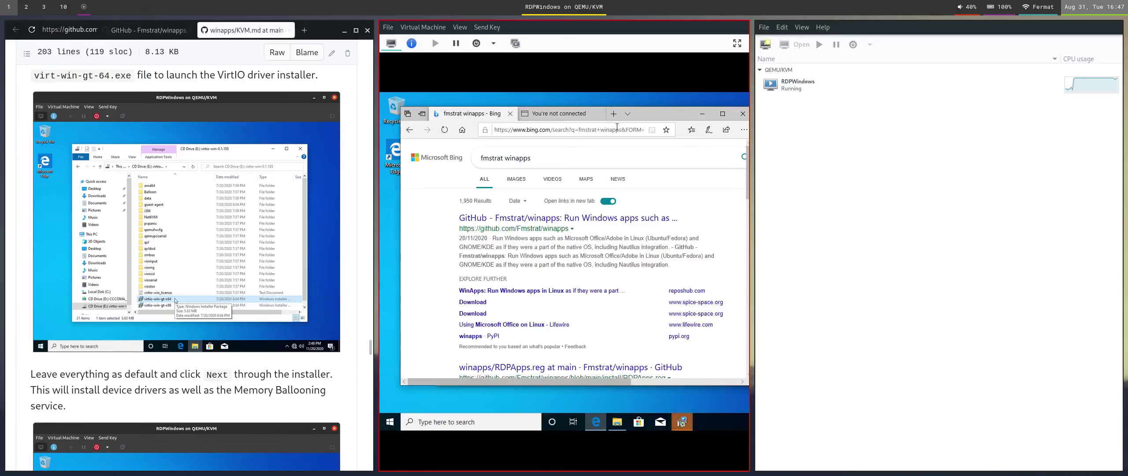
{"action": "left_click", "coordinate": [606, 218]}
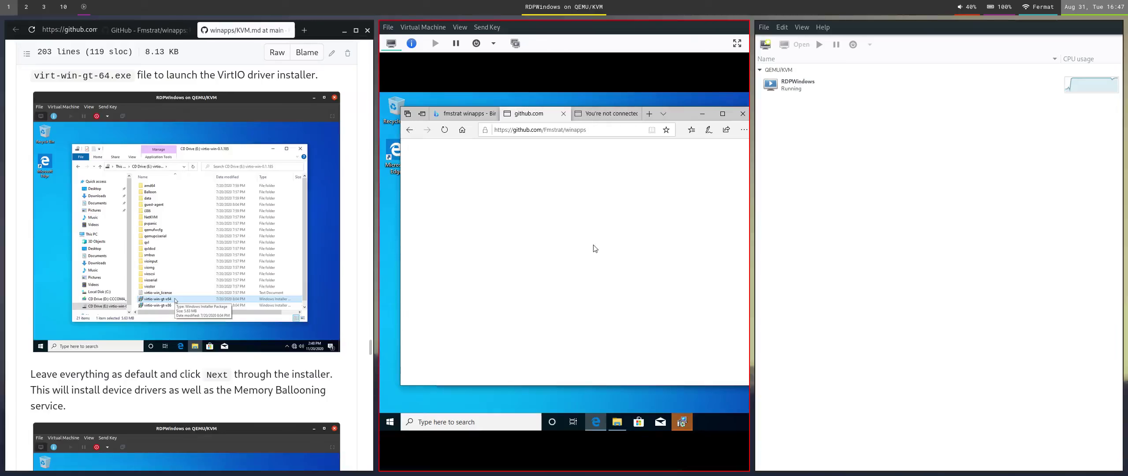
{"action": "scroll", "coordinate": [594, 264], "scroll_direction": "down", "scroll_amount": 10}
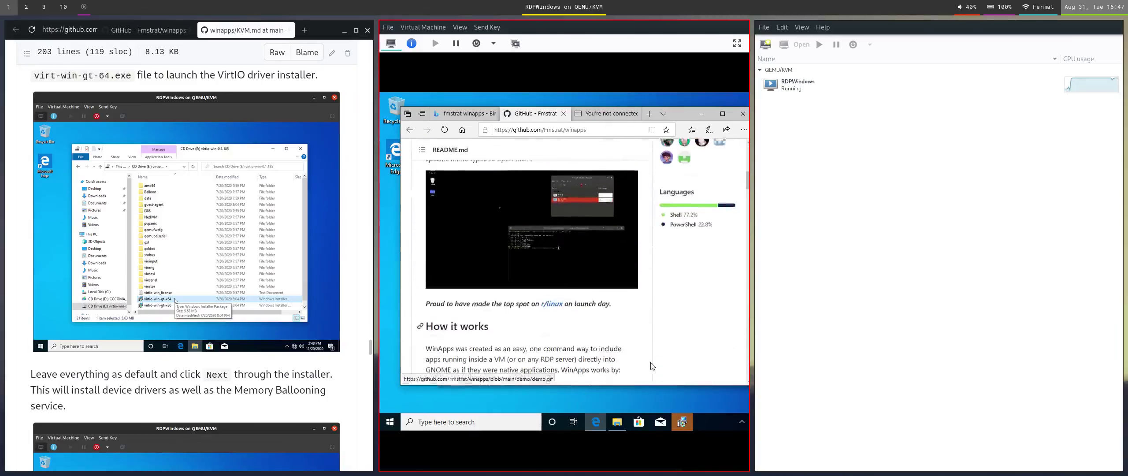
Finish and close the completed VirtIO driver installer.
{"action": "left_click", "coordinate": [681, 422]}
{"action": "left_click", "coordinate": [660, 326]}
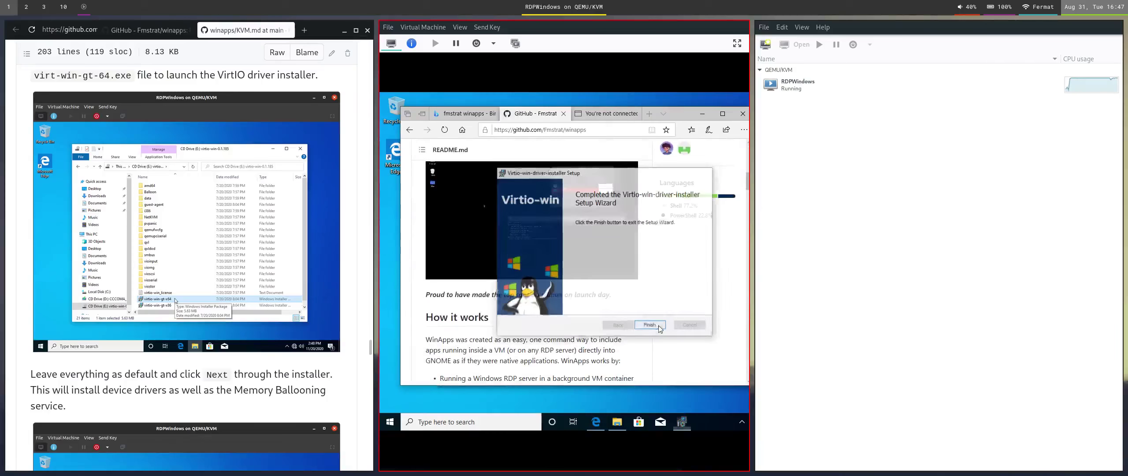
{"action": "scroll", "coordinate": [548, 270], "scroll_direction": "down", "scroll_amount": 1}
{"action": "scroll", "coordinate": [548, 270], "scroll_direction": "down", "scroll_amount": 10}
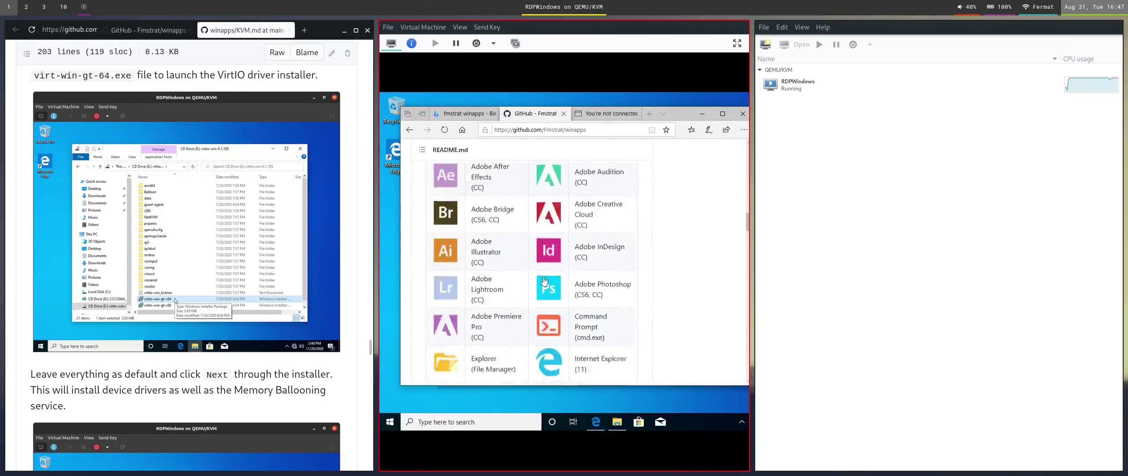
{"action": "scroll", "coordinate": [542, 273], "scroll_direction": "up", "scroll_amount": 2}
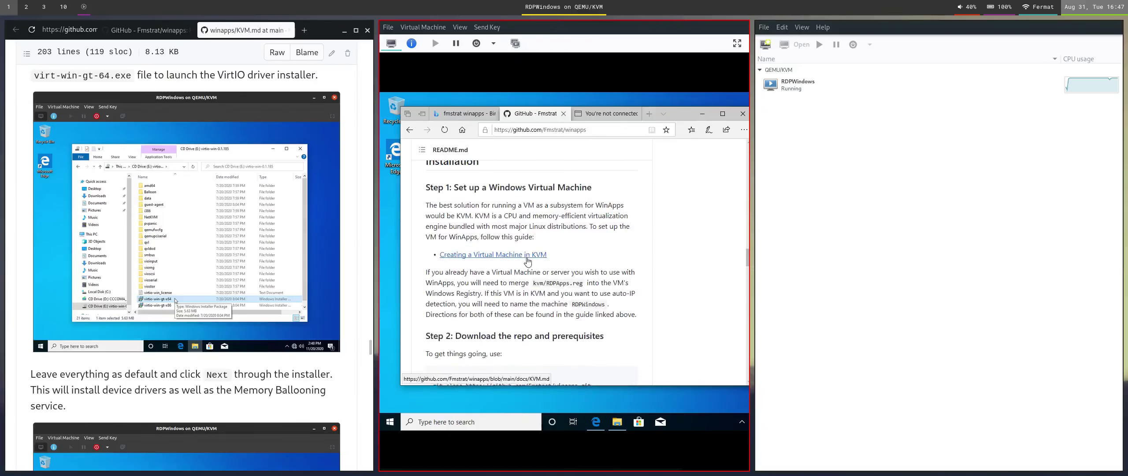
Open the Creating a Virtual Machine in KVM guide and download the Spice Guest Tools installer.
{"action": "left_click", "coordinate": [534, 254]}
{"action": "scroll", "coordinate": [554, 264], "scroll_direction": "down", "scroll_amount": 10}
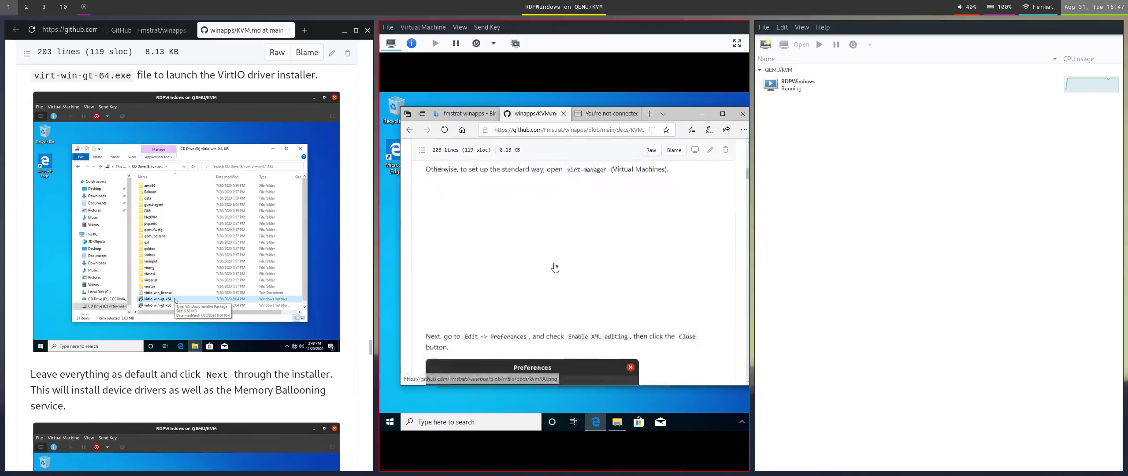
{"action": "scroll", "coordinate": [554, 267], "scroll_direction": "down", "scroll_amount": 15}
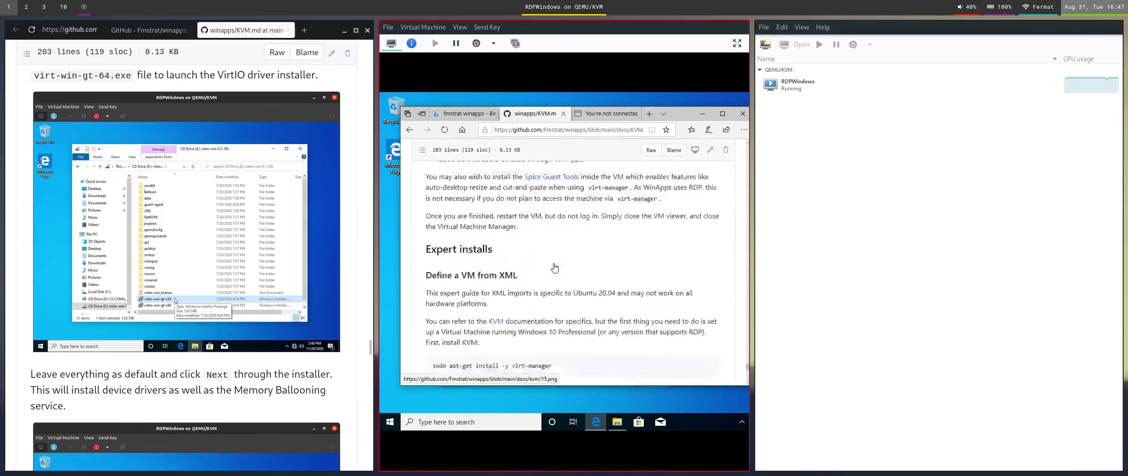
{"action": "scroll", "coordinate": [559, 264], "scroll_direction": "up", "scroll_amount": 2}
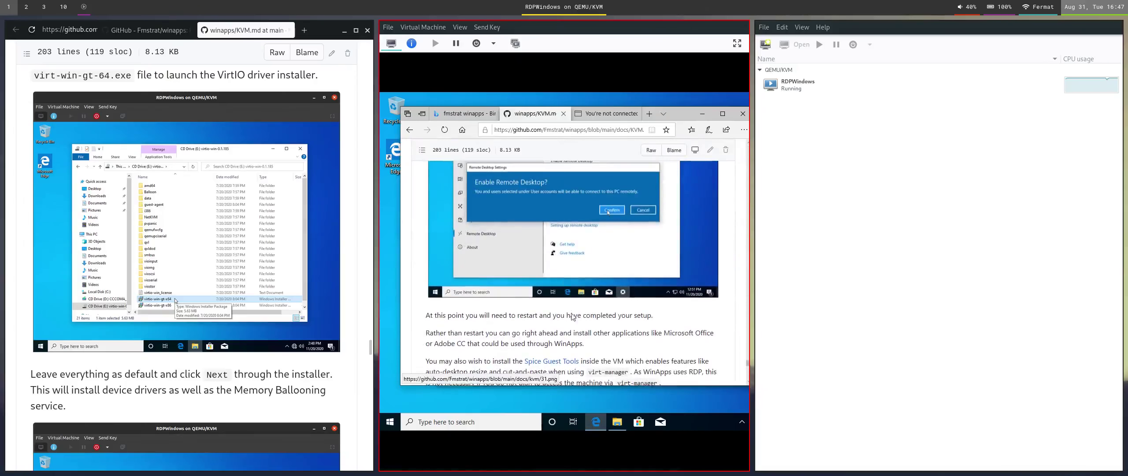
{"action": "left_click", "coordinate": [568, 362]}
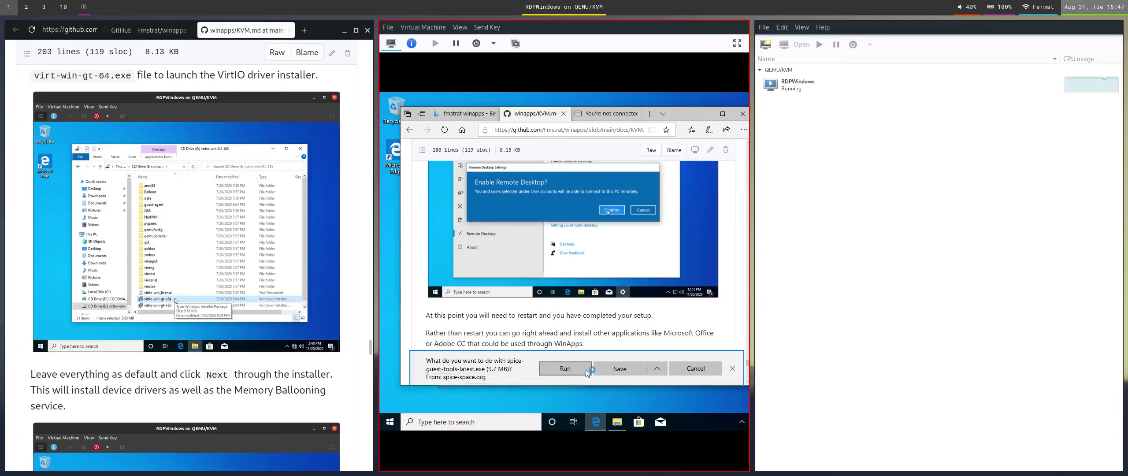
Run spice-guest-tools-latest.exe and switch i3 to a tabbed layout showing the VM.
{"action": "left_click", "coordinate": [595, 371]}
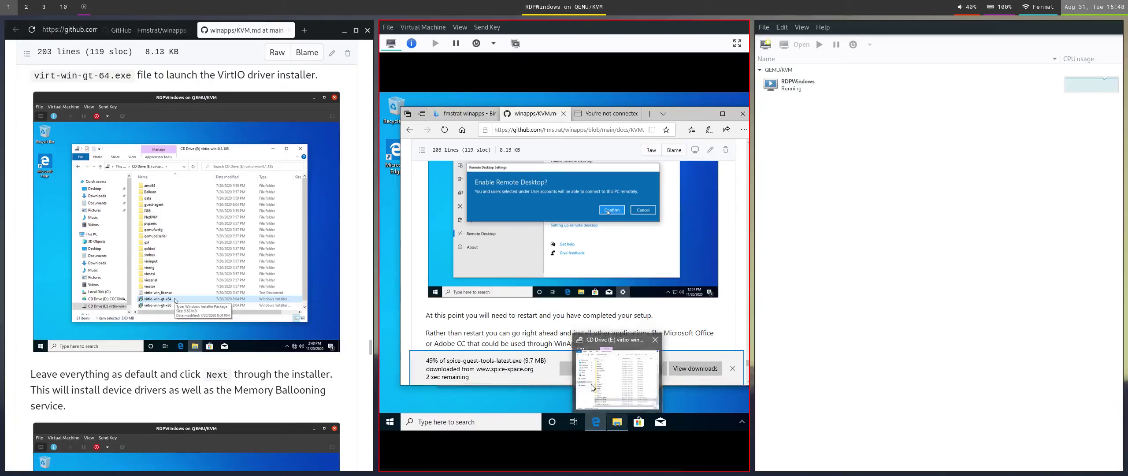
{"action": "scroll", "coordinate": [466, 318], "scroll_direction": "up", "scroll_amount": 2}
{"action": "scroll", "coordinate": [466, 318], "scroll_direction": "up", "scroll_amount": 10}
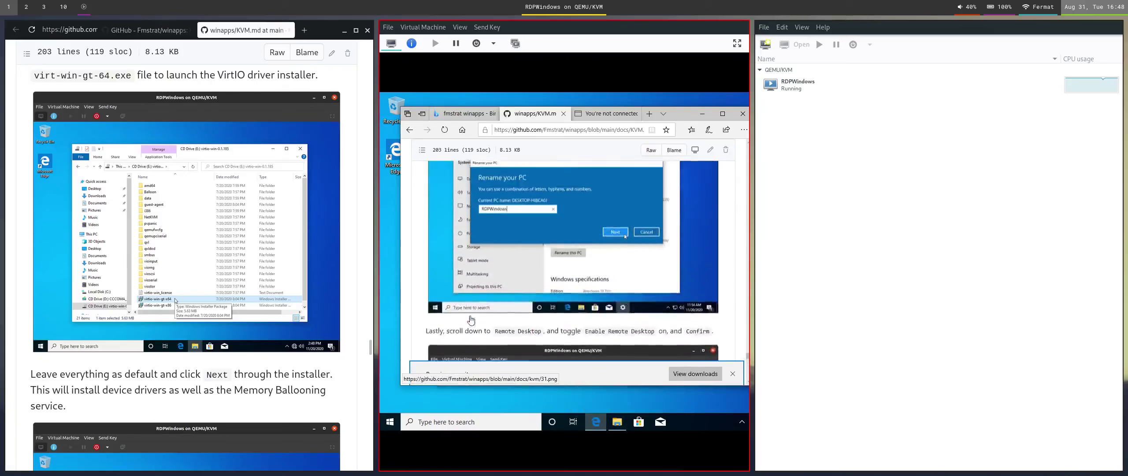
{"action": "scroll", "coordinate": [481, 321], "scroll_direction": "up", "scroll_amount": 8}
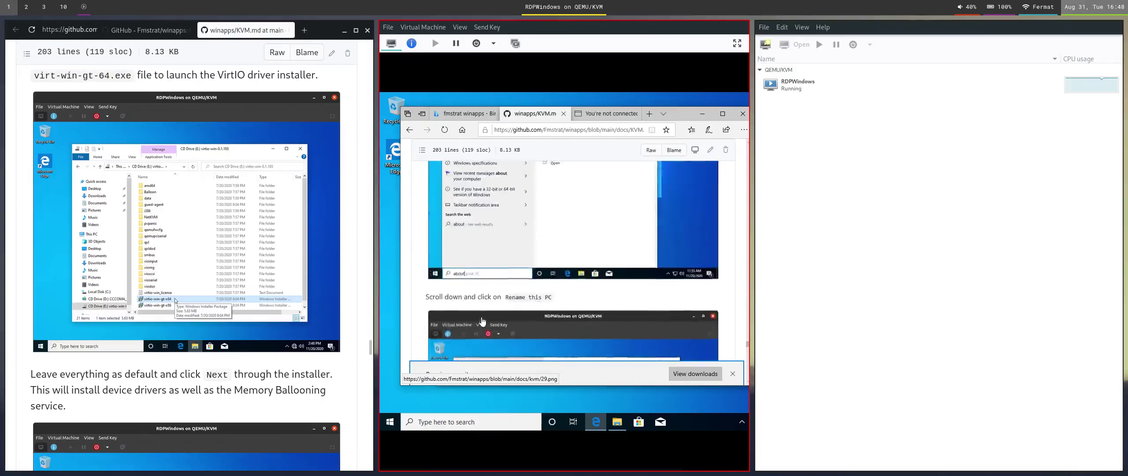
{"action": "scroll", "coordinate": [482, 321], "scroll_direction": "up", "scroll_amount": 4}
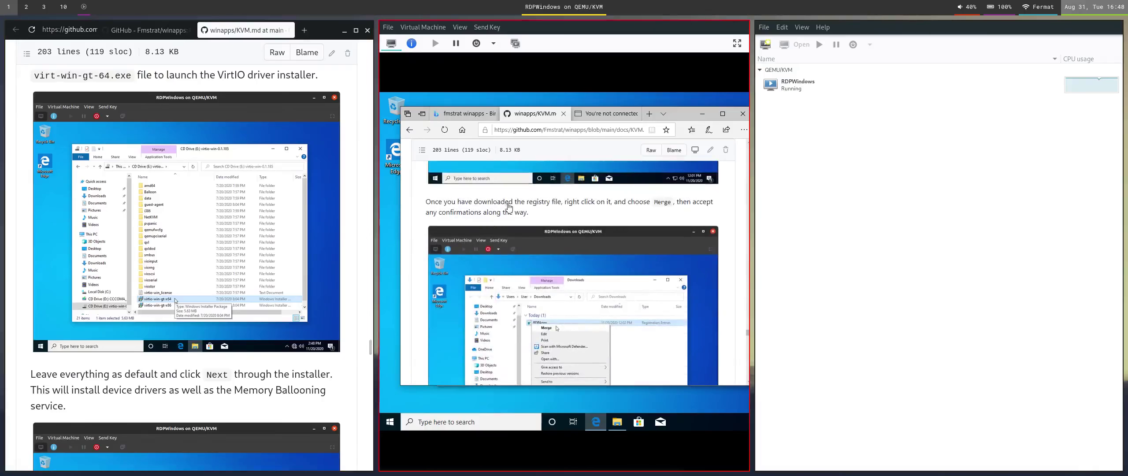
{"action": "key", "text": "super+w"}
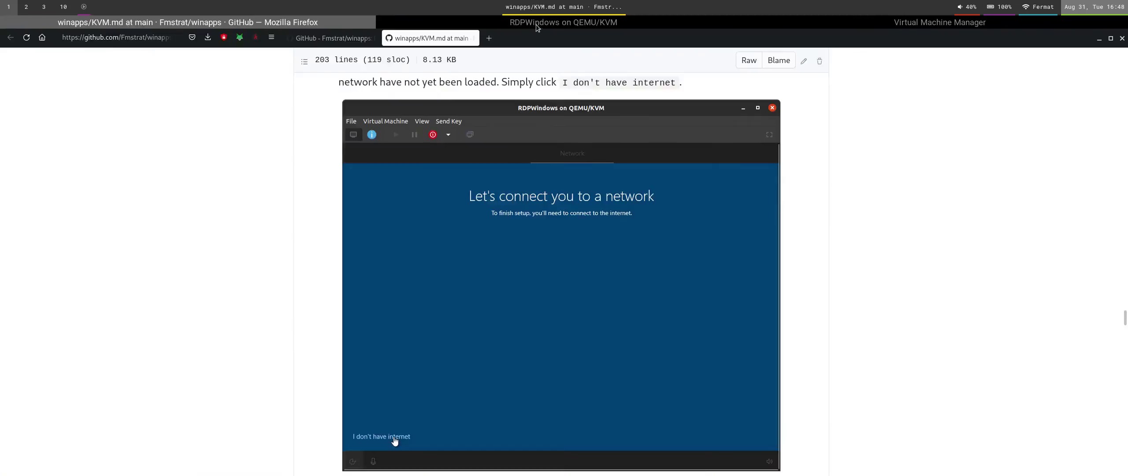
{"action": "left_click", "coordinate": [536, 25]}
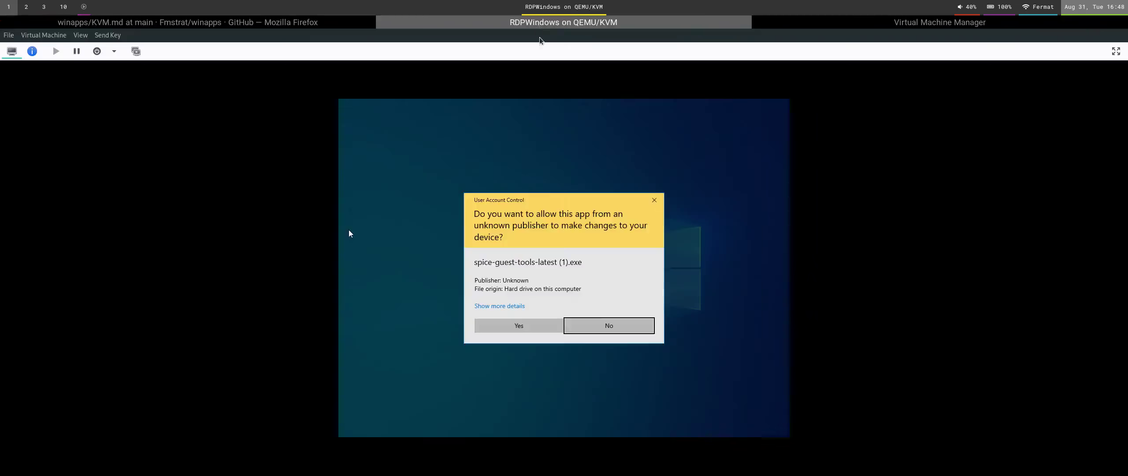
Approve the SPICE Guest Tools installer and accept its license to install it.
{"action": "left_click", "coordinate": [541, 324]}
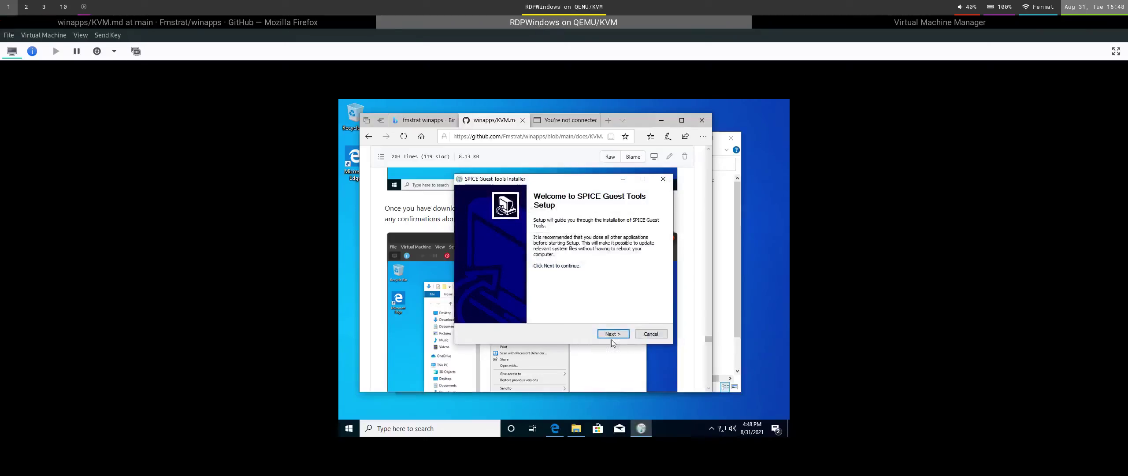
{"action": "left_click", "coordinate": [612, 335]}
{"action": "left_click", "coordinate": [614, 335]}
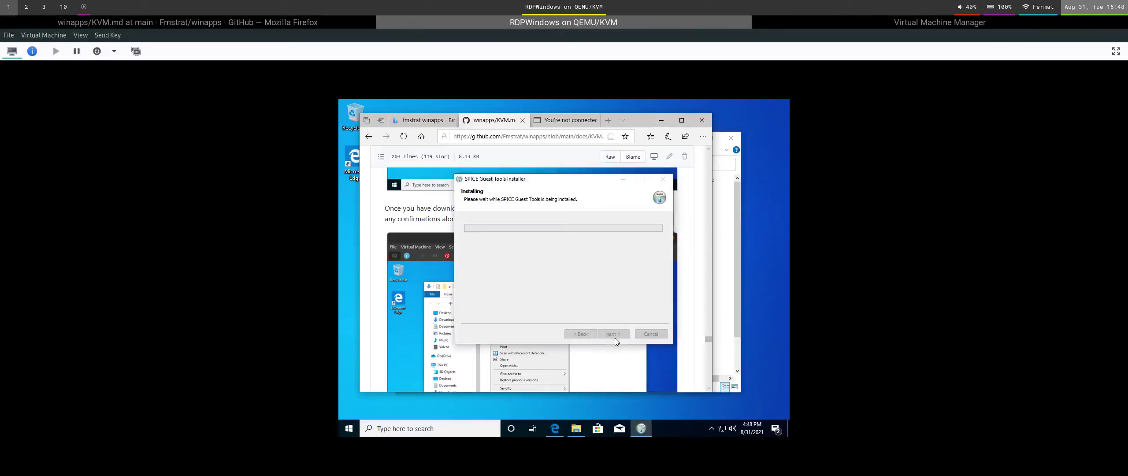
{"action": "left_click", "coordinate": [687, 266]}
{"action": "scroll", "coordinate": [688, 266], "scroll_direction": "up", "scroll_amount": 3}
{"action": "scroll", "coordinate": [687, 267], "scroll_direction": "up", "scroll_amount": 3}
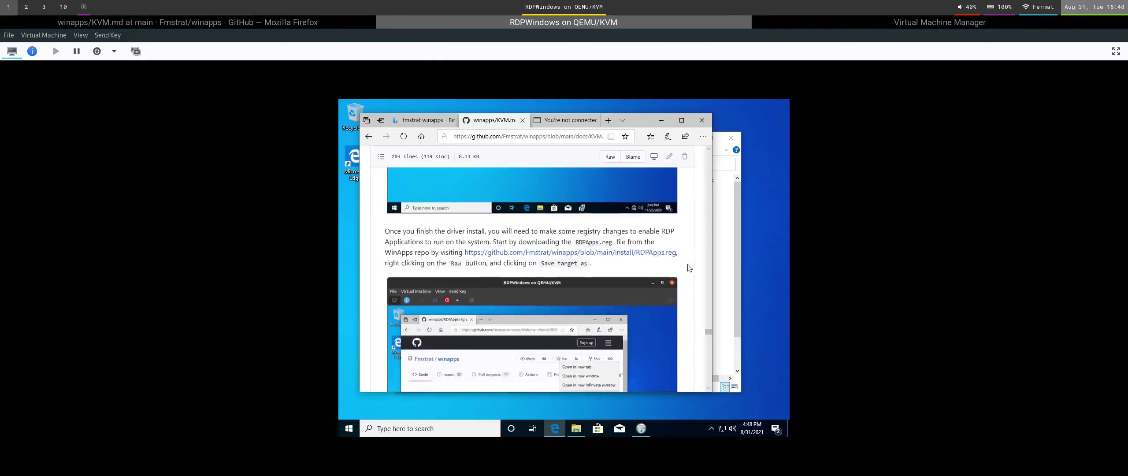
Open the RDPApps.reg file page in Edge and view its raw contents.
{"action": "left_click", "coordinate": [608, 254]}
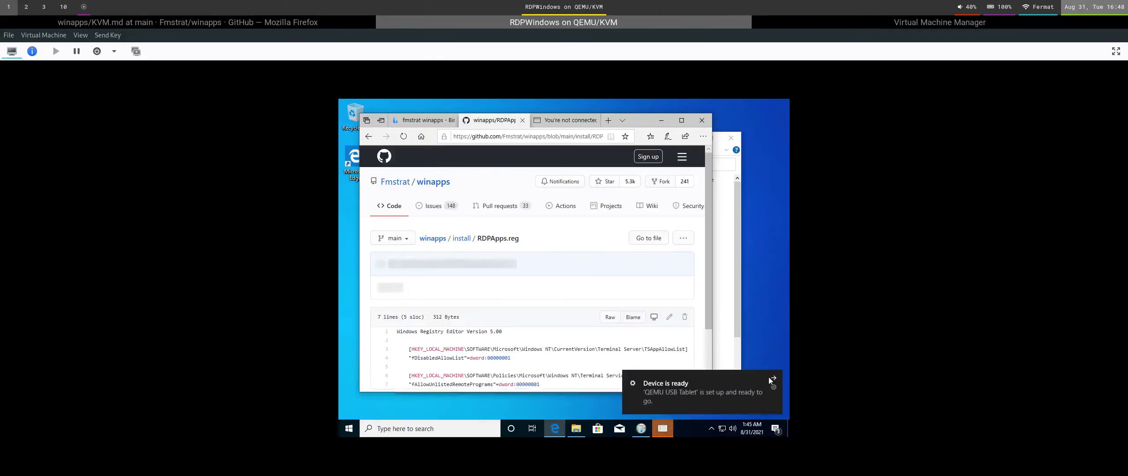
{"action": "left_click", "coordinate": [771, 377]}
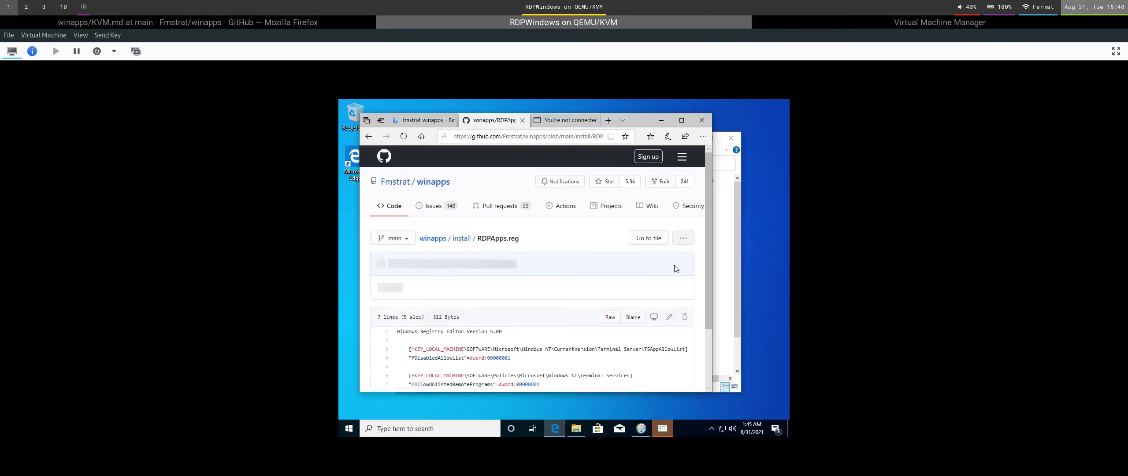
{"action": "scroll", "coordinate": [689, 241], "scroll_direction": "down", "scroll_amount": 1}
{"action": "left_click", "coordinate": [612, 282]}
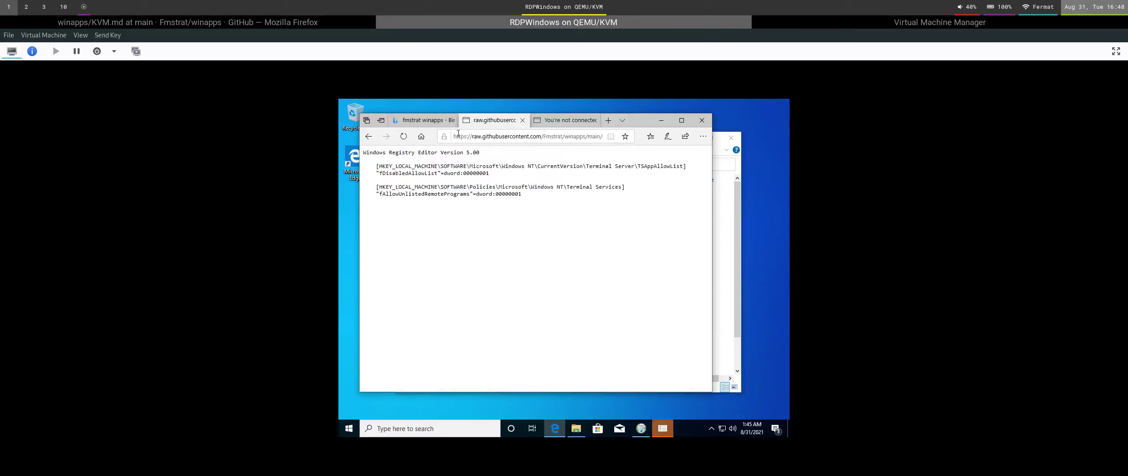
{"action": "left_click", "coordinate": [368, 136]}
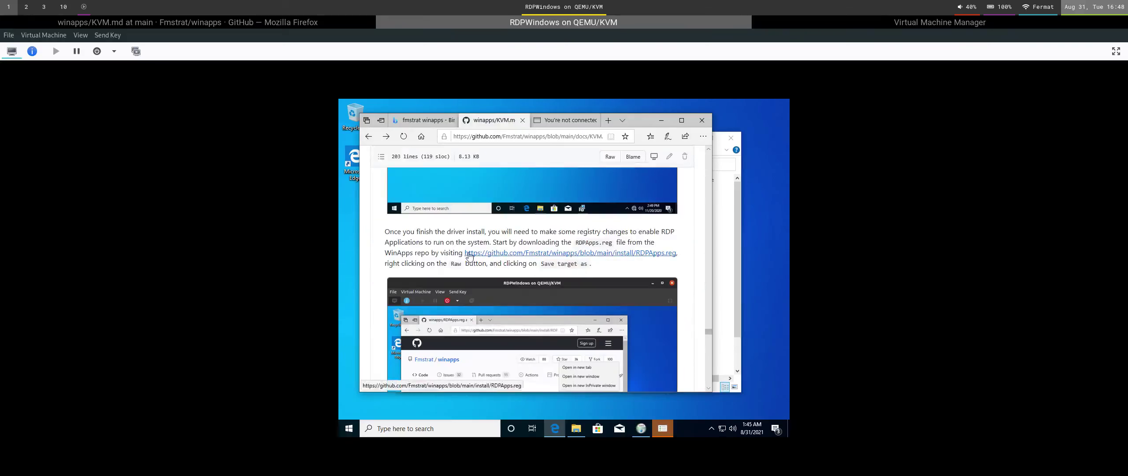
{"action": "left_click", "coordinate": [531, 252]}
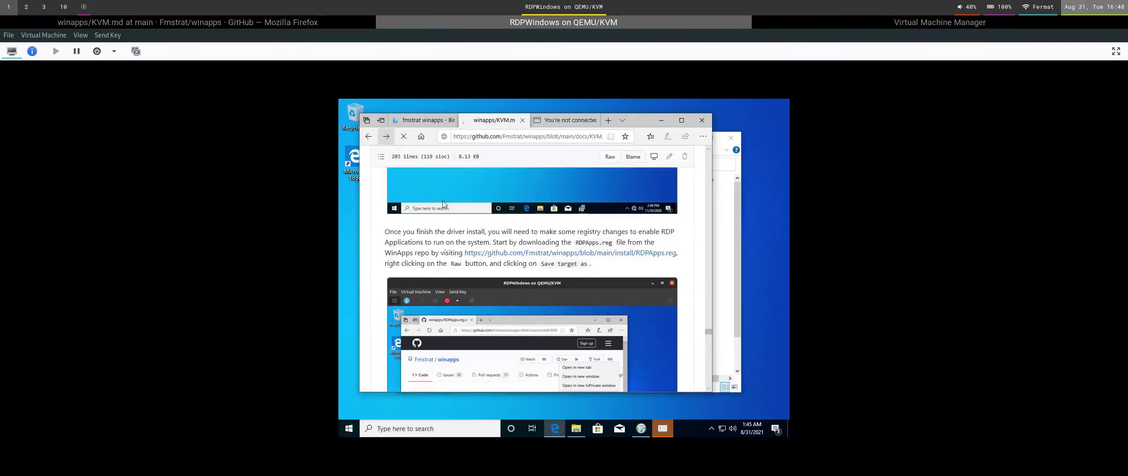
Save the raw RDPApps.reg to Downloads, approve the VirtIO Serial Driver install, and open the folder.
{"action": "right_click", "coordinate": [608, 281]}
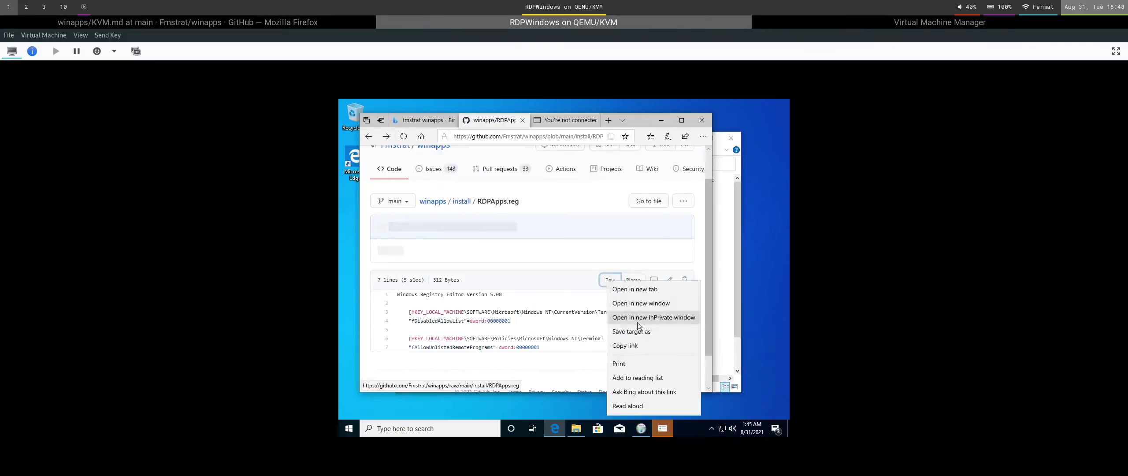
{"action": "left_click", "coordinate": [658, 366]}
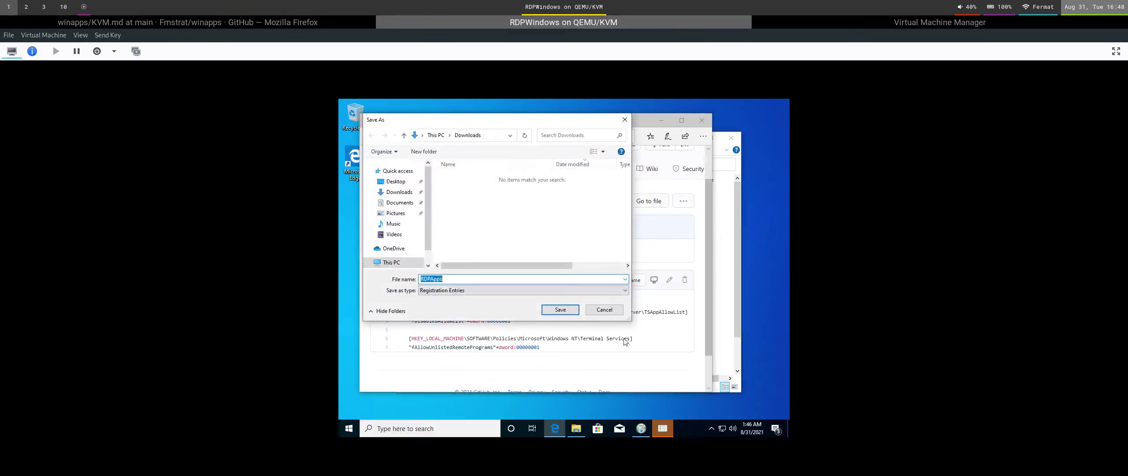
{"action": "left_click", "coordinate": [560, 310]}
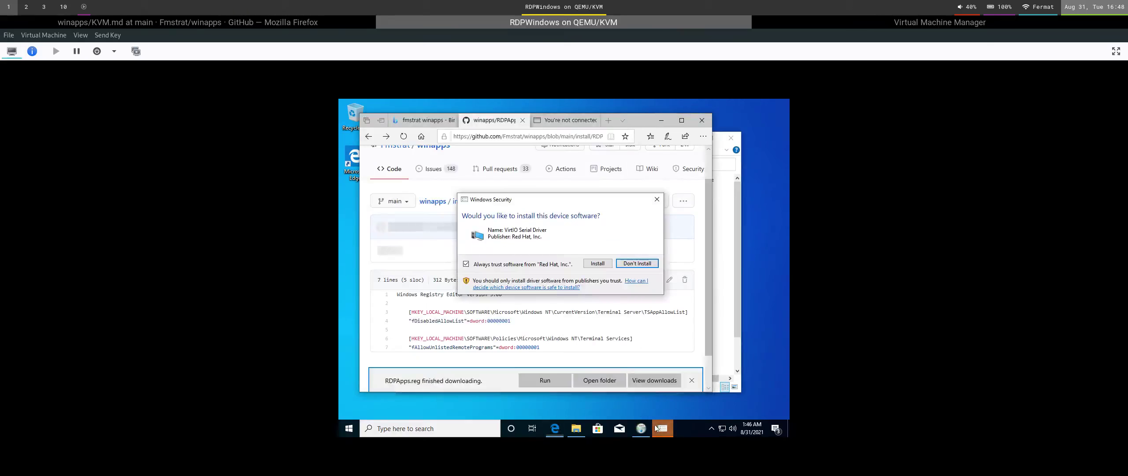
{"action": "left_click", "coordinate": [605, 265]}
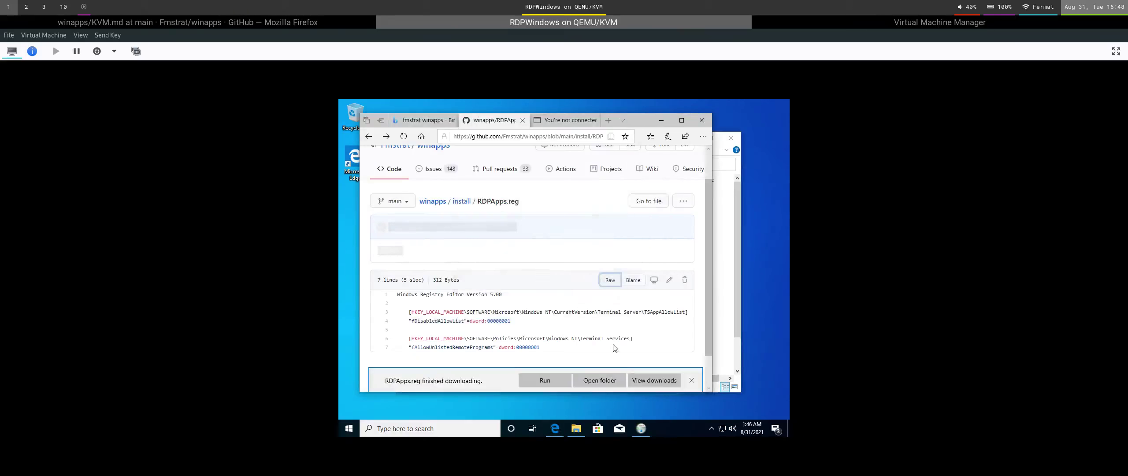
{"action": "left_click", "coordinate": [599, 380]}
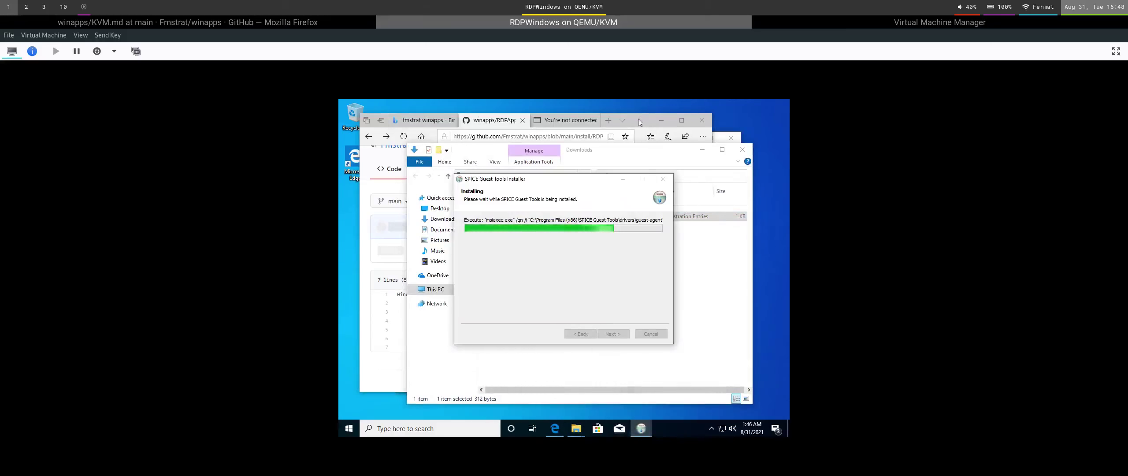
Close Edge with all its tabs and return to the Firefox guide.
{"action": "left_click", "coordinate": [701, 119]}
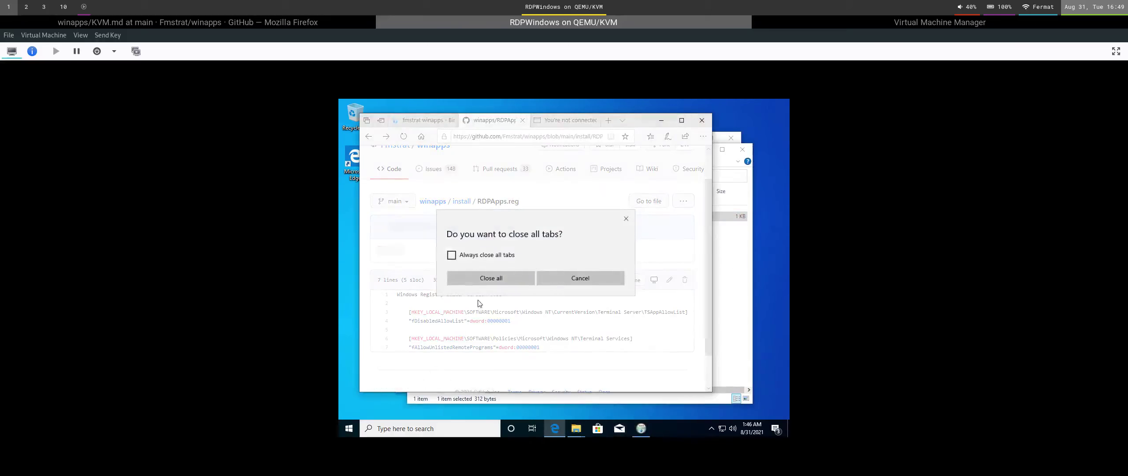
{"action": "left_click", "coordinate": [489, 280]}
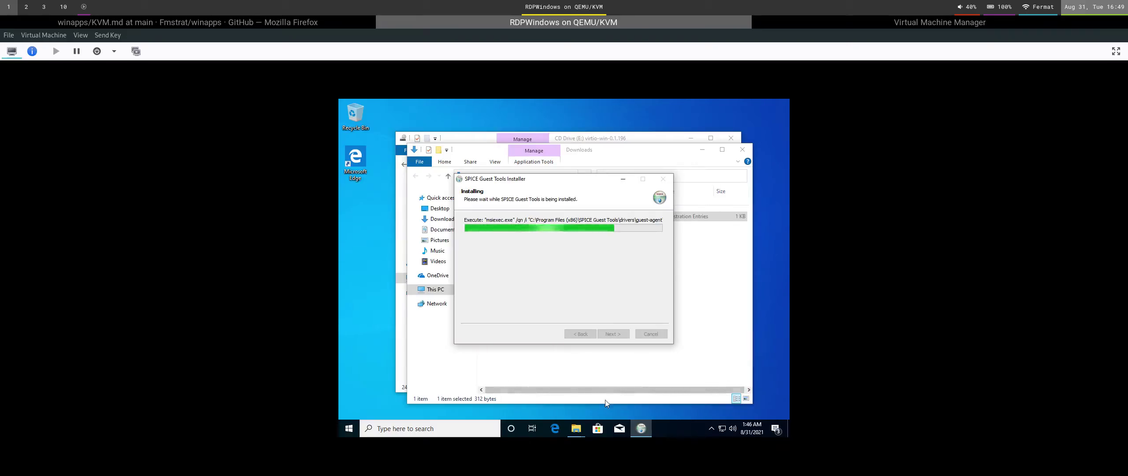
{"action": "left_click", "coordinate": [187, 26]}
Scroll the KVM.md guide down to the RDPApps.reg merge instructions, then return to the RDPWindows console.
{"action": "scroll", "coordinate": [608, 265], "scroll_direction": "down", "scroll_amount": 15}
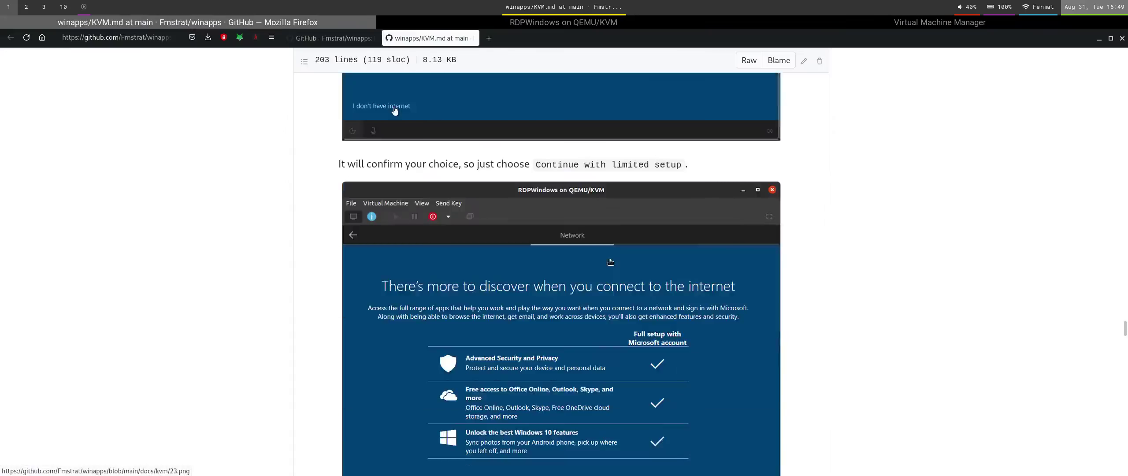
{"action": "scroll", "coordinate": [609, 262], "scroll_direction": "down", "scroll_amount": 10}
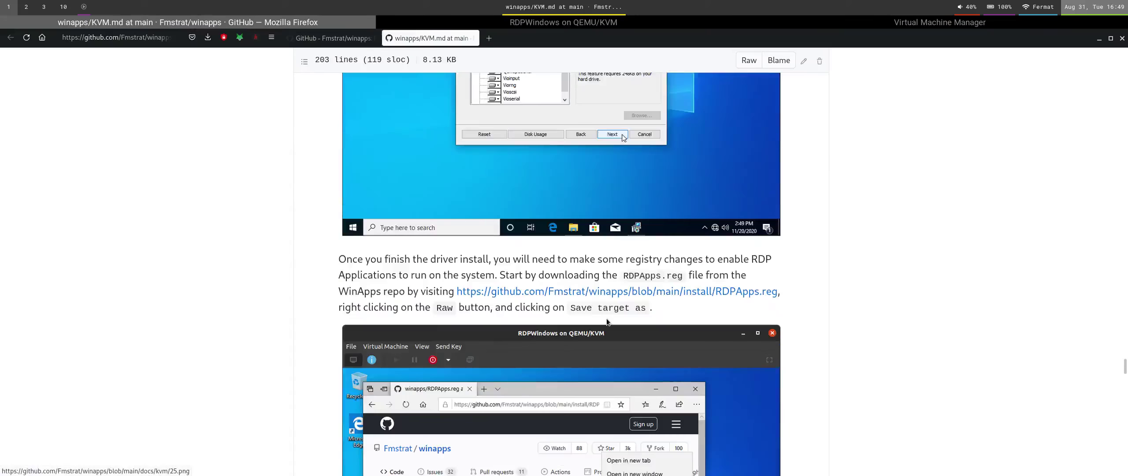
{"action": "scroll", "coordinate": [601, 317], "scroll_direction": "down", "scroll_amount": 6}
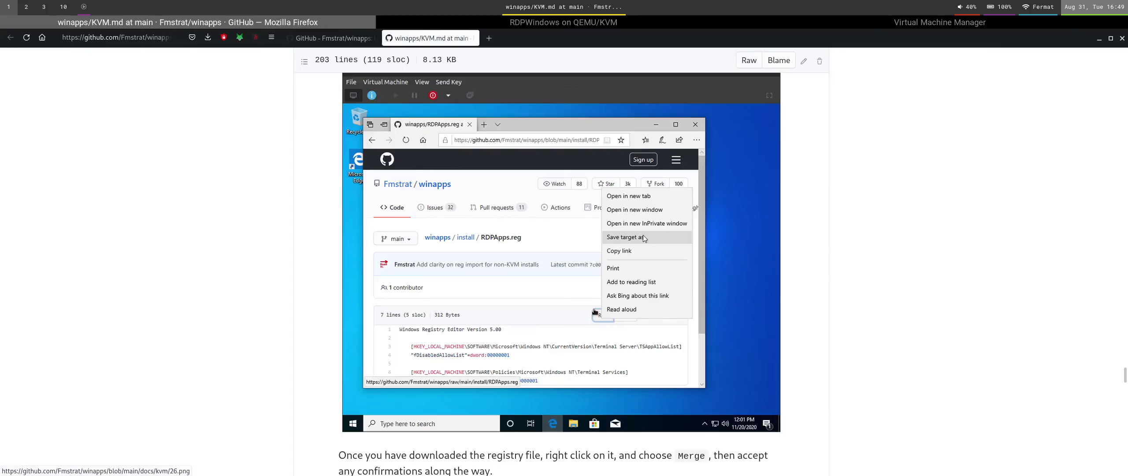
{"action": "scroll", "coordinate": [644, 314], "scroll_direction": "down", "scroll_amount": 5}
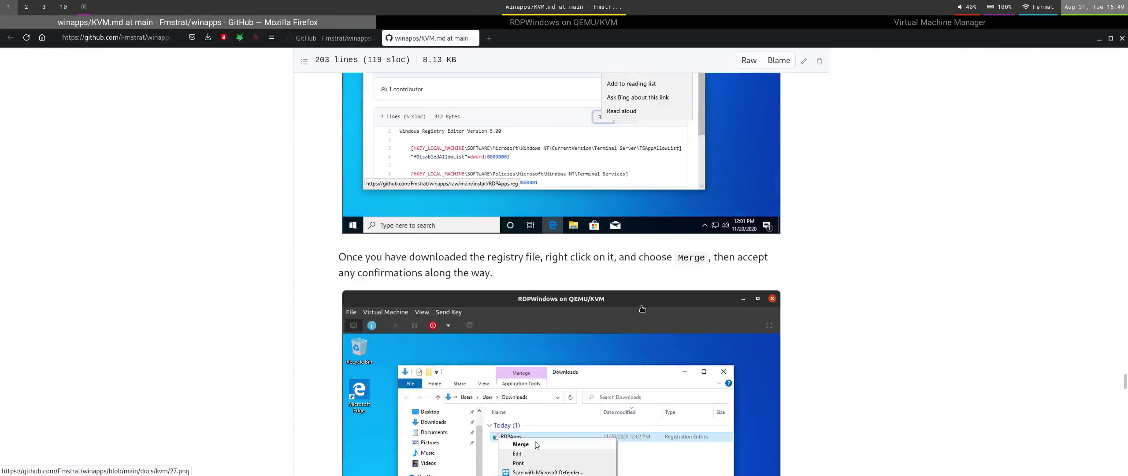
{"action": "left_click", "coordinate": [541, 26]}
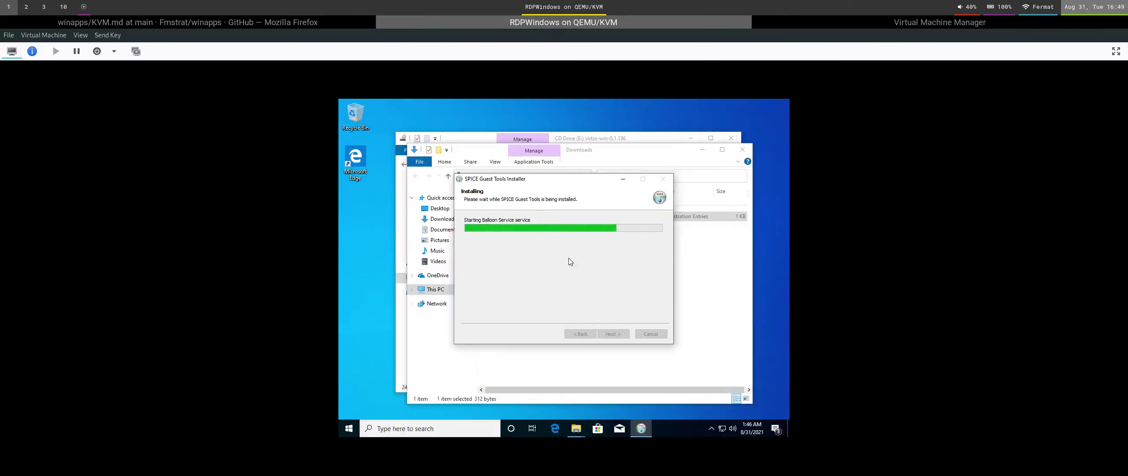
Enable 'Auto resize VM with window' under Scale Display and finish the SPICE Guest Tools installer.
{"action": "left_click", "coordinate": [80, 34]}
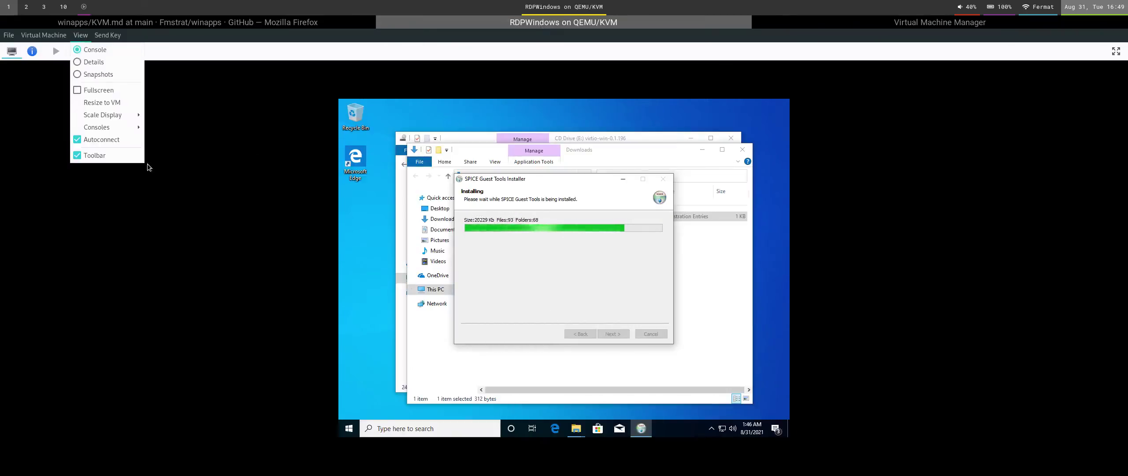
{"action": "mouse_move", "coordinate": [140, 128]}
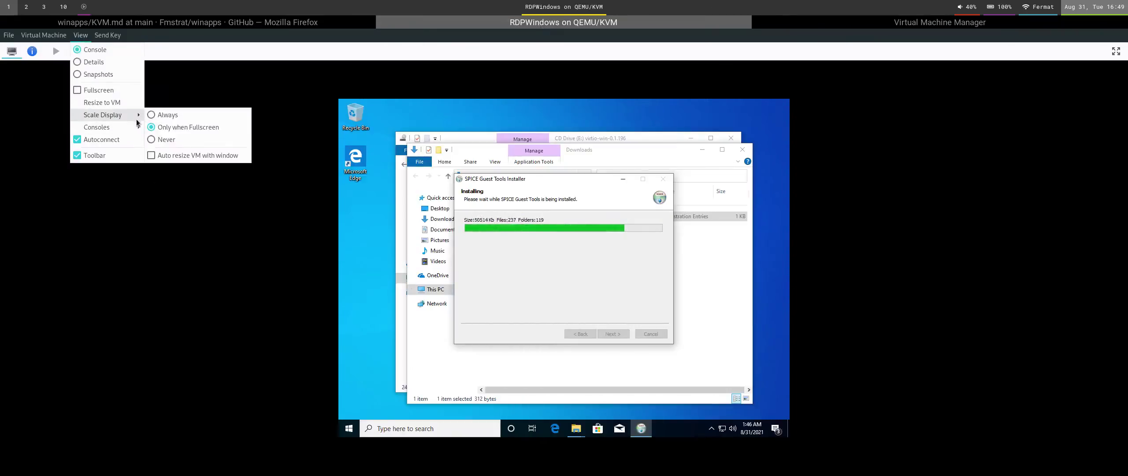
{"action": "left_click", "coordinate": [194, 155]}
{"action": "left_click", "coordinate": [81, 35]}
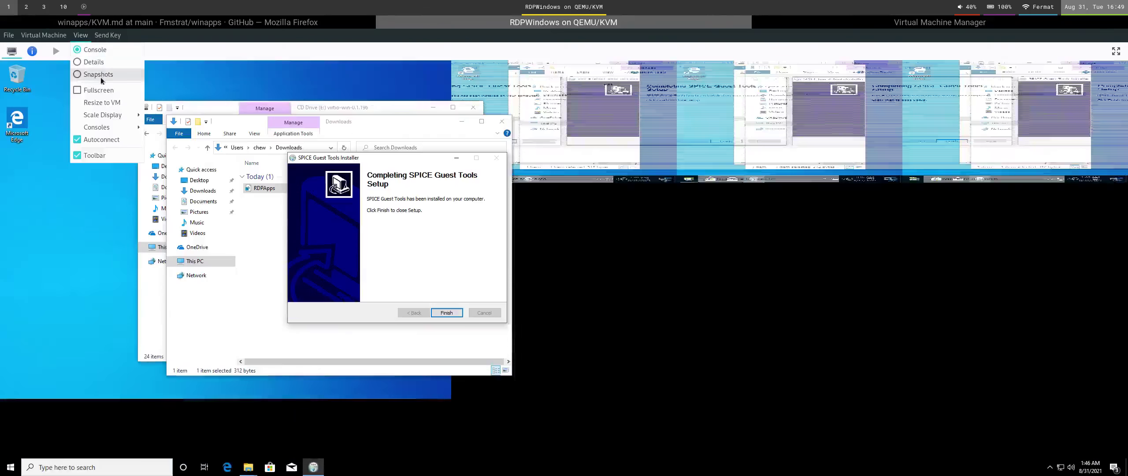
{"action": "key", "text": "Escape"}
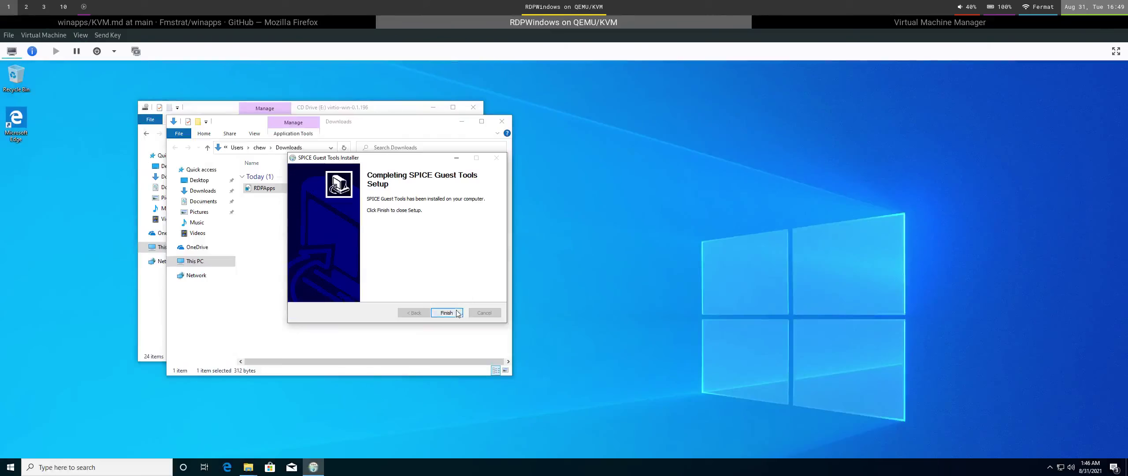
{"action": "left_click", "coordinate": [459, 313]}
Merge RDPApps.reg into the guest registry, accepting the run, UAC and confirmation prompts.
{"action": "right_click", "coordinate": [451, 188]}
{"action": "left_click", "coordinate": [482, 201]}
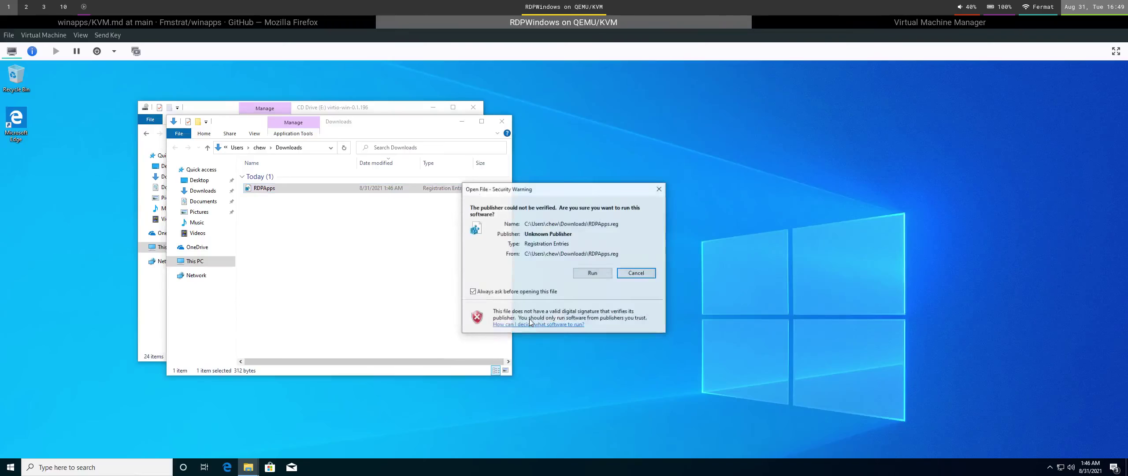
{"action": "key", "text": "Return"}
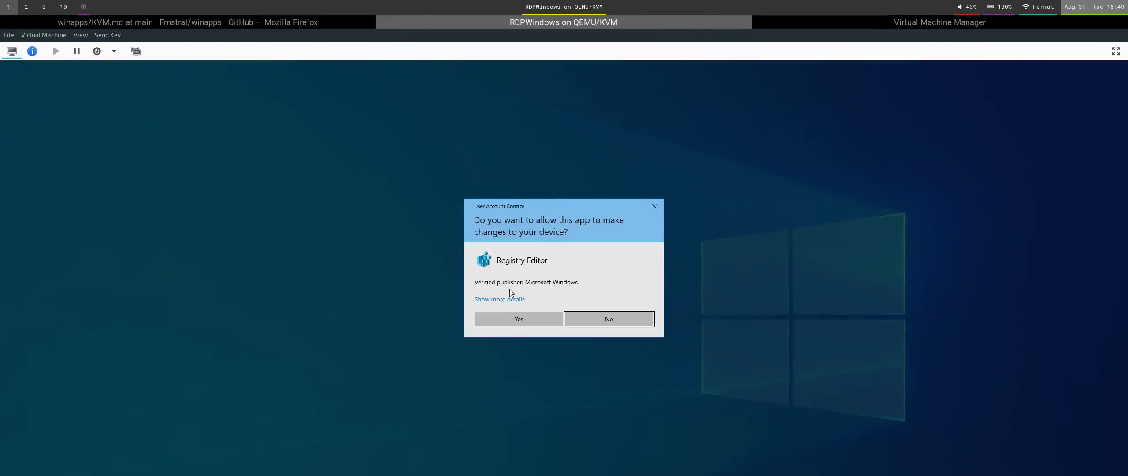
{"action": "left_click", "coordinate": [519, 319]}
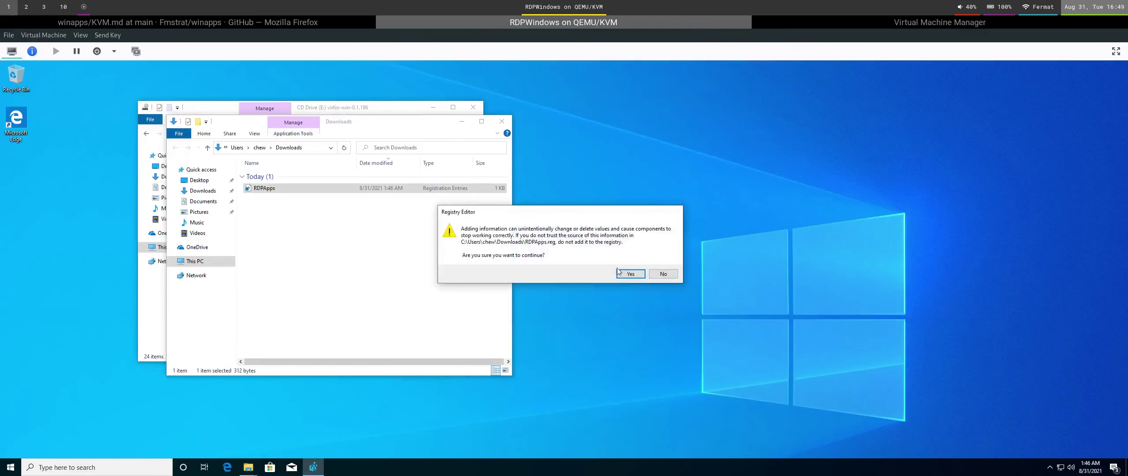
{"action": "left_click", "coordinate": [630, 274]}
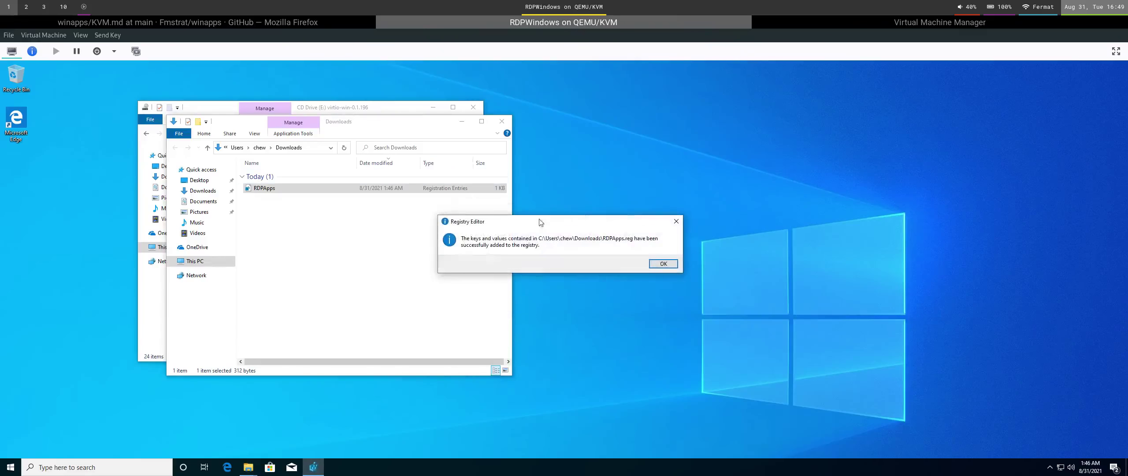
{"action": "left_click", "coordinate": [663, 263]}
Close the Downloads and CD Drive windows and open About your PC via the 'about' search.
{"action": "left_click", "coordinate": [501, 125]}
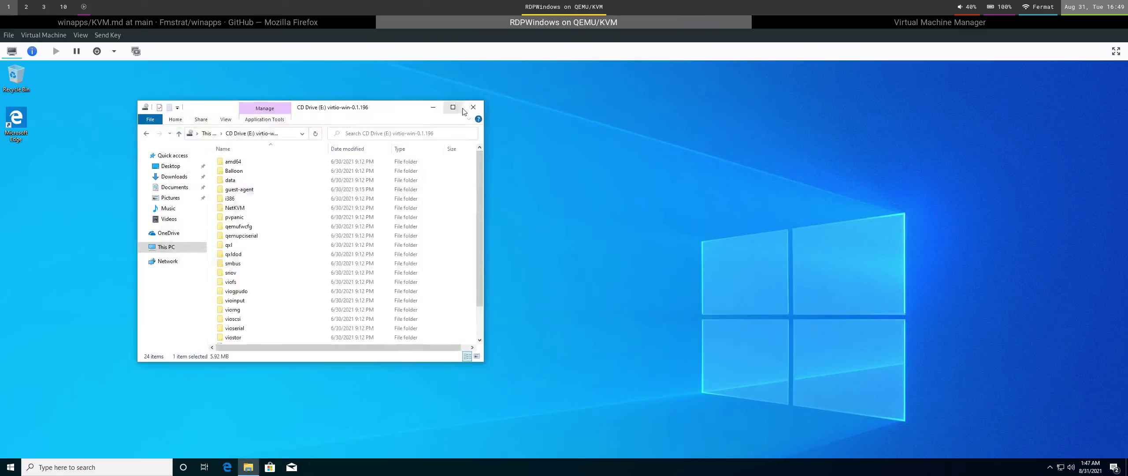
{"action": "left_click", "coordinate": [473, 108]}
{"action": "left_click", "coordinate": [118, 463]}
{"action": "type", "text": "about"}
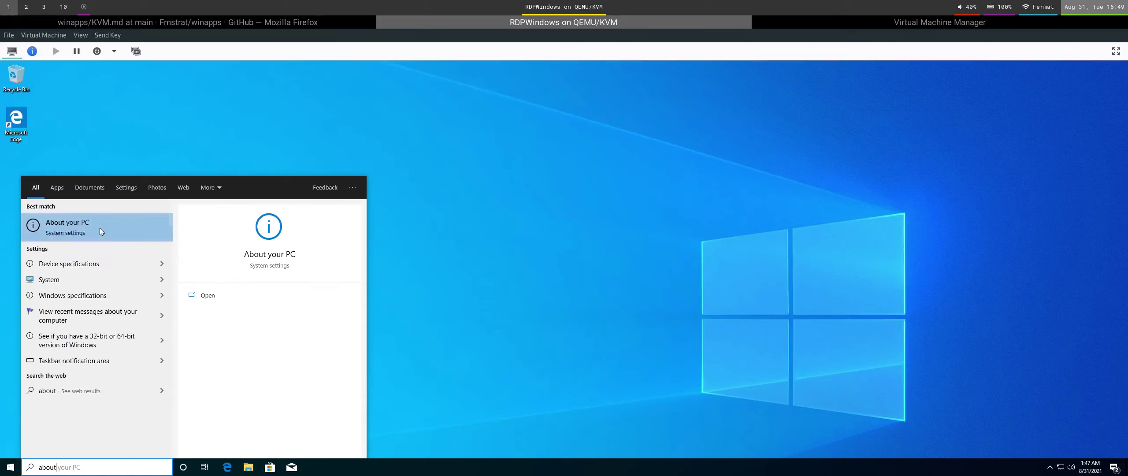
{"action": "left_click", "coordinate": [100, 229]}
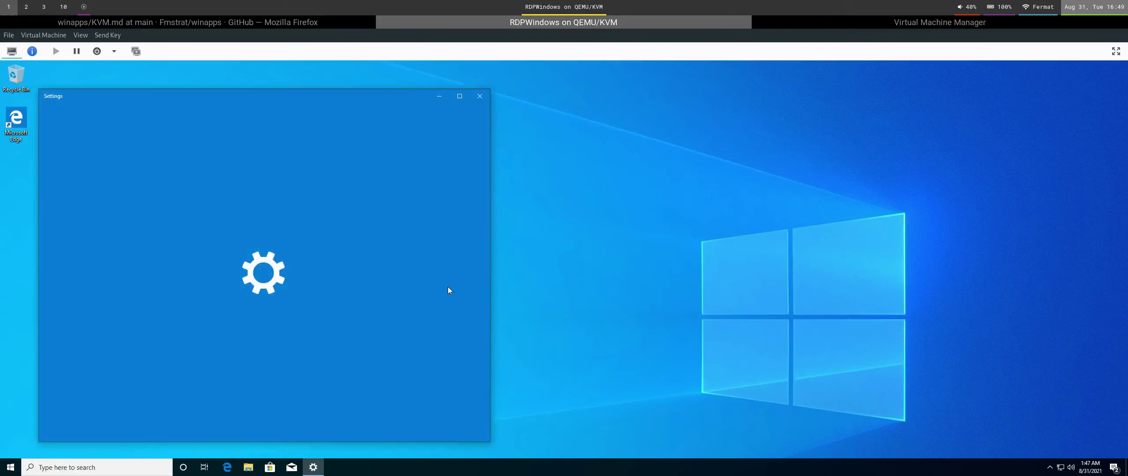
Rename the PC to RDPWindows, choosing to restart later.
{"action": "left_click", "coordinate": [217, 388]}
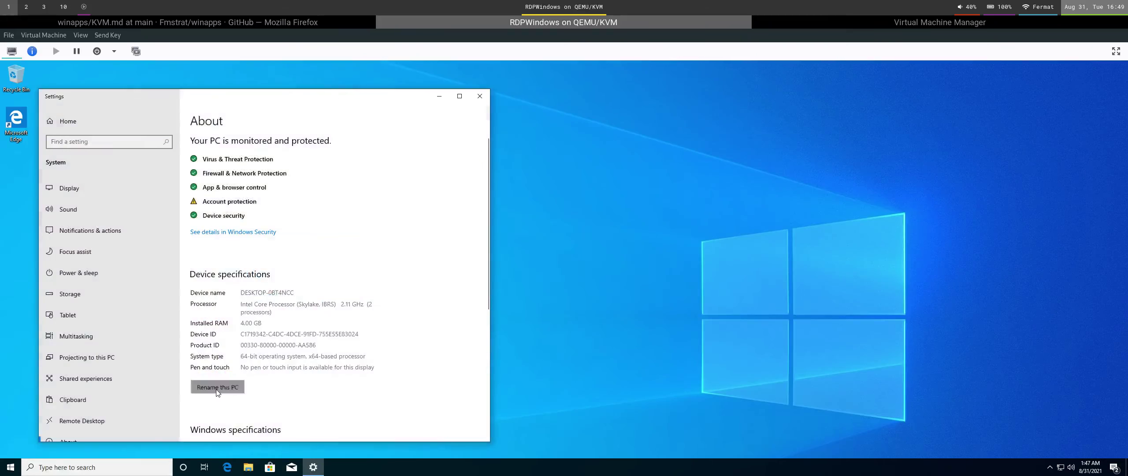
{"action": "type", "text": "RD"}
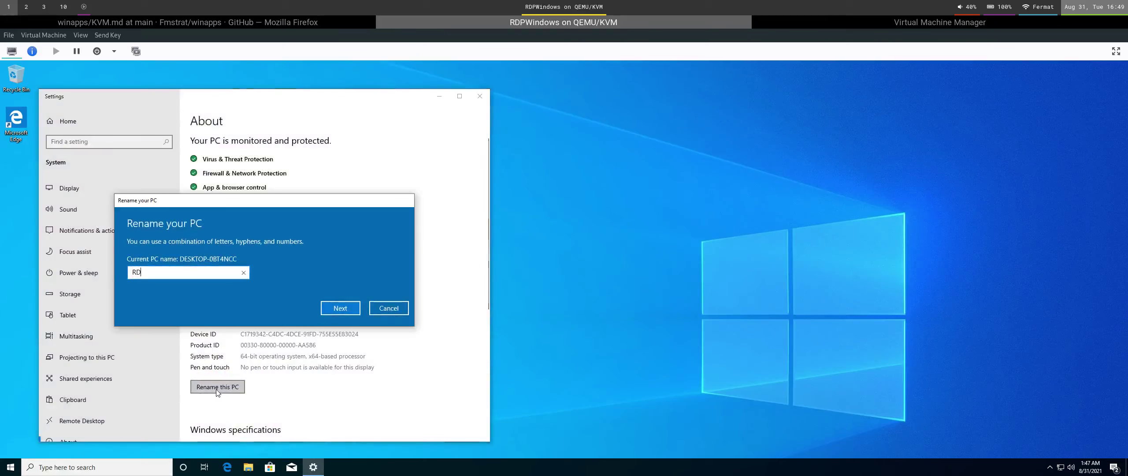
{"action": "type", "text": "PWindows"}
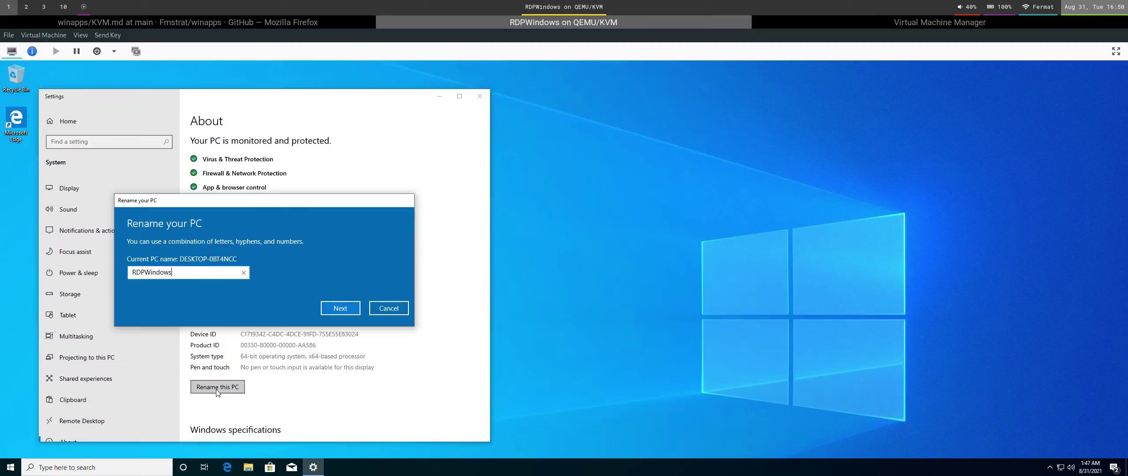
{"action": "left_click", "coordinate": [328, 307]}
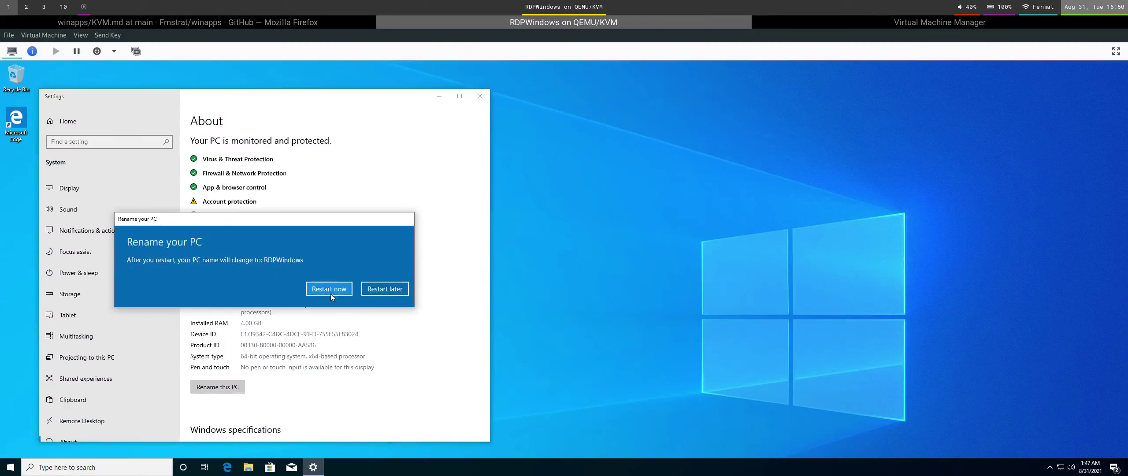
{"action": "left_click", "coordinate": [404, 289]}
Turn on Enable Remote Desktop in the guest's Settings and confirm it.
{"action": "scroll", "coordinate": [141, 415], "scroll_direction": "down", "scroll_amount": 2}
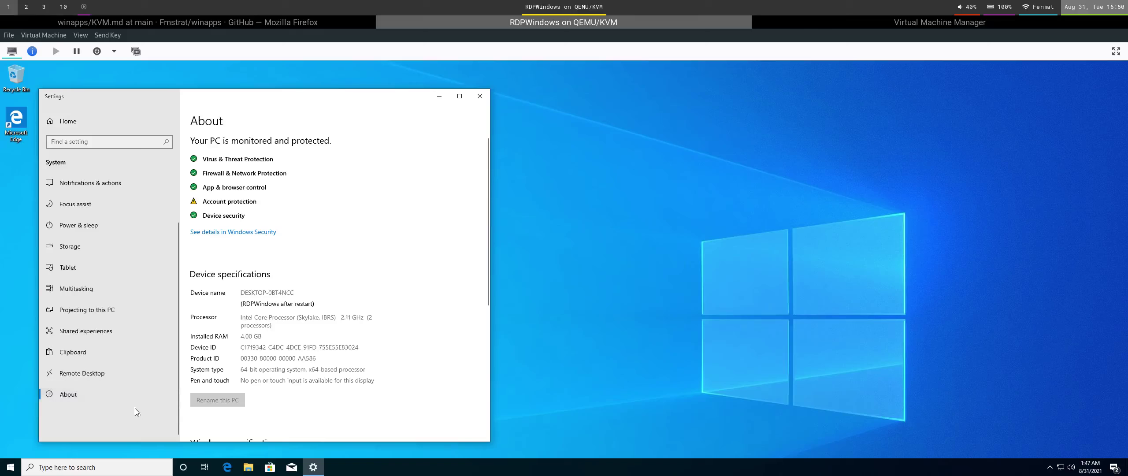
{"action": "left_click", "coordinate": [130, 375]}
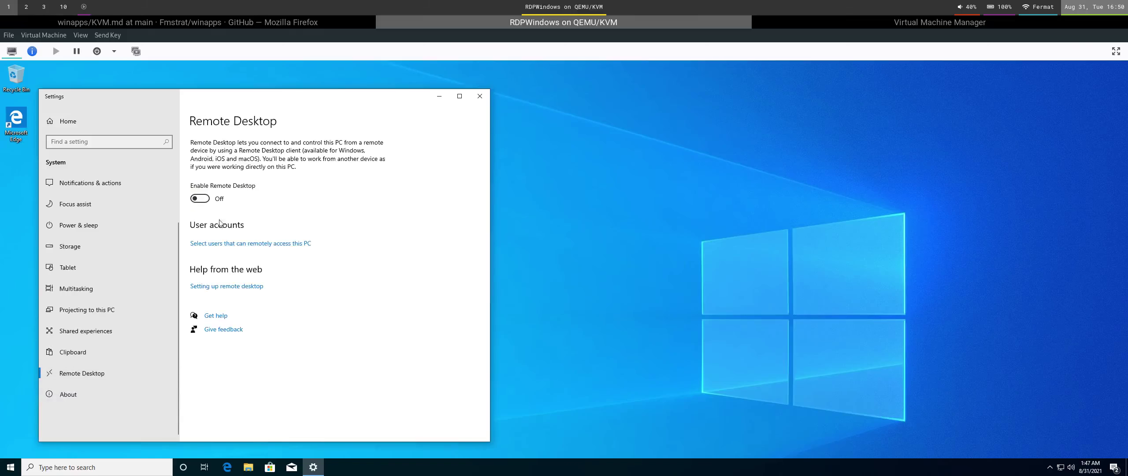
{"action": "left_click", "coordinate": [202, 199]}
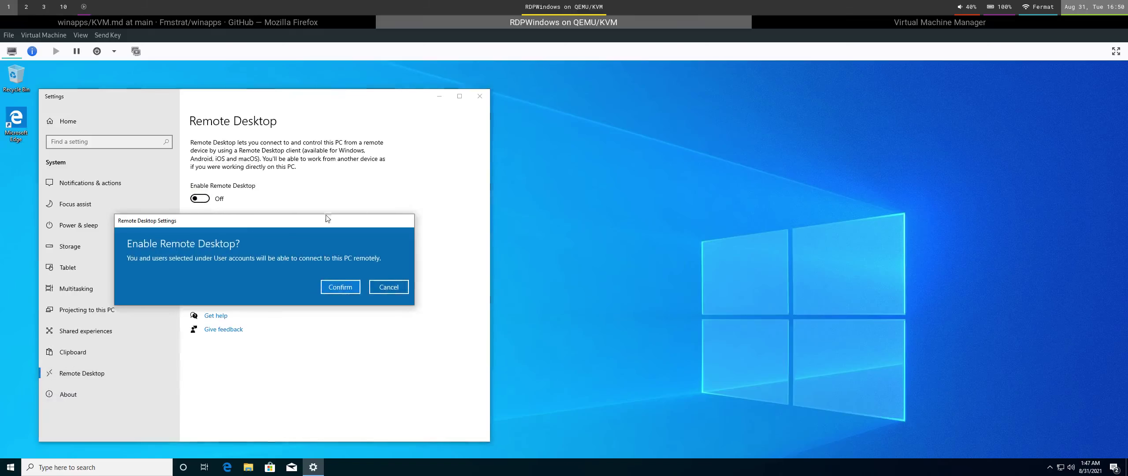
{"action": "left_click", "coordinate": [340, 287]}
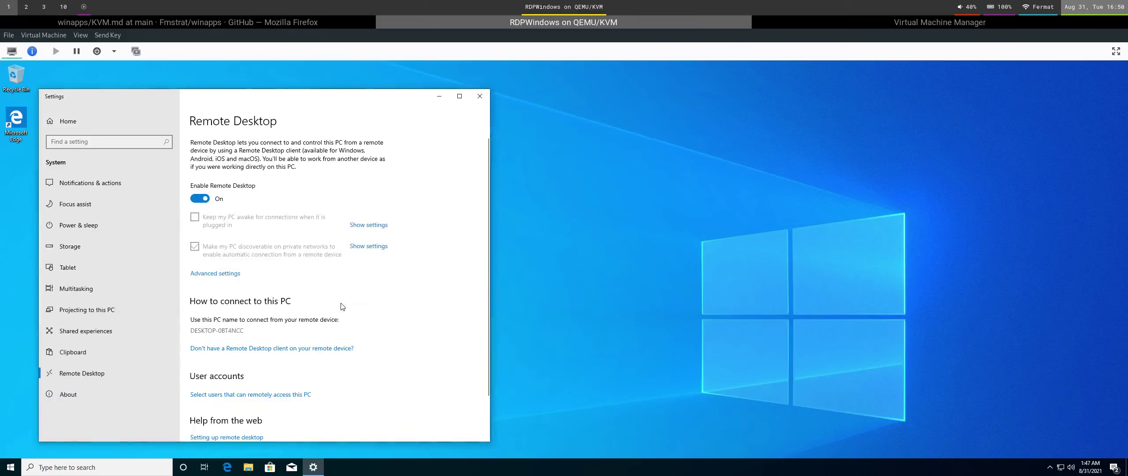
{"action": "left_click", "coordinate": [521, 368]}
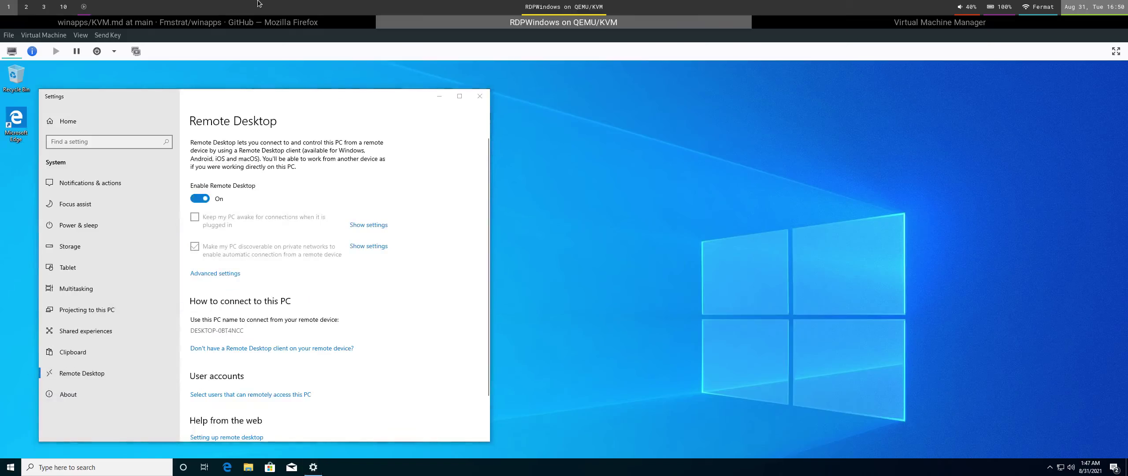
Check the winapps KVM guide in Firefox, then return to the RDPWindows console.
{"action": "left_click", "coordinate": [266, 23]}
{"action": "scroll", "coordinate": [506, 274], "scroll_direction": "down", "scroll_amount": 15}
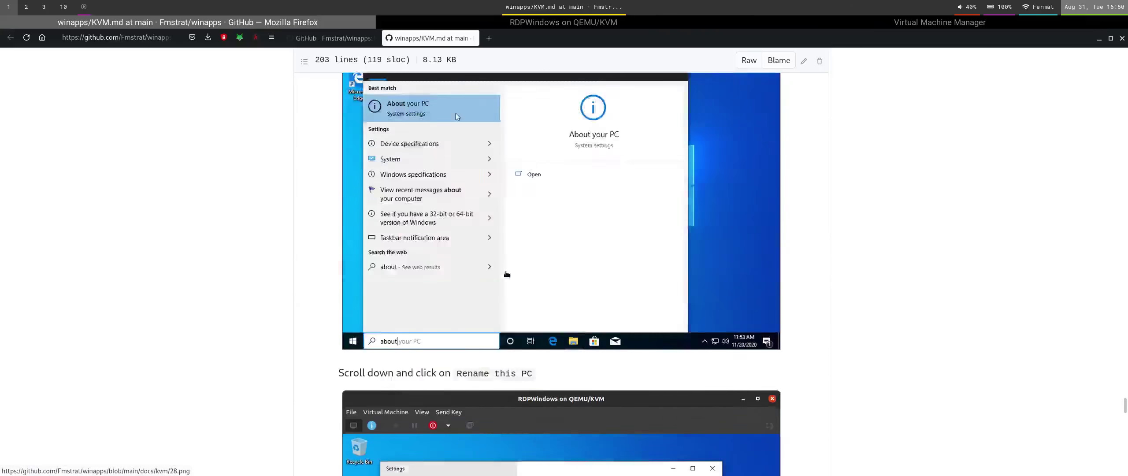
{"action": "scroll", "coordinate": [507, 274], "scroll_direction": "down", "scroll_amount": 5}
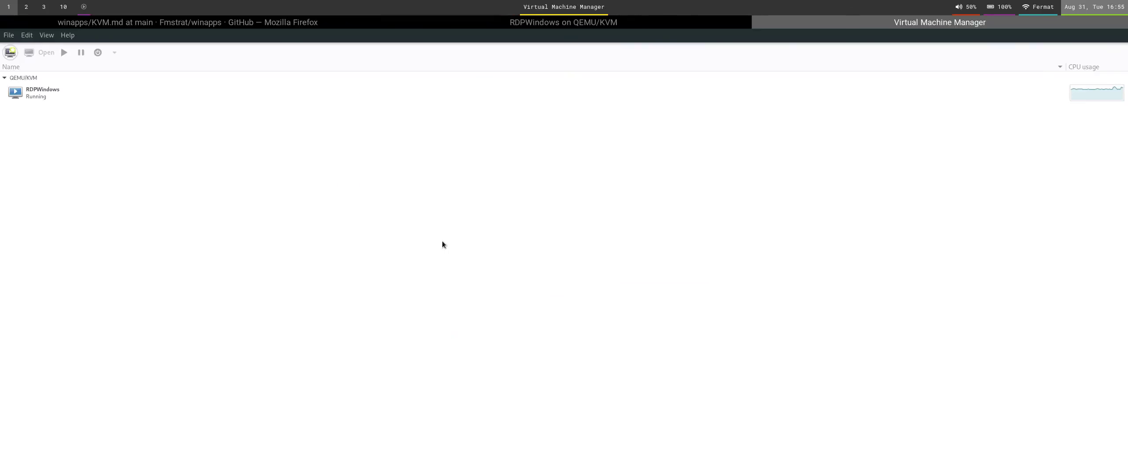
{"action": "key", "text": "super+Left"}
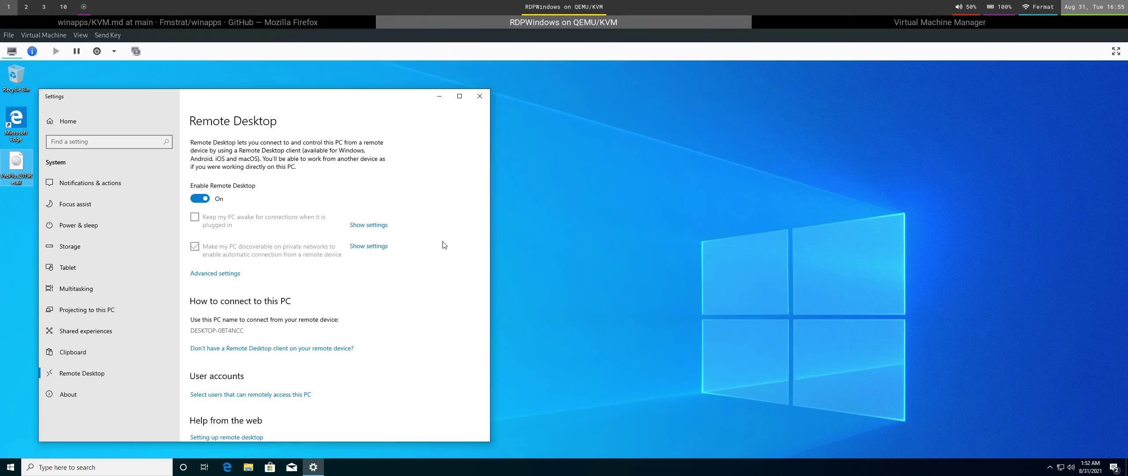
Mount the Office ISO in the guest and launch its Setup, allowing it to make changes.
{"action": "right_click", "coordinate": [11, 176]}
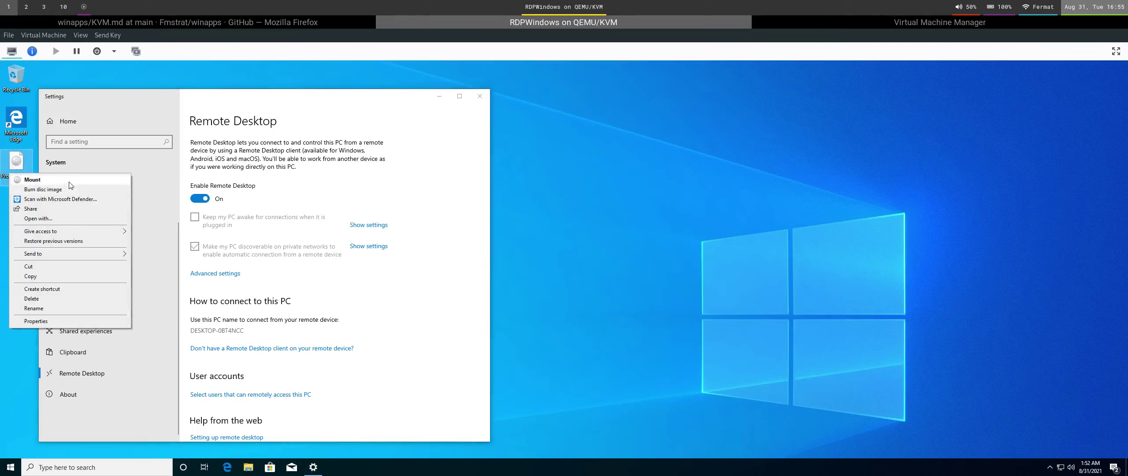
{"action": "left_click", "coordinate": [33, 179]}
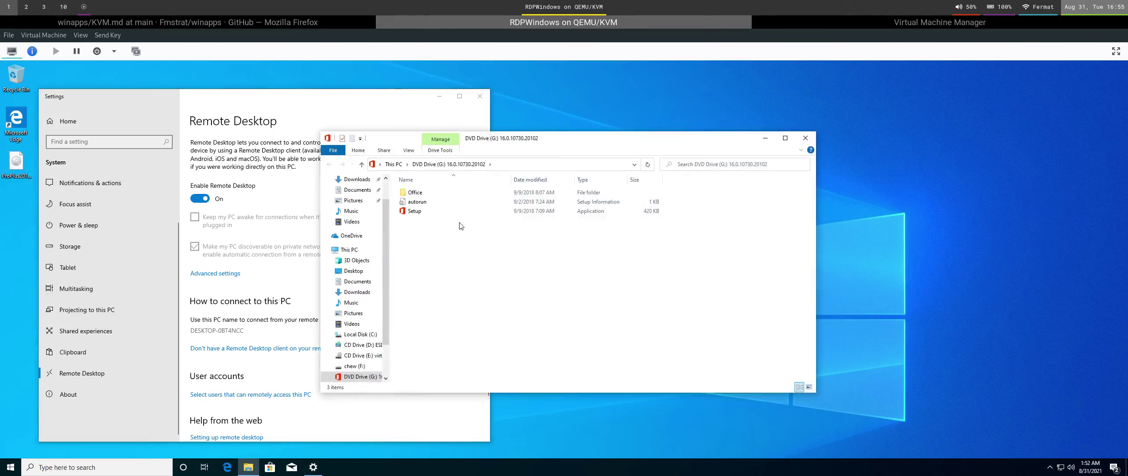
{"action": "double_click", "coordinate": [455, 213]}
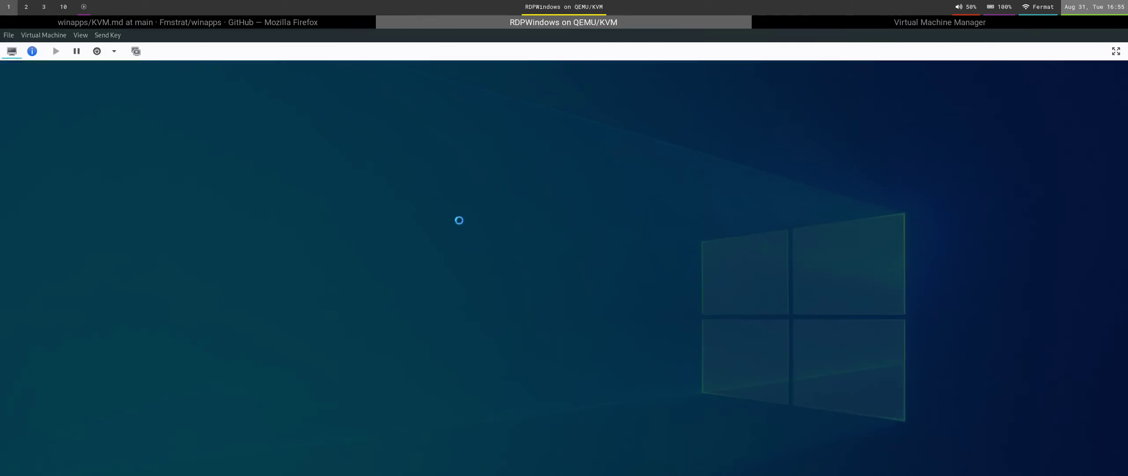
{"action": "left_click", "coordinate": [508, 324]}
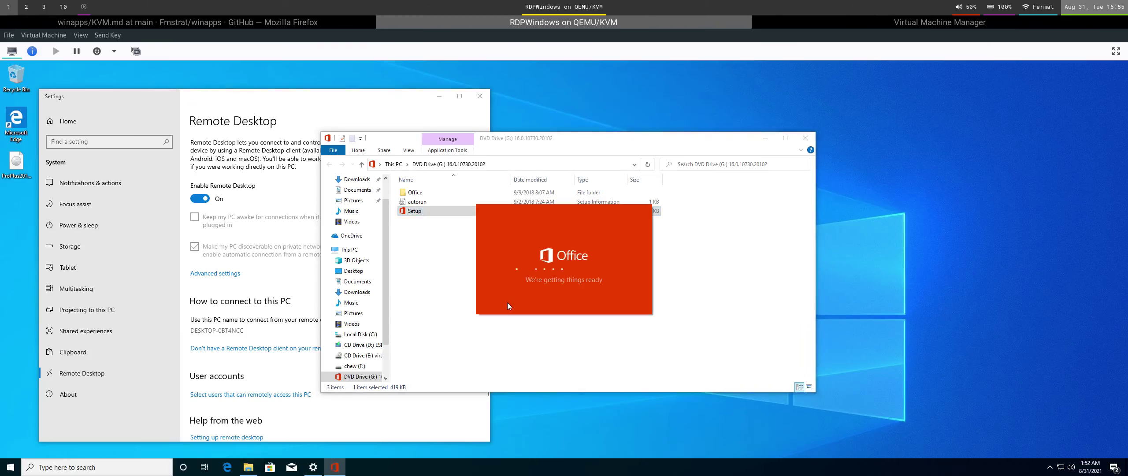
Open the winapps README in Firefox, then back in the VM minimize Explorer to watch the installer.
{"action": "left_click", "coordinate": [358, 22]}
{"action": "left_click", "coordinate": [335, 38]}
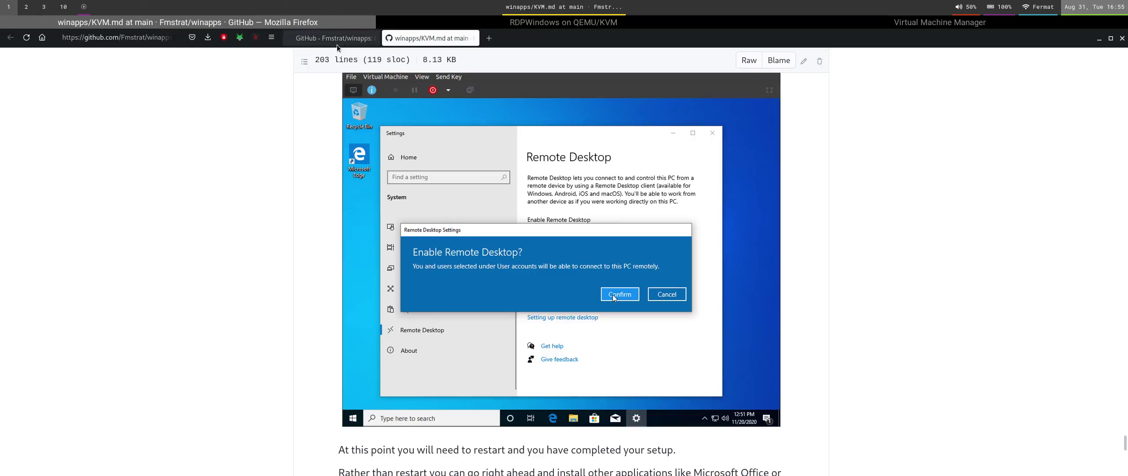
{"action": "scroll", "coordinate": [414, 277], "scroll_direction": "down", "scroll_amount": 5}
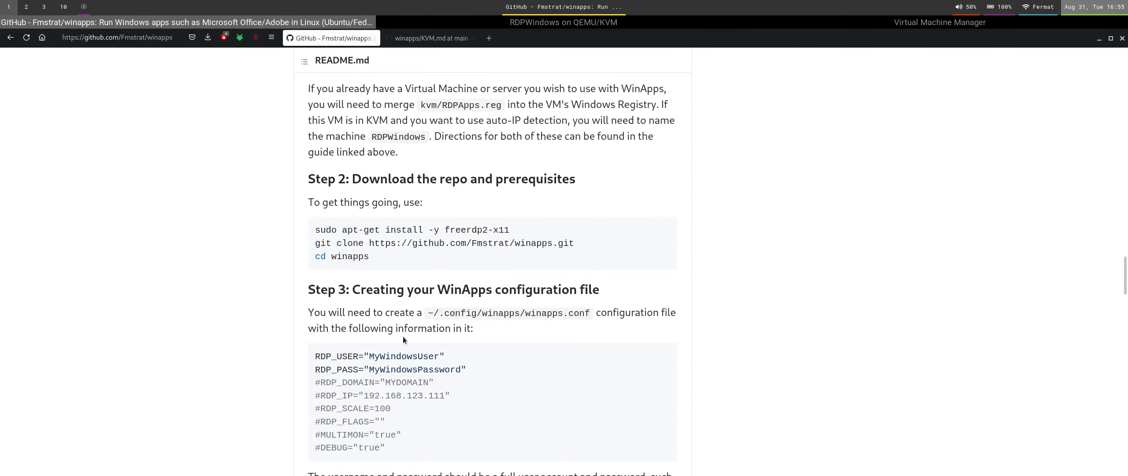
{"action": "left_click", "coordinate": [441, 22]}
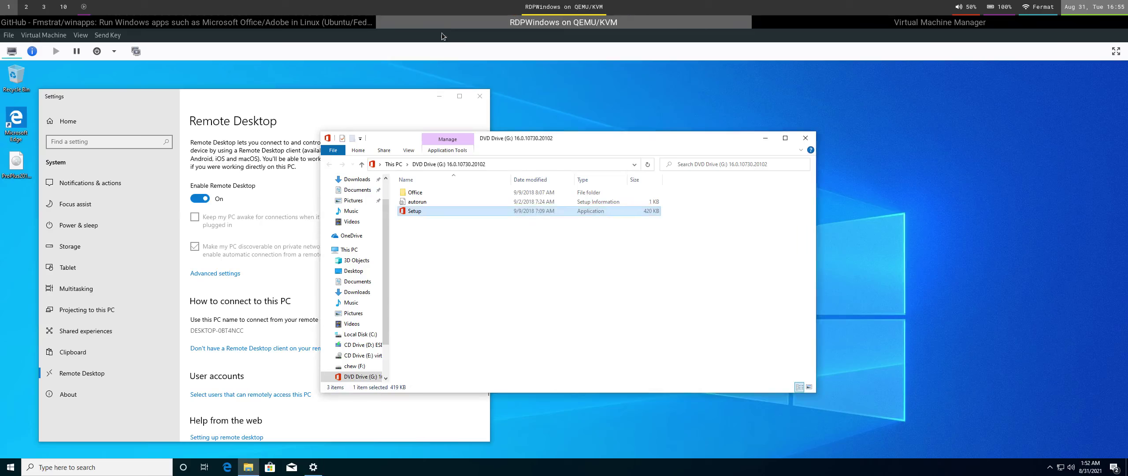
{"action": "left_click", "coordinate": [765, 141]}
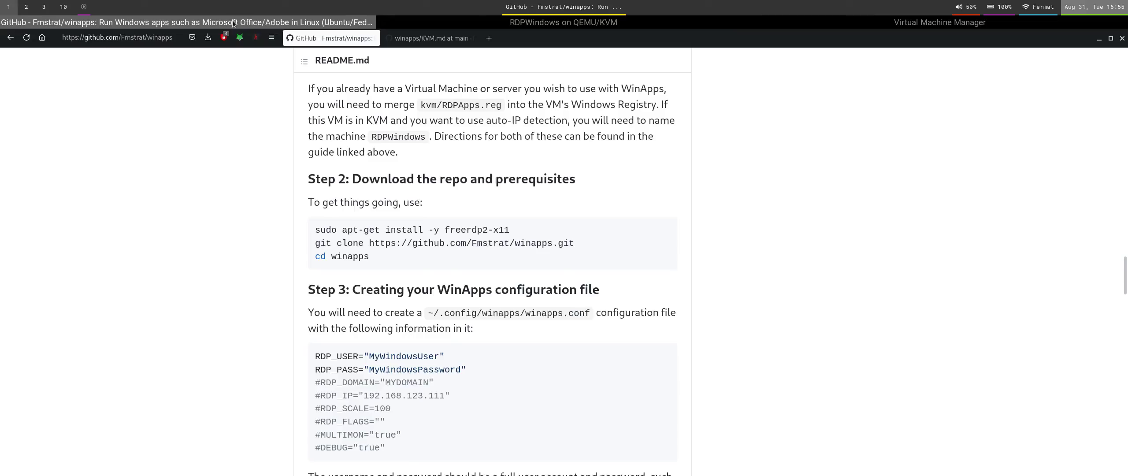
Run the virsh network start command and the README's winapps git clone command in the terminal.
{"action": "left_click", "coordinate": [229, 22]}
{"action": "left_click_drag", "start_coordinate": [316, 247], "coordinate": [583, 245]}
{"action": "key", "text": "ctrl+c"}
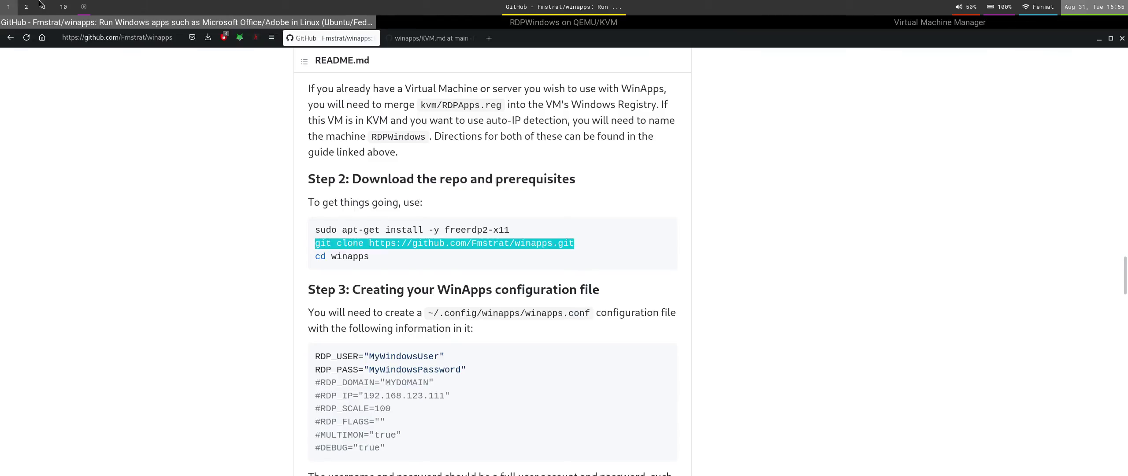
{"action": "left_click", "coordinate": [28, 7]}
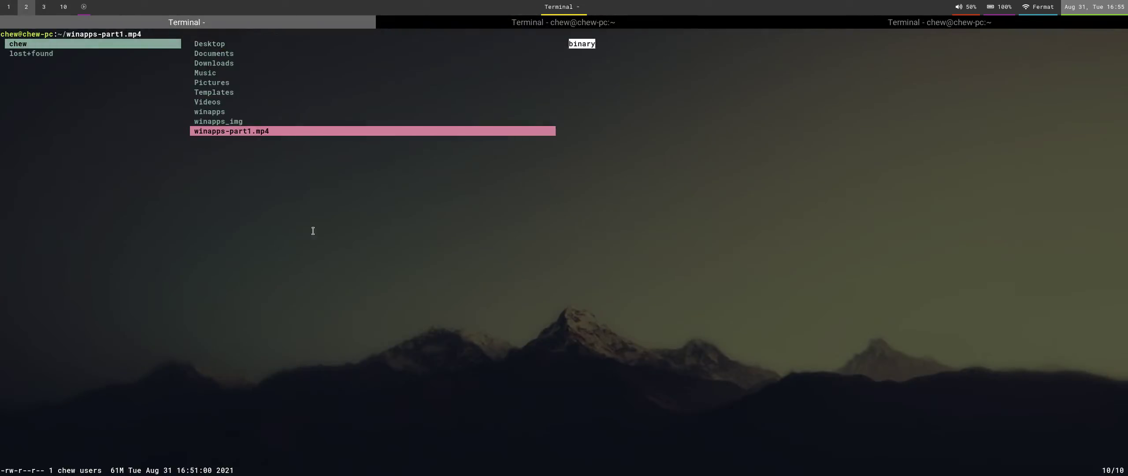
{"action": "key", "text": "super+Right"}
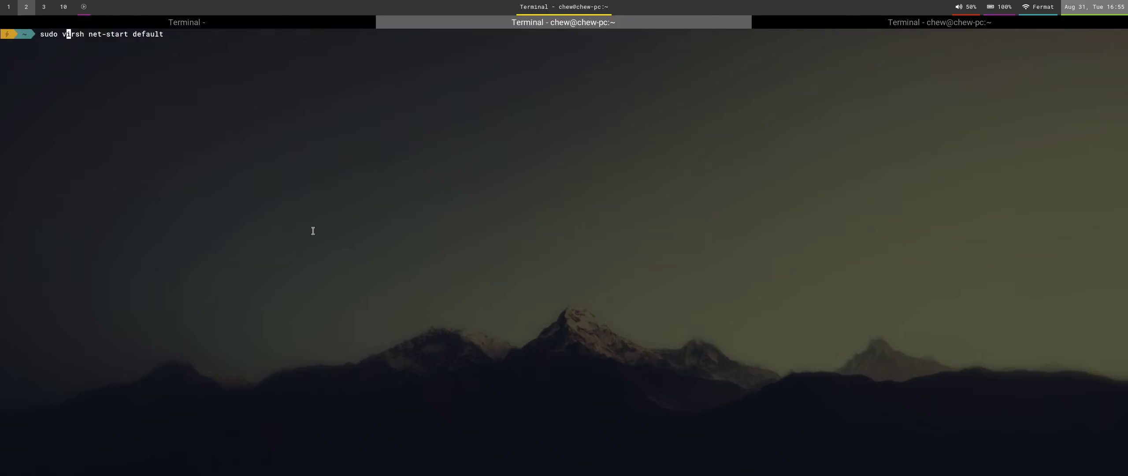
{"action": "key", "text": "Return"}
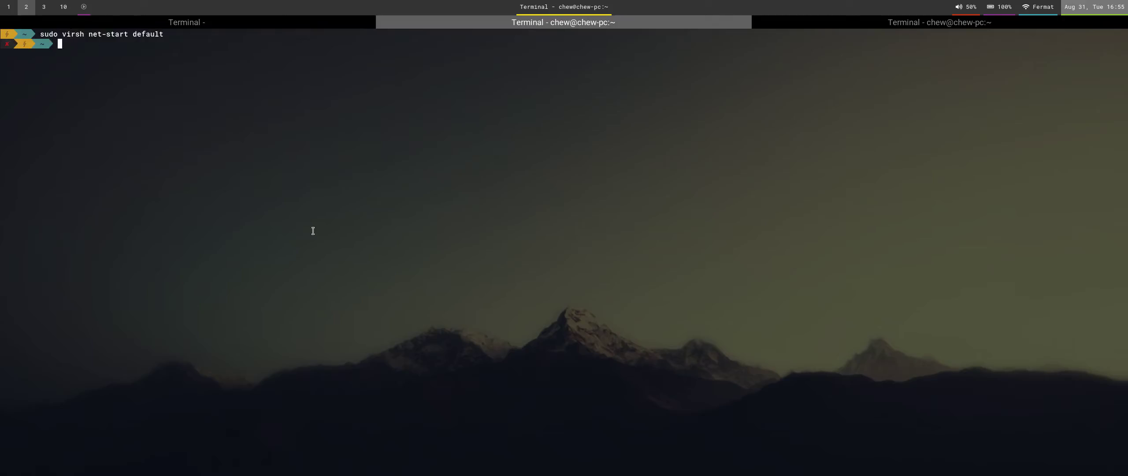
{"action": "key", "text": "ctrl+shift+v"}
{"action": "key", "text": "Return"}
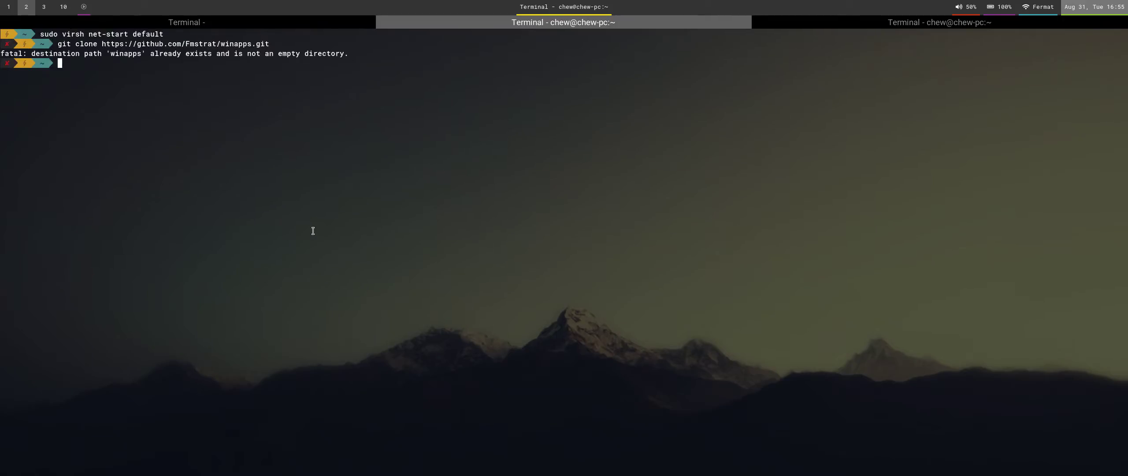
Check the existing winapps folder's contents in the file manager.
{"action": "key", "text": "super+Left"}
{"action": "key", "text": "Up"}
{"action": "key", "text": "Up"}
{"action": "key", "text": "Right"}
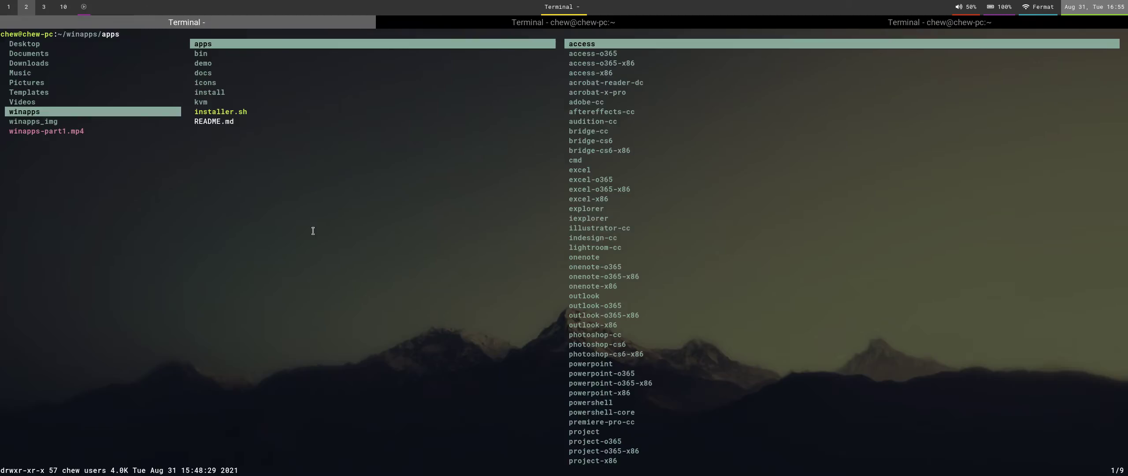
Run cd winapps in the second terminal tab, as the README instructs.
{"action": "key", "text": "super+1"}
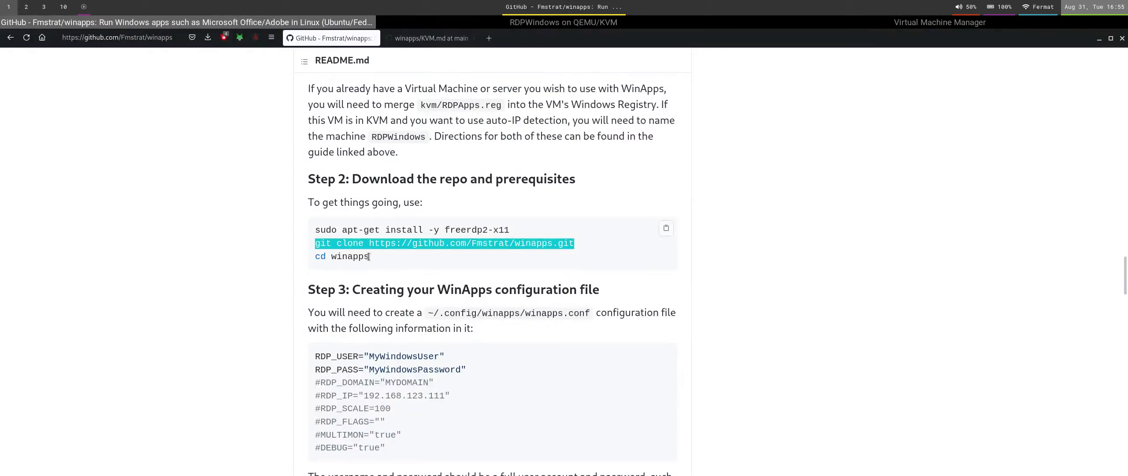
{"action": "left_click_drag", "start_coordinate": [370, 257], "coordinate": [334, 256]}
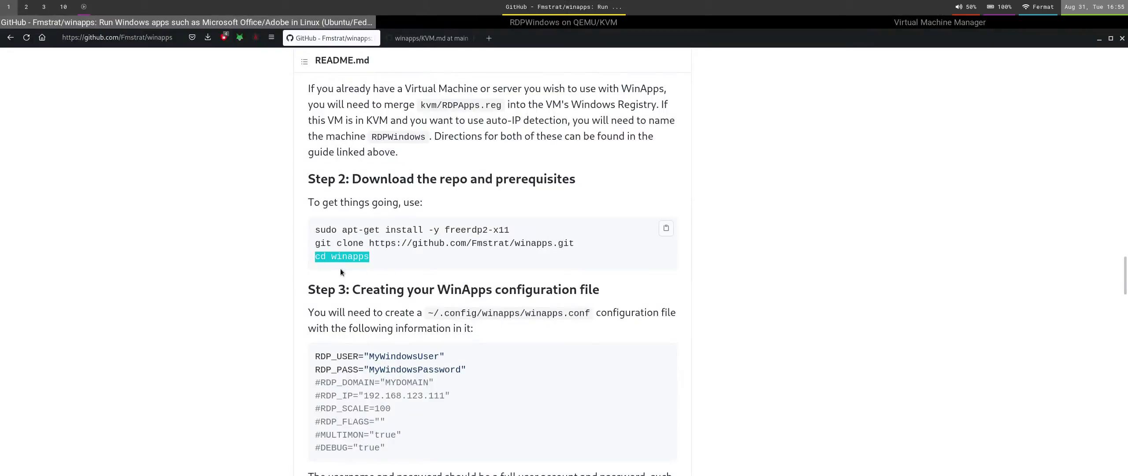
{"action": "key", "text": "super+2"}
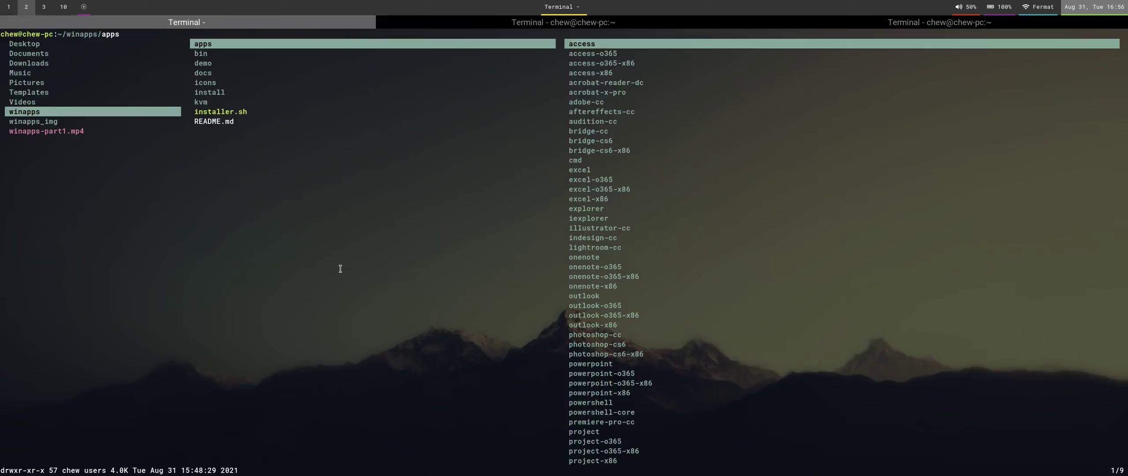
{"action": "key", "text": "super+Right"}
{"action": "type", "text": "cd w"}
{"action": "key", "text": "Right"}
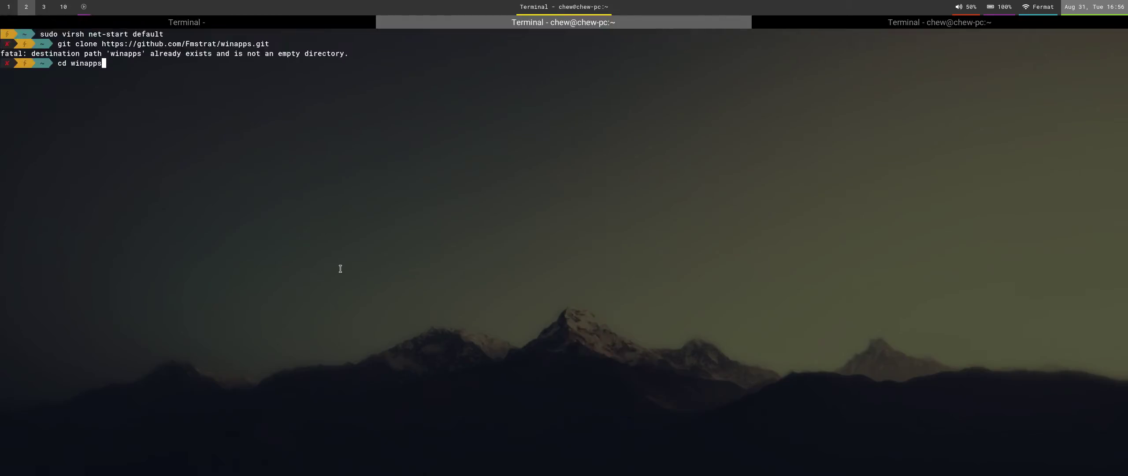
{"action": "key", "text": "Return"}
{"action": "key", "text": "super+1"}
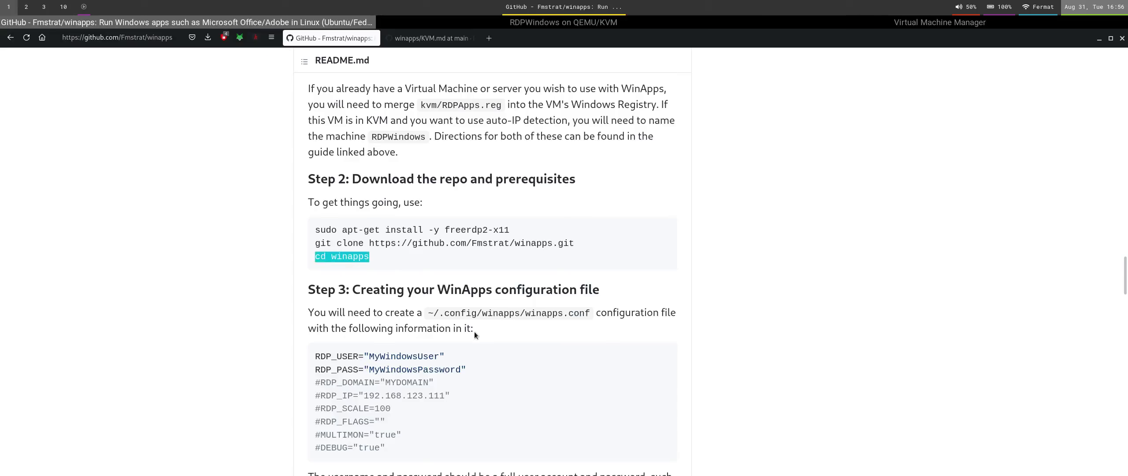
Select the README's config block and open a new terminal tab running the file manager.
{"action": "scroll", "coordinate": [474, 331], "scroll_direction": "down", "scroll_amount": 3}
{"action": "left_click_drag", "start_coordinate": [400, 377], "coordinate": [280, 279]}
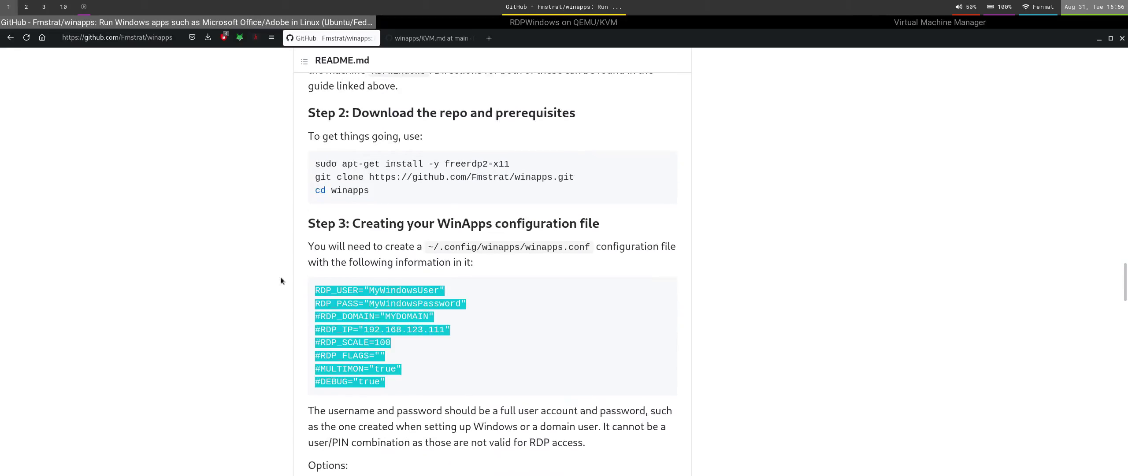
{"action": "key", "text": "super+2"}
{"action": "key", "text": "super+Right"}
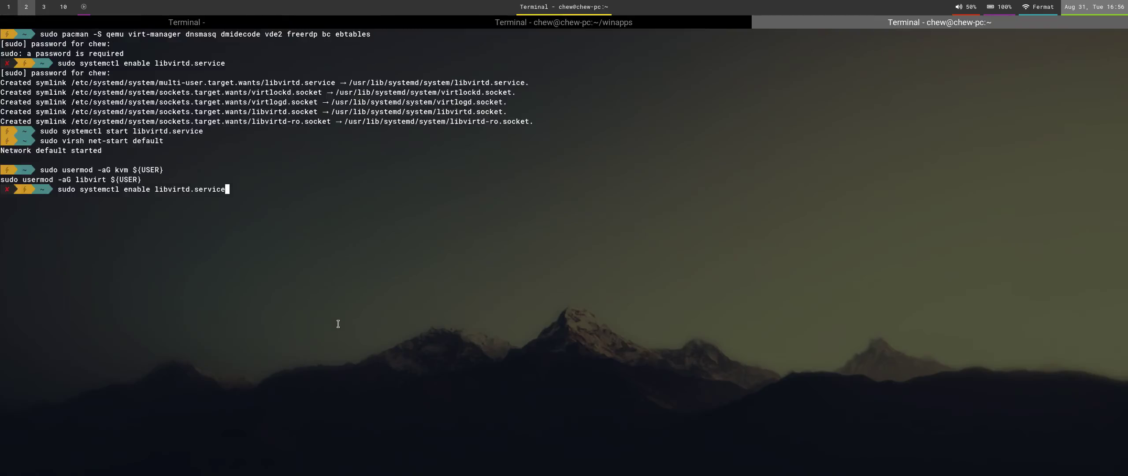
{"action": "key", "text": "super+r"}
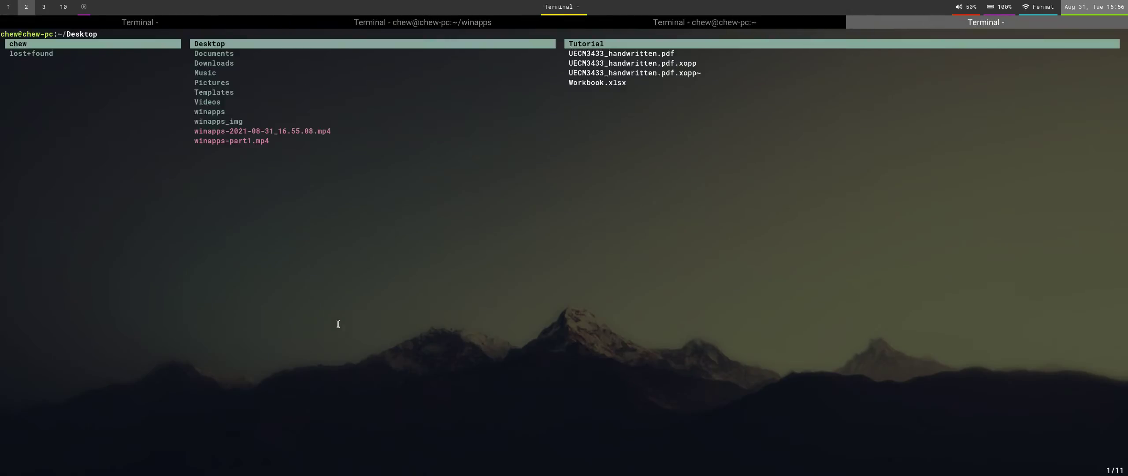
{"action": "key", "text": "super+1"}
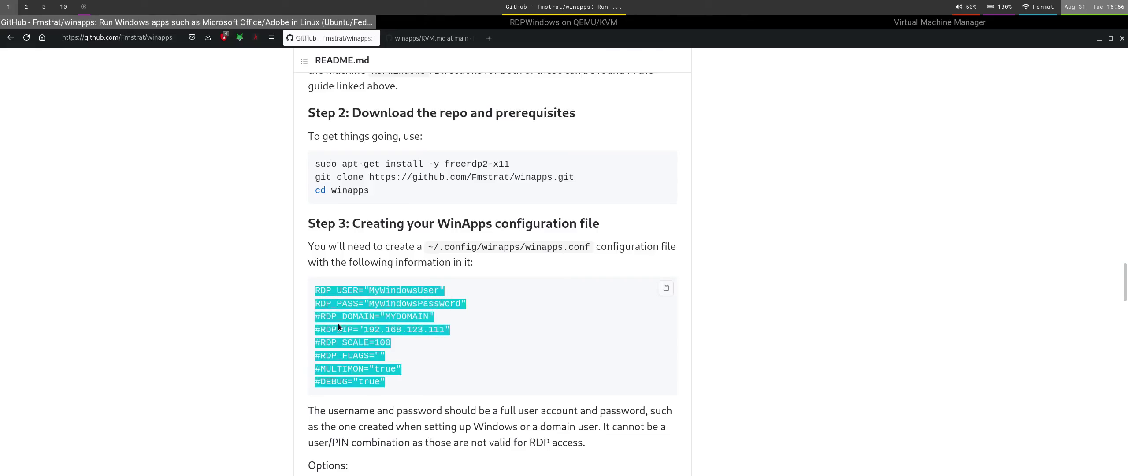
{"action": "key", "text": "super+2"}
Show hidden files, browse into ~/.config, abandon the mkdir, then quit ranger and clear the screen.
{"action": "key", "text": "z"}
{"action": "key", "text": "h"}
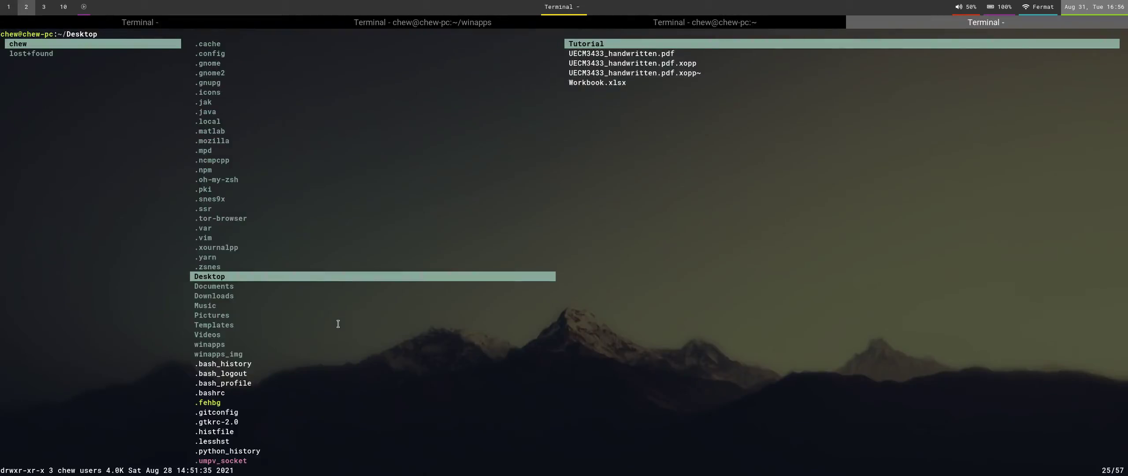
{"action": "key", "text": "g"}
{"action": "key", "text": "g"}
{"action": "key", "text": "j"}
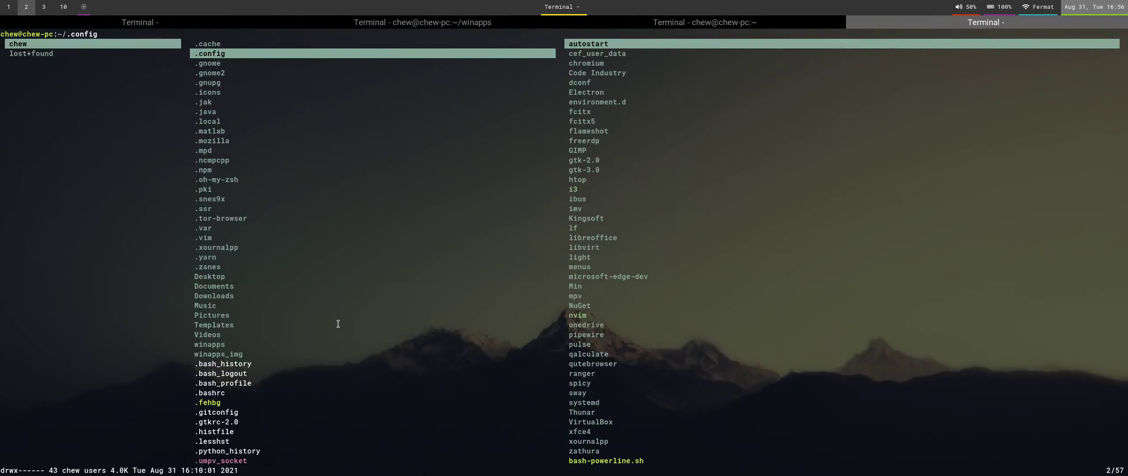
{"action": "key", "text": "l"}
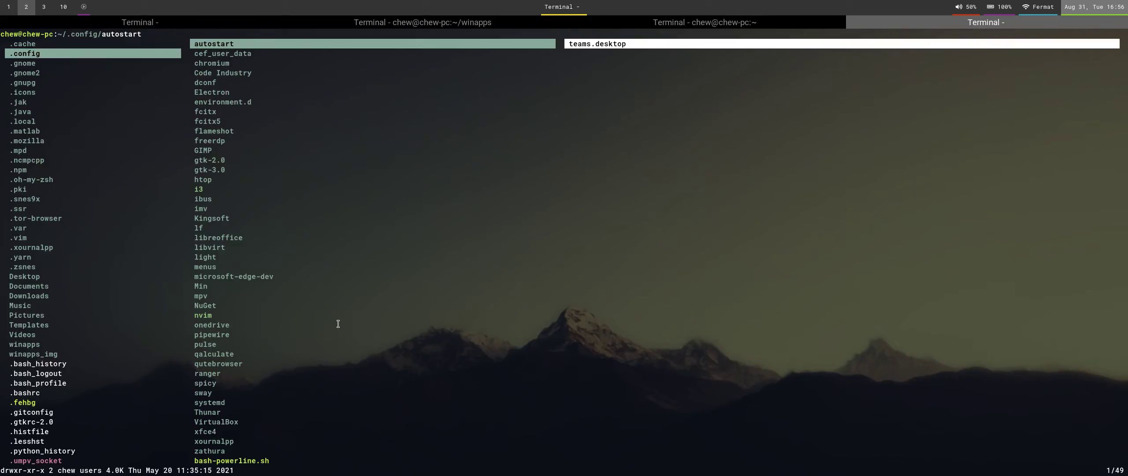
{"action": "key", "text": "F7"}
{"action": "type", "text": "win"}
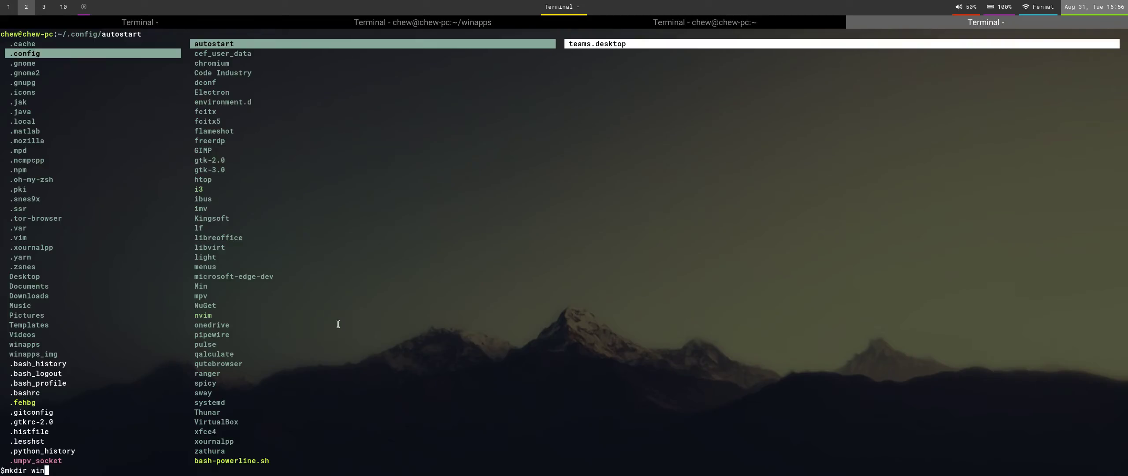
{"action": "key", "text": "BackSpace"}
{"action": "key", "text": "BackSpace"}
{"action": "key", "text": "BackSpace"}
{"action": "key", "text": "BackSpace"}
{"action": "key", "text": "BackSpace"}
{"action": "key", "text": "BackSpace"}
{"action": "key", "text": "BackSpace"}
{"action": "key", "text": "BackSpace"}
{"action": "key", "text": "BackSpace"}
{"action": "key", "text": "BackSpace"}
{"action": "key", "text": "BackSpace"}
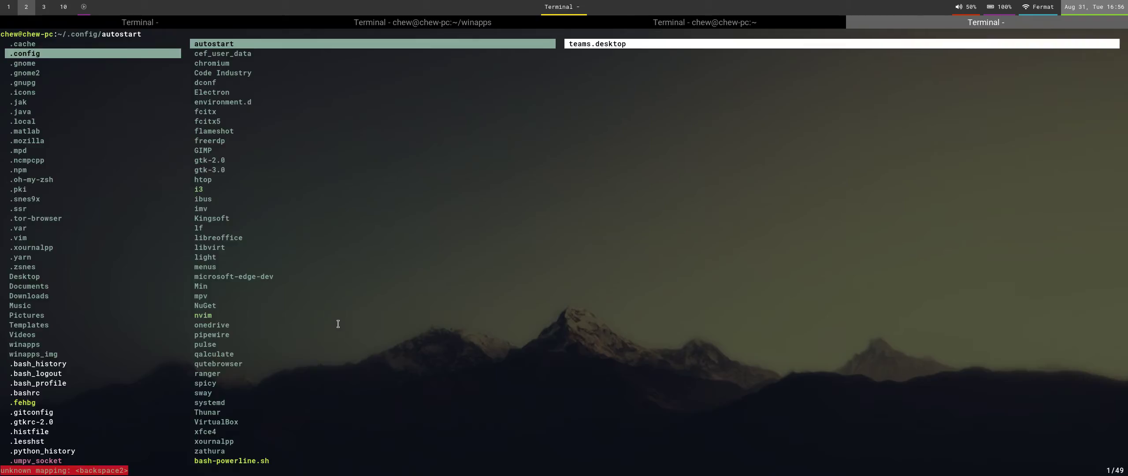
{"action": "key", "text": "q"}
{"action": "key", "text": "ctrl+l"}
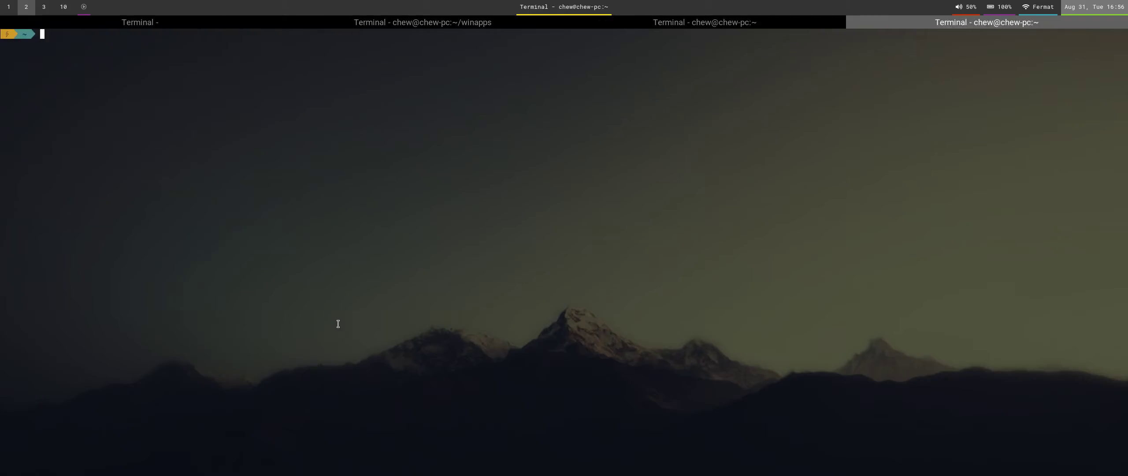
Create the folder /home/chew/.config/winapps with mkdir.
{"action": "type", "text": "mkdir /home/chew/.config/winsapp"}
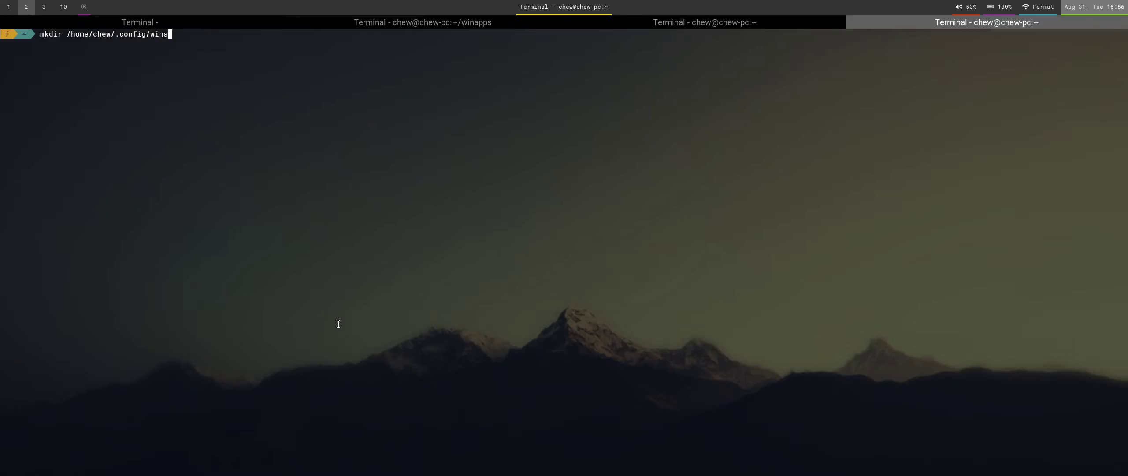
{"action": "key", "text": "BackSpace"}
{"action": "key", "text": "BackSpace"}
{"action": "key", "text": "BackSpace"}
{"action": "key", "text": "BackSpace"}
{"action": "type", "text": "apps"}
{"action": "key", "text": "Return"}
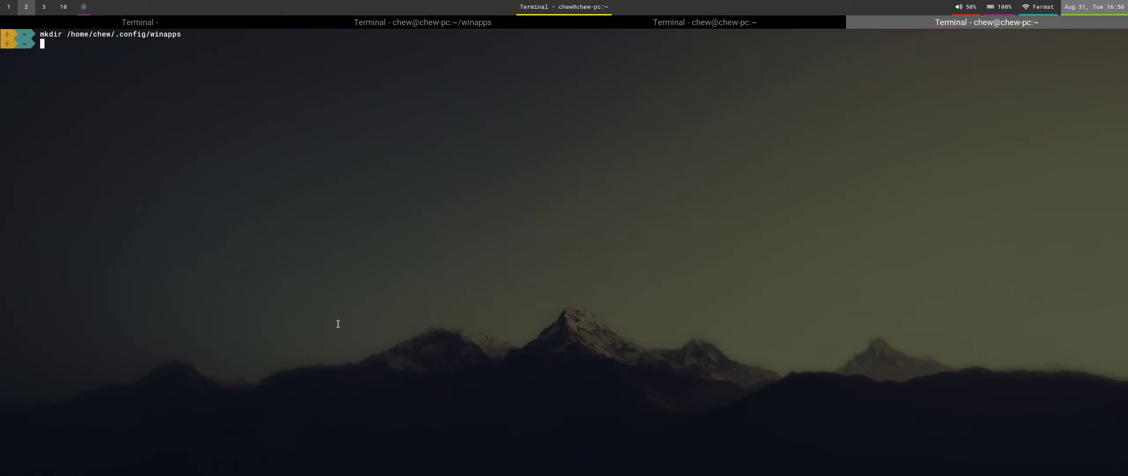
Create an empty winapps.conf inside ~/.config/winapps using touch.
{"action": "key", "text": "super+1"}
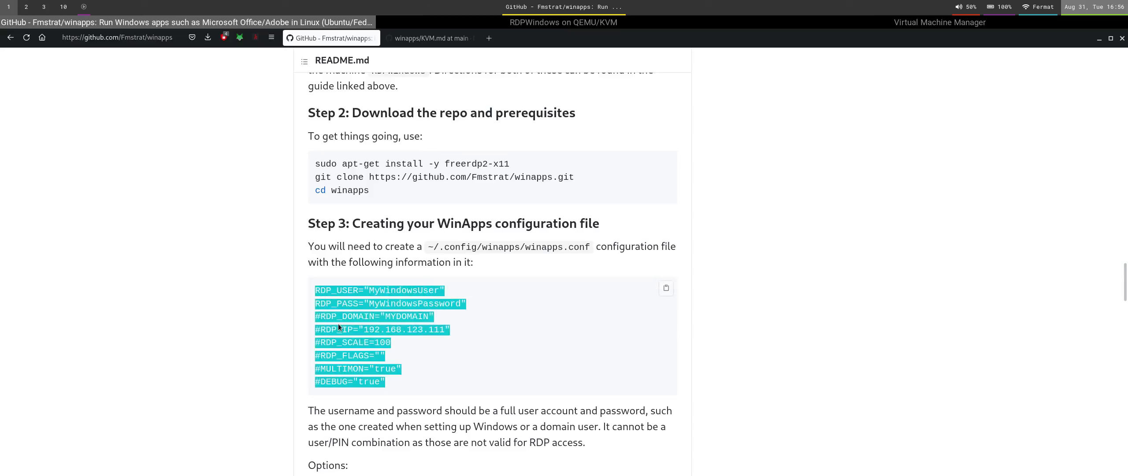
{"action": "key", "text": "super+2"}
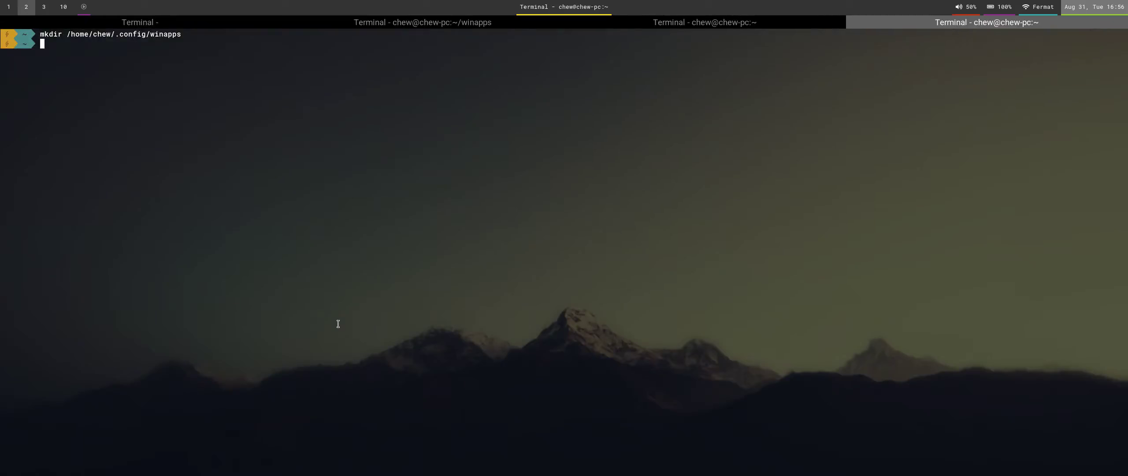
{"action": "key", "text": "Up"}
{"action": "key", "text": "Home"}
{"action": "key", "text": "Delete"}
{"action": "key", "text": "Delete"}
{"action": "key", "text": "Delete"}
{"action": "key", "text": "Delete"}
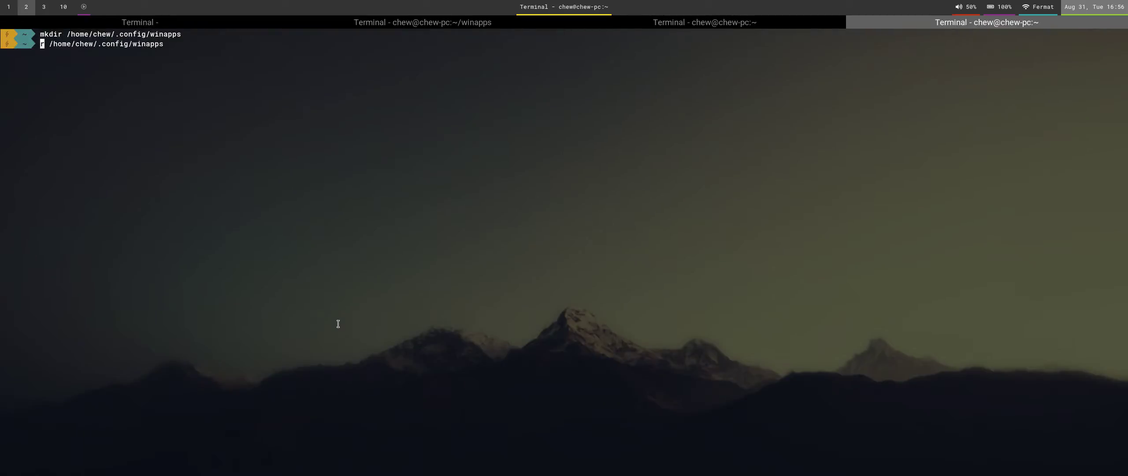
{"action": "key", "text": "Delete"}
{"action": "type", "text": "touch"}
{"action": "key", "text": "End"}
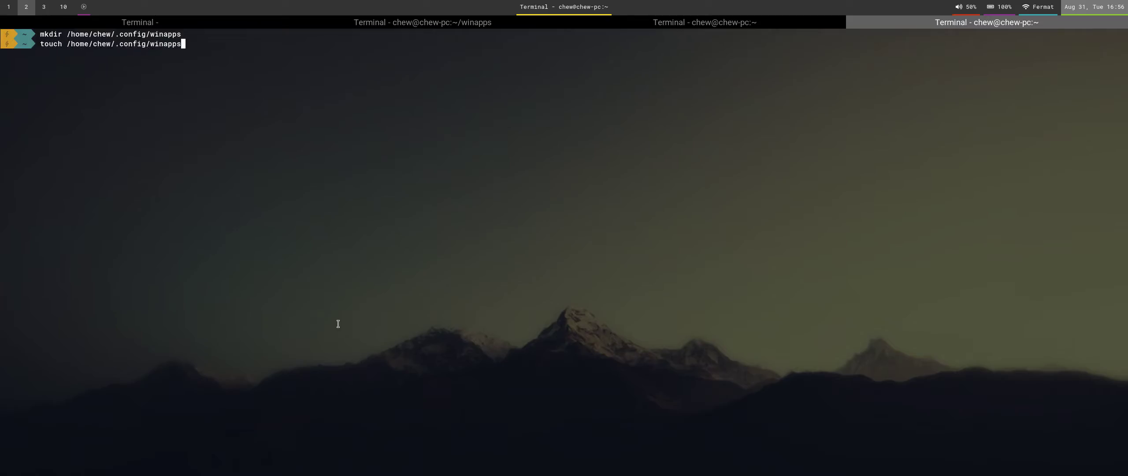
{"action": "type", "text": "/winapps.conf"}
{"action": "key", "text": "Return"}
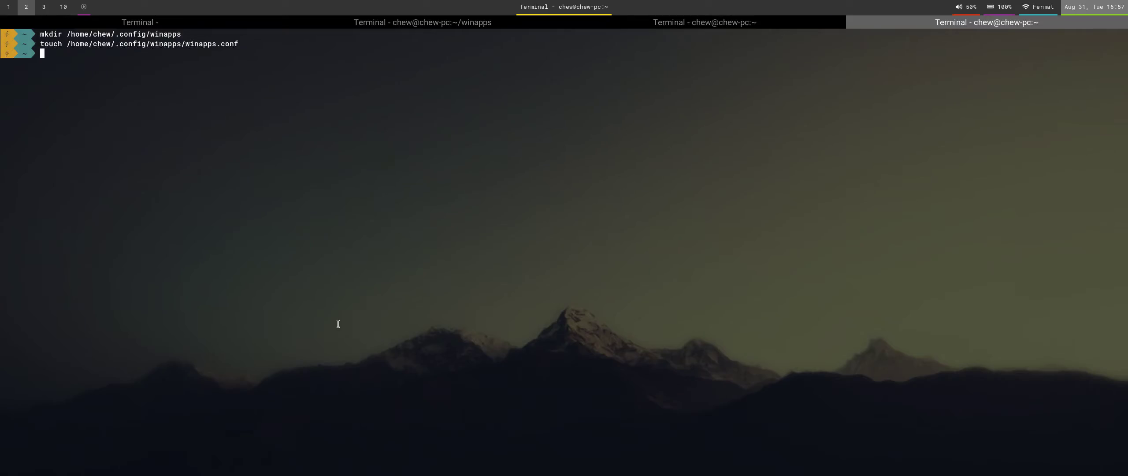
Open ~/.config/winapps/winapps.conf in Vim.
{"action": "type", "text": "vim"}
{"action": "key", "text": "BackSpace"}
{"action": "key", "text": "BackSpace"}
{"action": "key", "text": "BackSpace"}
{"action": "key", "text": "BackSpace"}
{"action": "key", "text": "Up"}
{"action": "key", "text": "ctrl+a"}
{"action": "key", "text": "Delete"}
{"action": "key", "text": "Delete"}
{"action": "key", "text": "Delete"}
{"action": "key", "text": "Delete"}
{"action": "key", "text": "Delete"}
{"action": "type", "text": "vim"}
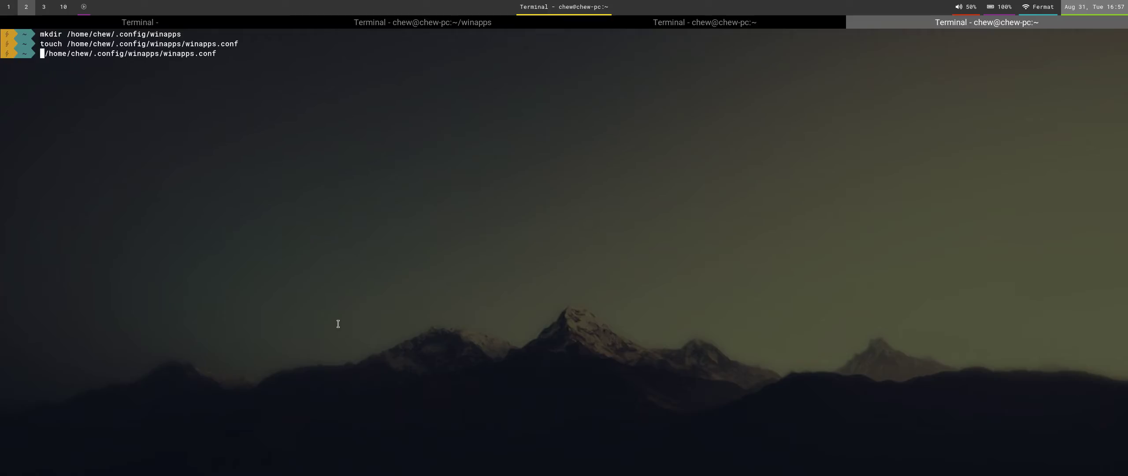
{"action": "key", "text": "Return"}
{"action": "key", "text": "super+1"}
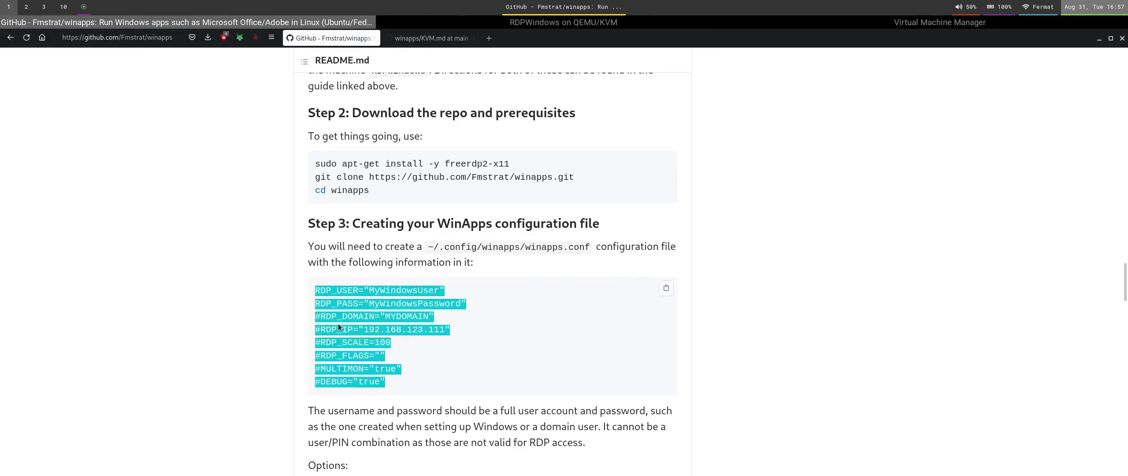
Paste the README's sample config block into winapps.conf and delete the empty first line.
{"action": "key", "text": "super+2"}
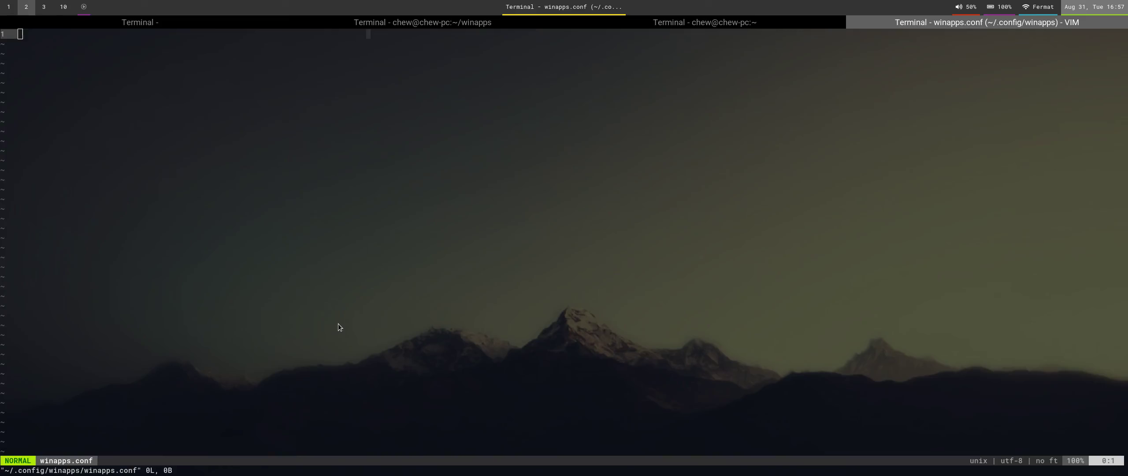
{"action": "key", "text": "p"}
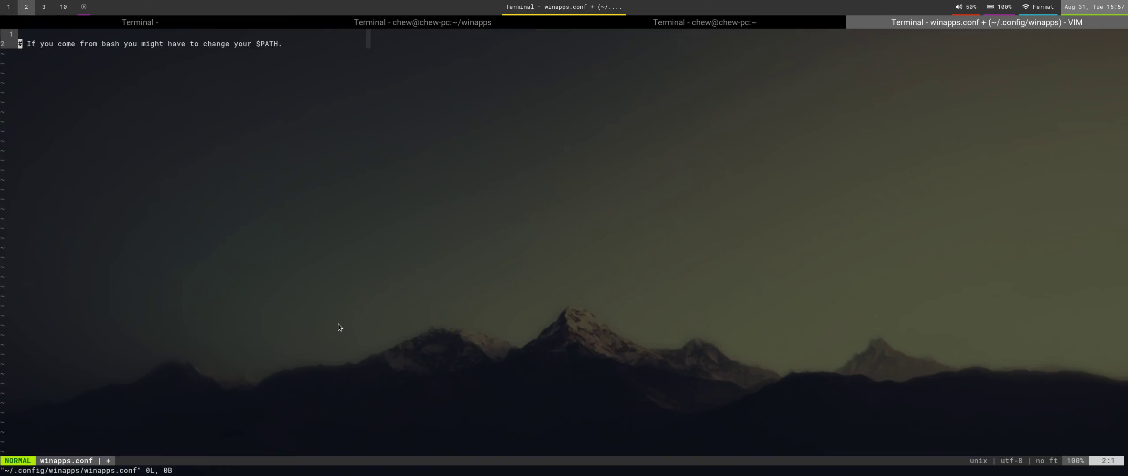
{"action": "key", "text": "super+1"}
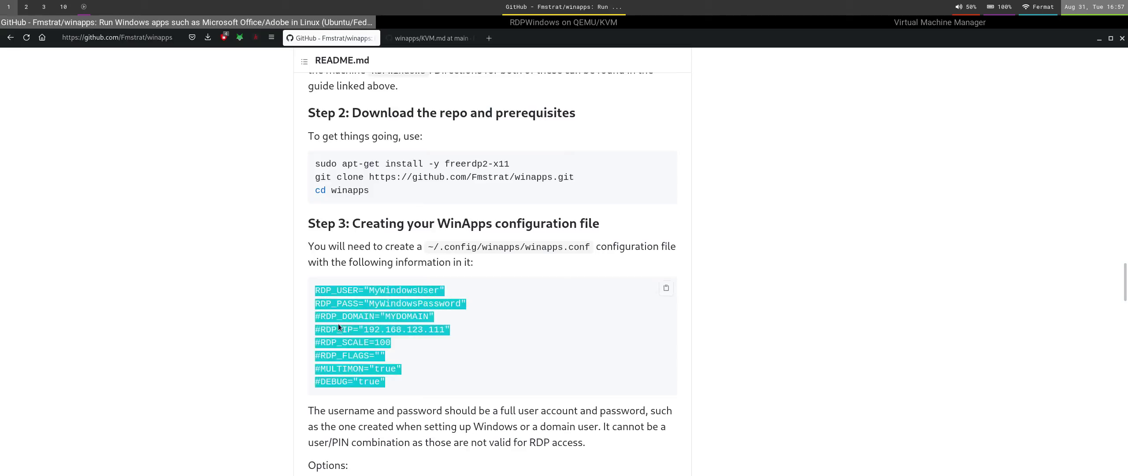
{"action": "key", "text": "super+2"}
{"action": "key", "text": "i"}
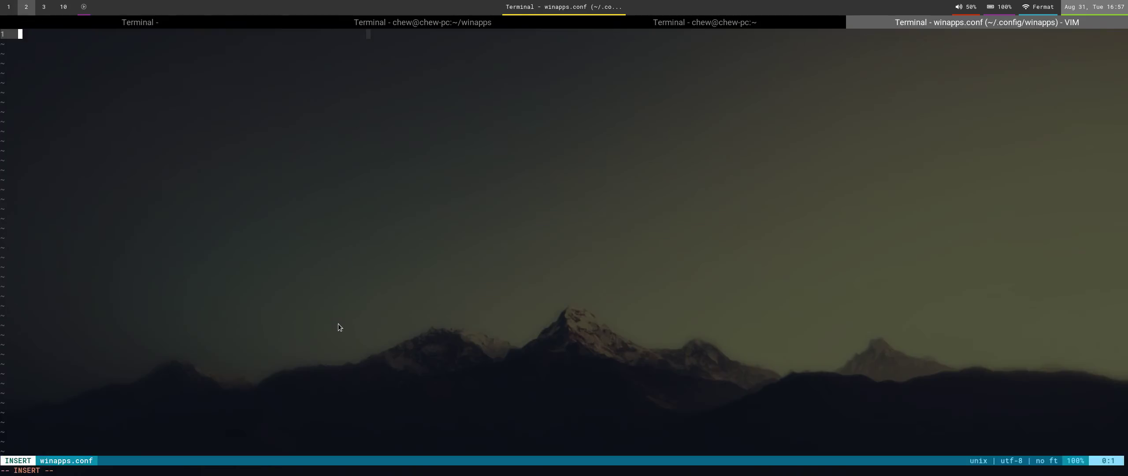
{"action": "key", "text": "ctrl+shift+v"}
{"action": "key", "text": "Return"}
{"action": "key", "text": "Escape"}
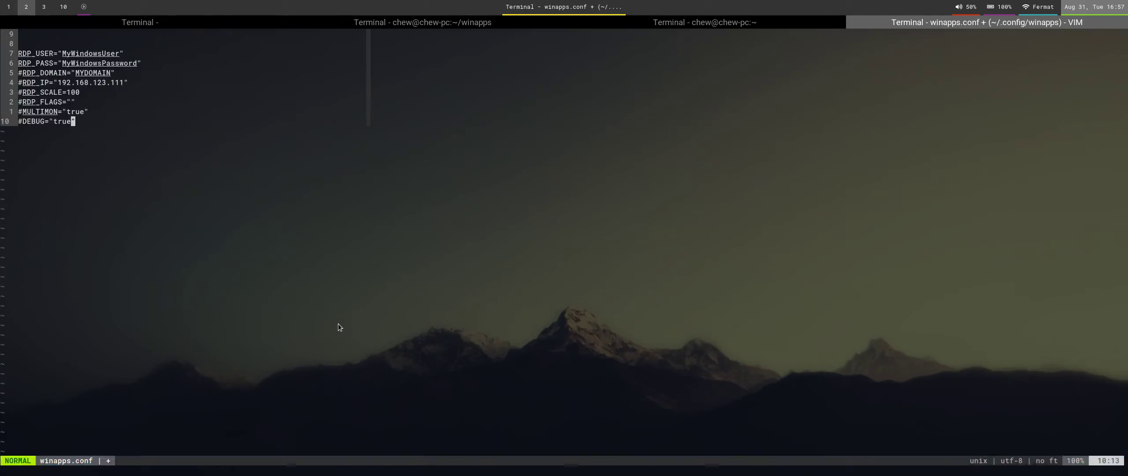
{"action": "key", "text": "g"}
{"action": "key", "text": "g"}
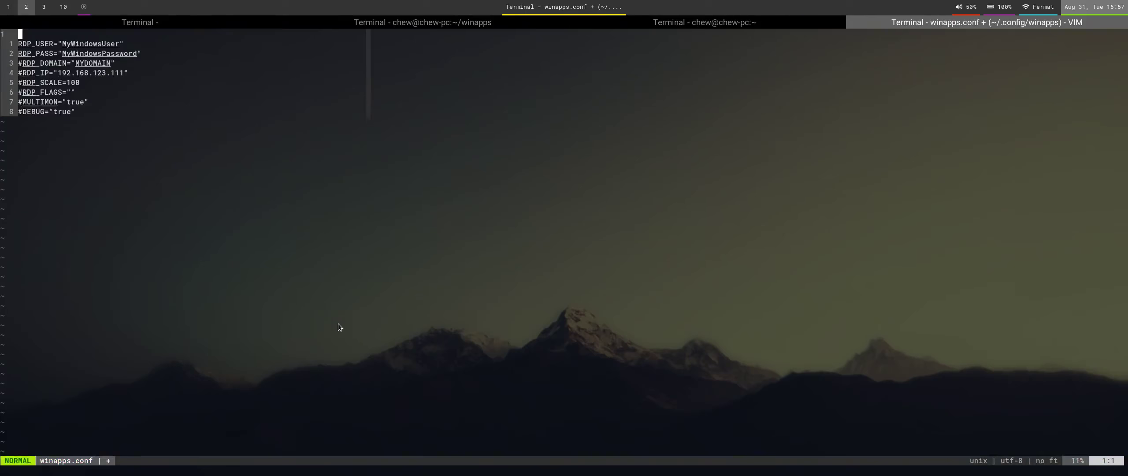
{"action": "key", "text": "d"}
{"action": "key", "text": "d"}
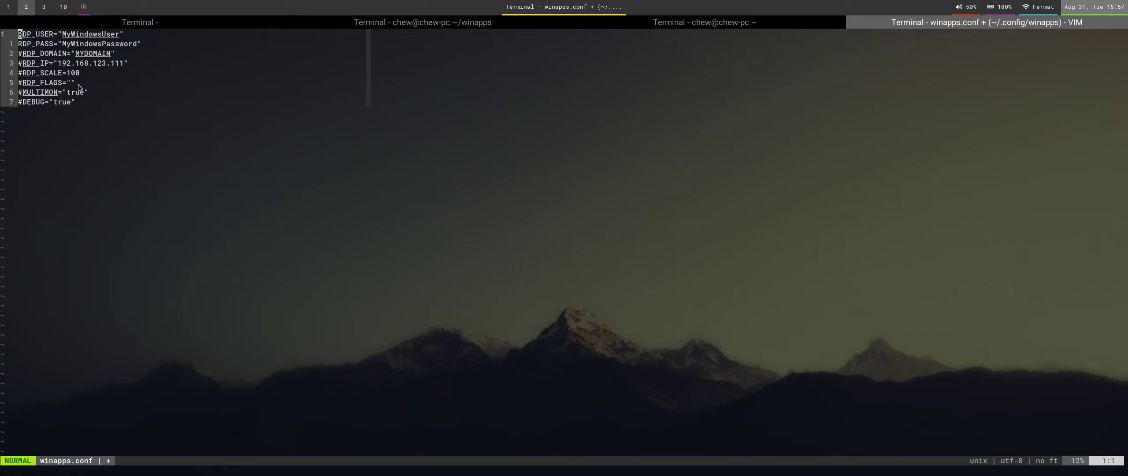
{"action": "key", "text": "ctrl+plus"}
{"action": "key", "text": "ctrl+plus"}
{"action": "key", "text": "ctrl+plus"}
{"action": "key", "text": "ctrl+plus"}
{"action": "key", "text": "ctrl+plus"}
{"action": "key", "text": "ctrl+plus"}
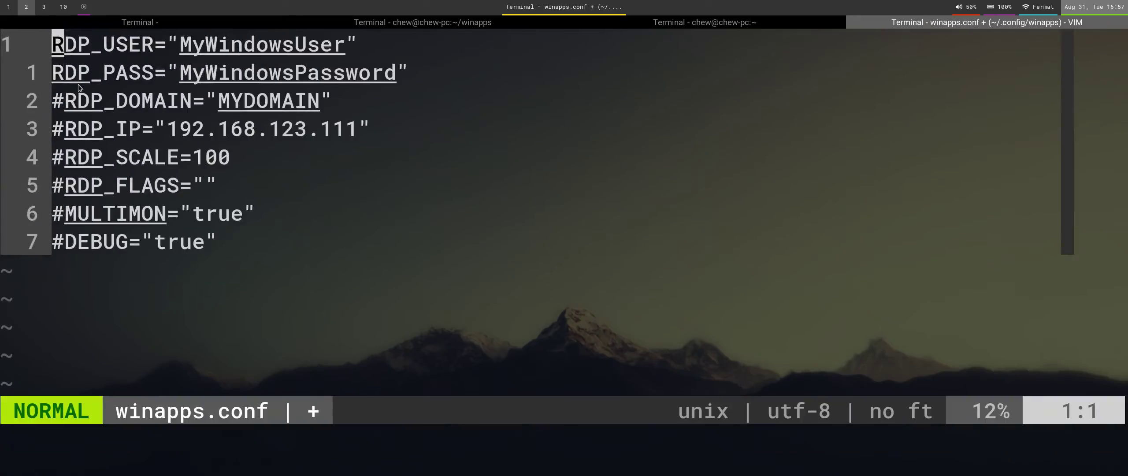
Replace the RDP_USER and RDP_PASS placeholders with the Windows user name and password.
{"action": "key", "text": "l"}
{"action": "key", "text": "l"}
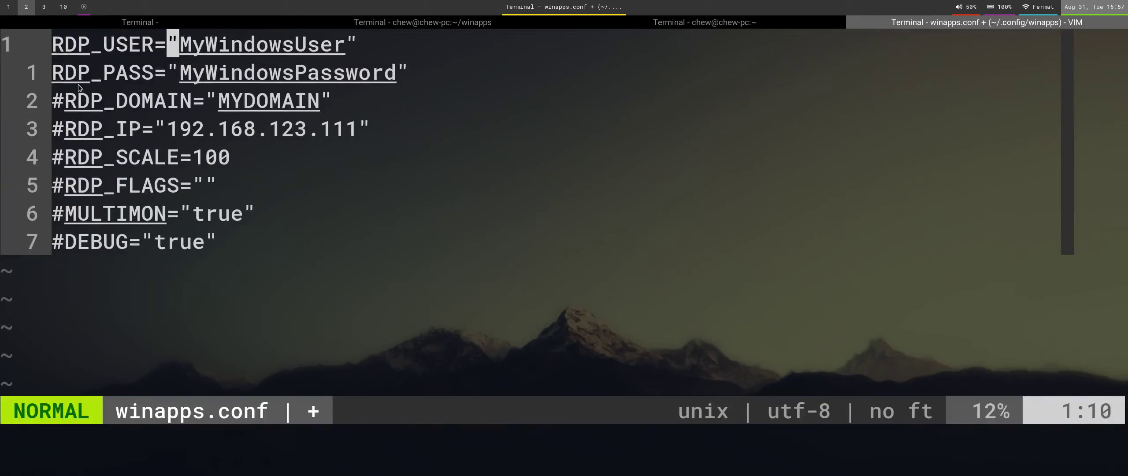
{"action": "key", "text": "l"}
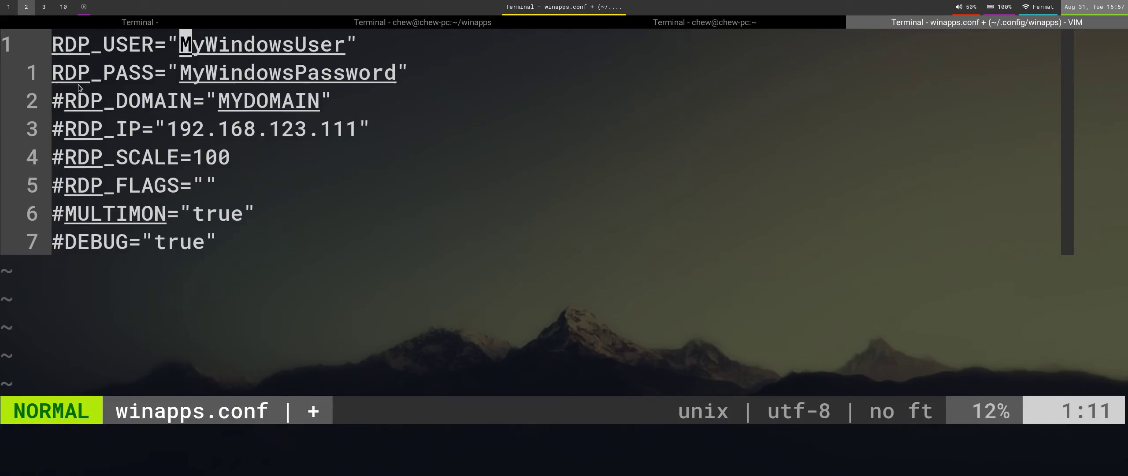
{"action": "type", "text": "cwchew"}
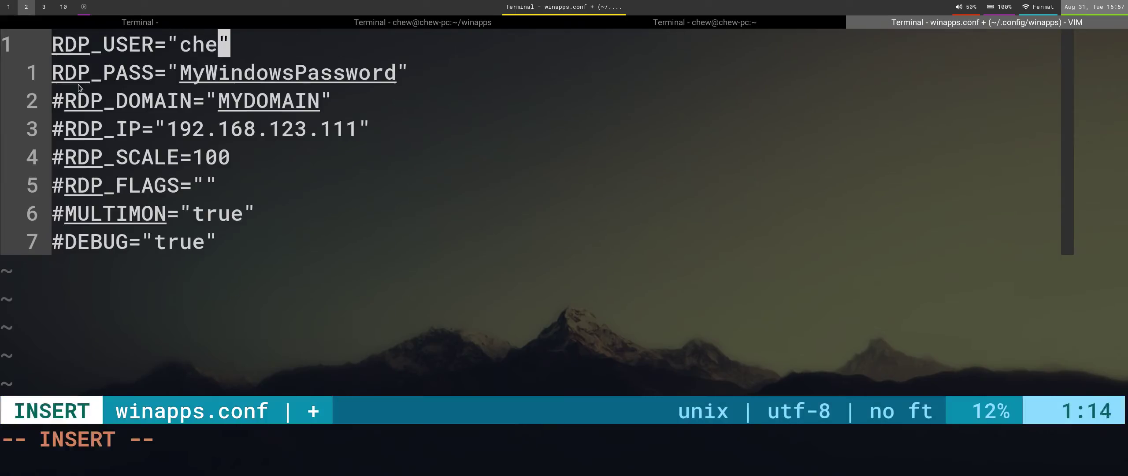
{"action": "key", "text": "Escape"}
{"action": "key", "text": "j"}
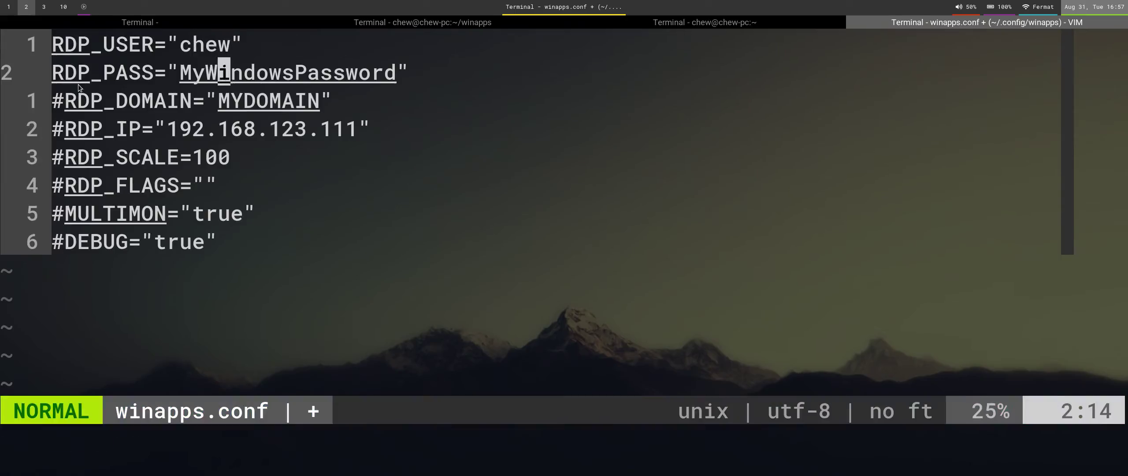
{"action": "key", "text": "h"}
{"action": "key", "text": "h"}
{"action": "key", "text": "h"}
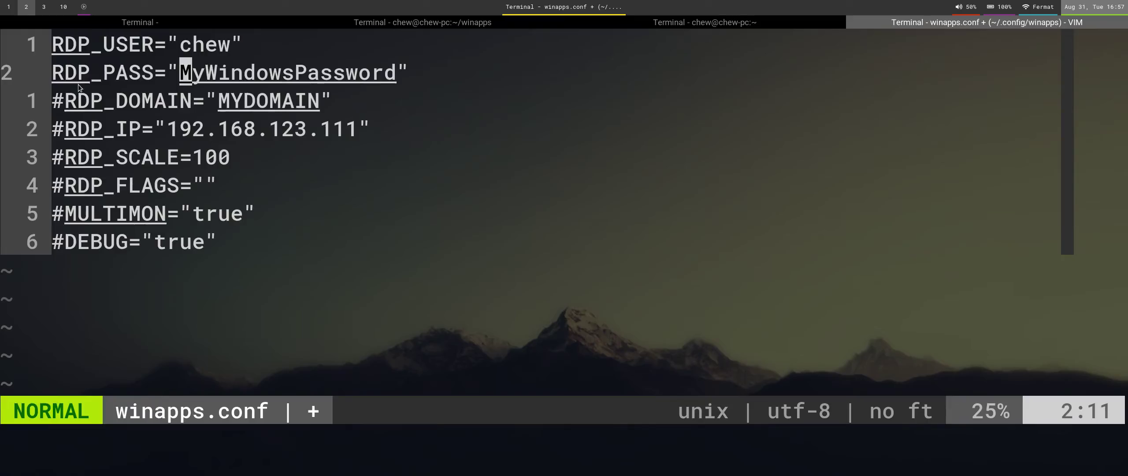
{"action": "key", "text": "c"}
{"action": "key", "text": "i"}
{"action": "key", "text": "quotedbl"}
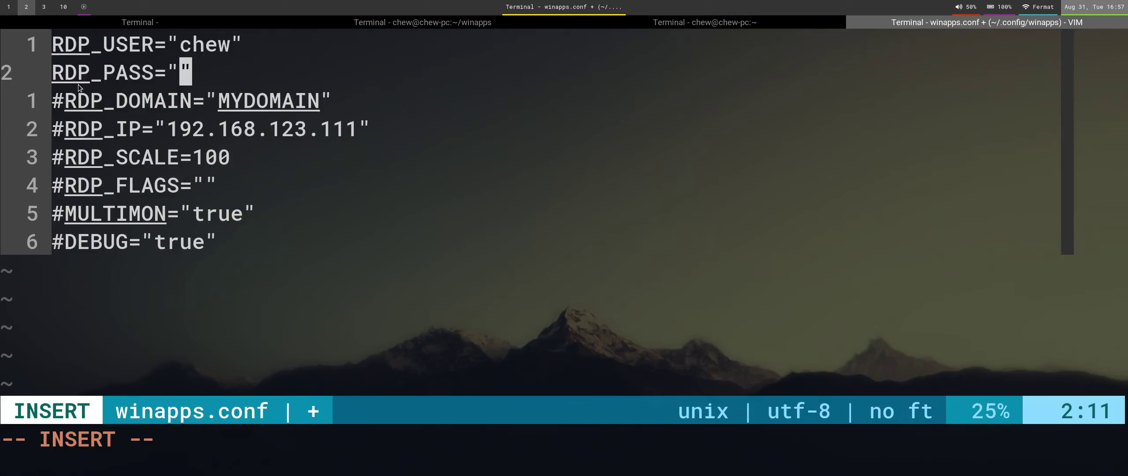
{"action": "type", "text": "password"}
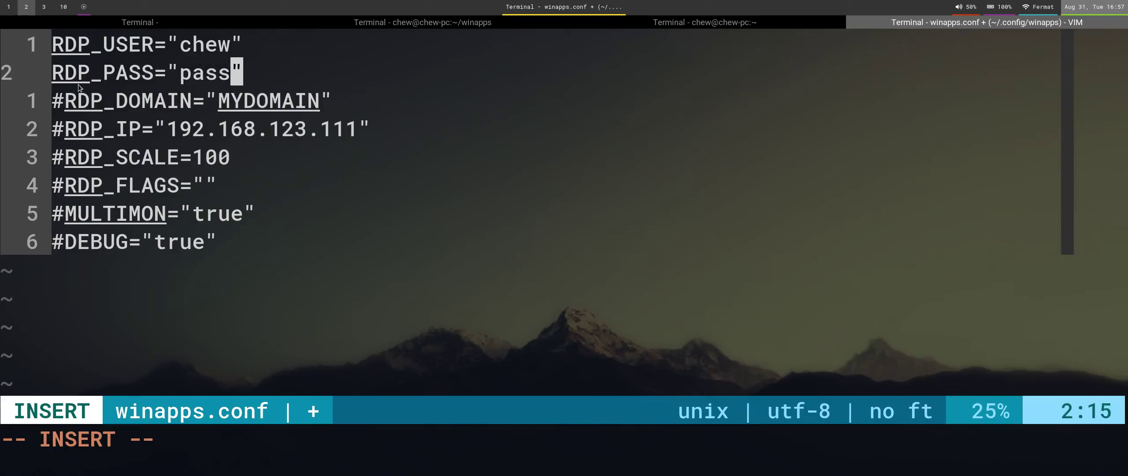
{"action": "key", "text": "Escape"}
Set RDP_DOMAIN to RDPWindows and remove the # to uncomment that line.
{"action": "key", "text": "j"}
{"action": "key", "text": "c"}
{"action": "key", "text": "i"}
{"action": "key", "text": "quotedbl"}
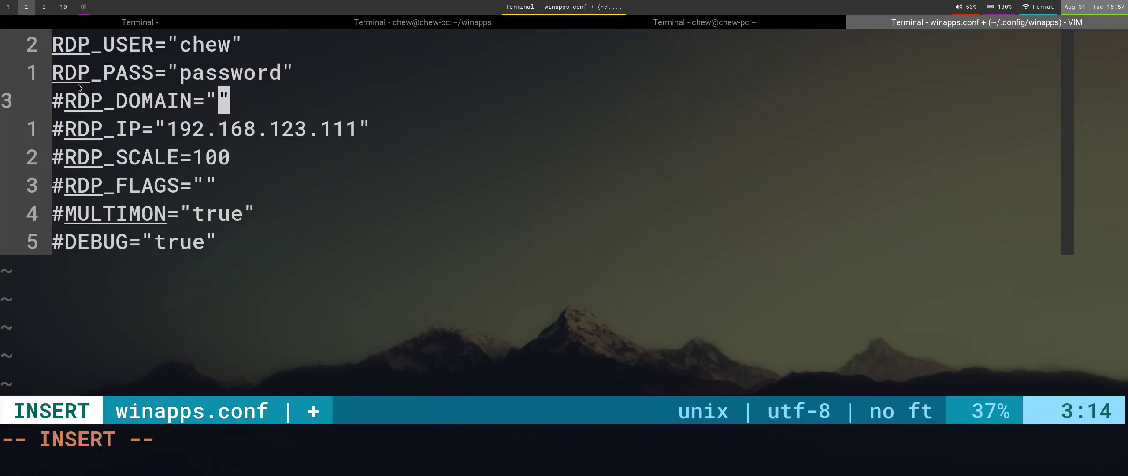
{"action": "type", "text": "RDPWindo"}
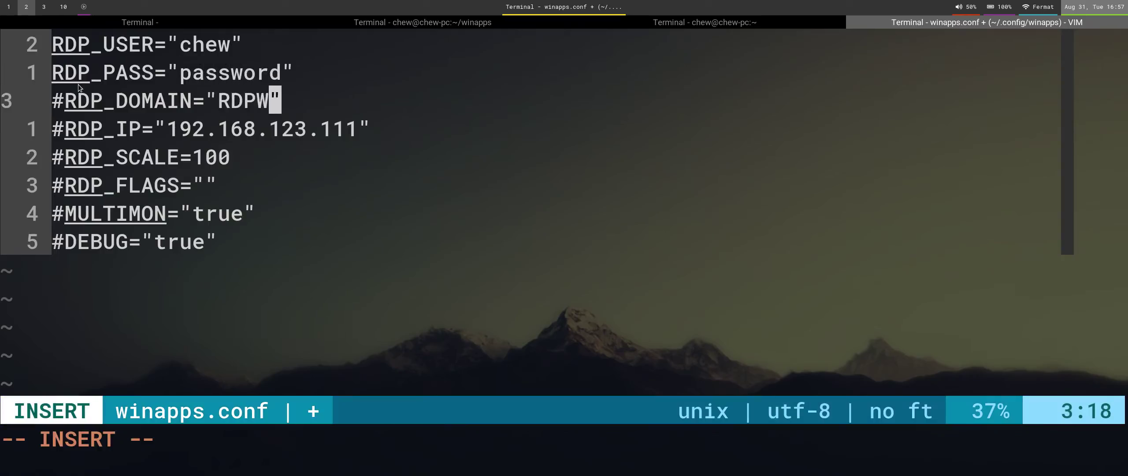
{"action": "type", "text": "ws"}
{"action": "key", "text": "Escape"}
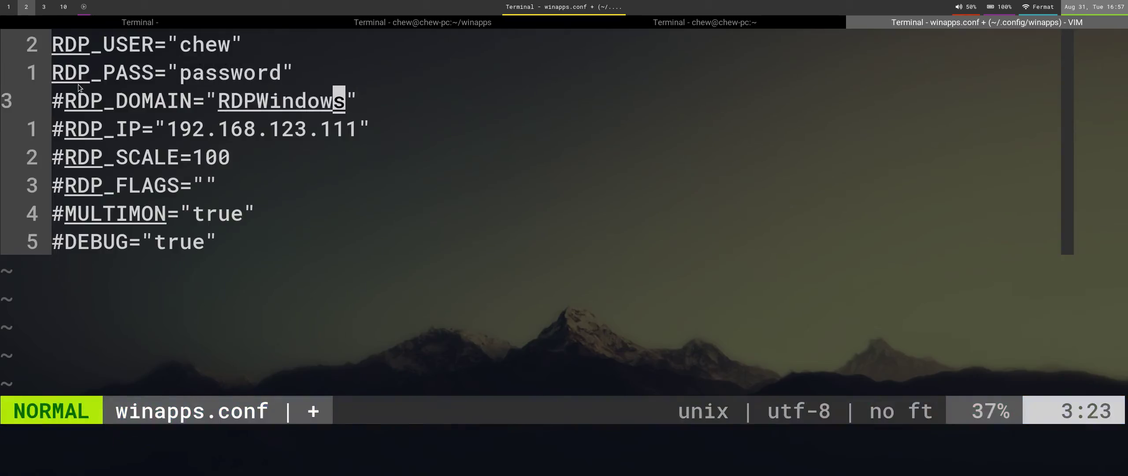
{"action": "key", "text": "0"}
{"action": "key", "text": "x"}
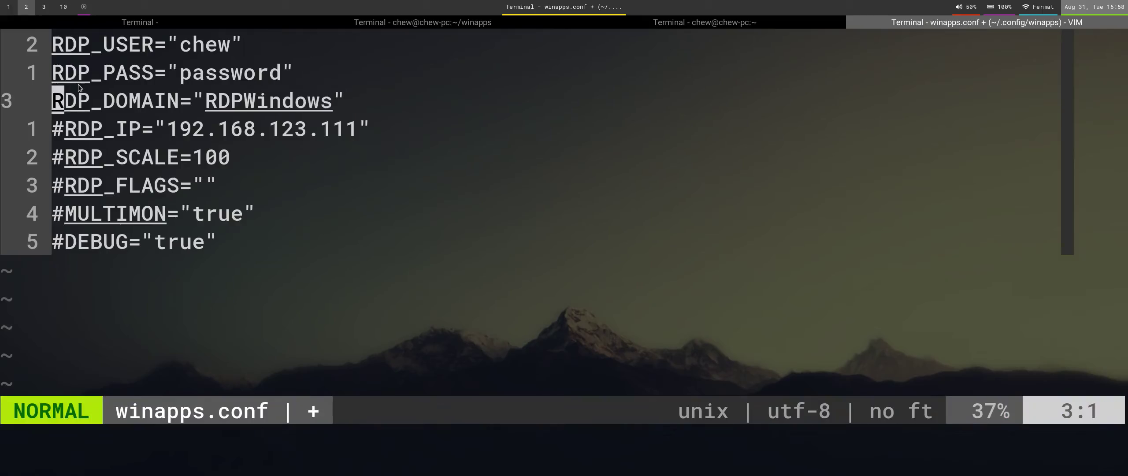
Correct the RDP_PASS value to the account password, then save and quit with :x.
{"action": "key", "text": "k"}
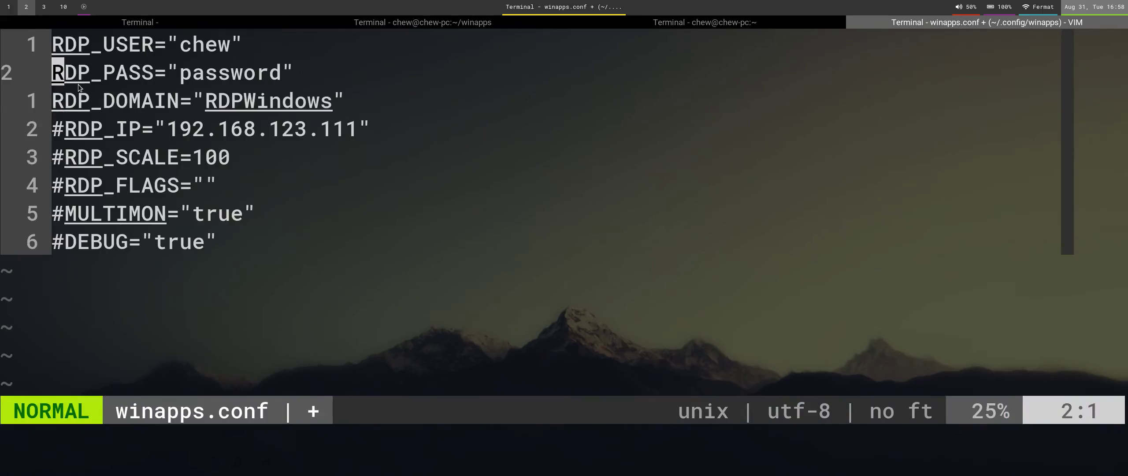
{"action": "key", "text": "colon"}
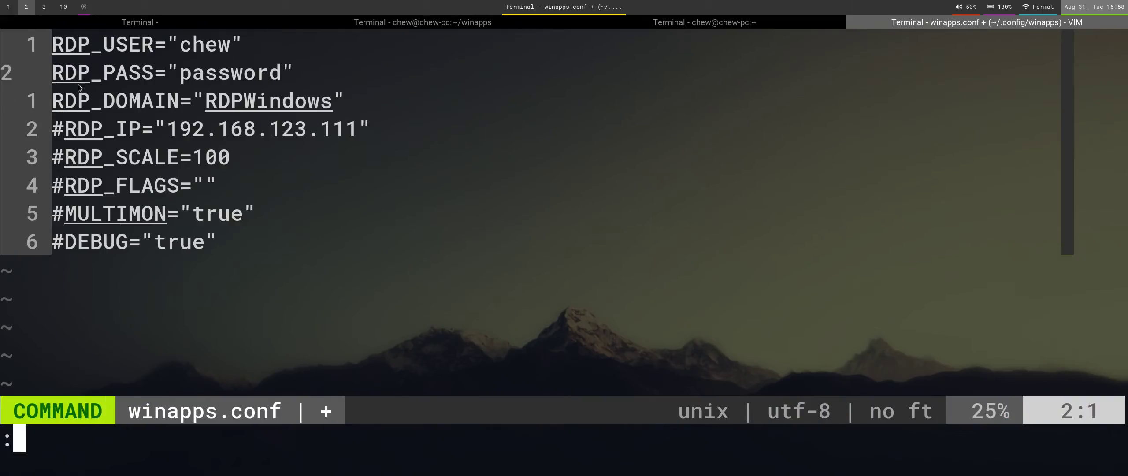
{"action": "key", "text": "Escape"}
{"action": "key", "text": "w"}
{"action": "key", "text": "w"}
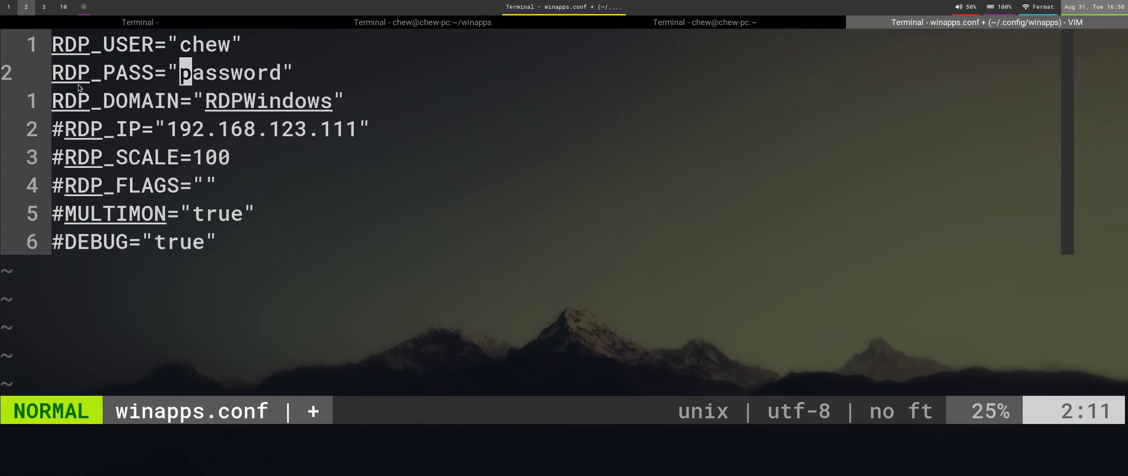
{"action": "type", "text": "cw1234"}
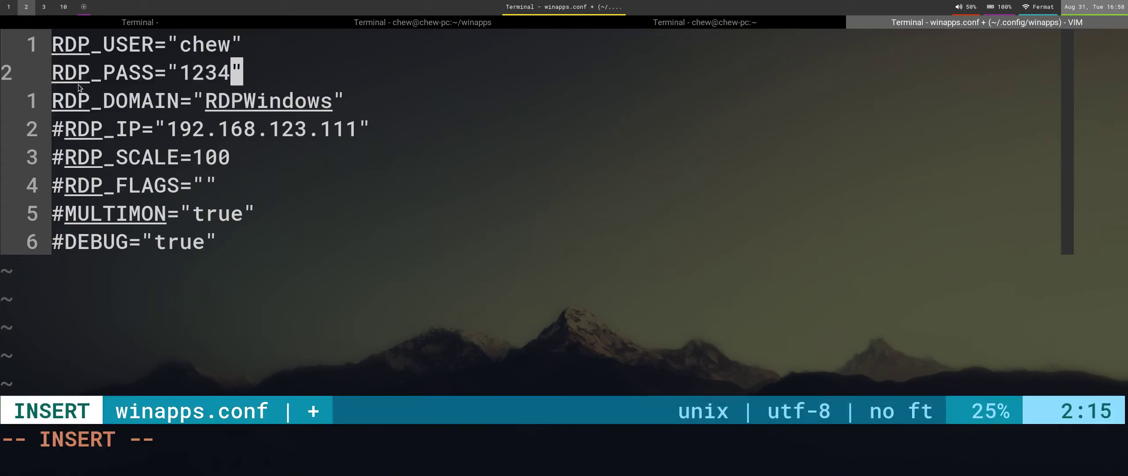
{"action": "key", "text": "Escape"}
{"action": "type", "text": ":x"}
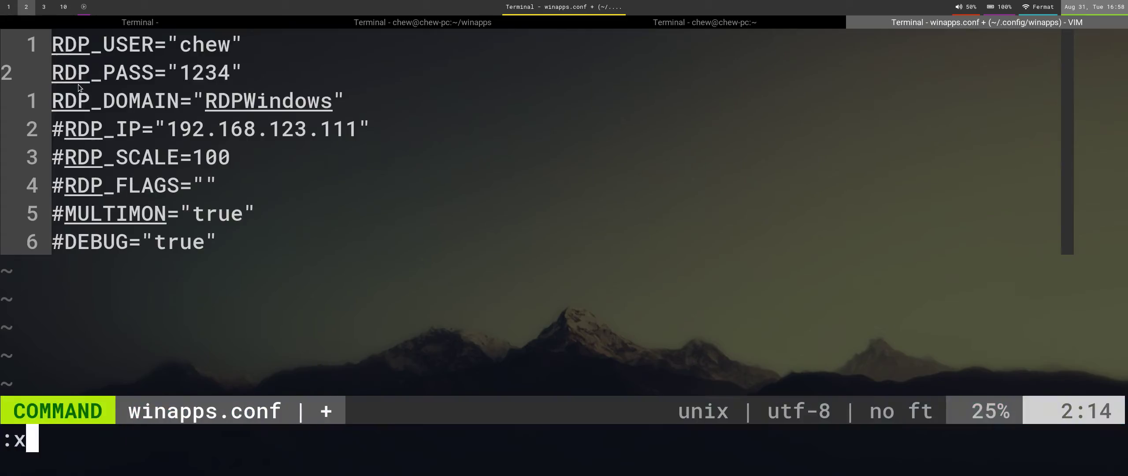
{"action": "key", "text": "Return"}
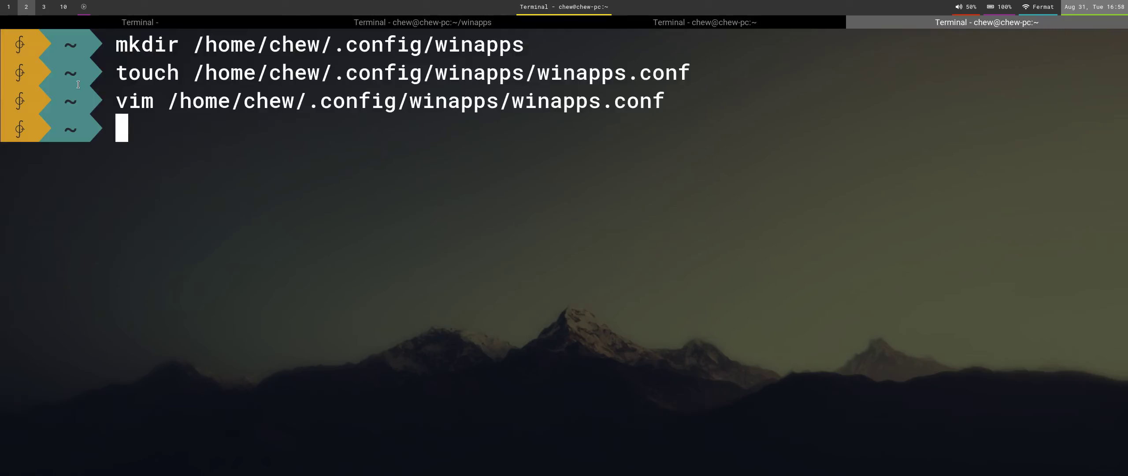
Bring up the RDPWindows virtual machine console and open then close the Windows Run dialog.
{"action": "key", "text": "super+1"}
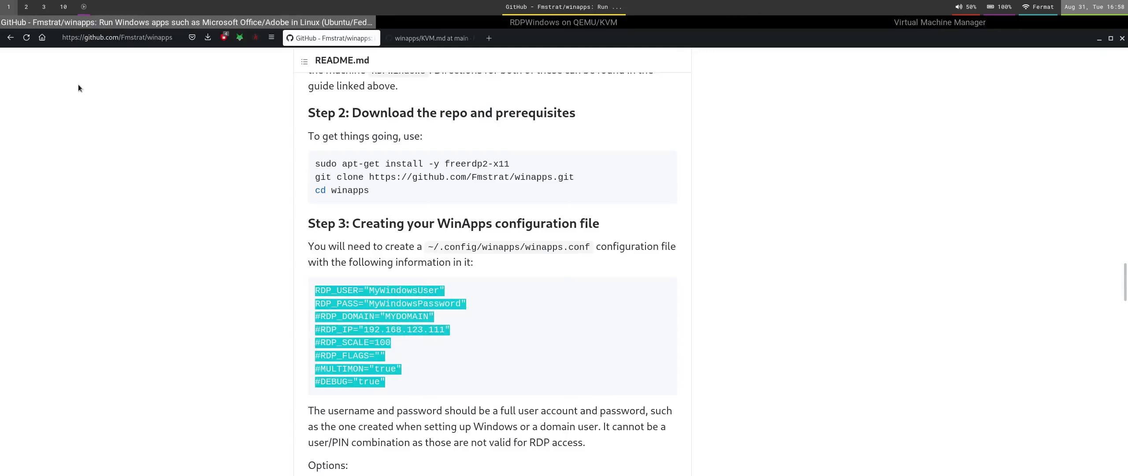
{"action": "key", "text": "super+Right"}
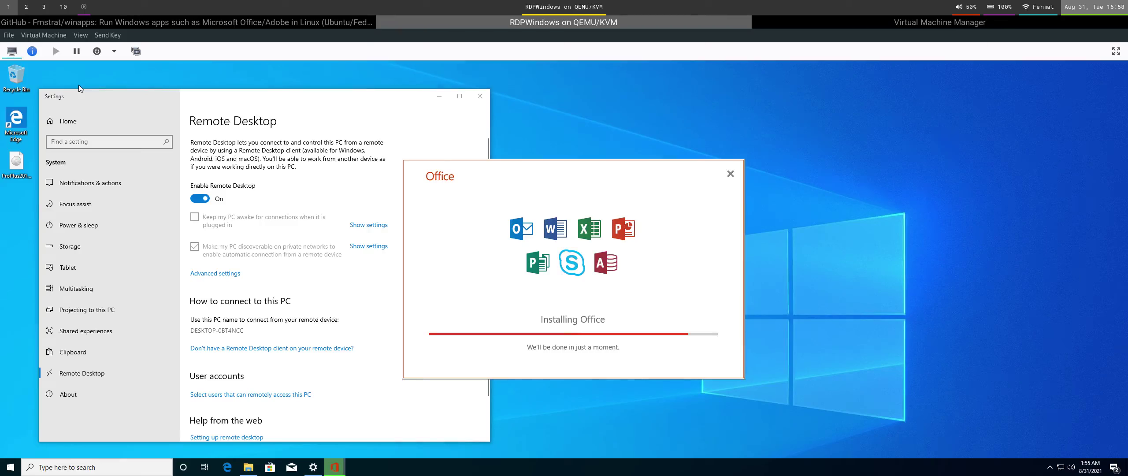
{"action": "left_click", "coordinate": [373, 26]}
{"action": "left_click", "coordinate": [384, 28]}
{"action": "key", "text": "super+r"}
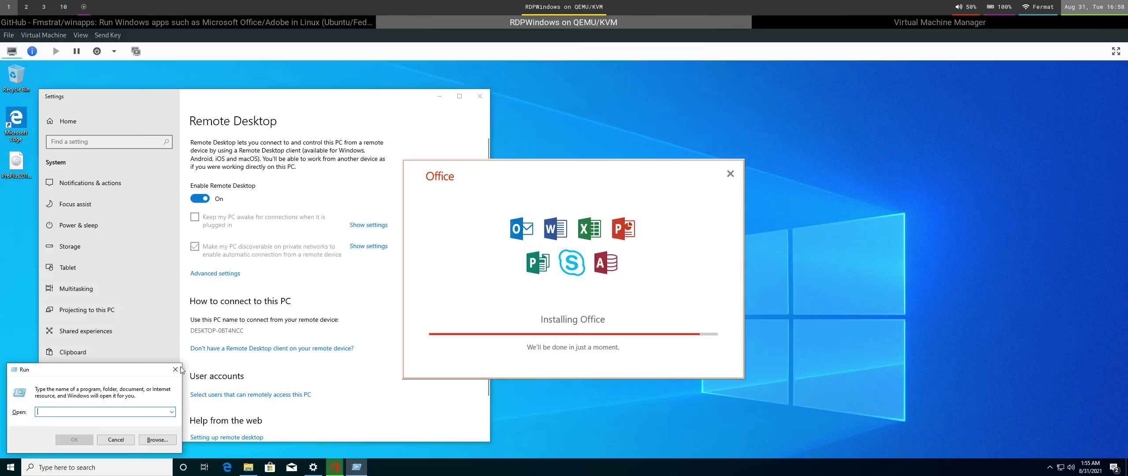
{"action": "left_click", "coordinate": [176, 369]}
Review the README page in Firefox, then return to the RDPWindows virtual machine.
{"action": "left_click", "coordinate": [308, 21]}
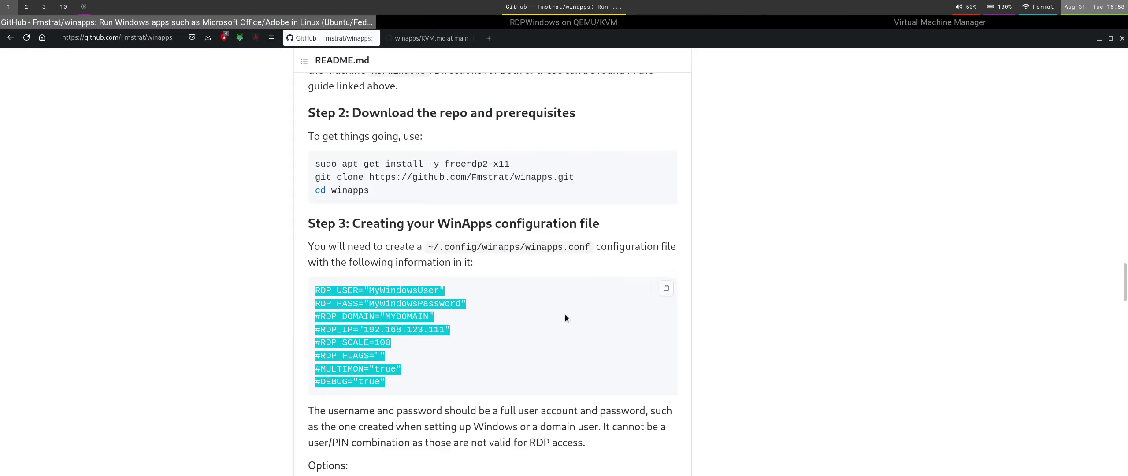
{"action": "scroll", "coordinate": [560, 315], "scroll_direction": "down", "scroll_amount": 5}
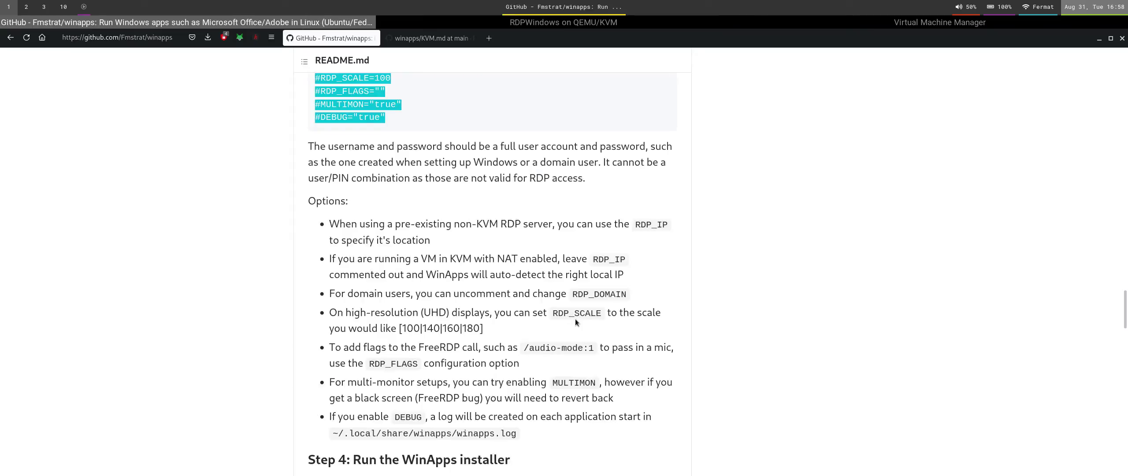
{"action": "scroll", "coordinate": [575, 320], "scroll_direction": "down", "scroll_amount": 4}
{"action": "scroll", "coordinate": [573, 319], "scroll_direction": "up", "scroll_amount": 6}
{"action": "scroll", "coordinate": [571, 316], "scroll_direction": "up", "scroll_amount": 2}
{"action": "left_click", "coordinate": [486, 23]}
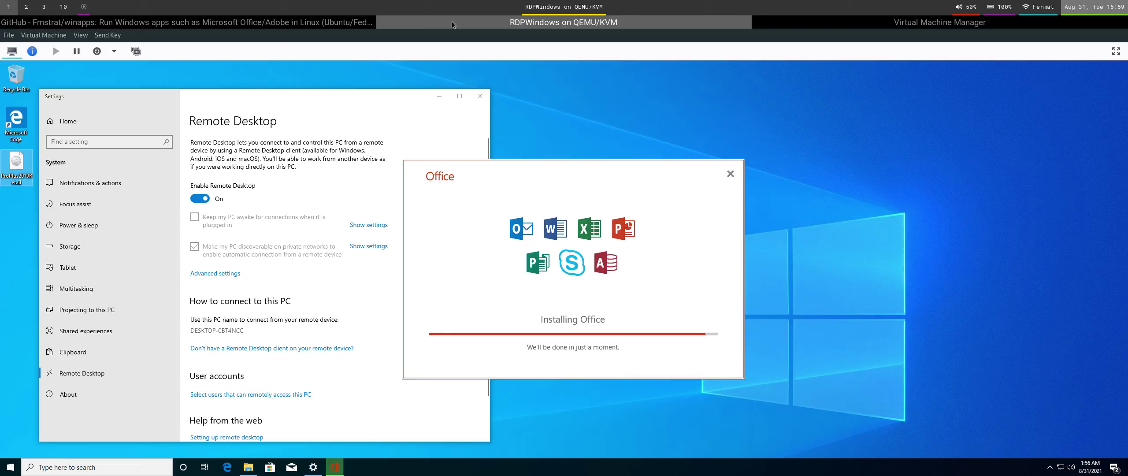
Check the Office installation progress in the RDPWindows VM and glance at the README.
{"action": "scroll", "coordinate": [451, 22], "scroll_direction": "up", "scroll_amount": 1}
{"action": "scroll", "coordinate": [467, 269], "scroll_direction": "down", "scroll_amount": 3}
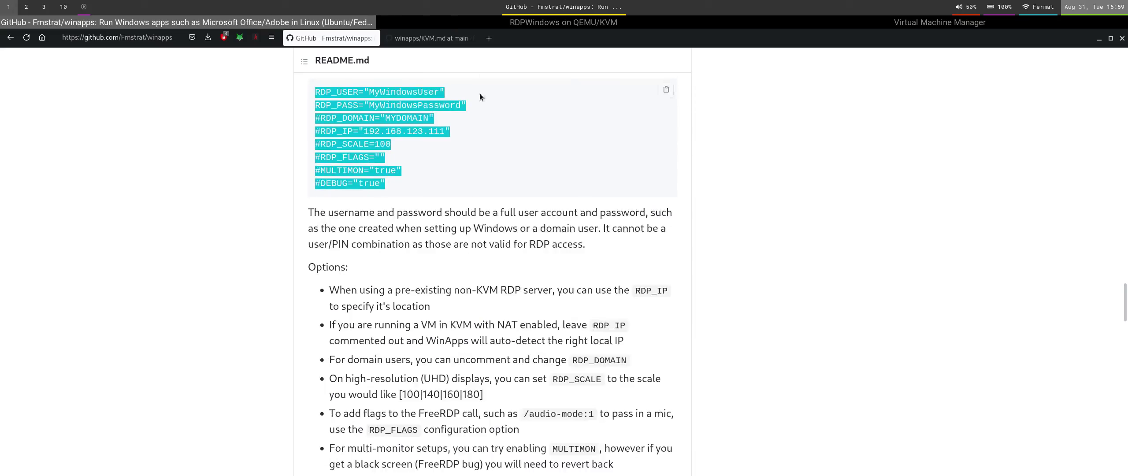
{"action": "left_click", "coordinate": [491, 23]}
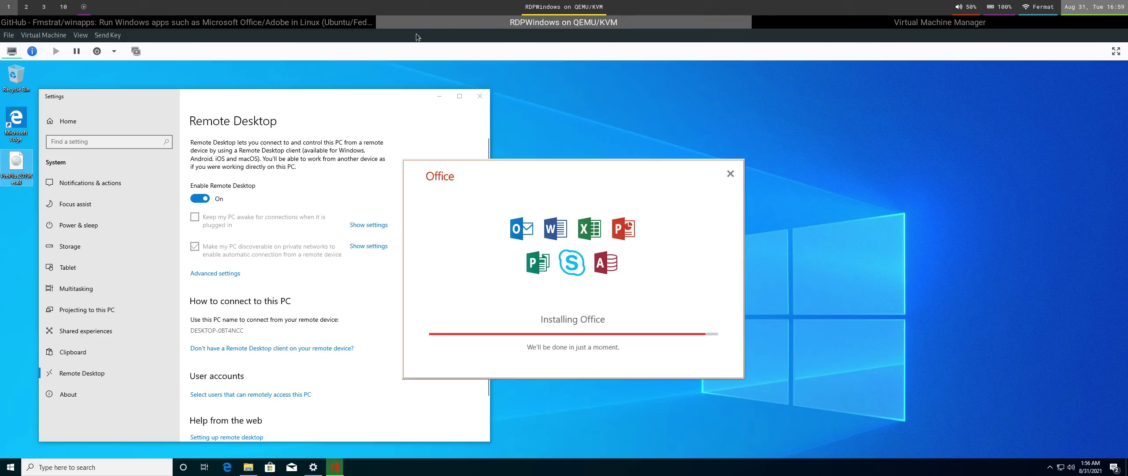
{"action": "scroll", "coordinate": [391, 21], "scroll_direction": "up", "scroll_amount": 1}
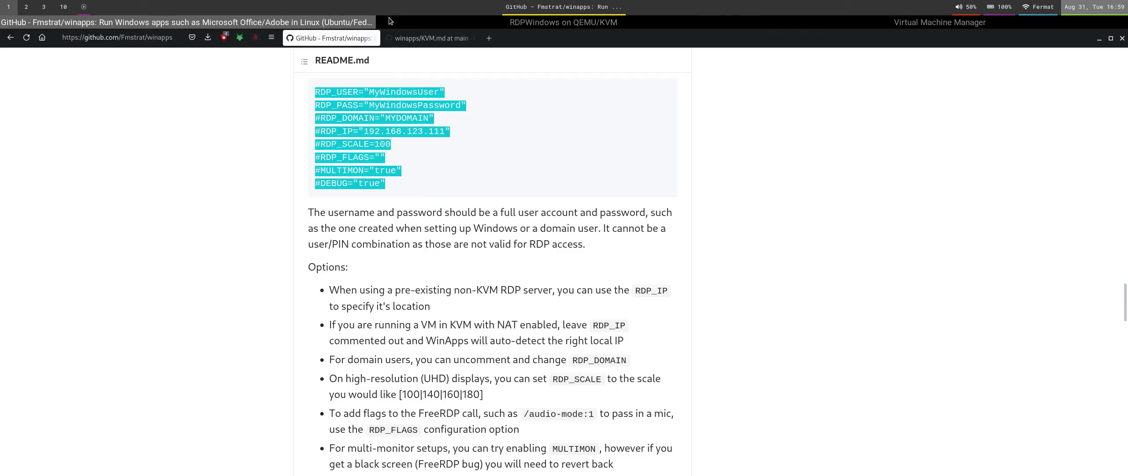
{"action": "scroll", "coordinate": [391, 22], "scroll_direction": "down", "scroll_amount": 1}
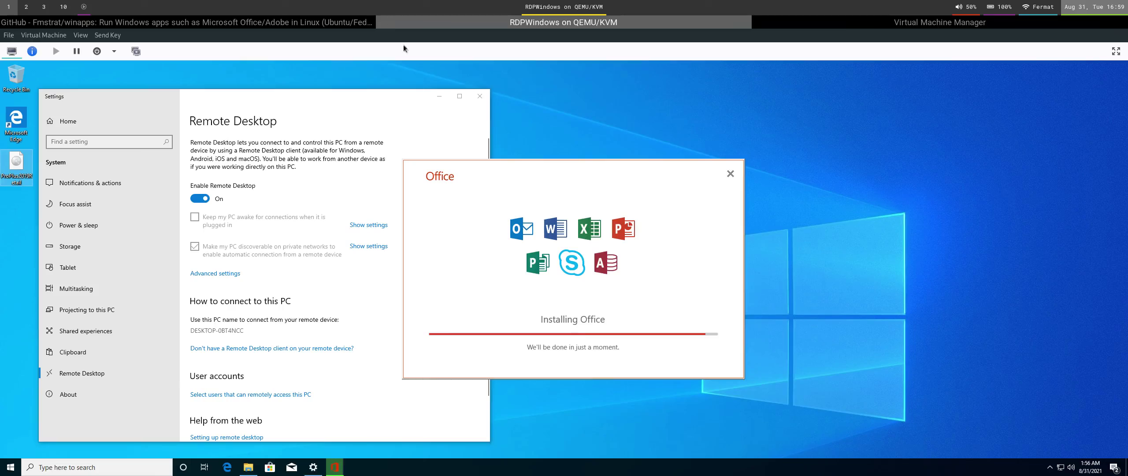
{"action": "left_click", "coordinate": [332, 24]}
{"action": "left_click", "coordinate": [391, 21]}
Cycle through the VM list and recorder workspace, then bring the RDPWindows display back.
{"action": "key", "text": "super"}
{"action": "left_click", "coordinate": [823, 25]}
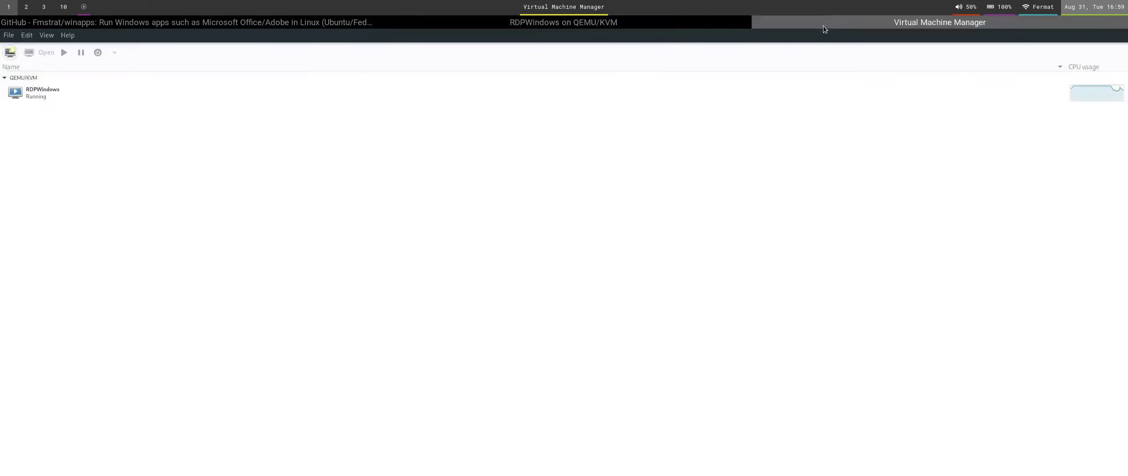
{"action": "key", "text": "super+0"}
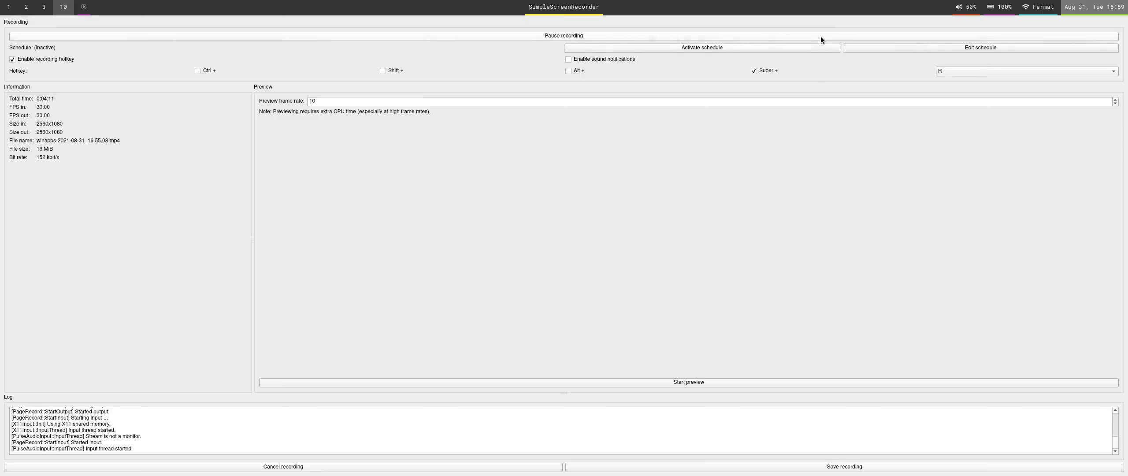
{"action": "key", "text": "super+1"}
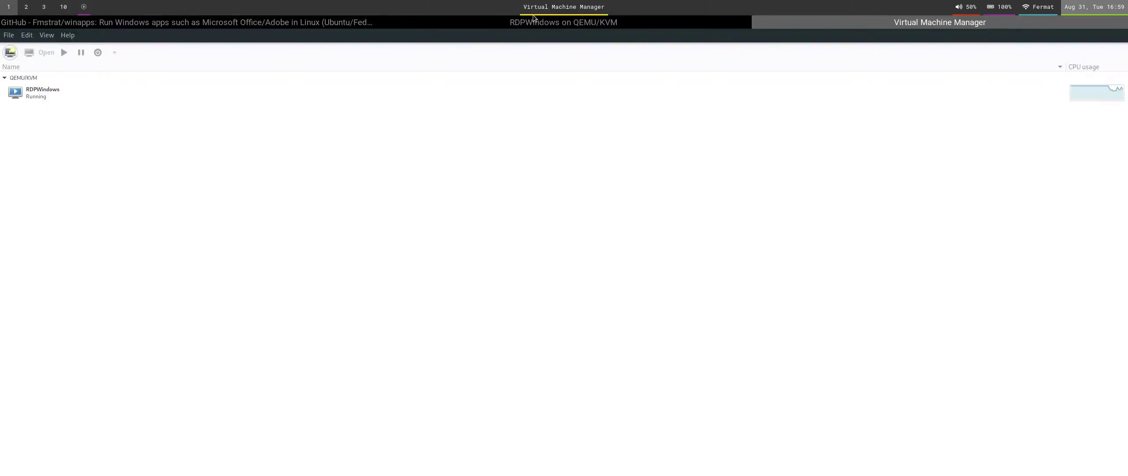
{"action": "left_click", "coordinate": [533, 21]}
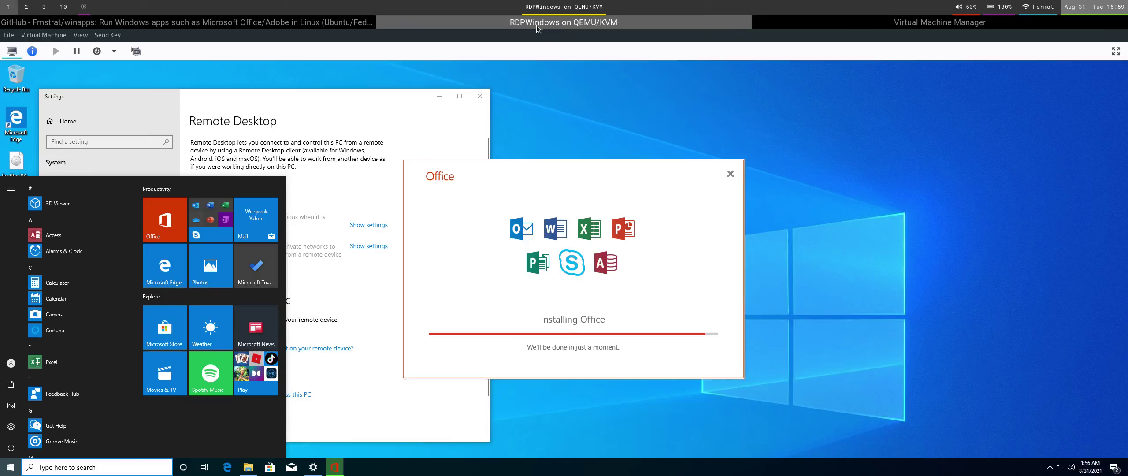
{"action": "left_click", "coordinate": [362, 302]}
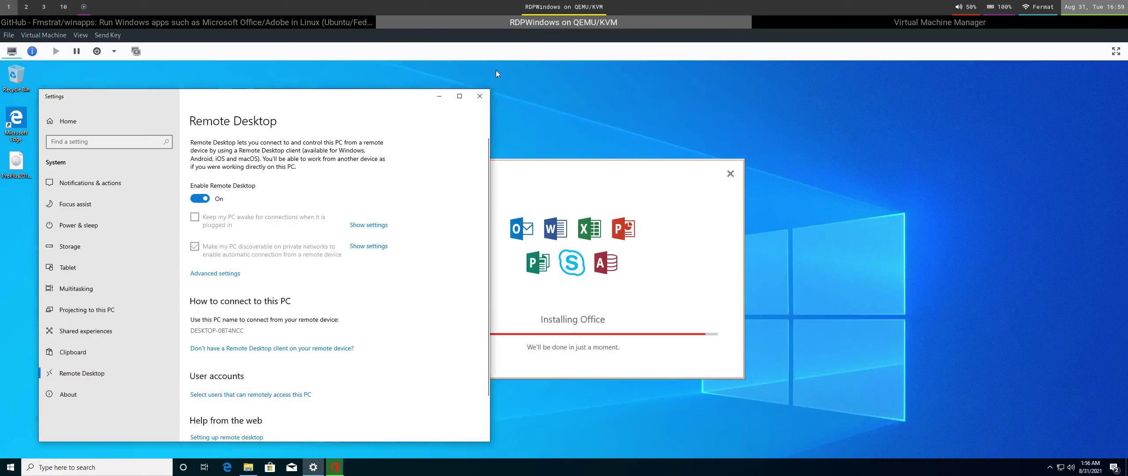
{"action": "left_click", "coordinate": [779, 23]}
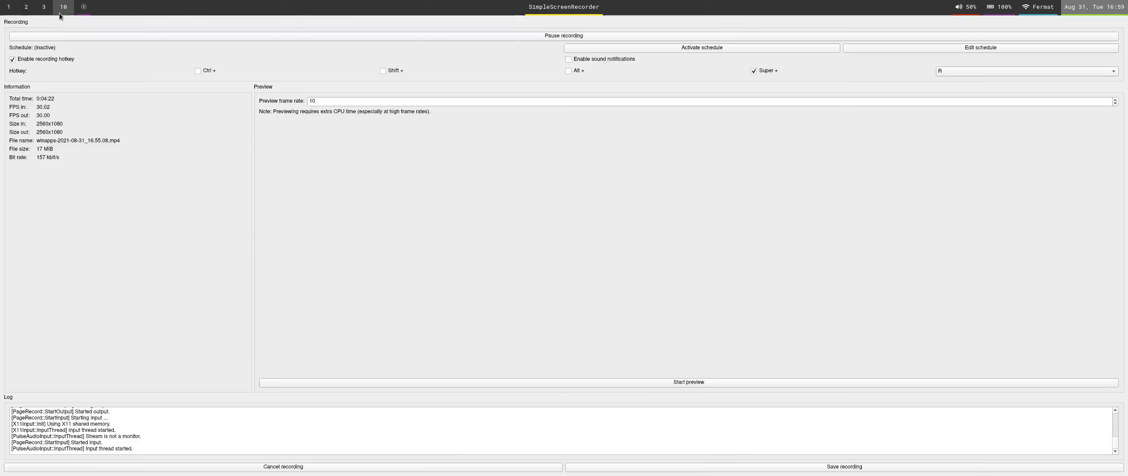
{"action": "left_click", "coordinate": [60, 13]}
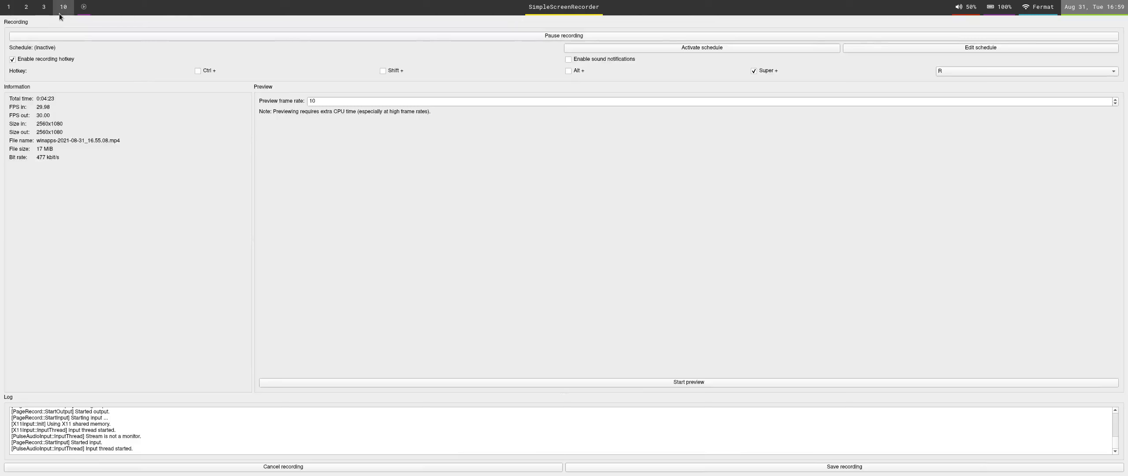
{"action": "left_click", "coordinate": [7, 12]}
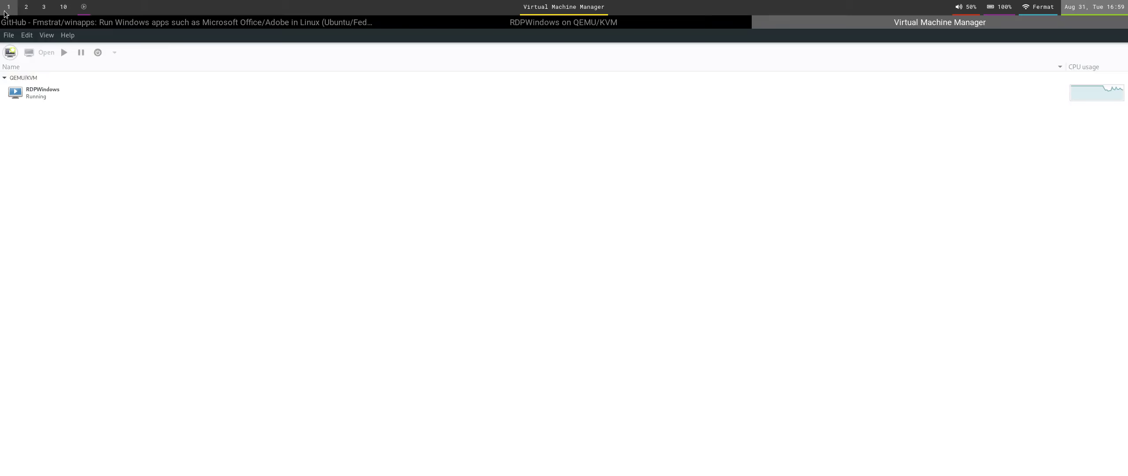
{"action": "left_click", "coordinate": [468, 22]}
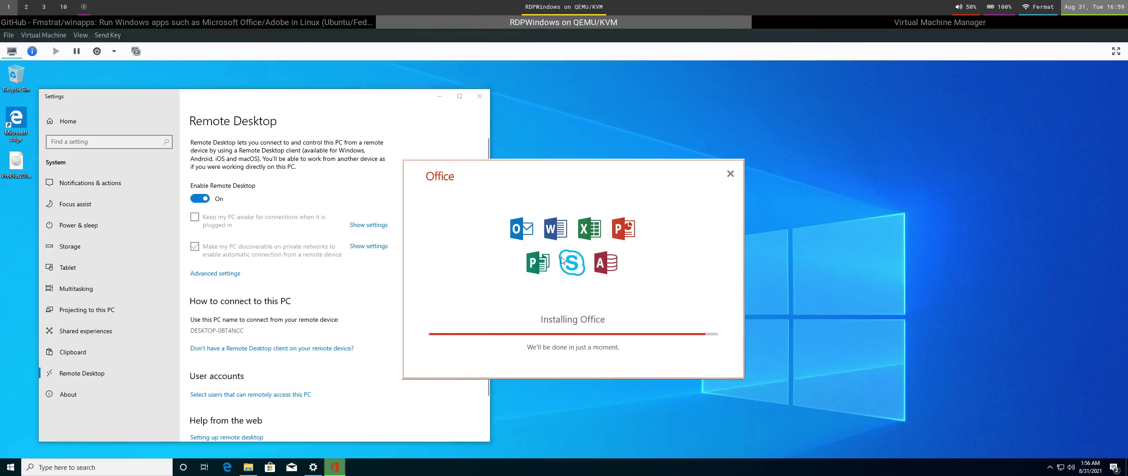
Open the KVM.md guide from the winapps README and scroll to its final instructions.
{"action": "left_click", "coordinate": [353, 22]}
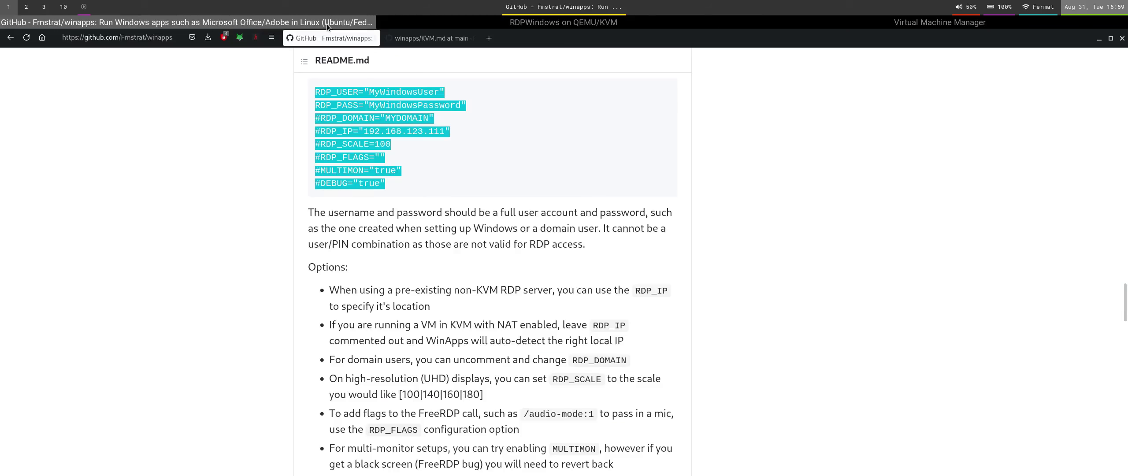
{"action": "scroll", "coordinate": [506, 311], "scroll_direction": "down", "scroll_amount": 7}
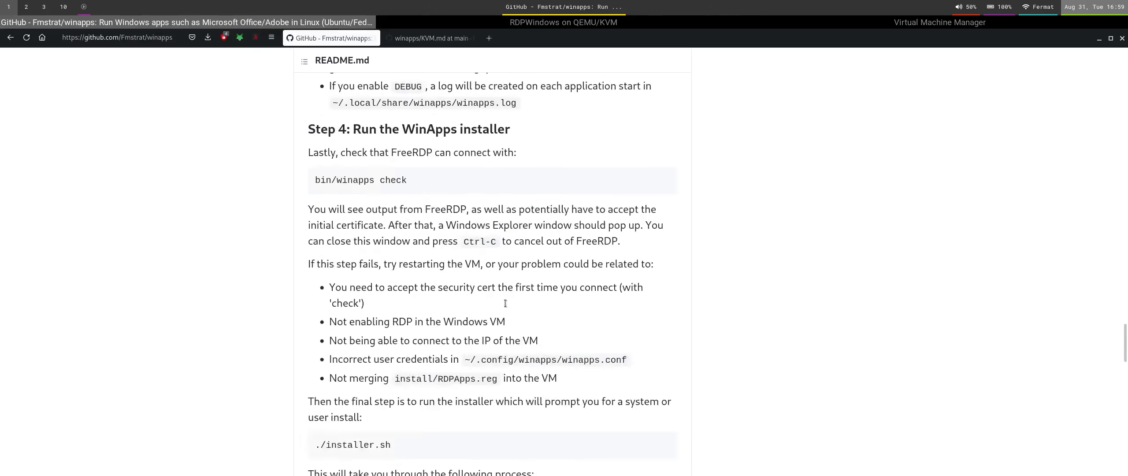
{"action": "scroll", "coordinate": [506, 308], "scroll_direction": "up", "scroll_amount": 5}
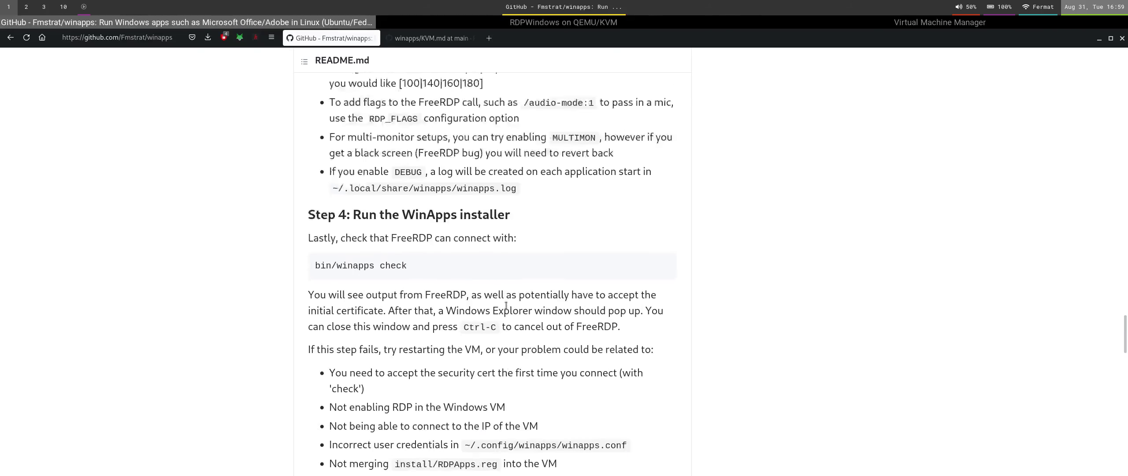
{"action": "left_click", "coordinate": [414, 39]}
{"action": "scroll", "coordinate": [478, 313], "scroll_direction": "down", "scroll_amount": 10}
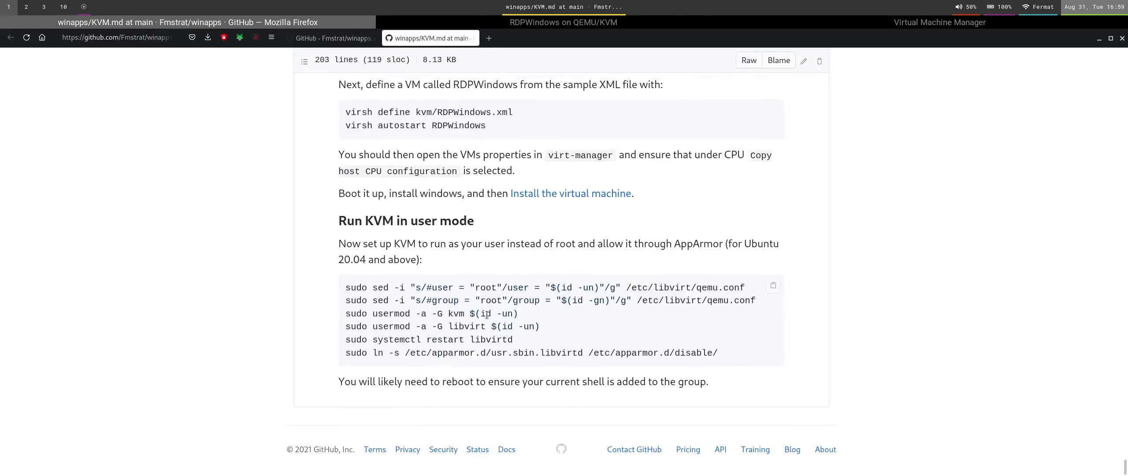
{"action": "scroll", "coordinate": [486, 315], "scroll_direction": "up", "scroll_amount": 10}
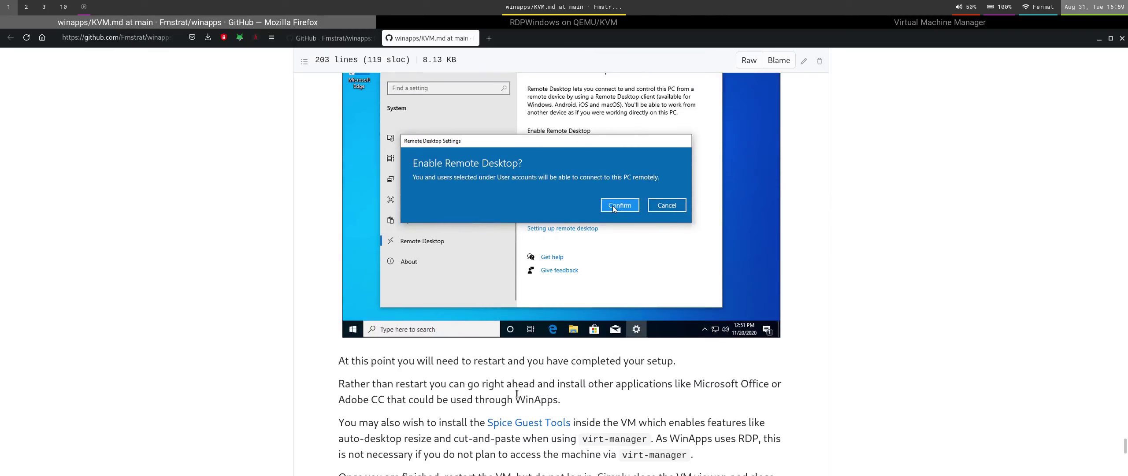
{"action": "scroll", "coordinate": [517, 394], "scroll_direction": "down", "scroll_amount": 3}
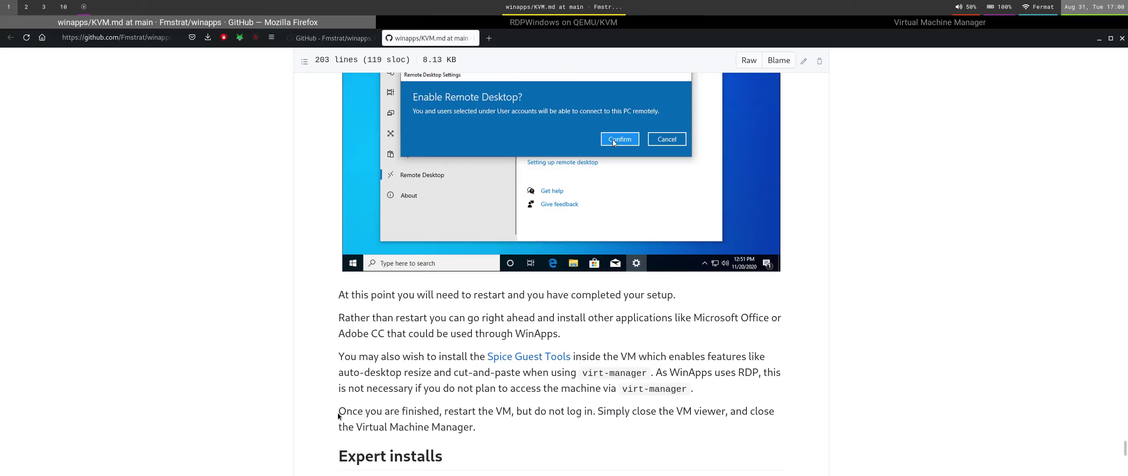
Select the 'Once you are finished' paragraph about restarting the VM, then return to the VM view.
{"action": "left_click_drag", "start_coordinate": [347, 412], "coordinate": [445, 432]}
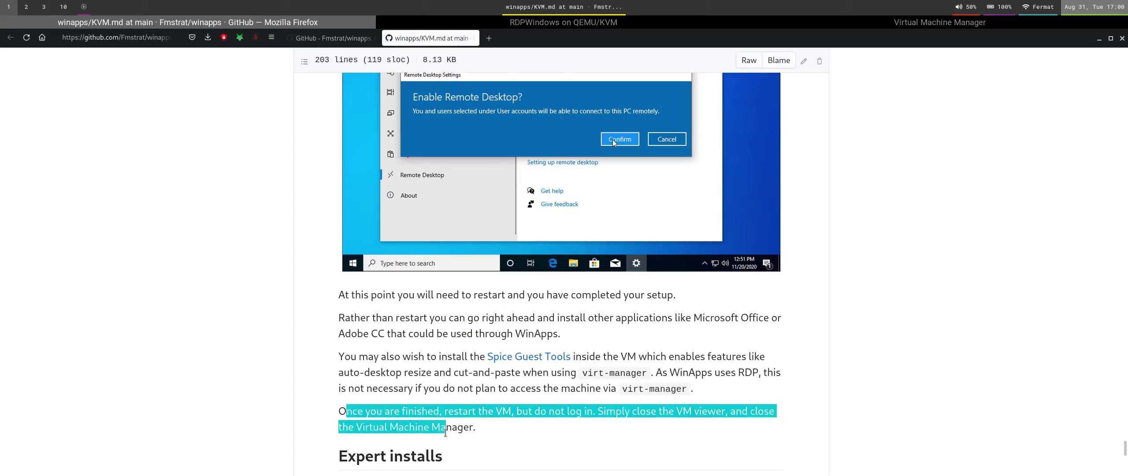
{"action": "left_click", "coordinate": [368, 424]}
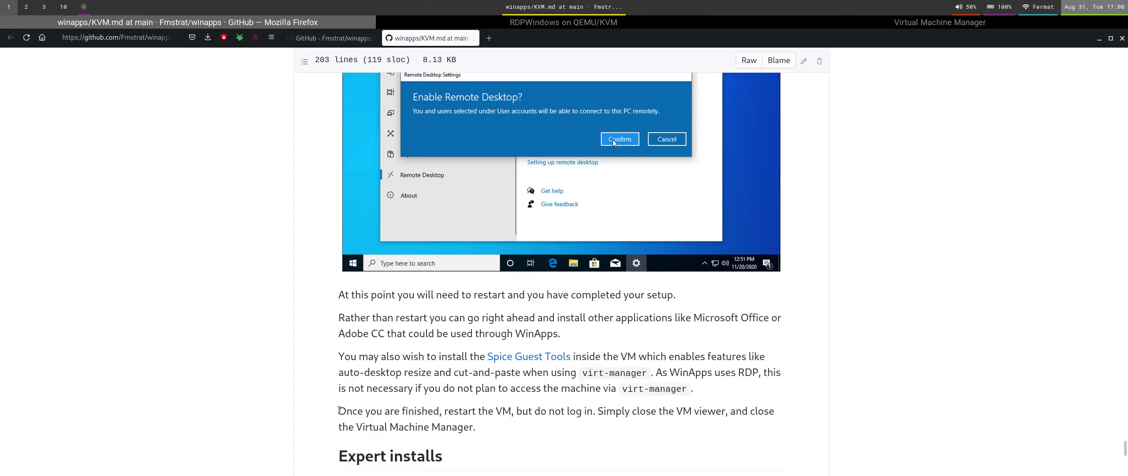
{"action": "left_click_drag", "start_coordinate": [338, 412], "coordinate": [483, 430]}
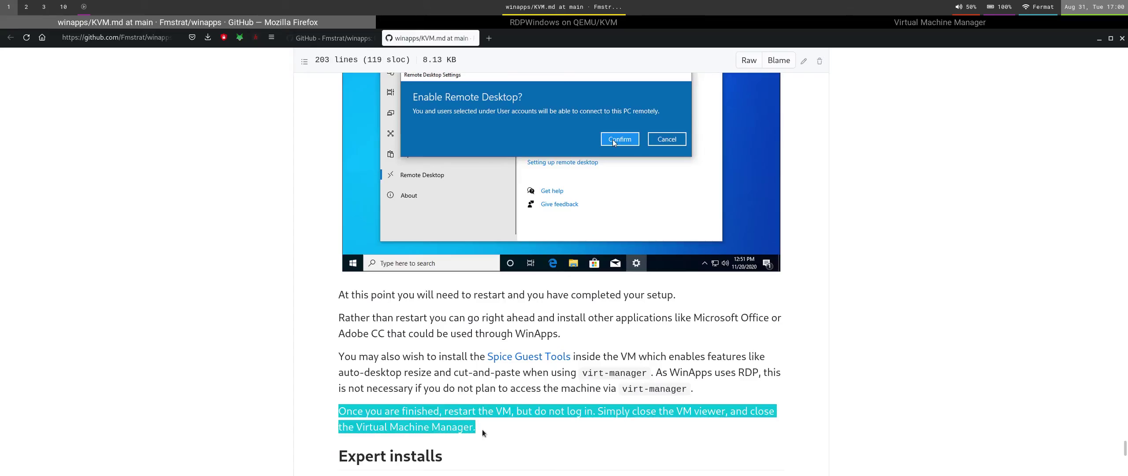
{"action": "left_click", "coordinate": [574, 26]}
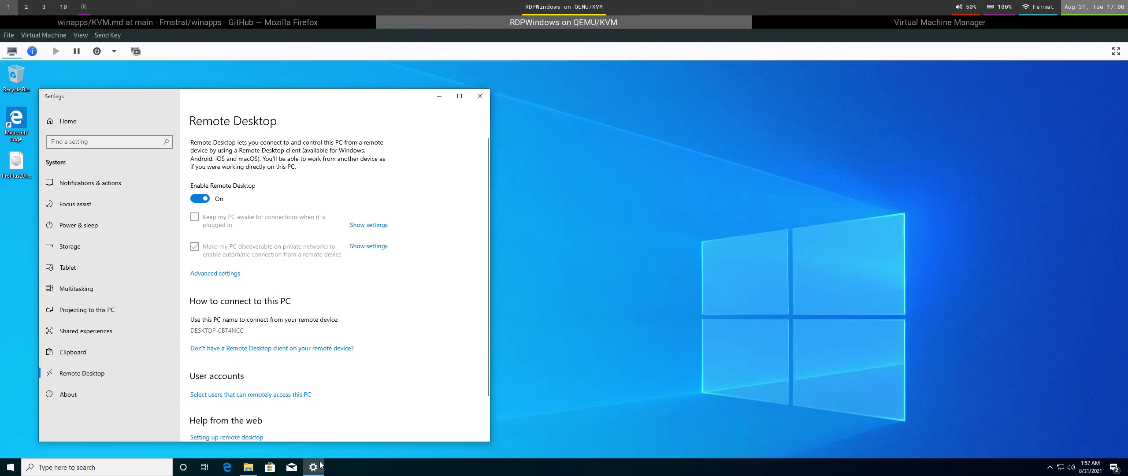
Search the Windows Start menu for Office, then Excel, and launch Excel.
{"action": "mouse_move", "coordinate": [321, 465]}
{"action": "key", "text": "super"}
{"action": "type", "text": "off"}
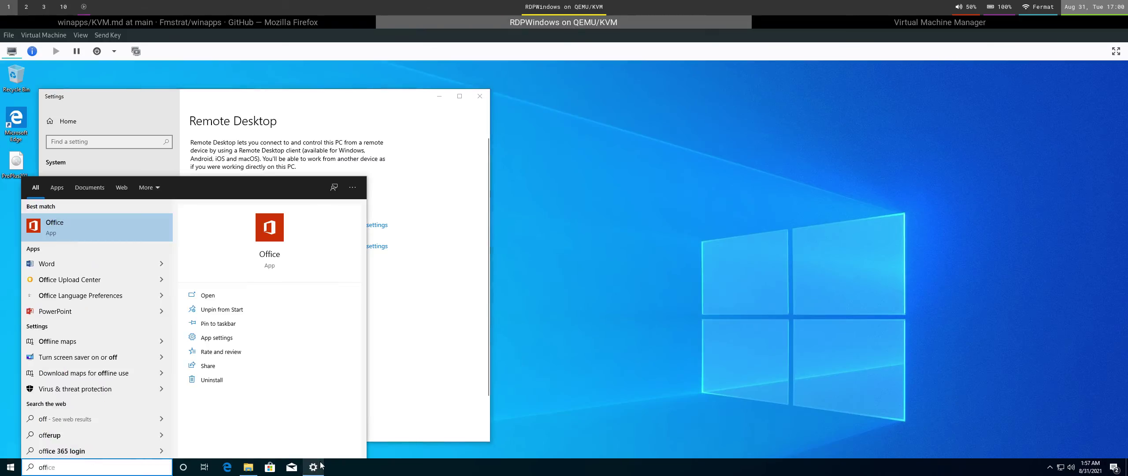
{"action": "key", "text": "Escape"}
{"action": "key", "text": "super"}
{"action": "type", "text": "exce"}
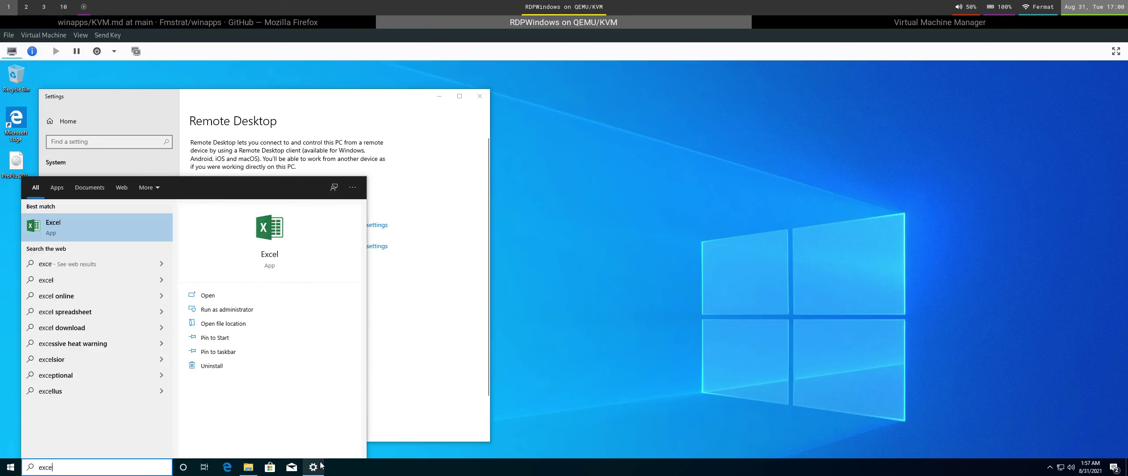
{"action": "key", "text": "Escape"}
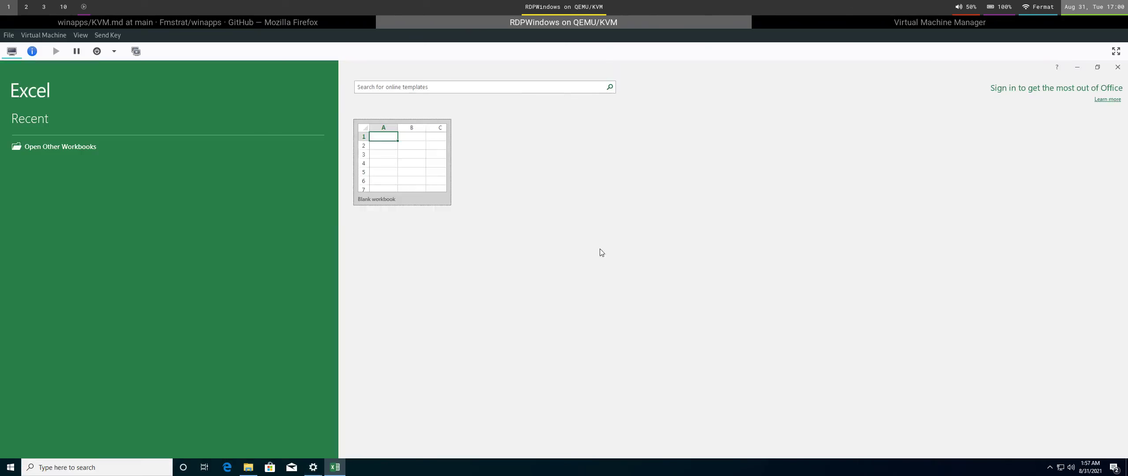
Dismiss Excel's product key prompt, relaunch Excel from Start, and dismiss the prompt again.
{"action": "key", "text": "super"}
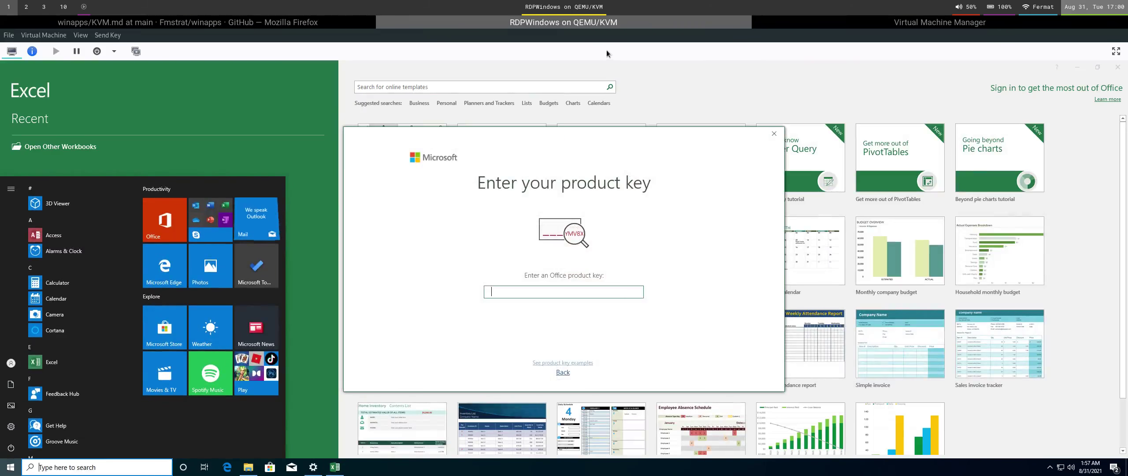
{"action": "left_click", "coordinate": [773, 133]}
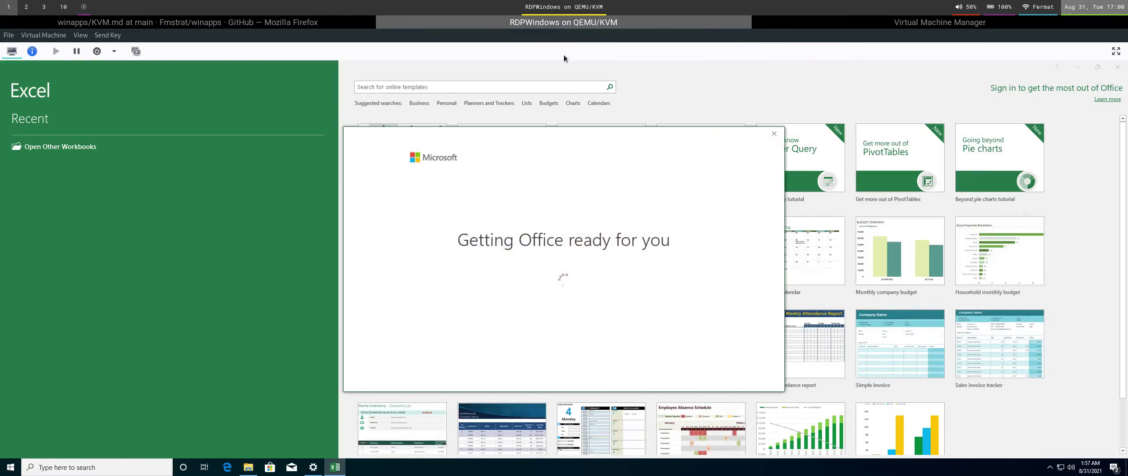
{"action": "left_click", "coordinate": [773, 134]}
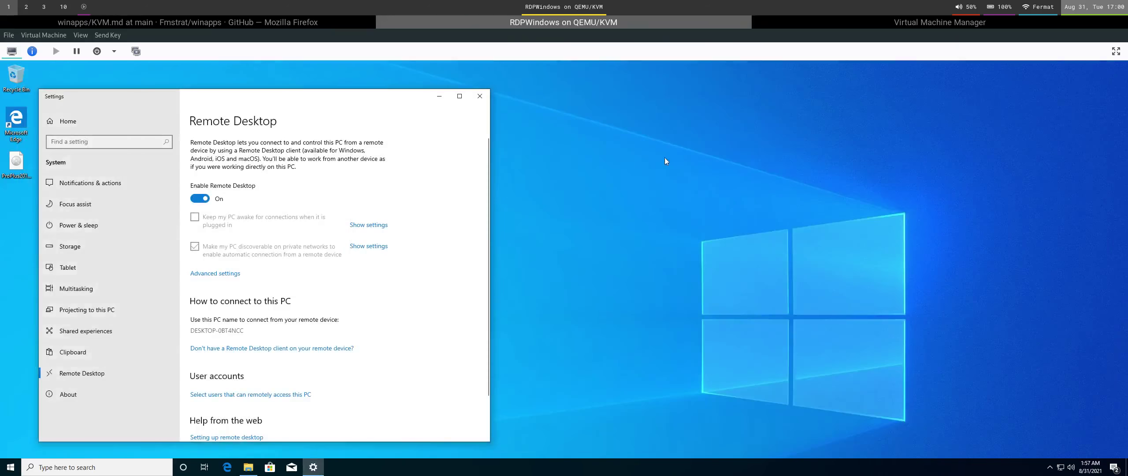
{"action": "key", "text": "super"}
{"action": "type", "text": "e"}
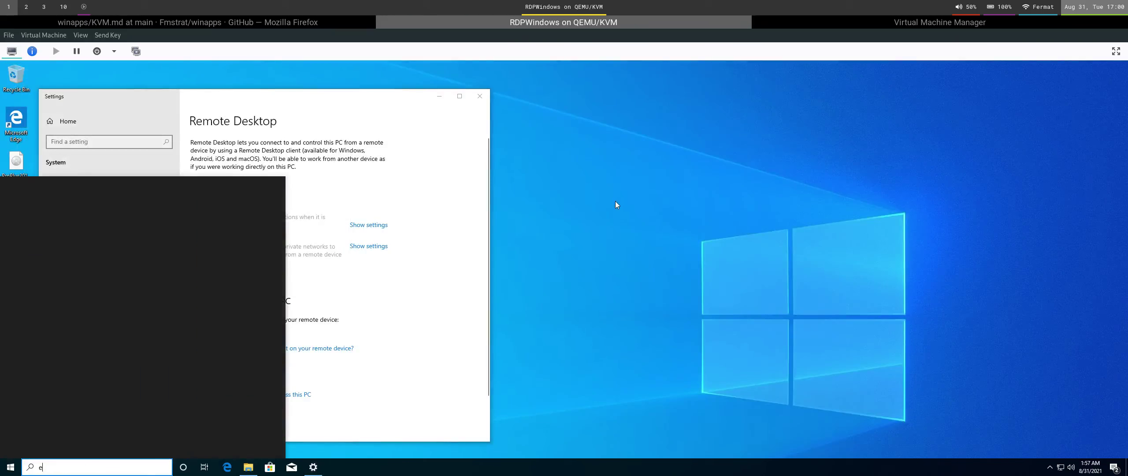
{"action": "type", "text": "xcel"}
{"action": "key", "text": "Escape"}
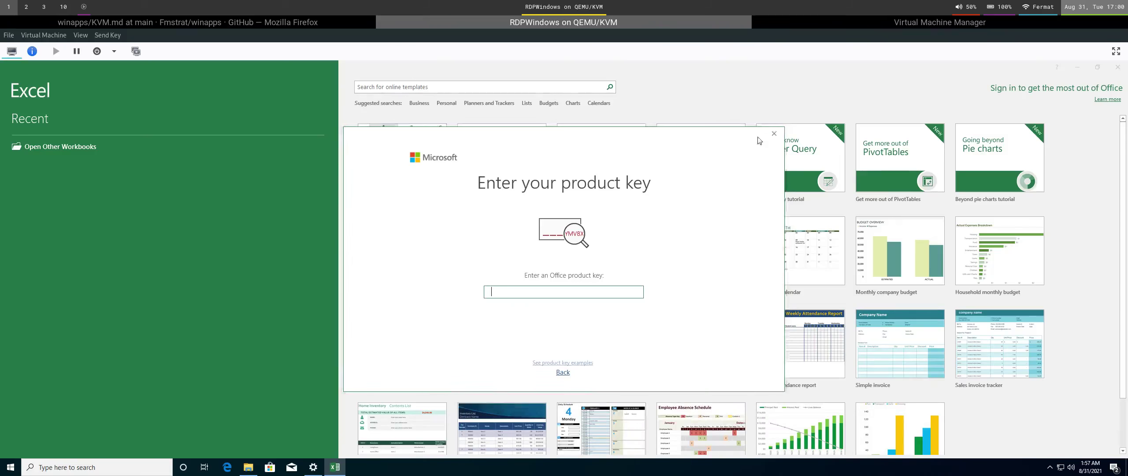
{"action": "left_click", "coordinate": [774, 133]}
Accept the licence, open a blank workbook, and resize Excel to half width beside Settings.
{"action": "left_click", "coordinate": [559, 334]}
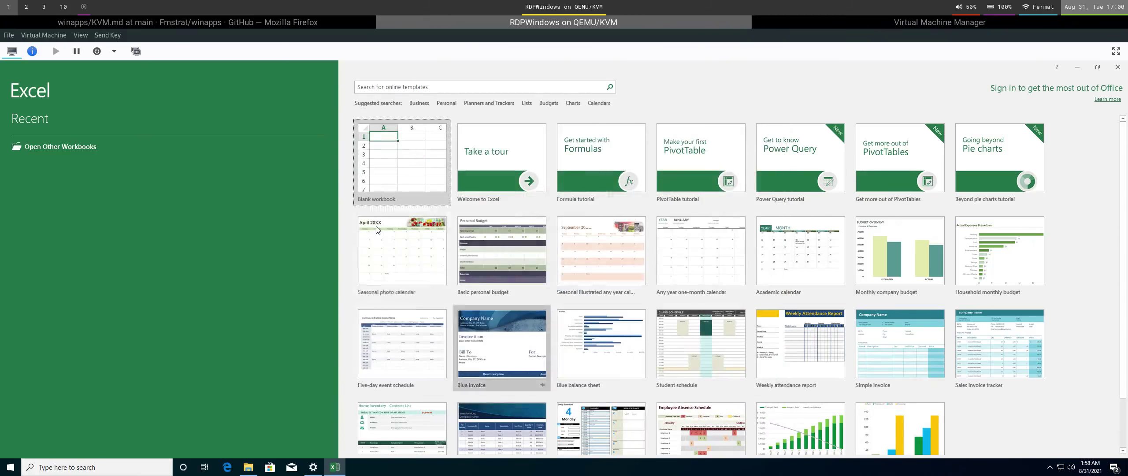
{"action": "left_click", "coordinate": [401, 163]}
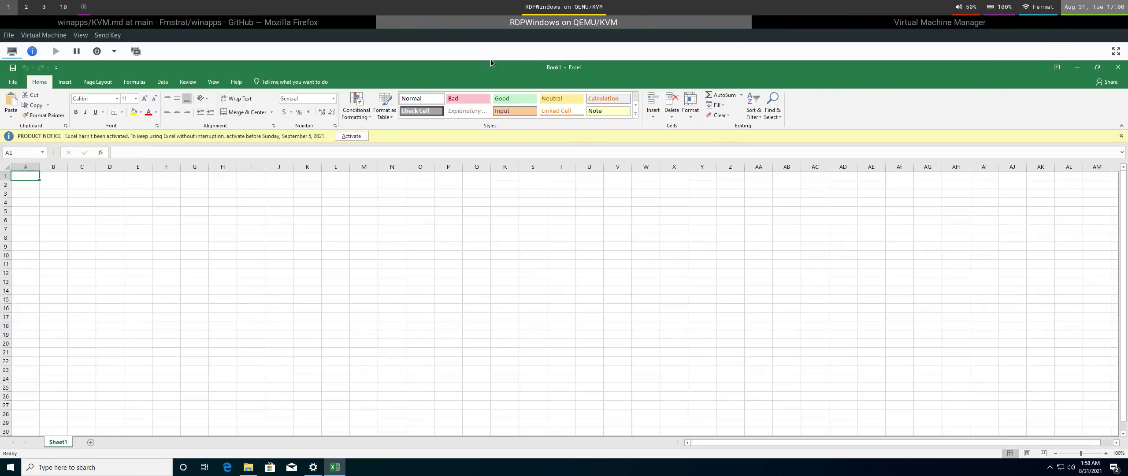
{"action": "left_click_drag", "start_coordinate": [497, 64], "coordinate": [556, 154]}
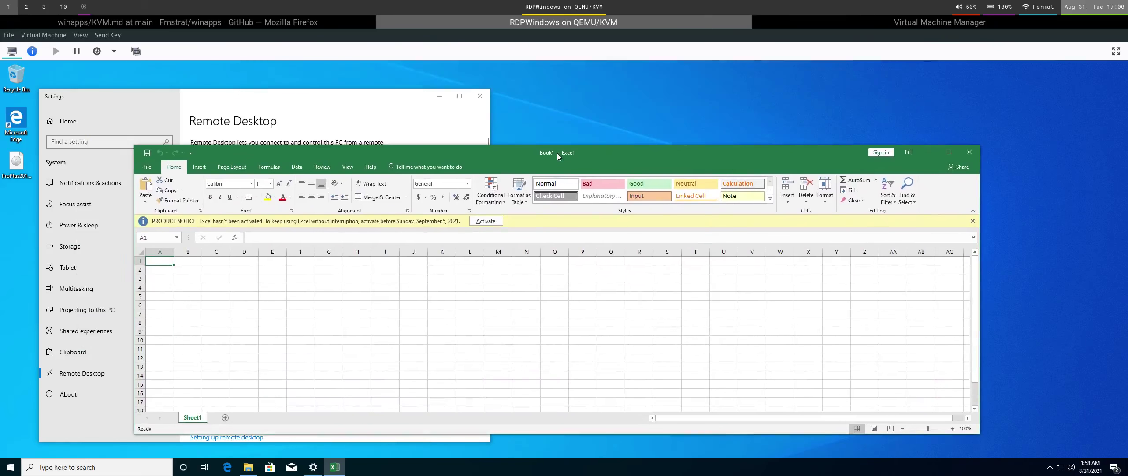
{"action": "left_click_drag", "start_coordinate": [979, 434], "coordinate": [513, 426]}
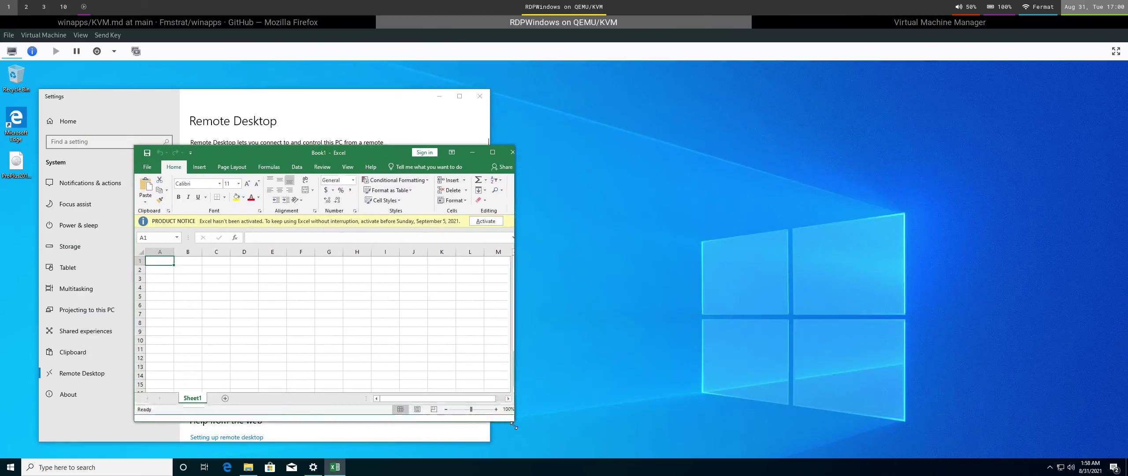
{"action": "left_click_drag", "start_coordinate": [324, 157], "coordinate": [713, 146]}
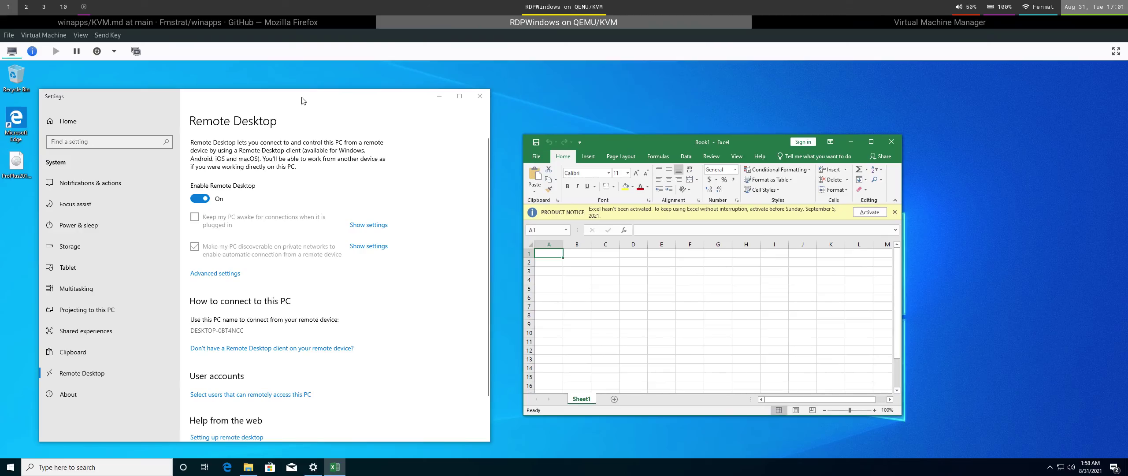
Move the Excel window up and left, then close Excel.
{"action": "key", "text": "super"}
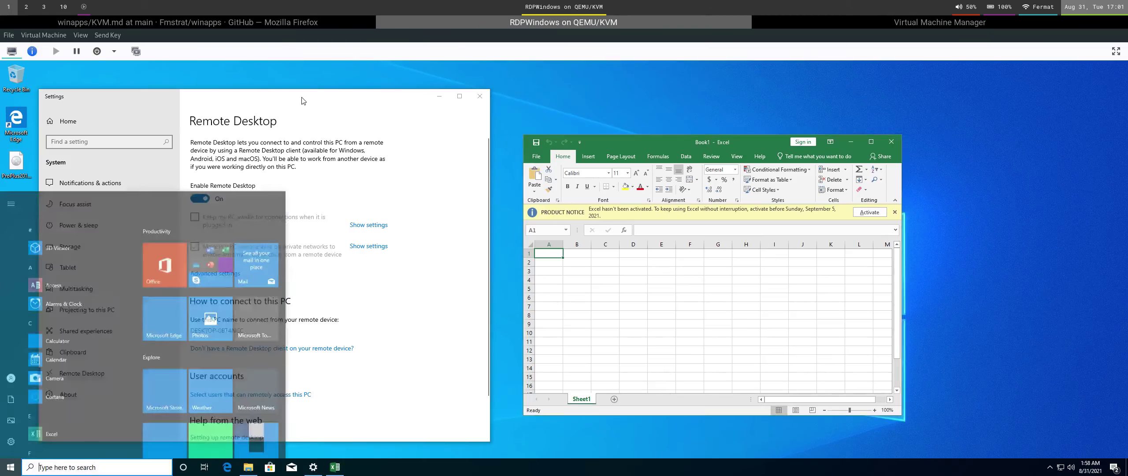
{"action": "left_click", "coordinate": [64, 5]}
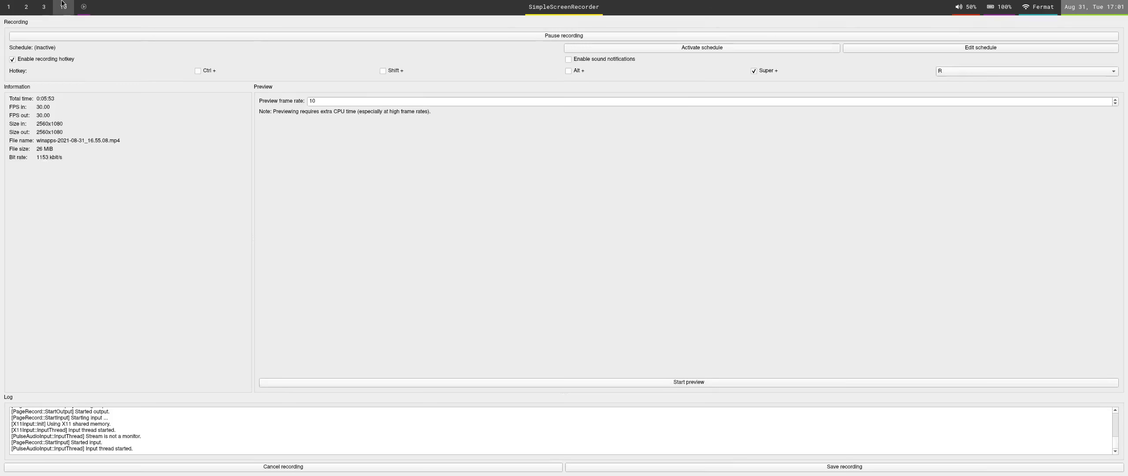
{"action": "left_click", "coordinate": [8, 6]}
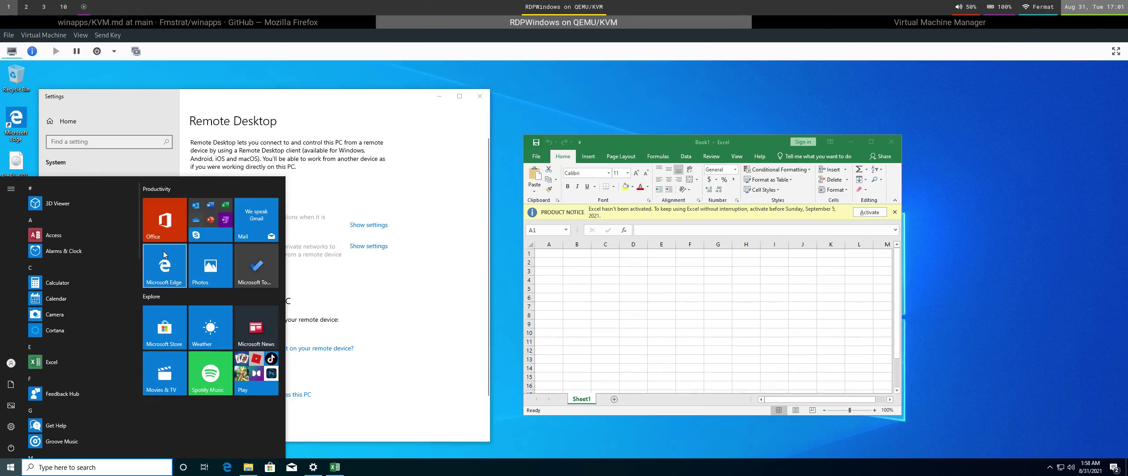
{"action": "left_click", "coordinate": [660, 317]}
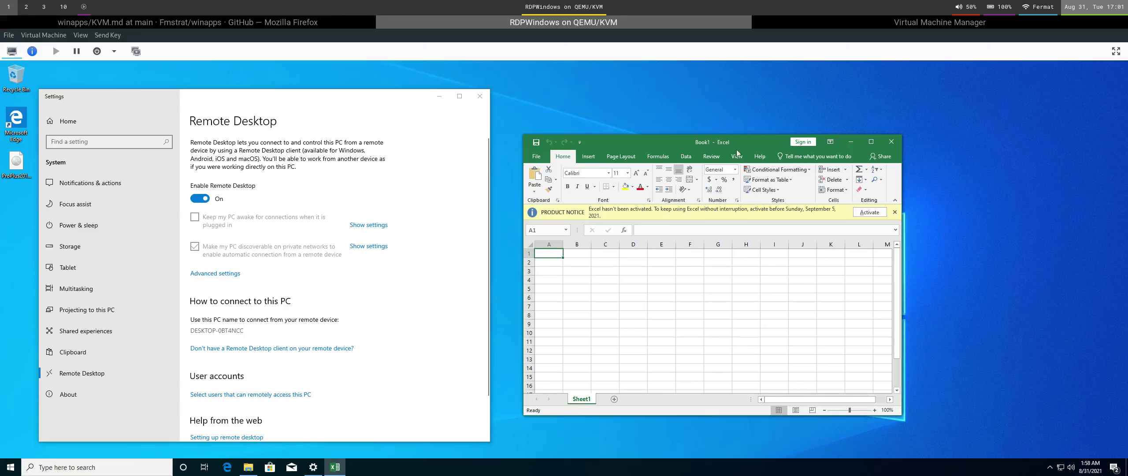
{"action": "left_click_drag", "start_coordinate": [722, 145], "coordinate": [701, 104]}
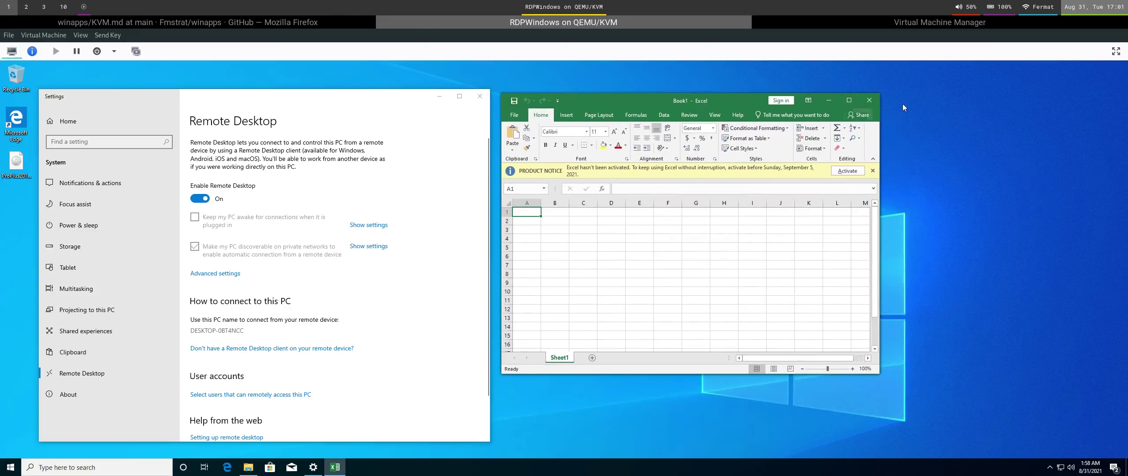
{"action": "left_click", "coordinate": [868, 100]}
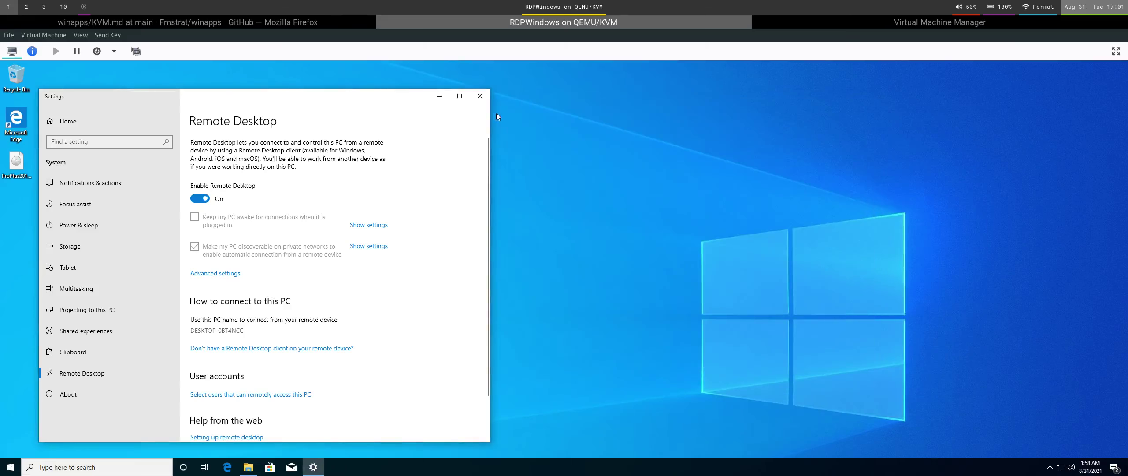
Close the Remote Desktop settings and restart the Windows guest from Start > Power.
{"action": "left_click", "coordinate": [479, 98]}
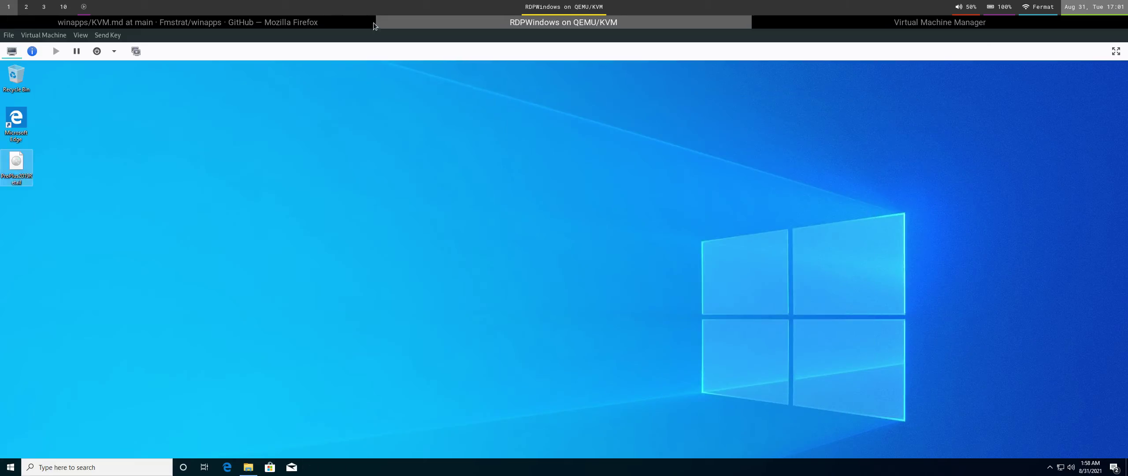
{"action": "left_click", "coordinate": [10, 467]}
{"action": "left_click", "coordinate": [10, 447]}
{"action": "left_click", "coordinate": [29, 423]}
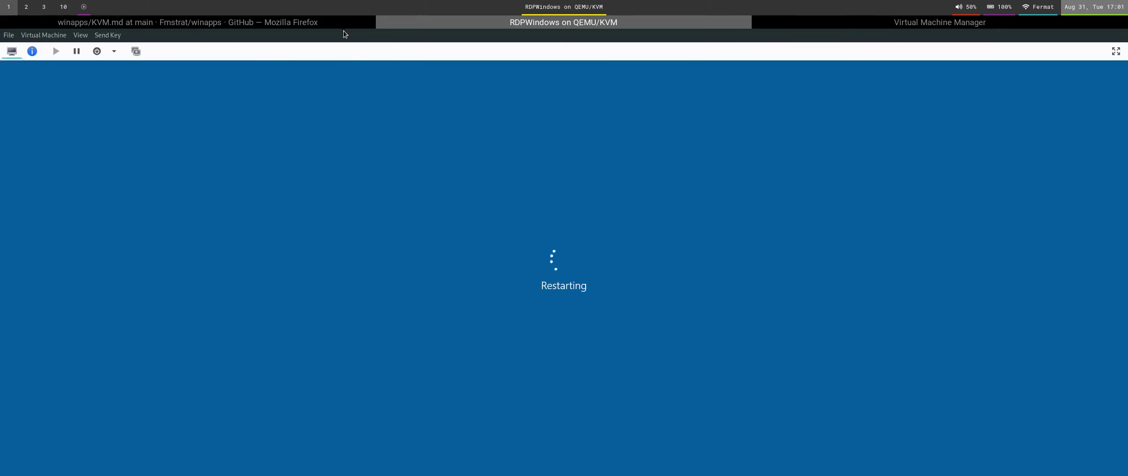
In KVM.md, highlight the 'do not log in' note and the close-the-viewer instruction, then return to the VM.
{"action": "left_click", "coordinate": [343, 24]}
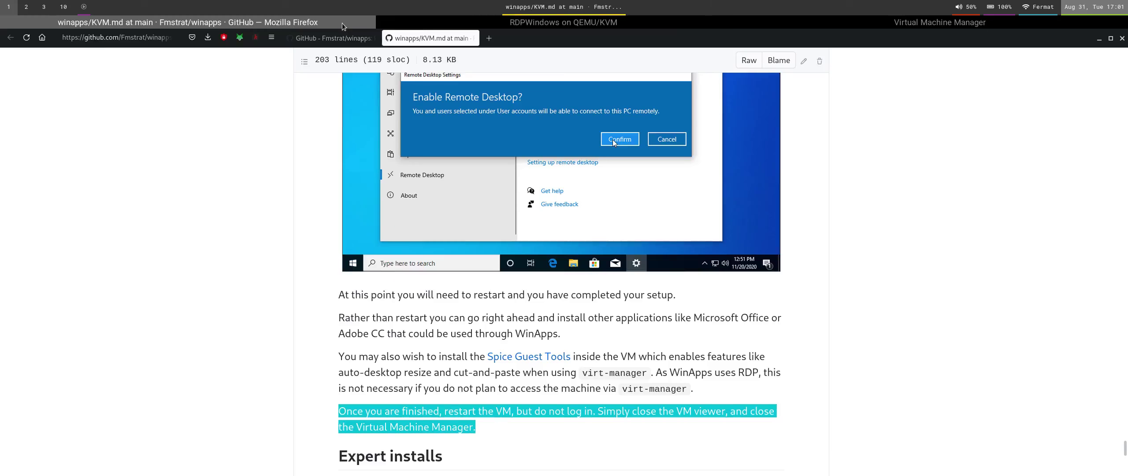
{"action": "scroll", "coordinate": [524, 408], "scroll_direction": "down", "scroll_amount": 3}
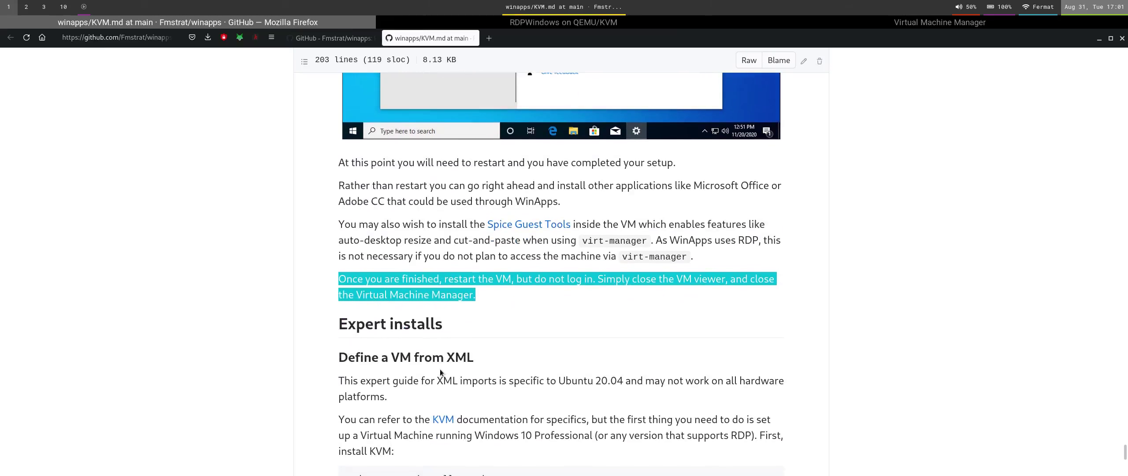
{"action": "left_click", "coordinate": [498, 307]}
{"action": "left_click_drag", "start_coordinate": [540, 279], "coordinate": [595, 280]}
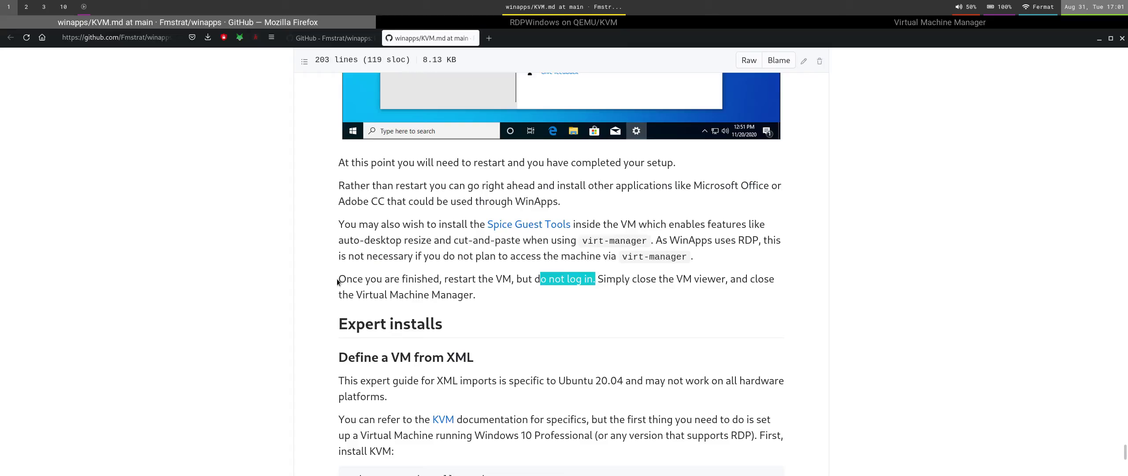
{"action": "left_click_drag", "start_coordinate": [338, 279], "coordinate": [451, 289]}
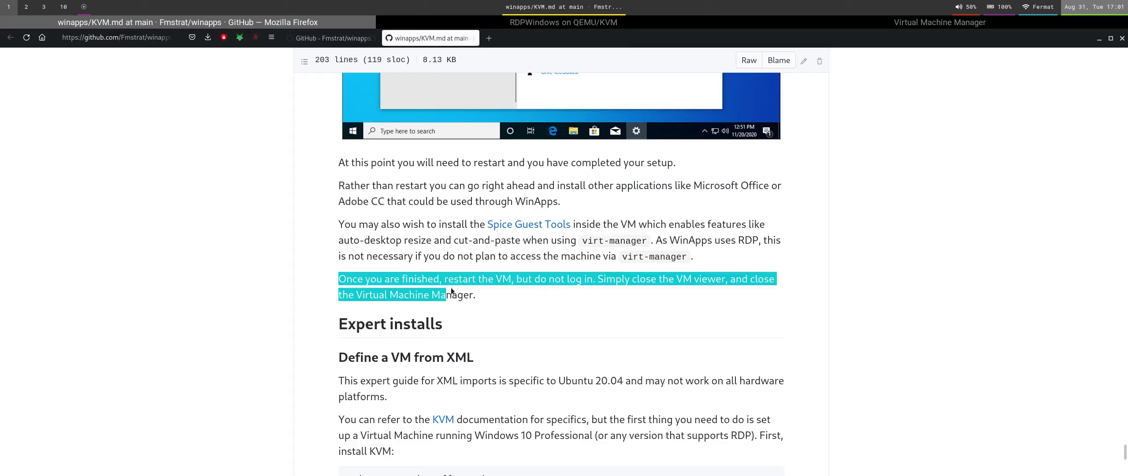
{"action": "left_click", "coordinate": [569, 23]}
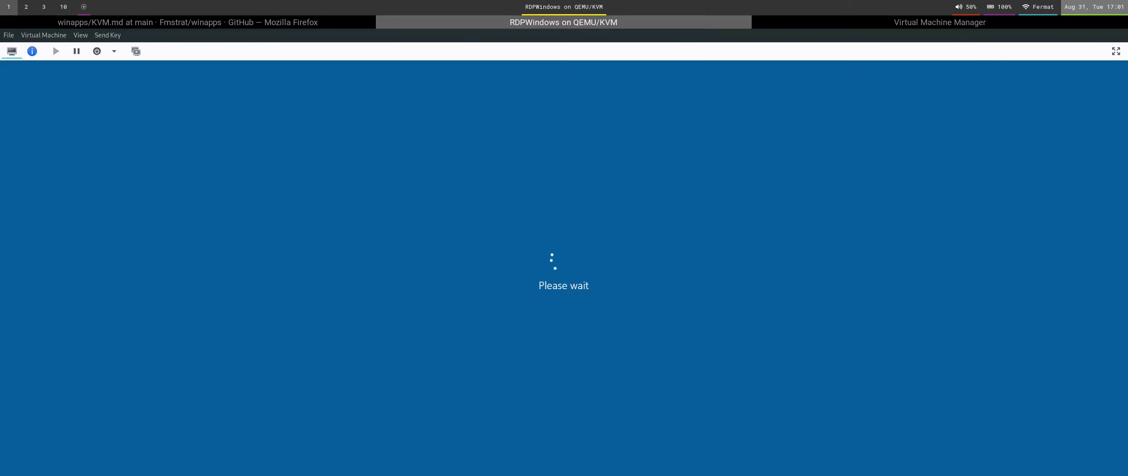
Leave Windows at its lock screen without signing in and quit the VM viewer from its File menu.
{"action": "left_click", "coordinate": [370, 20]}
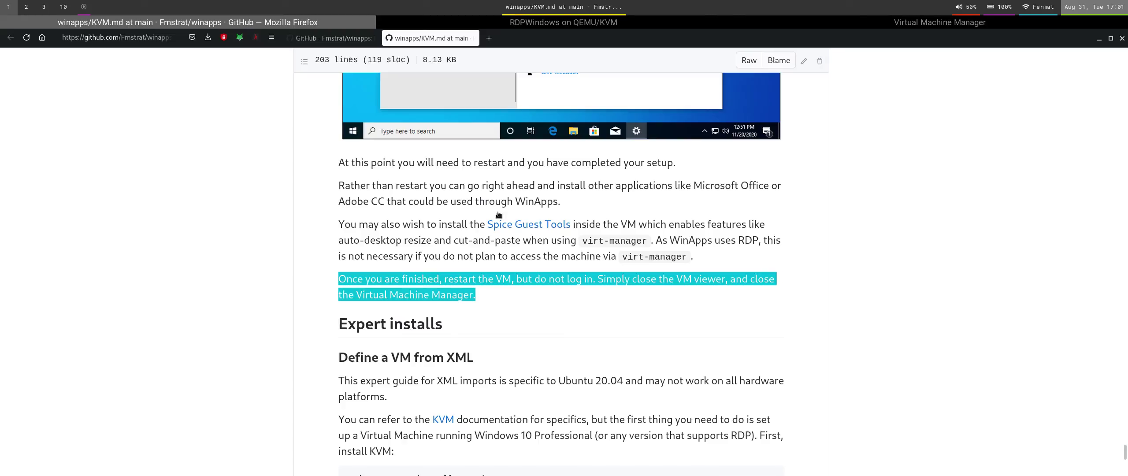
{"action": "left_click", "coordinate": [530, 26]}
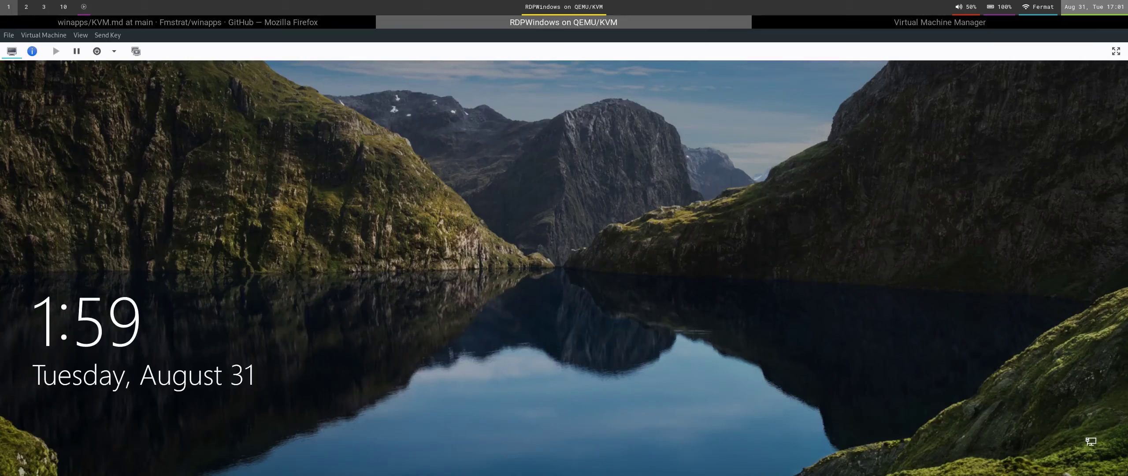
{"action": "left_click", "coordinate": [734, 380]}
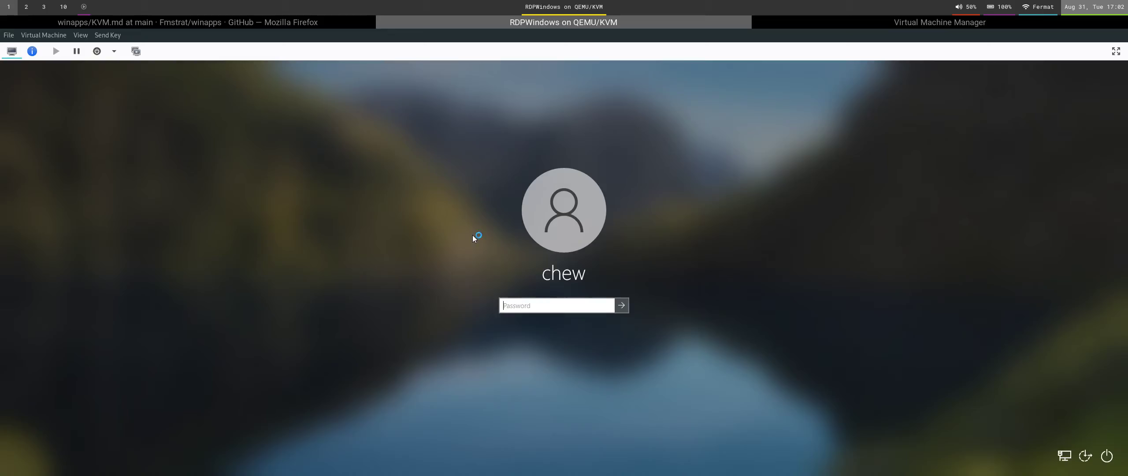
{"action": "type", "text": "•"}
{"action": "left_click", "coordinate": [118, 35]}
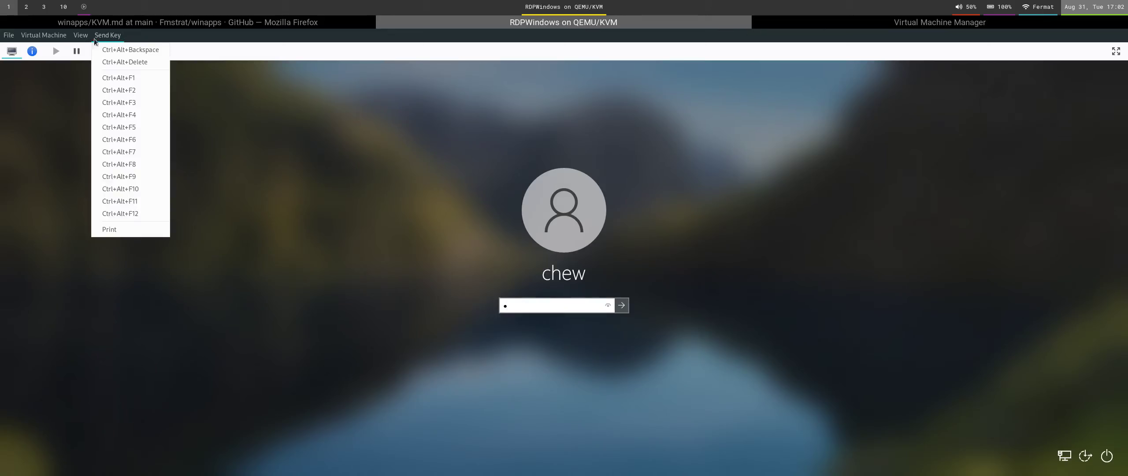
{"action": "mouse_move", "coordinate": [44, 35]}
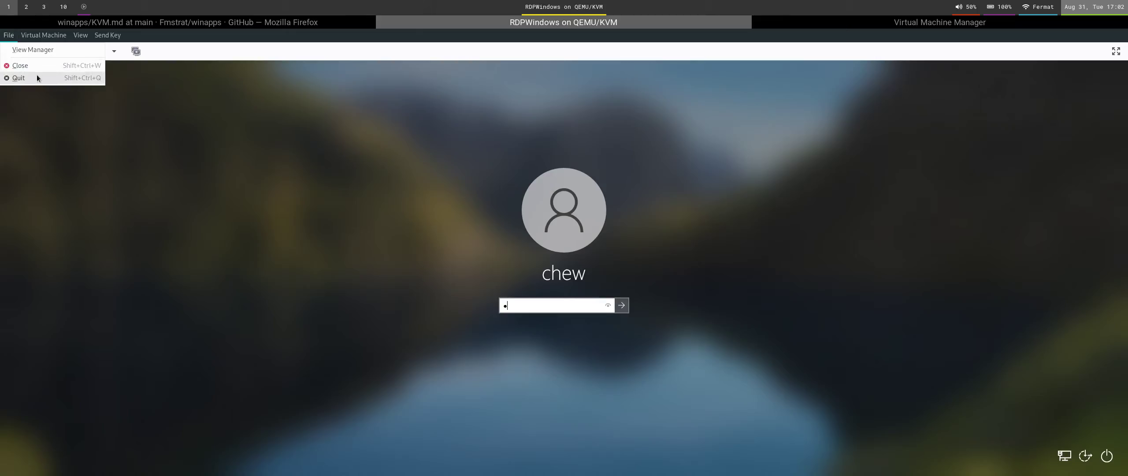
{"action": "left_click", "coordinate": [37, 77]}
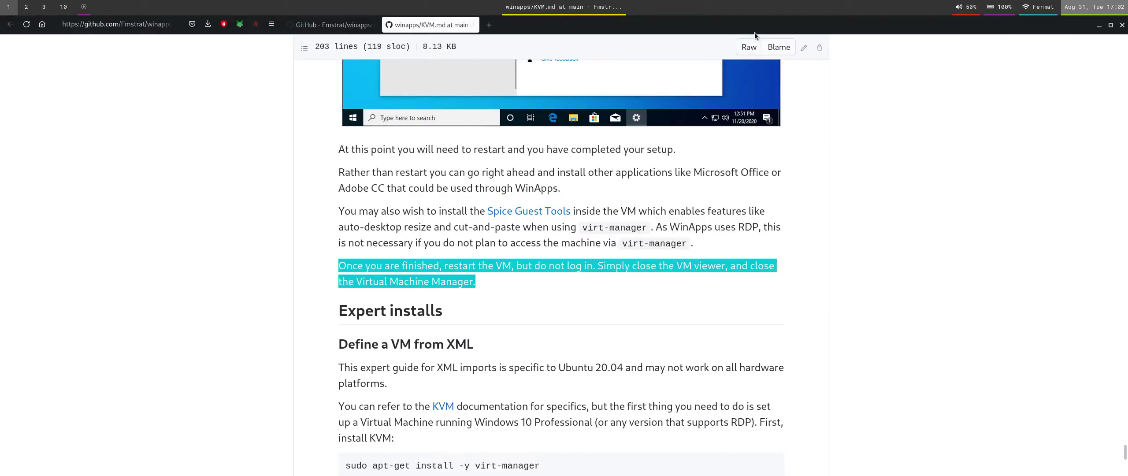
Select the bin/winapps check command in the winapps README.
{"action": "key", "text": "super+2"}
{"action": "key", "text": "super+1"}
{"action": "scroll", "coordinate": [822, 89], "scroll_direction": "down", "scroll_amount": 3}
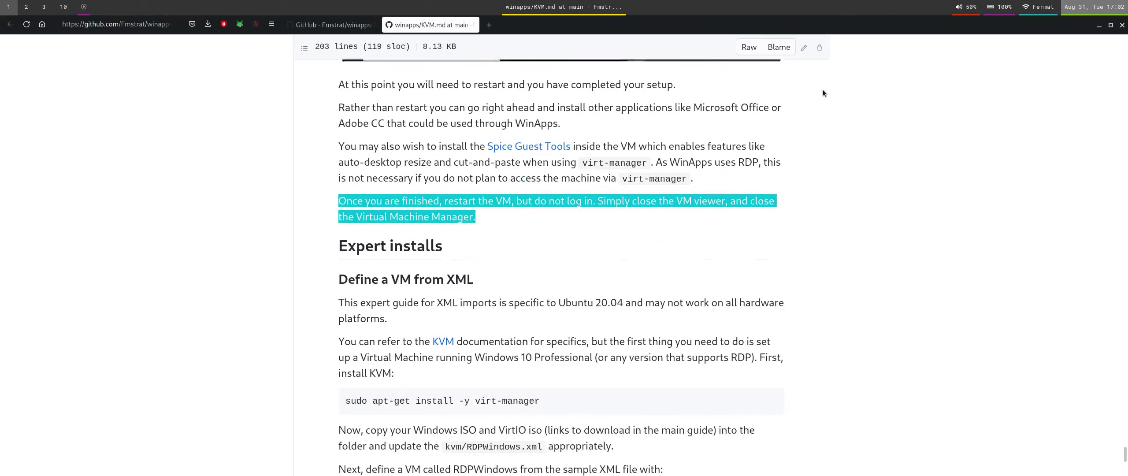
{"action": "left_click", "coordinate": [339, 24]}
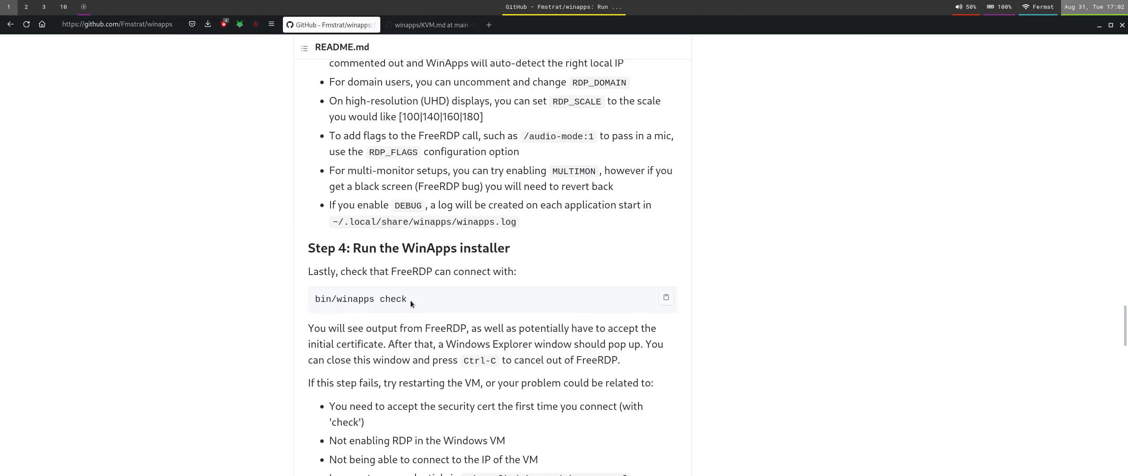
{"action": "left_click_drag", "start_coordinate": [411, 300], "coordinate": [312, 299]}
{"action": "key", "text": "ctrl+c"}
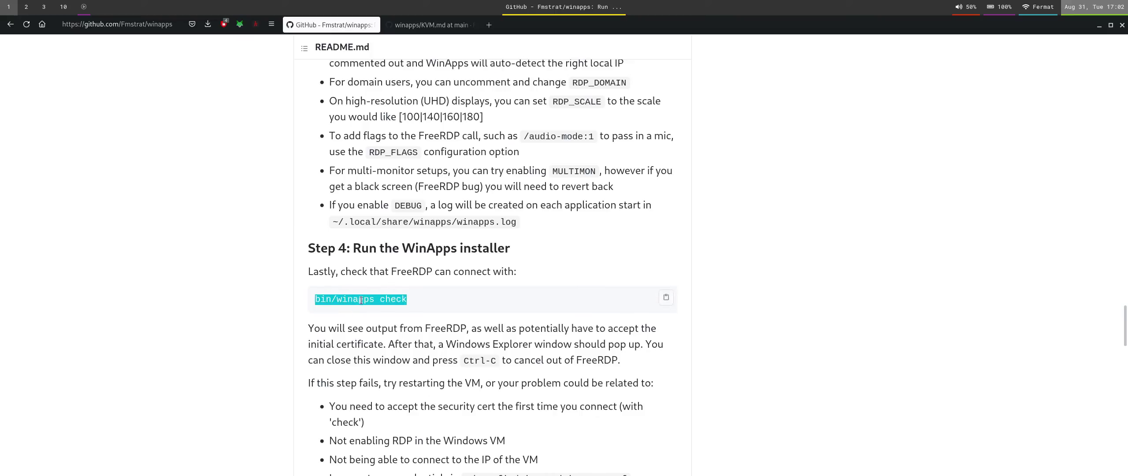
Run bin/winapps check in the ~/winapps terminal with enlarged text, then return to the README.
{"action": "key", "text": "super+2"}
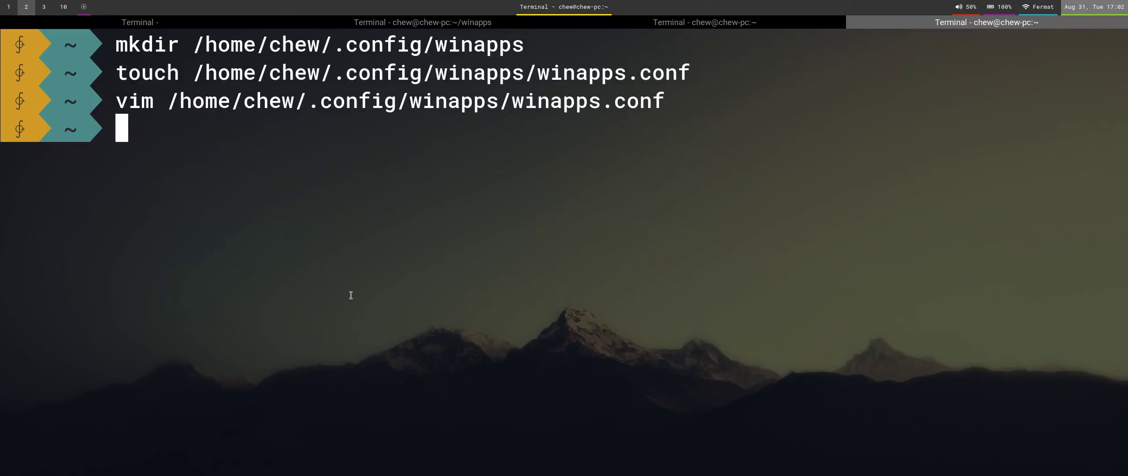
{"action": "key", "text": "ctrl+Page_Up"}
{"action": "key", "text": "ctrl+Page_Up"}
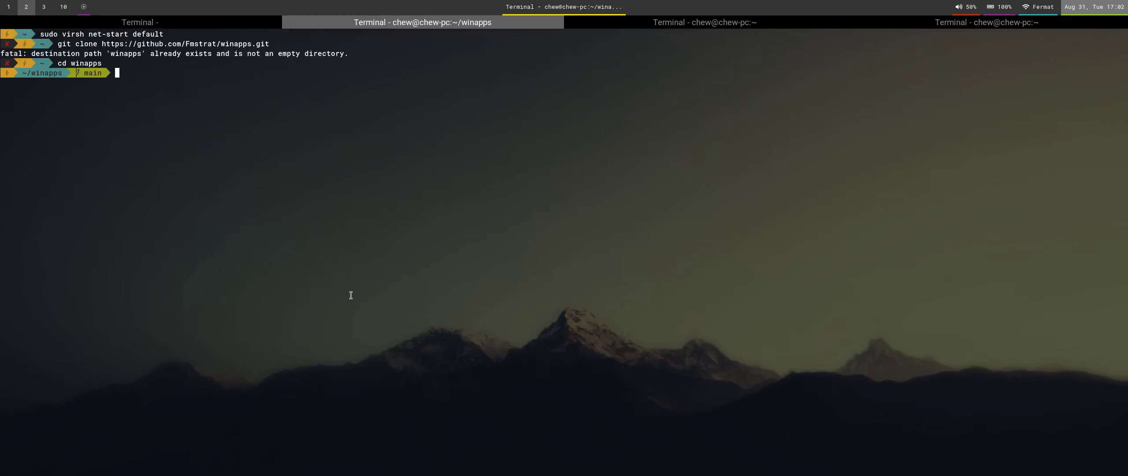
{"action": "key", "text": "ctrl+plus"}
{"action": "key", "text": "ctrl+plus"}
{"action": "key", "text": "ctrl+plus"}
{"action": "key", "text": "ctrl+plus"}
{"action": "key", "text": "ctrl+plus"}
{"action": "key", "text": "ctrl+plus"}
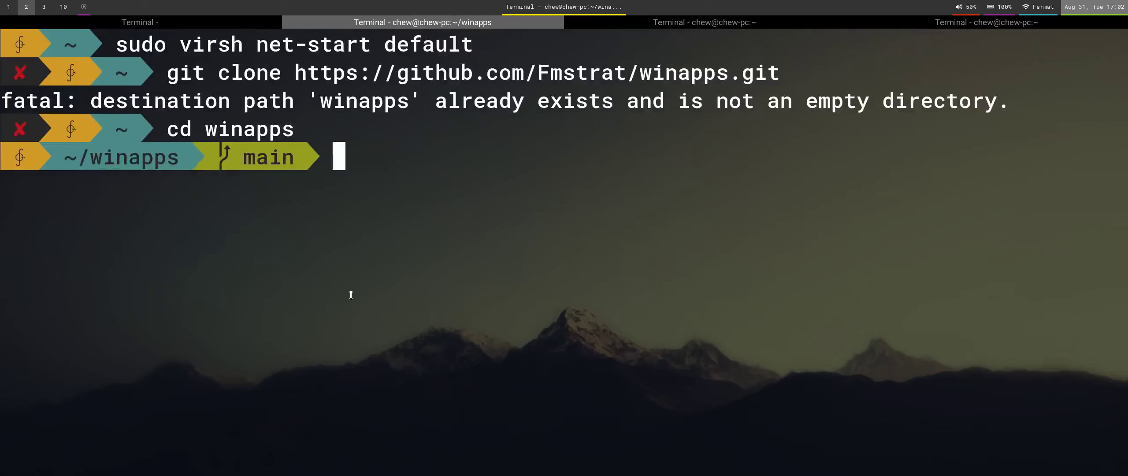
{"action": "key", "text": "ctrl+plus"}
{"action": "key", "text": "ctrl+shift+v"}
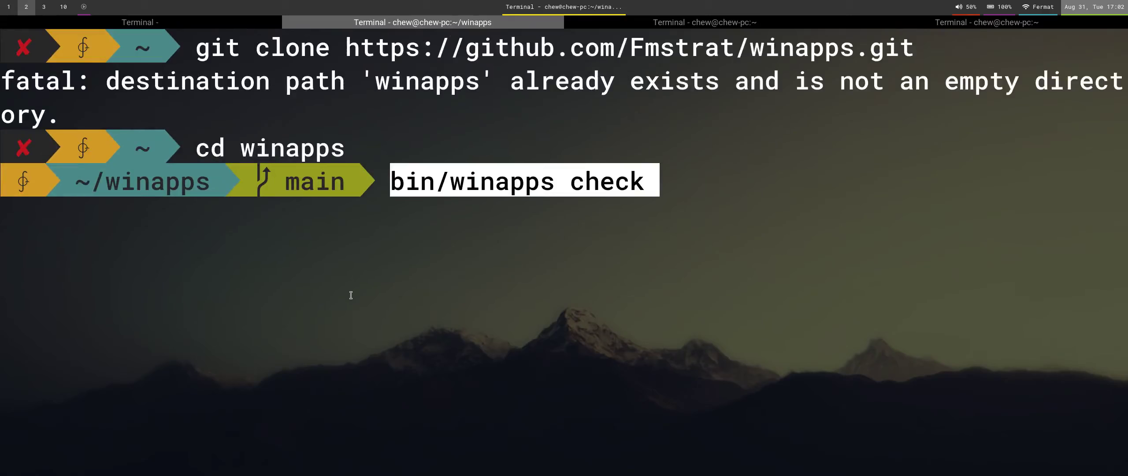
{"action": "key", "text": "Return"}
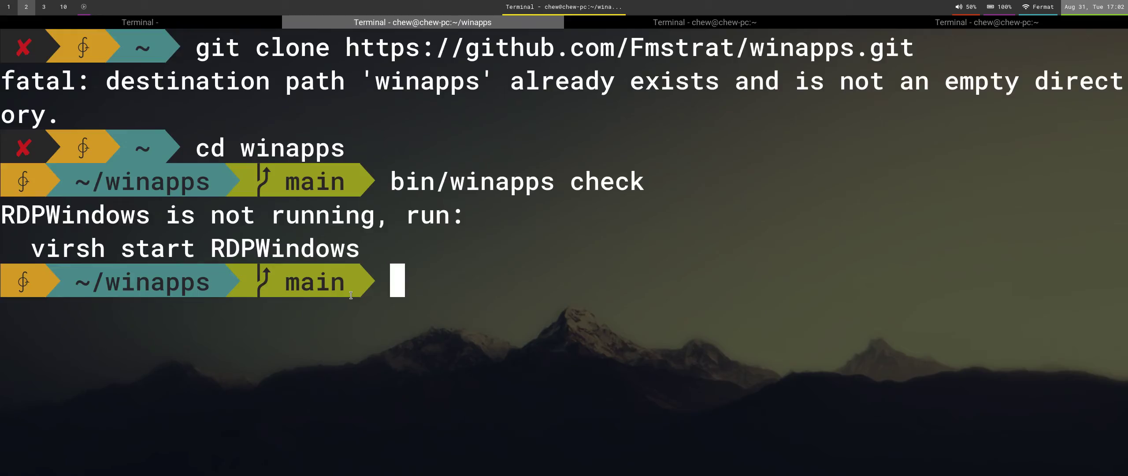
{"action": "key", "text": "super+1"}
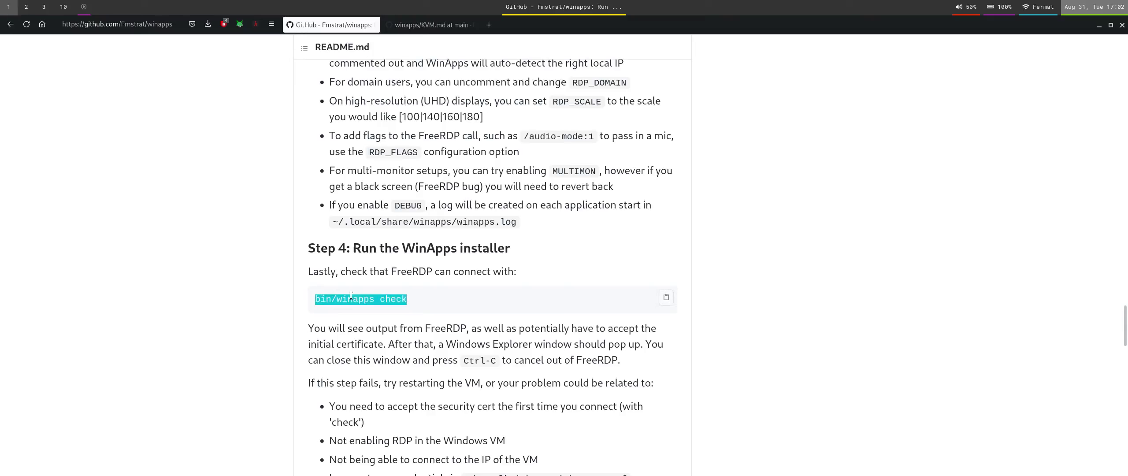
Launch Virtual Machine Manager and open the RDPWindows console at its lock screen.
{"action": "key", "text": "super+d"}
{"action": "type", "text": "vir"}
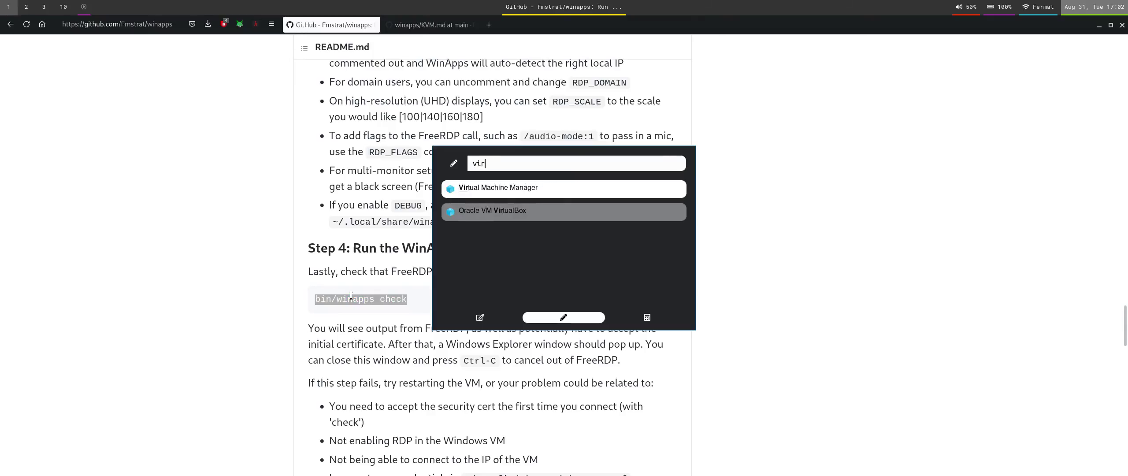
{"action": "key", "text": "Return"}
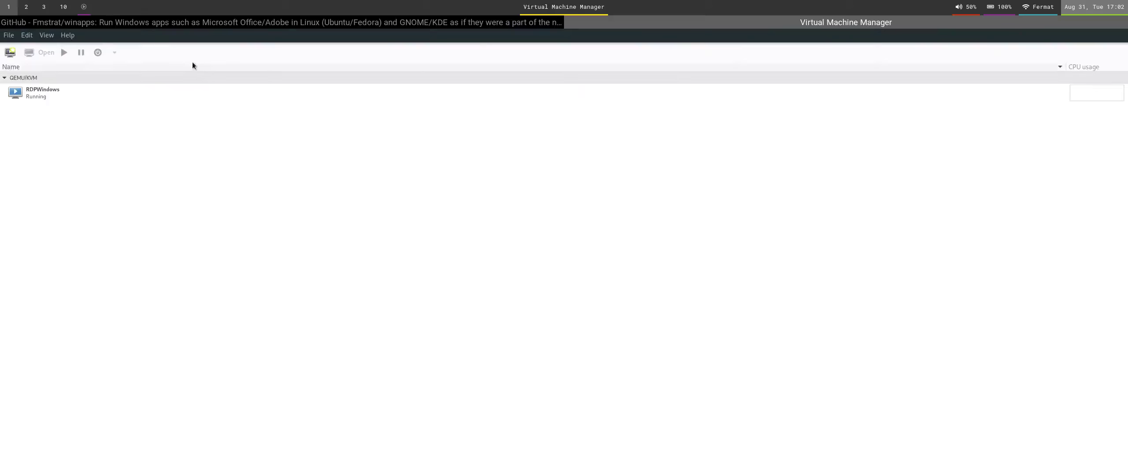
{"action": "left_click", "coordinate": [211, 96]}
{"action": "left_click", "coordinate": [31, 53]}
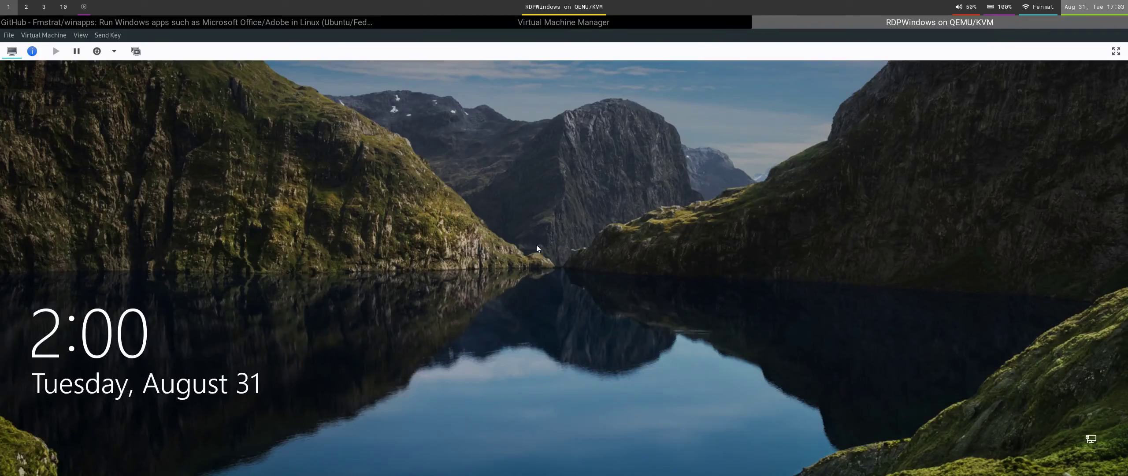
{"action": "left_click", "coordinate": [607, 23]}
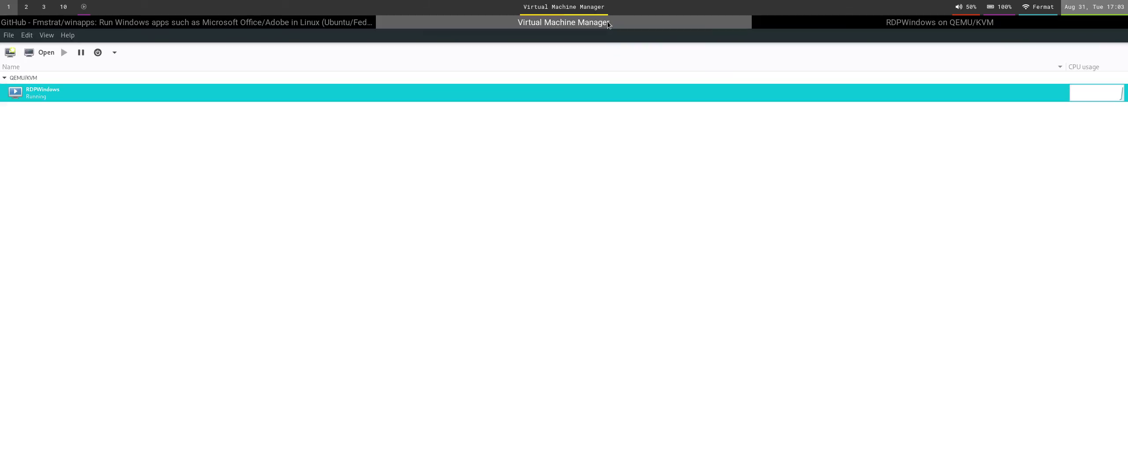
{"action": "left_click", "coordinate": [799, 21]}
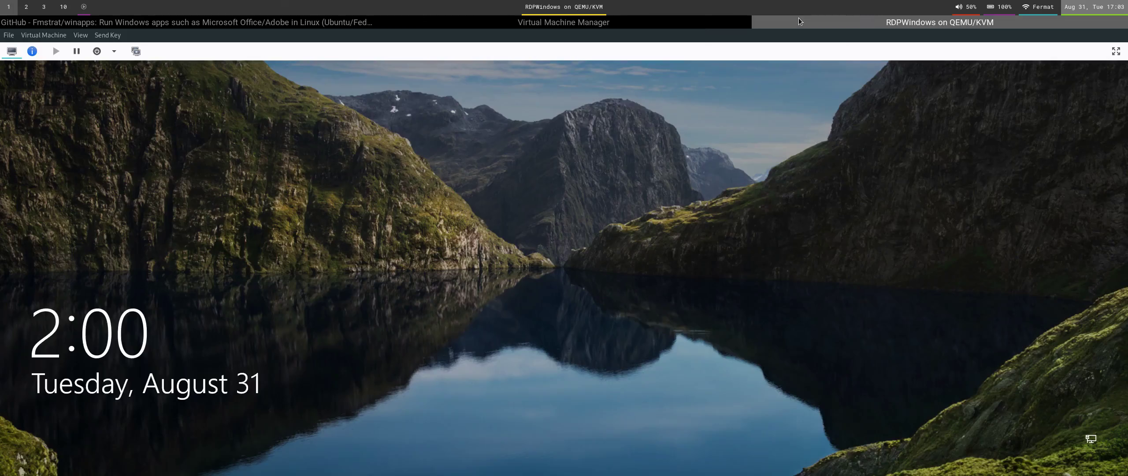
Close the console and Virtual Machine Manager, then rerun bin/winapps check.
{"action": "key", "text": "super+shift+q"}
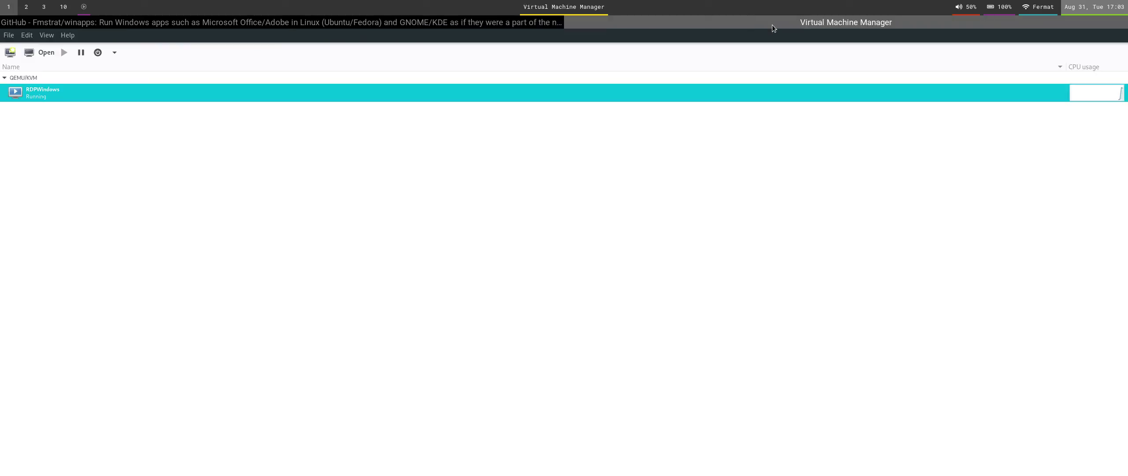
{"action": "key", "text": "super+shift+q"}
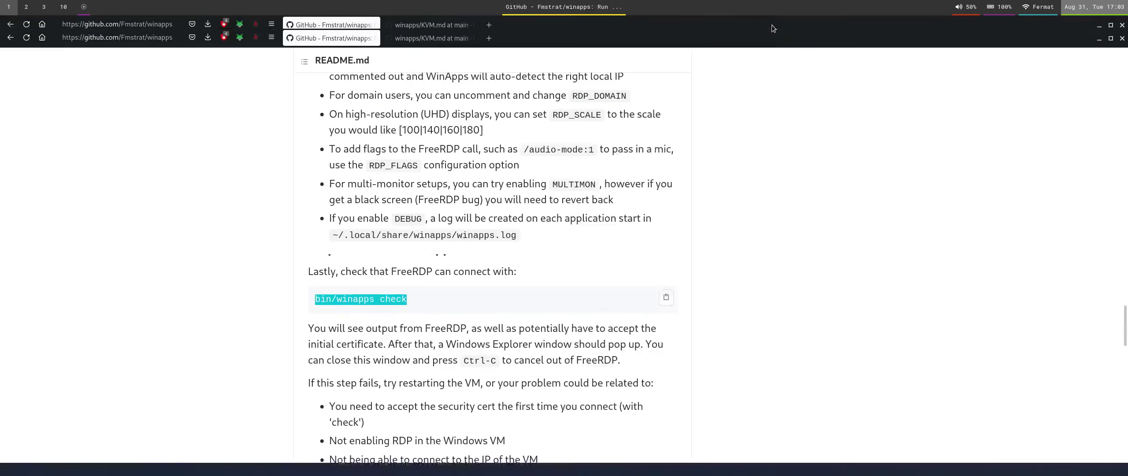
{"action": "key", "text": "super+2"}
{"action": "key", "text": "Up"}
{"action": "key", "text": "Return"}
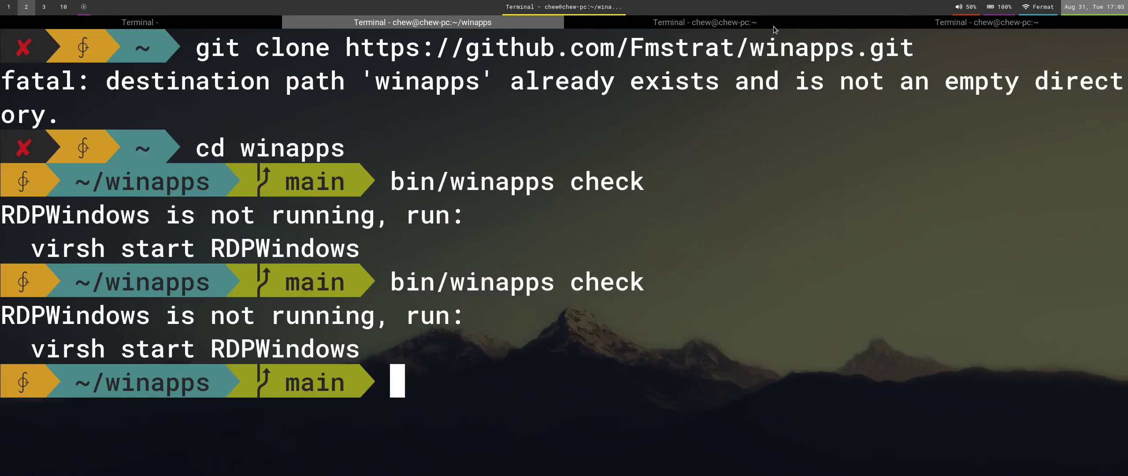
Clear the terminal and run bin/winapps check once more.
{"action": "key", "text": "ctrl+l"}
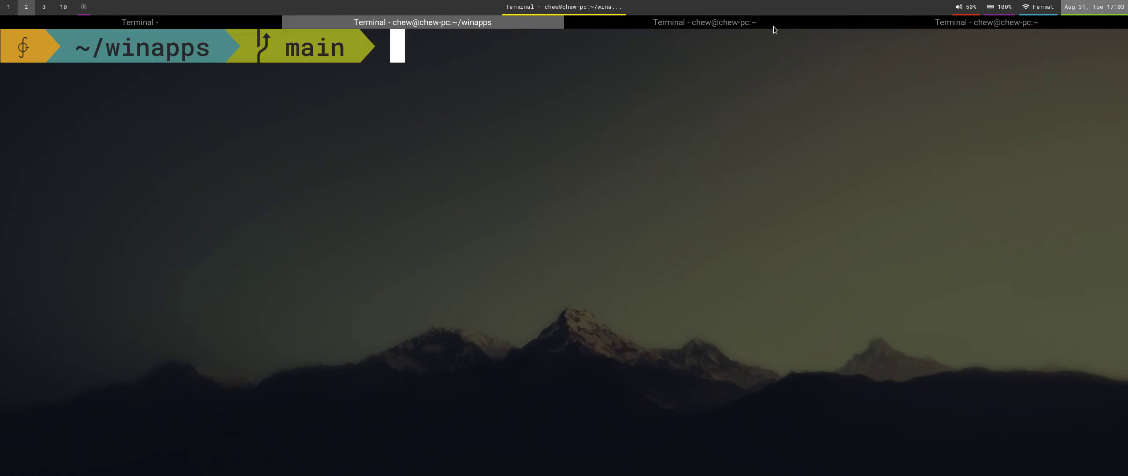
{"action": "key", "text": "super+1"}
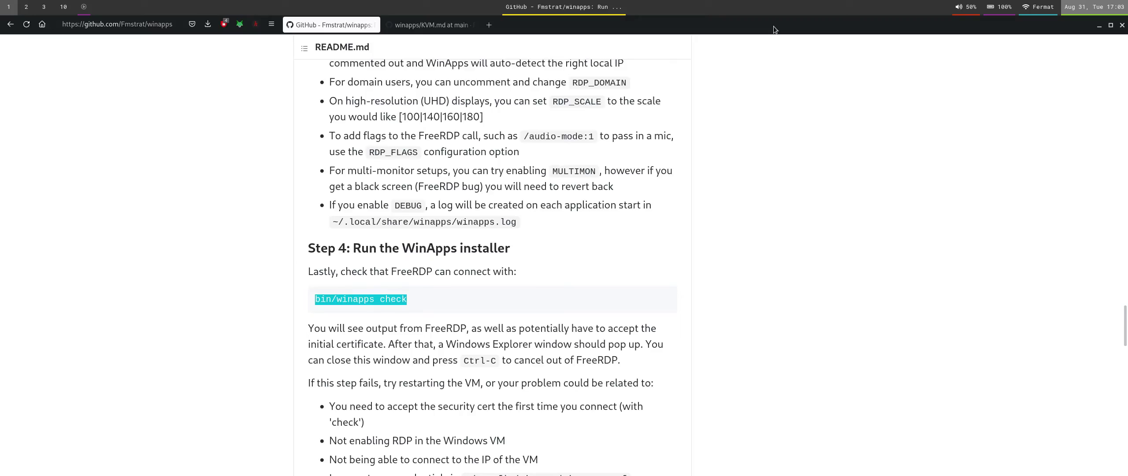
{"action": "key", "text": "super+2"}
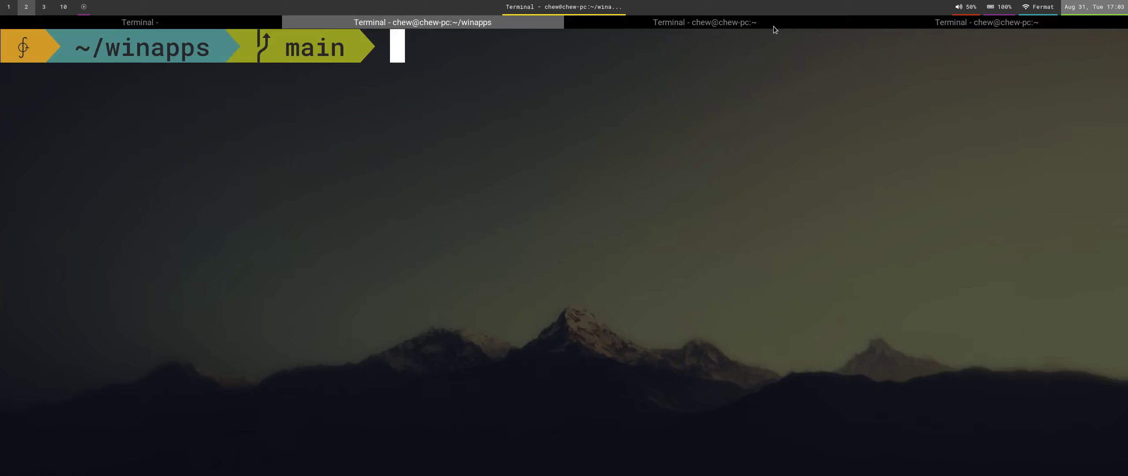
{"action": "key", "text": "ctrl+shift+v"}
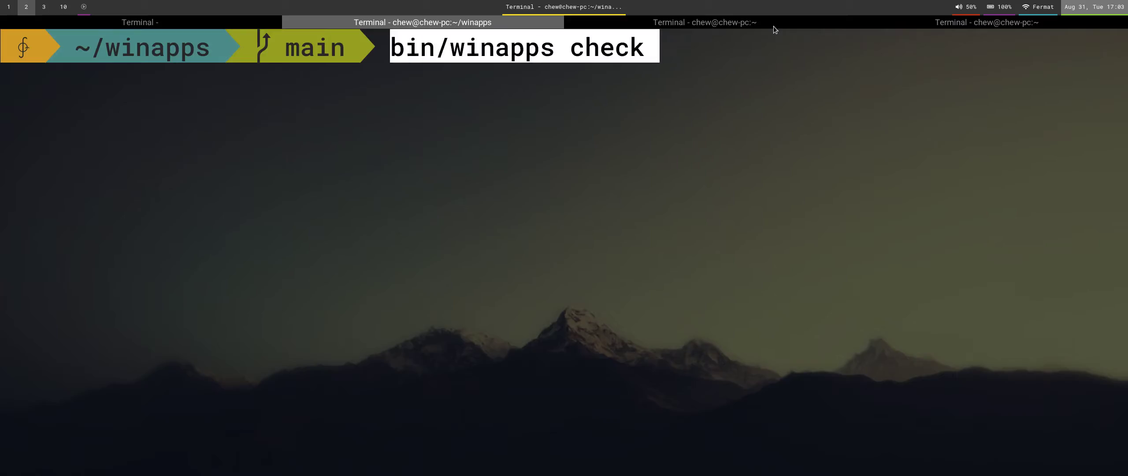
{"action": "key", "text": "Return"}
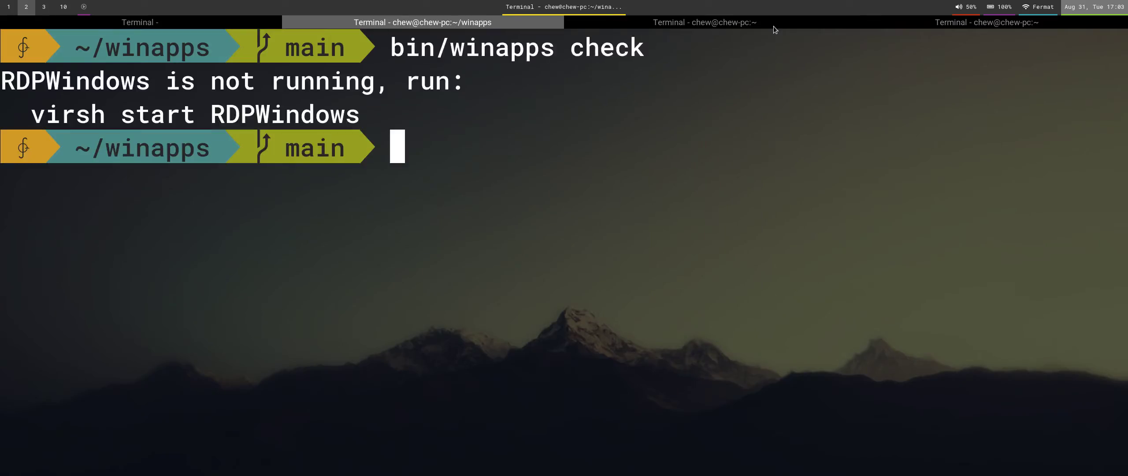
Run virsh start RDPWindows, try prefixing sudo then remove it, and open a new terminal tab.
{"action": "type", "text": "vir"}
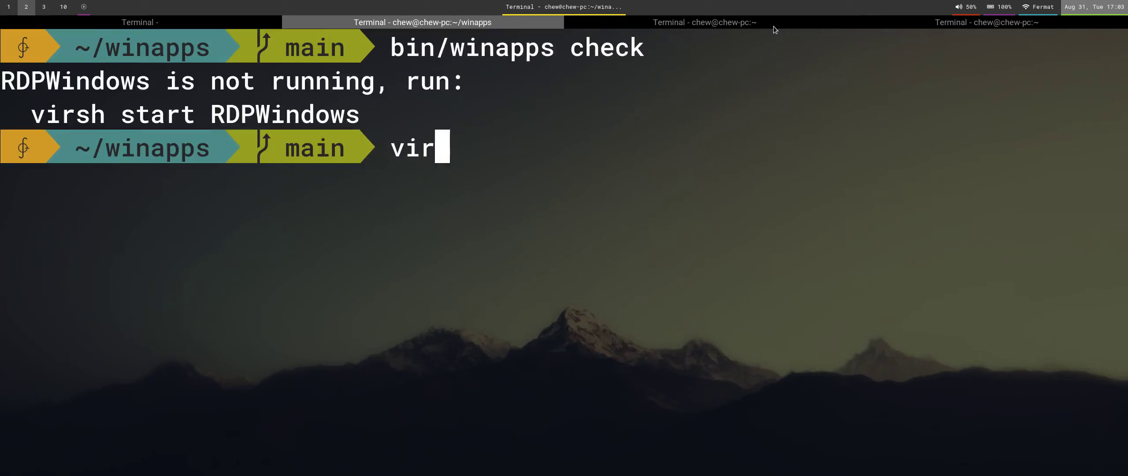
{"action": "type", "text": "sh start R"}
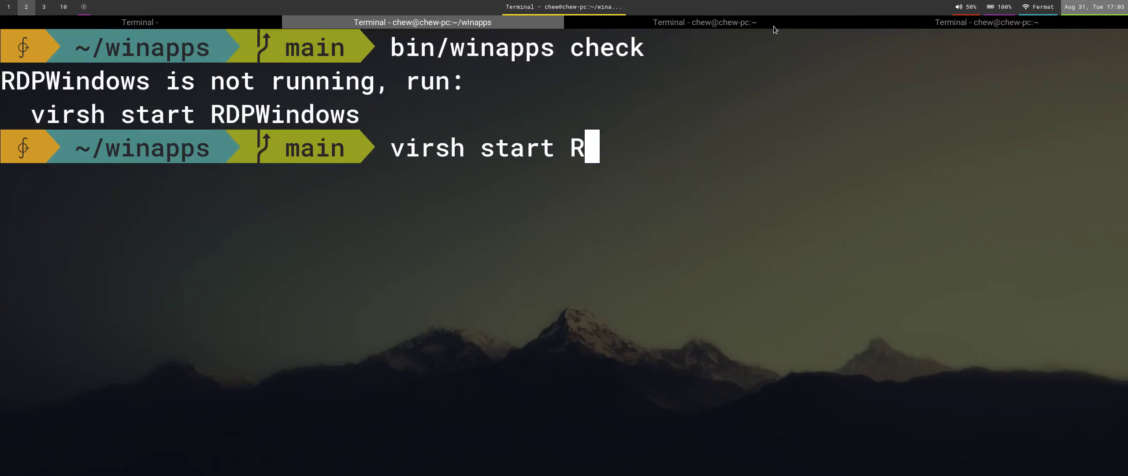
{"action": "type", "text": "DPWindows"}
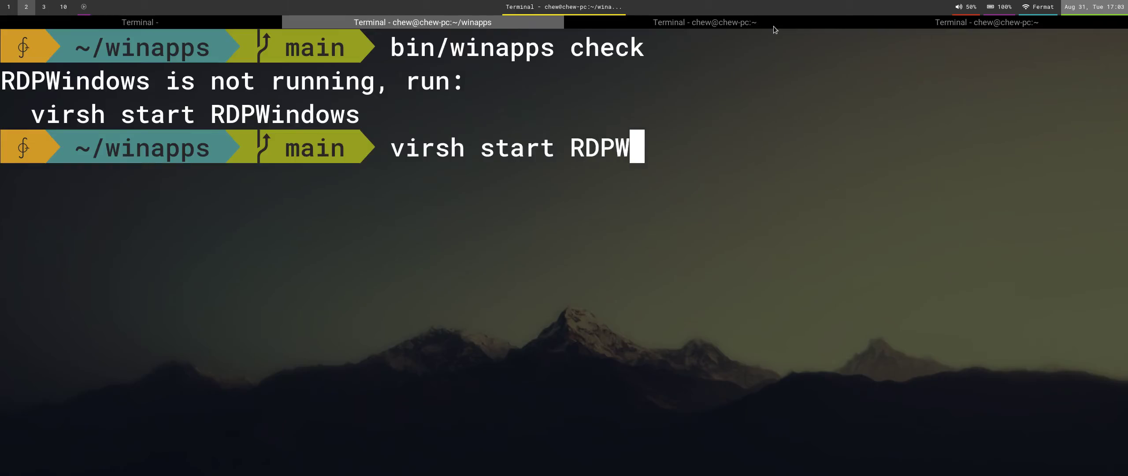
{"action": "key", "text": "Return"}
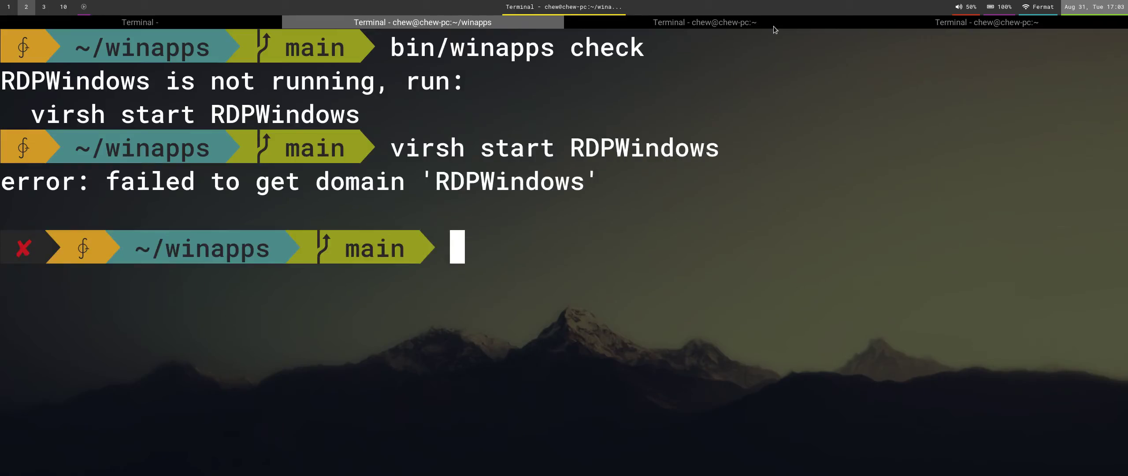
{"action": "key", "text": "Up"}
{"action": "key", "text": "Home"}
{"action": "type", "text": "sudo"}
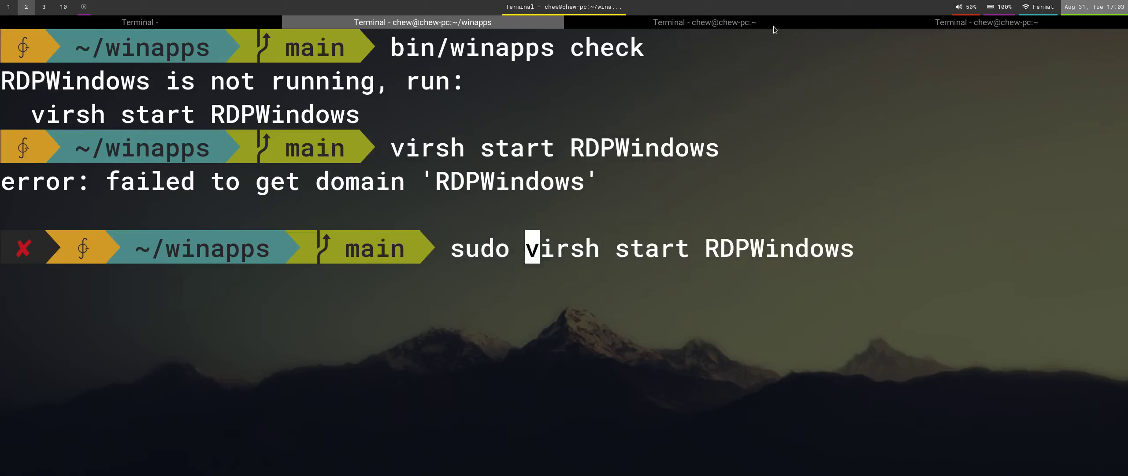
{"action": "key", "text": "BackSpace"}
{"action": "key", "text": "BackSpace"}
{"action": "key", "text": "BackSpace"}
{"action": "key", "text": "BackSpace"}
{"action": "key", "text": "BackSpace"}
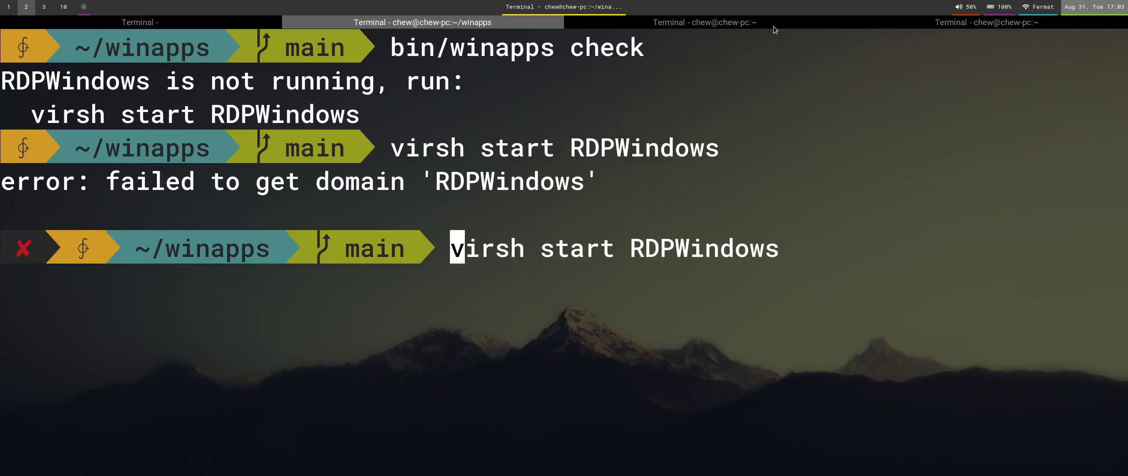
{"action": "key", "text": "ctrl+shift+t"}
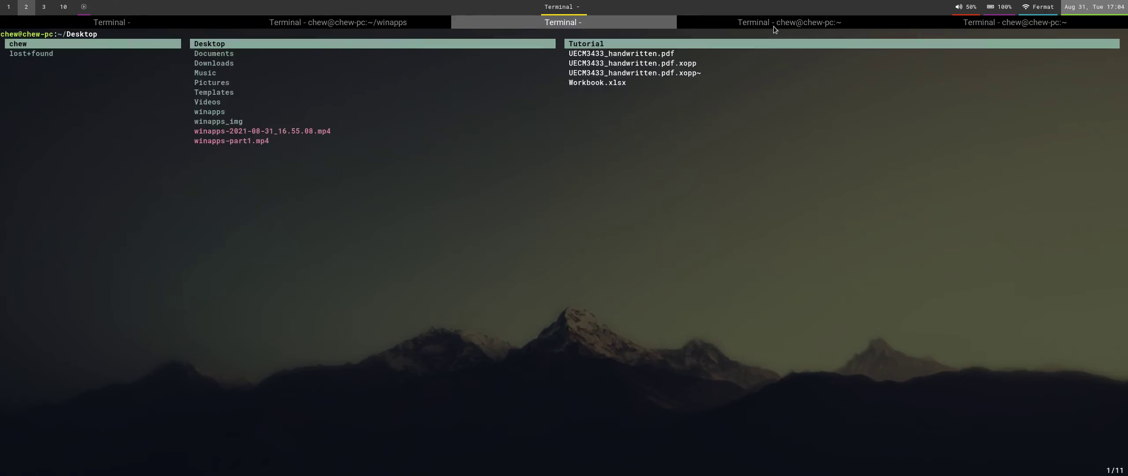
In ranger, search /etc for the libvirt folder and mark its libvirt.conf file.
{"action": "key", "text": "h"}
{"action": "key", "text": "h"}
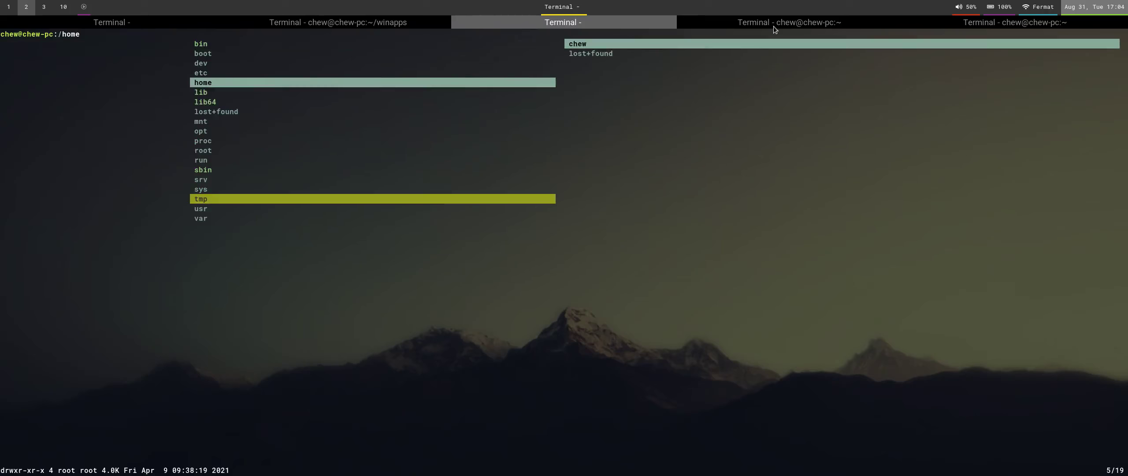
{"action": "key", "text": "k"}
{"action": "key", "text": "l"}
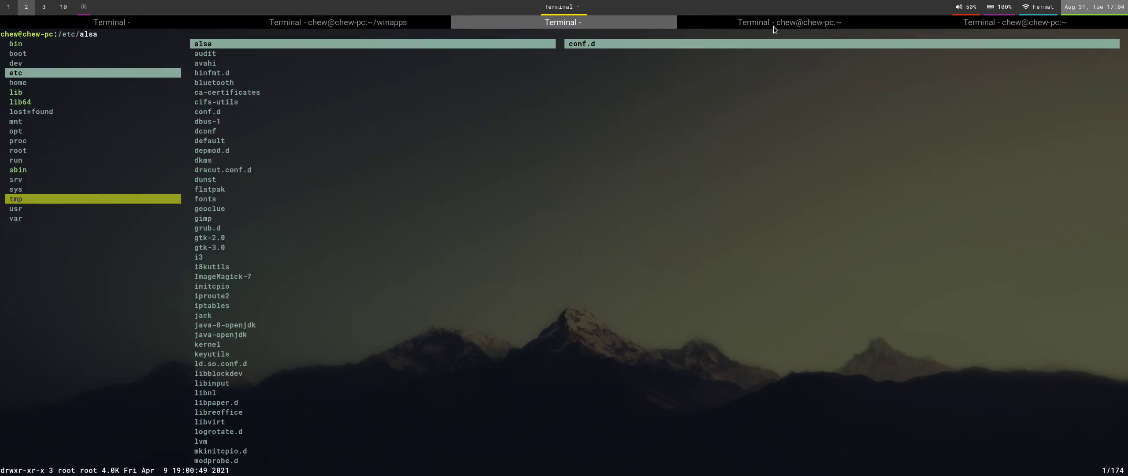
{"action": "key", "text": "slash"}
{"action": "type", "text": "libr"}
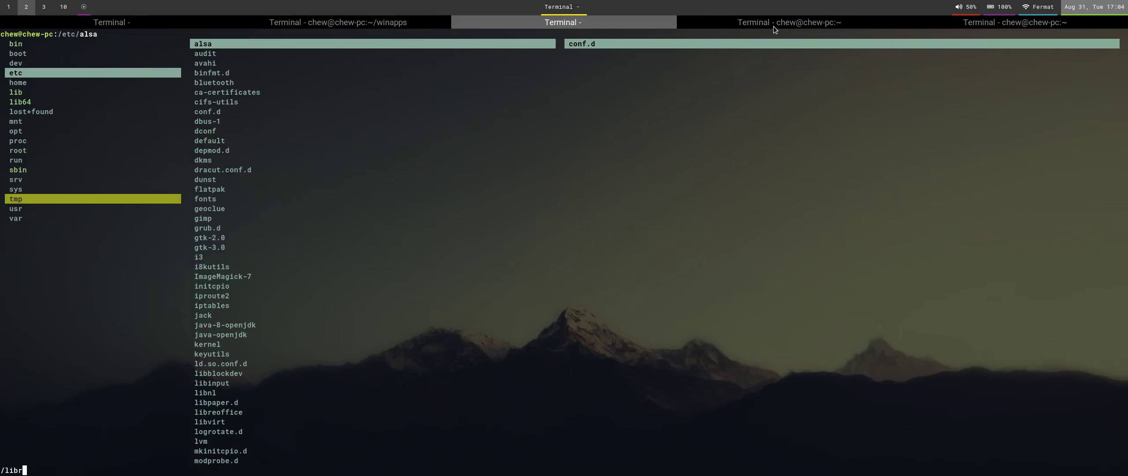
{"action": "key", "text": "ctrl+plus"}
{"action": "key", "text": "ctrl+plus"}
{"action": "key", "text": "ctrl+plus"}
{"action": "key", "text": "ctrl+plus"}
{"action": "key", "text": "ctrl+plus"}
{"action": "key", "text": "ctrl+plus"}
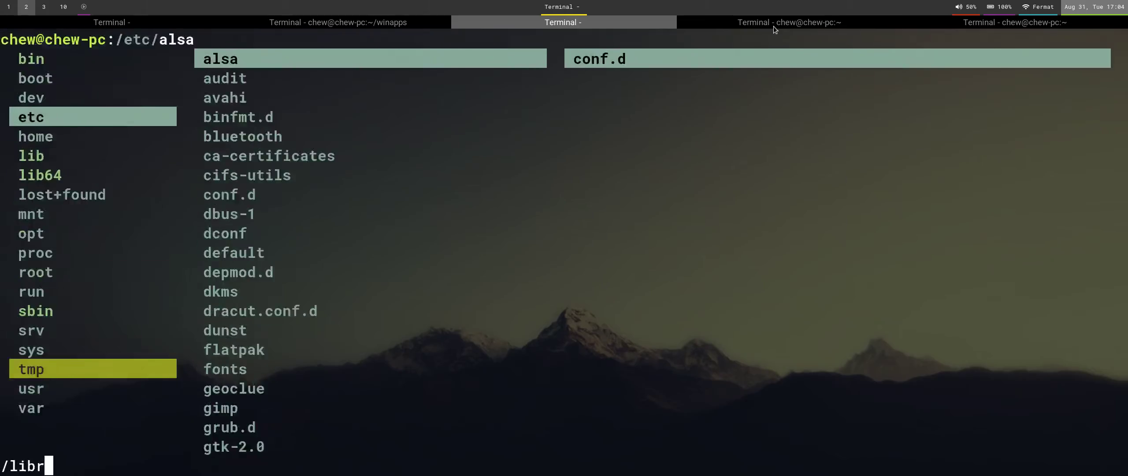
{"action": "type", "text": "+++"}
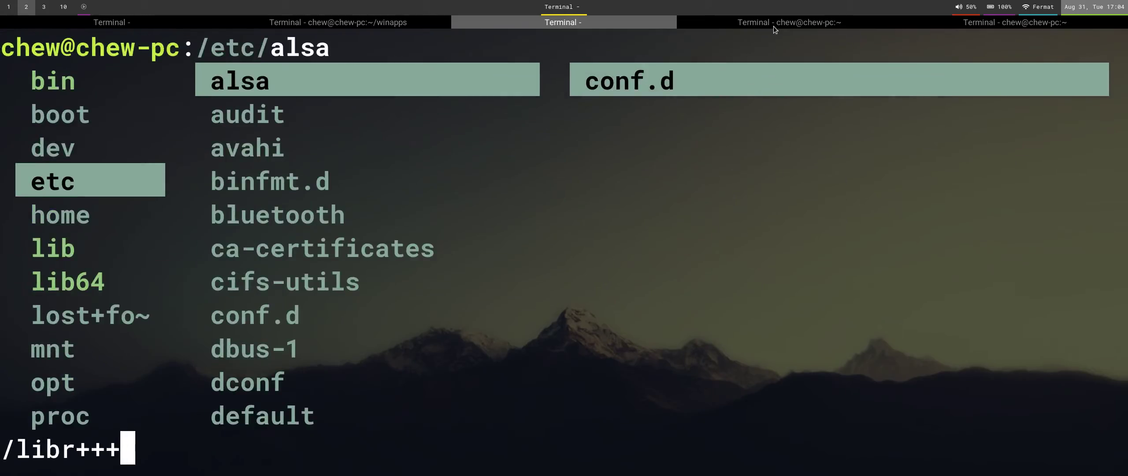
{"action": "key", "text": "BackSpace"}
{"action": "key", "text": "BackSpace"}
{"action": "key", "text": "BackSpace"}
{"action": "key", "text": "BackSpace"}
{"action": "type", "text": "vir"}
{"action": "key", "text": "Return"}
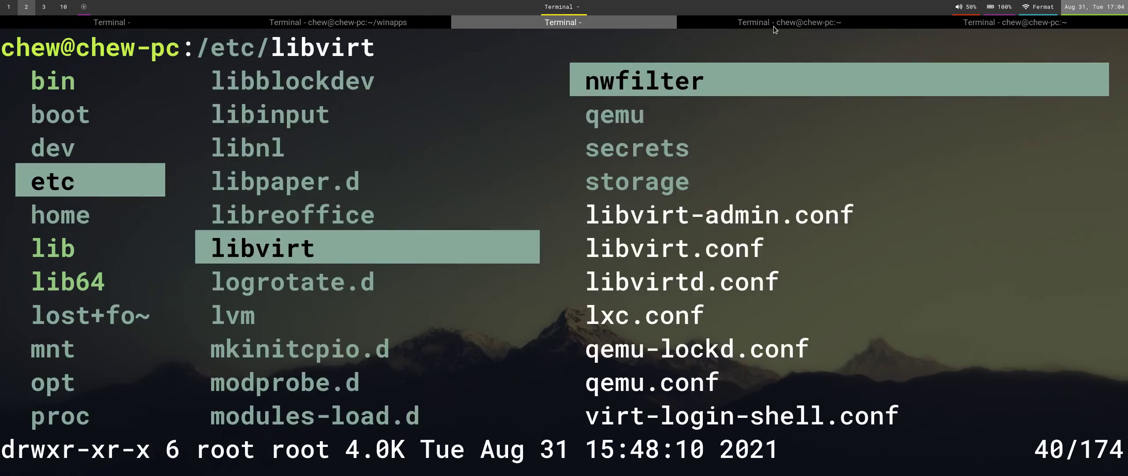
{"action": "key", "text": "l"}
{"action": "key", "text": "j"}
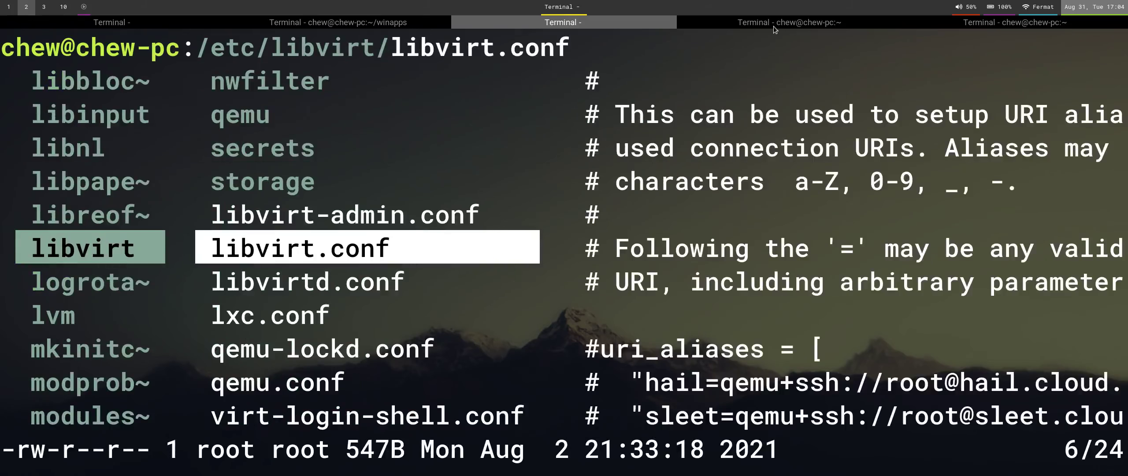
{"action": "key", "text": "space"}
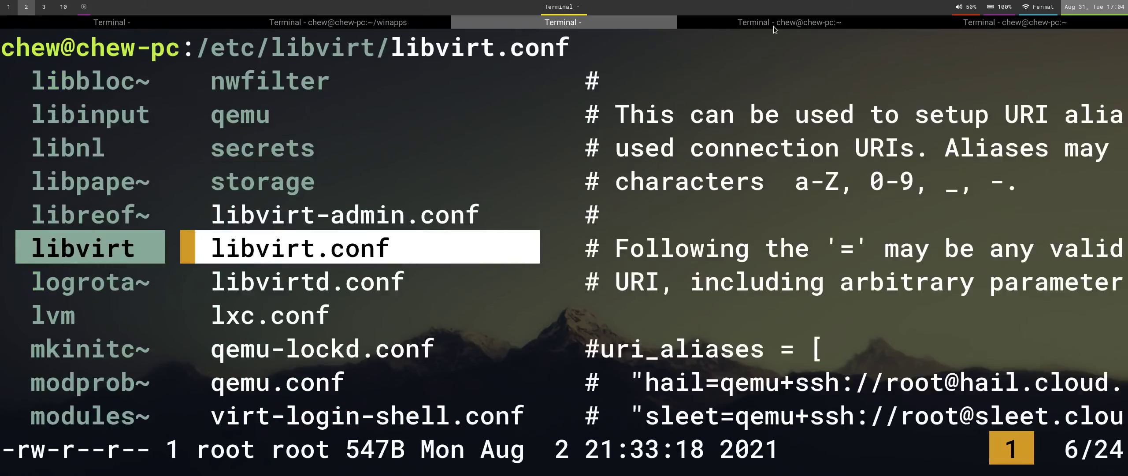
Jump to the home folder, show hidden files, and enter .config.
{"action": "key", "text": "g"}
{"action": "key", "text": "shift+d"}
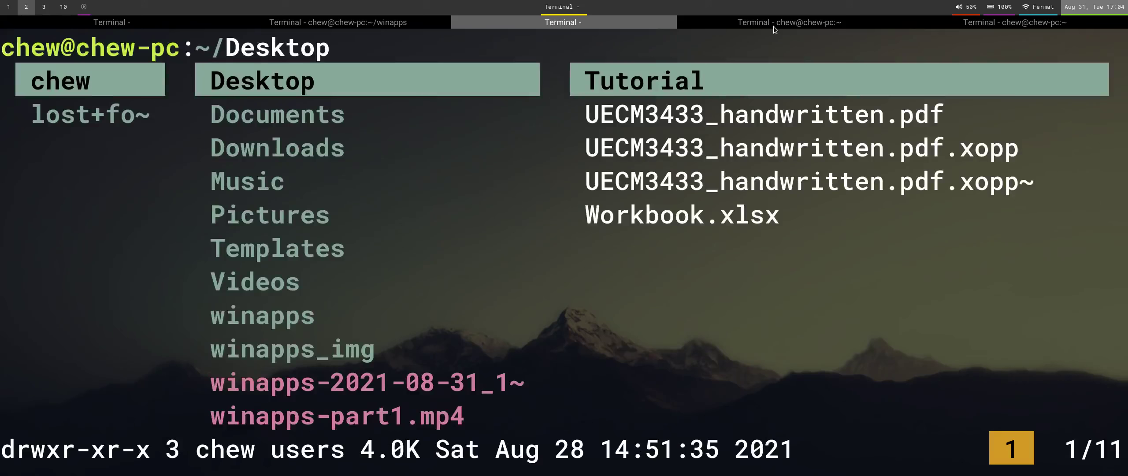
{"action": "key", "text": "z"}
{"action": "key", "text": "h"}
{"action": "key", "text": "g"}
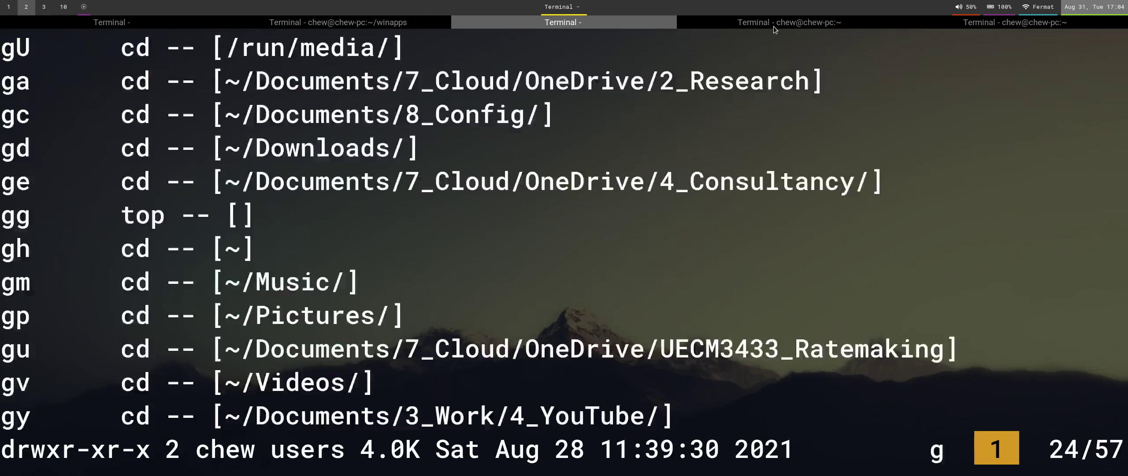
{"action": "key", "text": "g"}
{"action": "key", "text": "j"}
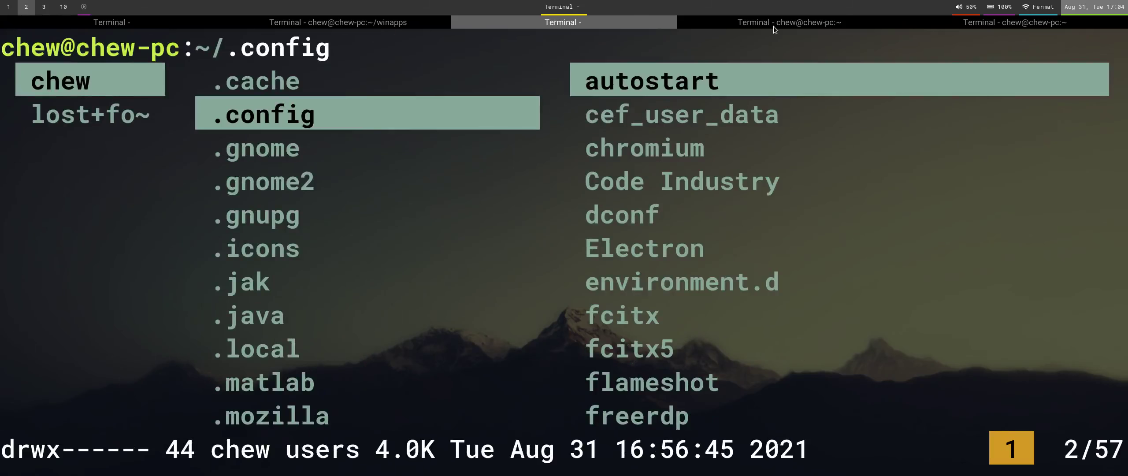
{"action": "key", "text": "l"}
Search ~/.config for the libvirt folder and open libvirt.conf in Neovim.
{"action": "key", "text": "j"}
{"action": "key", "text": "slash"}
{"action": "type", "text": "libr"}
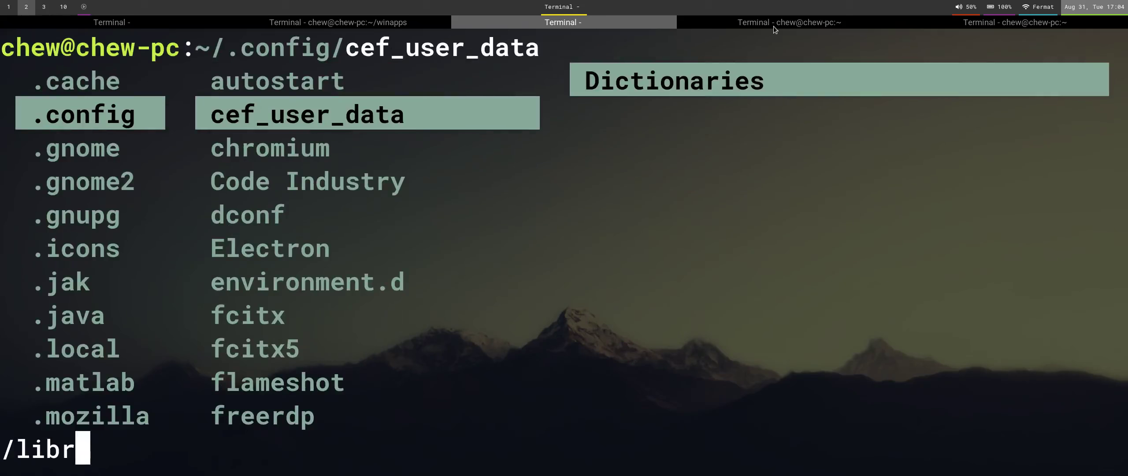
{"action": "key", "text": "BackSpace"}
{"action": "type", "text": "v"}
{"action": "key", "text": "Return"}
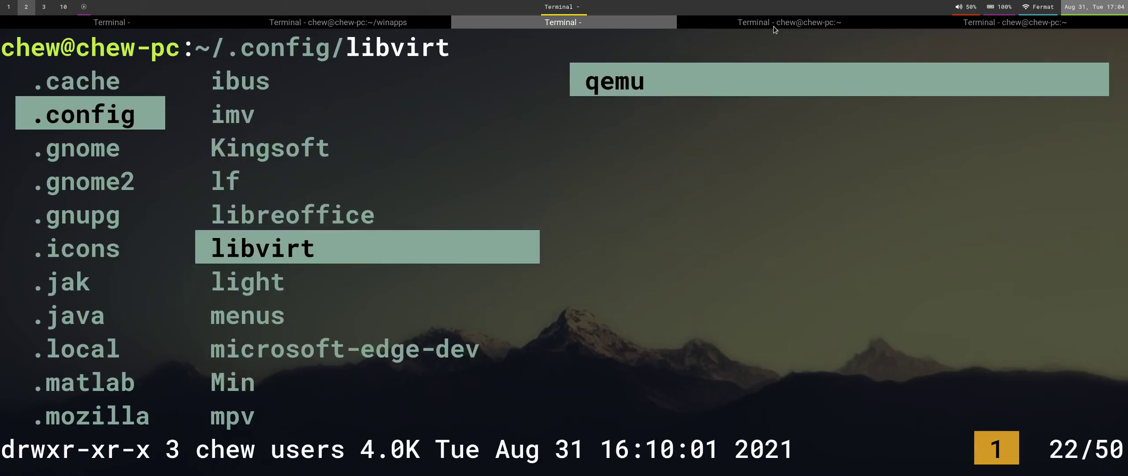
{"action": "key", "text": "l"}
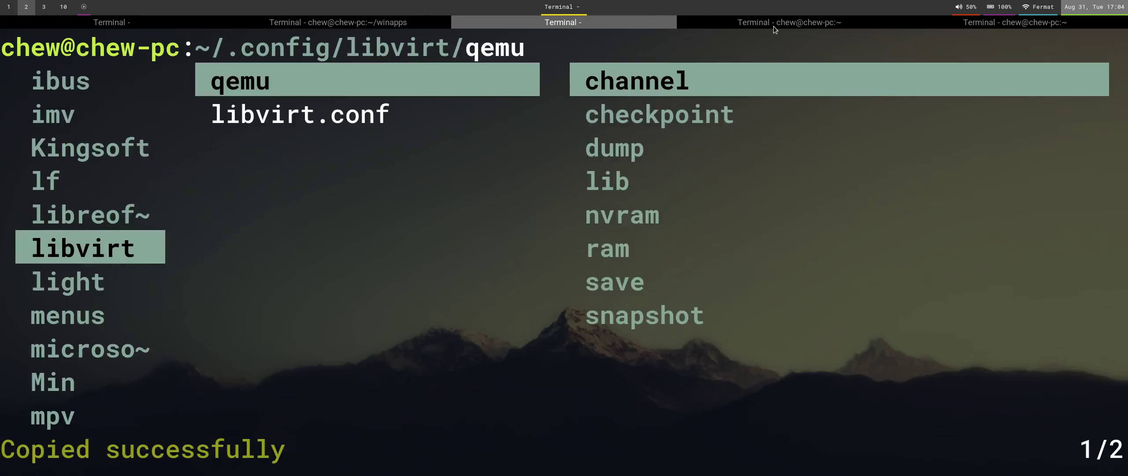
{"action": "key", "text": "j"}
{"action": "key", "text": "l"}
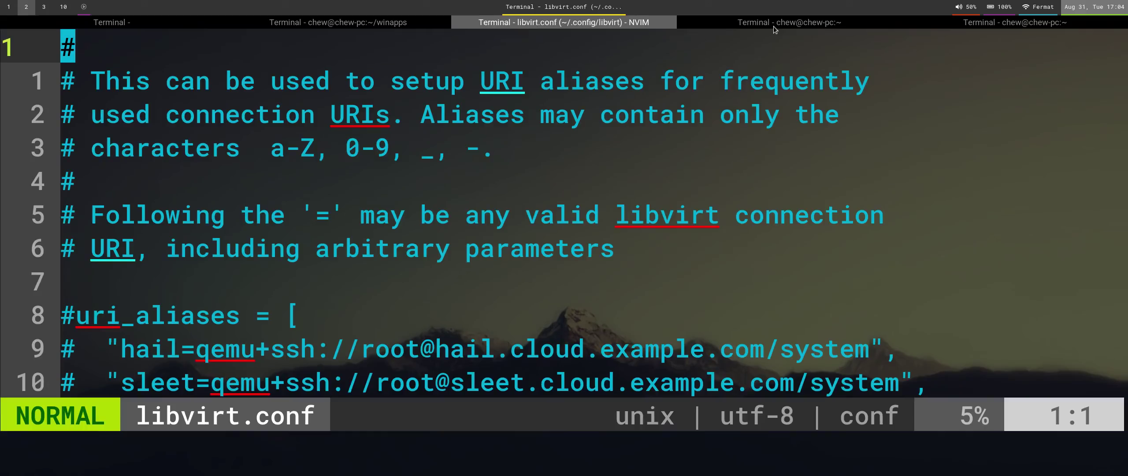
Delete the leading # from the uri_default = "qemu:///system" line and save libvirt.conf with :x.
{"action": "key", "text": "ctrl+f"}
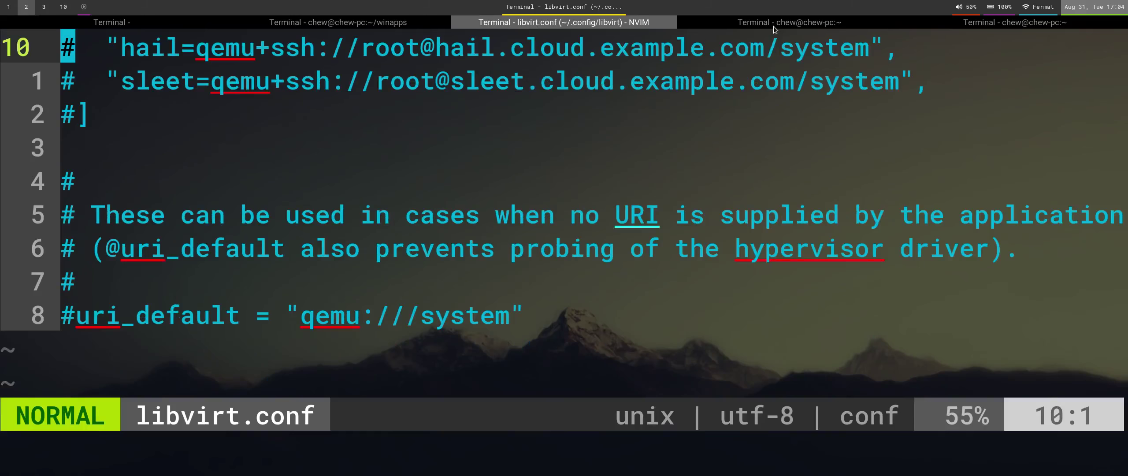
{"action": "key", "text": "j"}
{"action": "key", "text": "j"}
{"action": "key", "text": "j"}
{"action": "key", "text": "j"}
{"action": "key", "text": "j"}
{"action": "key", "text": "j"}
{"action": "key", "text": "j"}
{"action": "key", "text": "j"}
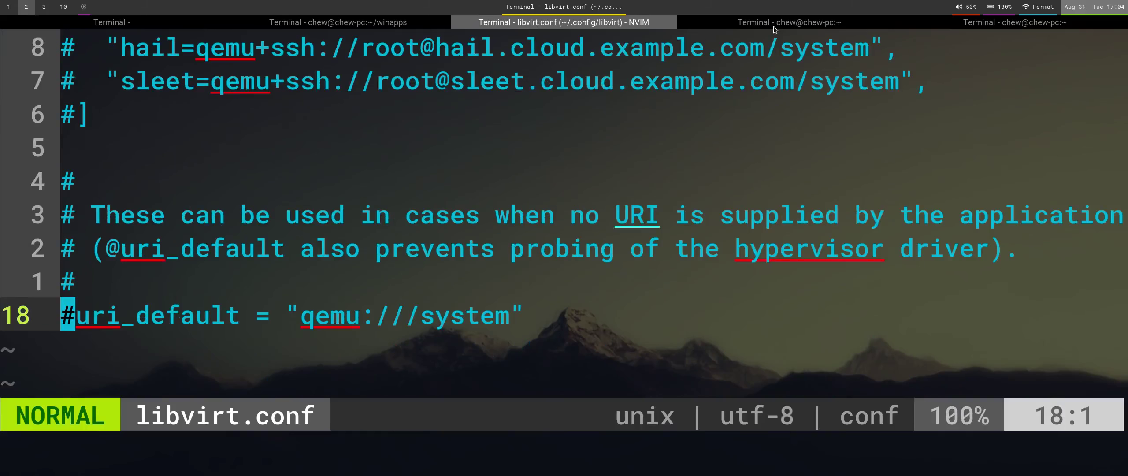
{"action": "key", "text": "x"}
{"action": "key", "text": "Escape"}
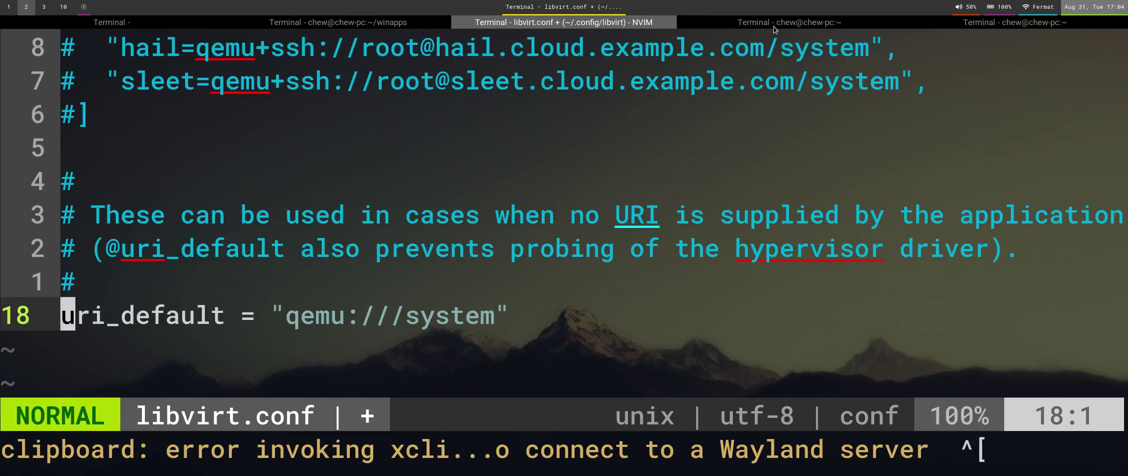
{"action": "type", "text": ":x"}
{"action": "key", "text": "Return"}
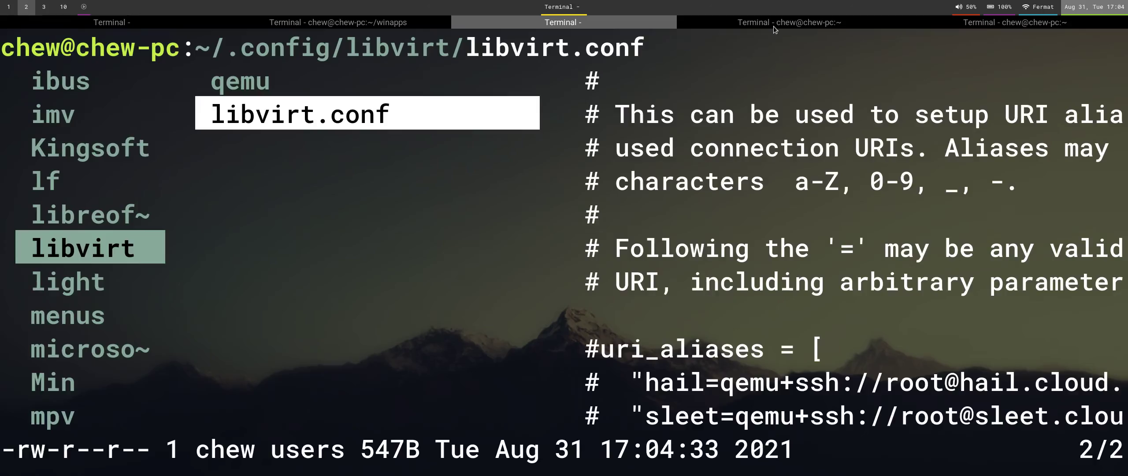
In the ~/winapps tab, rerun virsh start RDPWindows and then bin/winapps check.
{"action": "key", "text": "ctrl+Page_Up"}
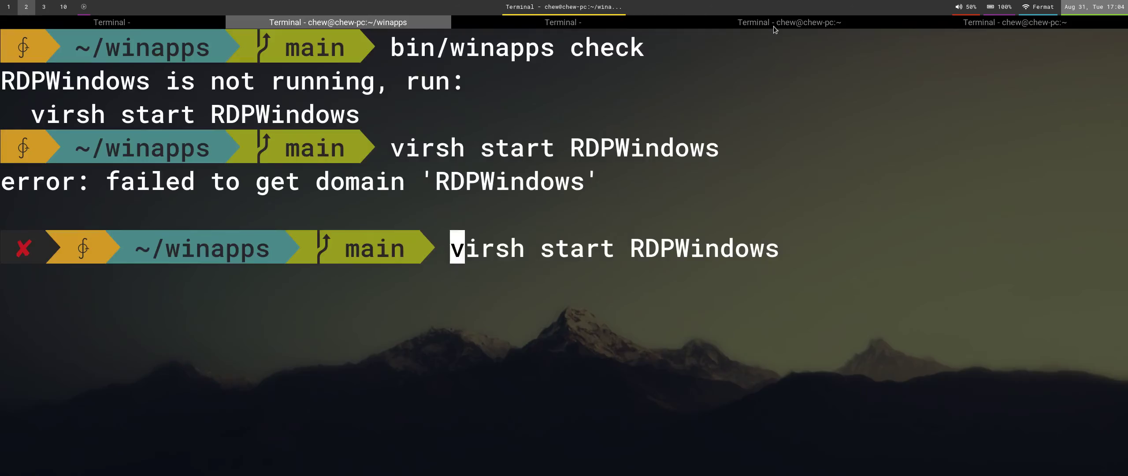
{"action": "key", "text": "Return"}
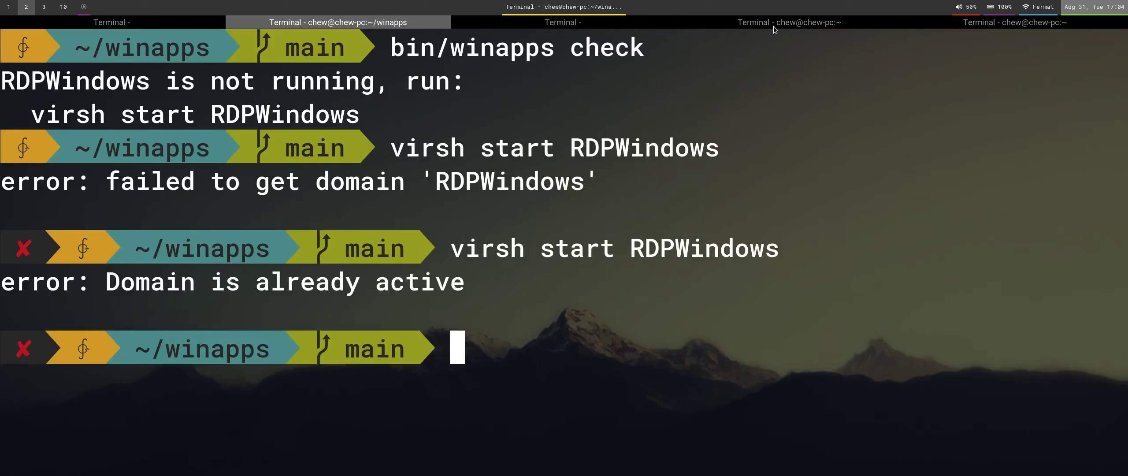
{"action": "key", "text": "Up"}
{"action": "key", "text": "Up"}
{"action": "key", "text": "Return"}
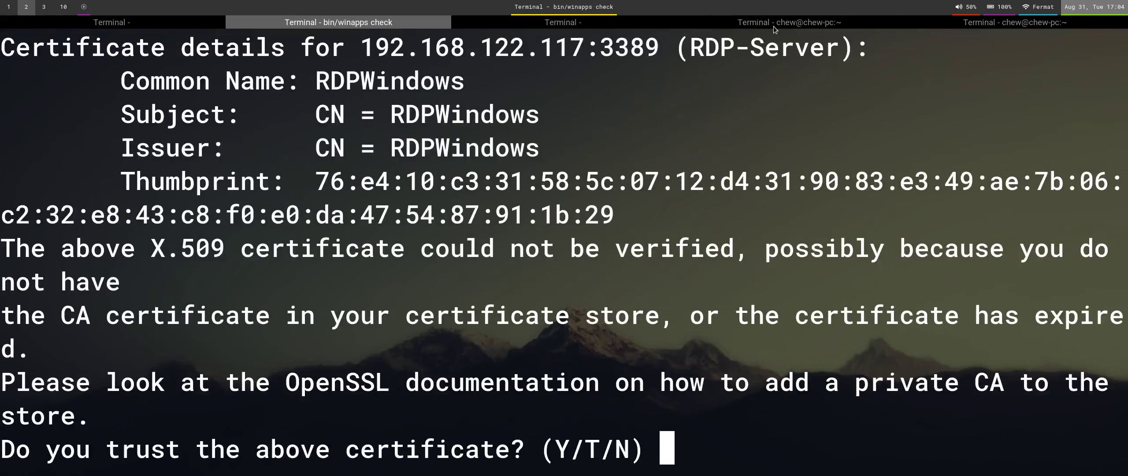
{"action": "key", "text": "ctrl+minus"}
{"action": "key", "text": "ctrl+minus"}
{"action": "key", "text": "ctrl+minus"}
{"action": "key", "text": "ctrl+minus"}
{"action": "key", "text": "ctrl+minus"}
{"action": "key", "text": "ctrl+minus"}
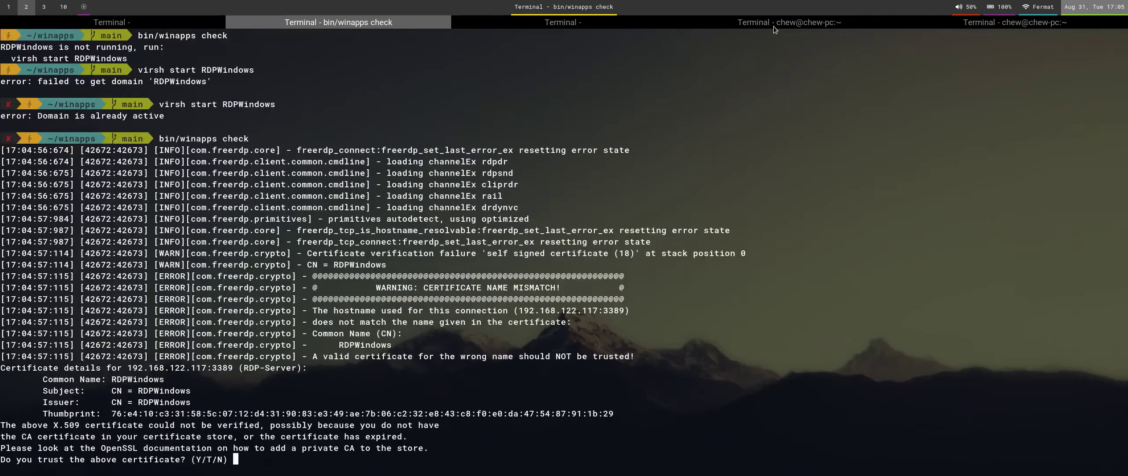
{"action": "key", "text": "ctrl+plus"}
{"action": "key", "text": "ctrl+plus"}
{"action": "key", "text": "ctrl+plus"}
{"action": "key", "text": "ctrl+plus"}
{"action": "key", "text": "ctrl+plus"}
{"action": "key", "text": "ctrl+plus"}
{"action": "type", "text": "+"}
{"action": "key", "text": "BackSpace"}
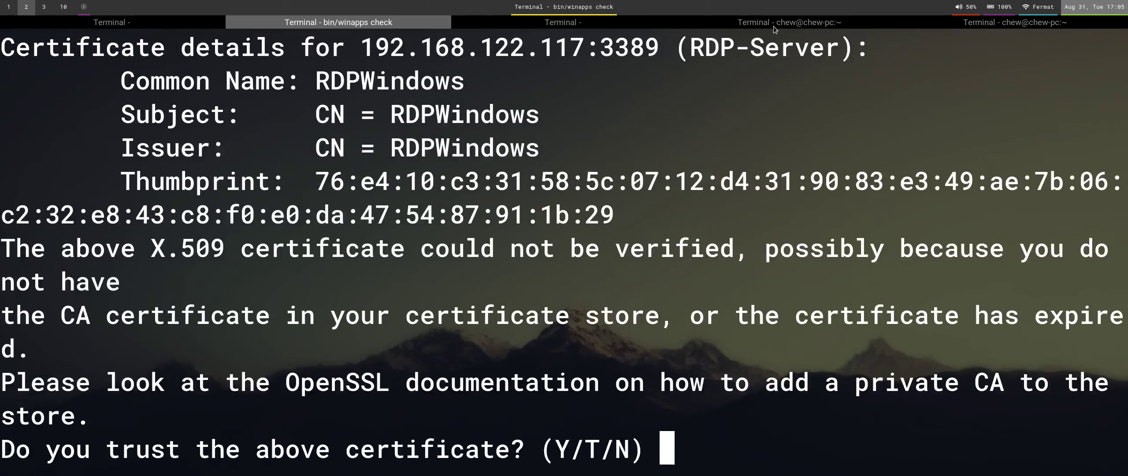
Reopen libvirt.conf from the file manager and jump to its last line.
{"action": "key", "text": "super+Right"}
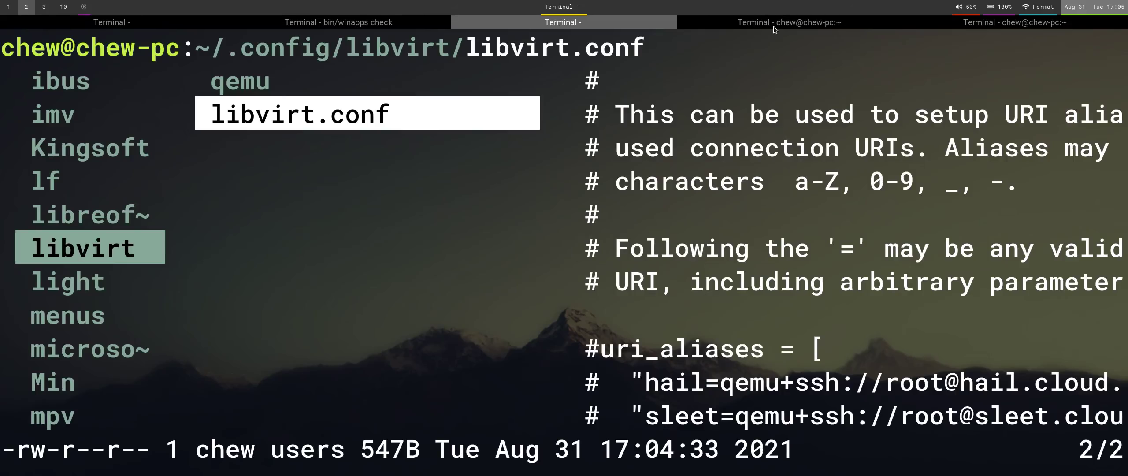
{"action": "key", "text": "l"}
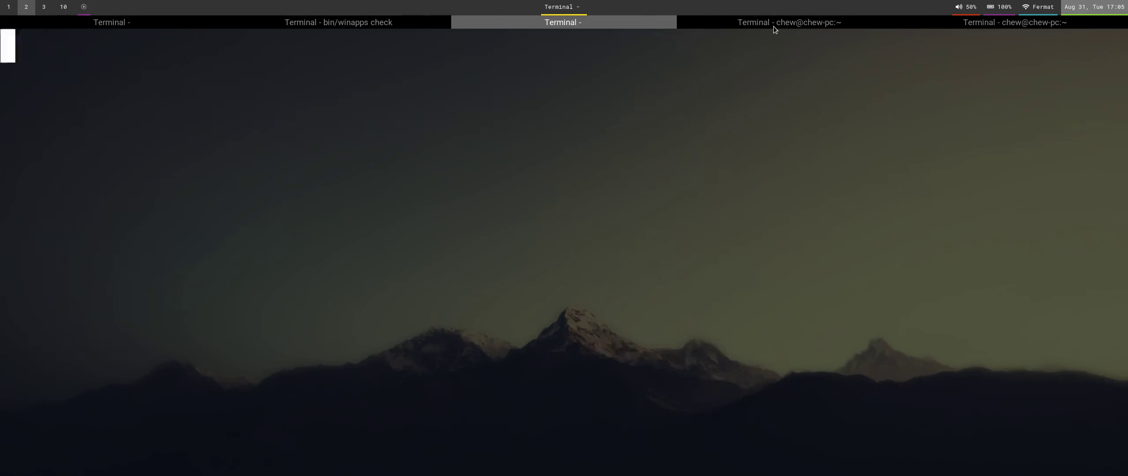
{"action": "key", "text": "shift+g"}
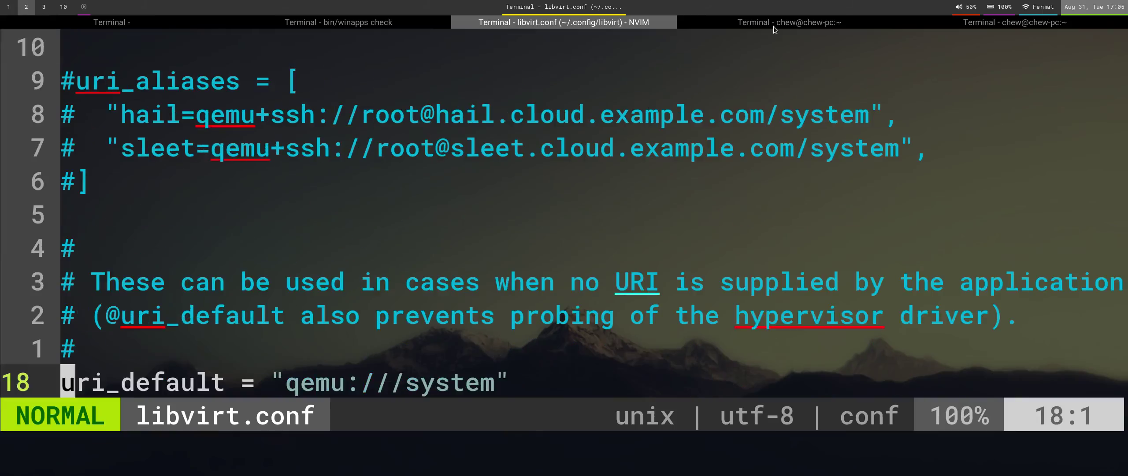
{"action": "key", "text": "super+Left"}
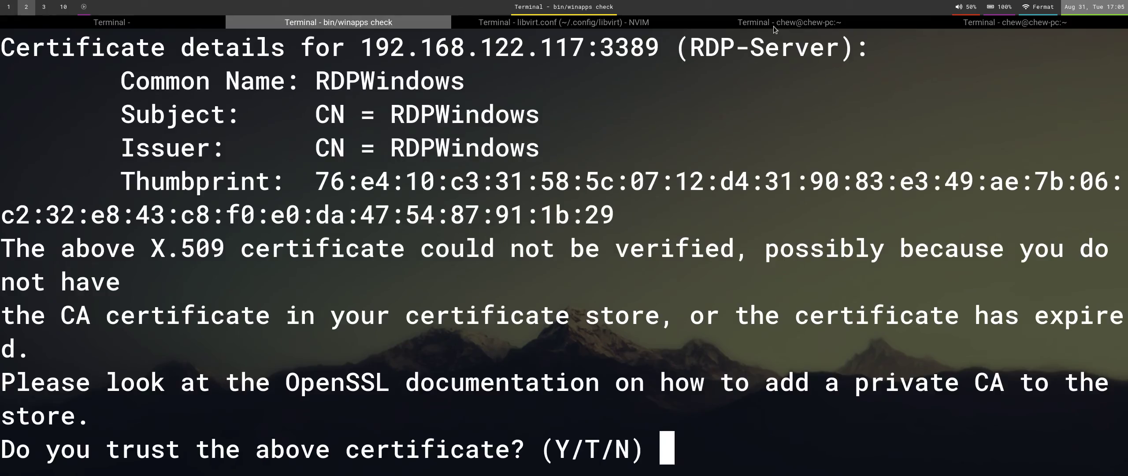
Answer Y at the certificate prompt to trust the RDPWindows certificate.
{"action": "type", "text": "YU"}
{"action": "key", "text": "BackSpace"}
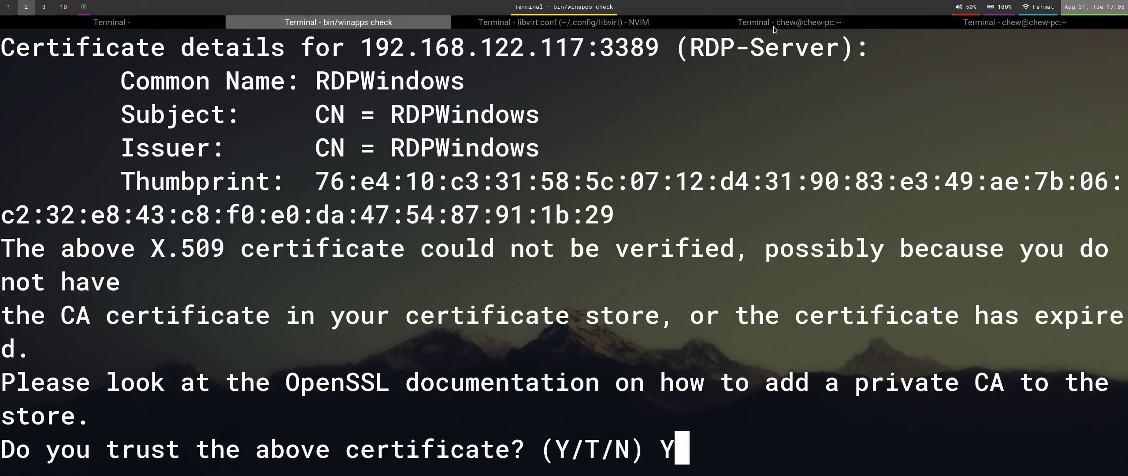
{"action": "key", "text": "Return"}
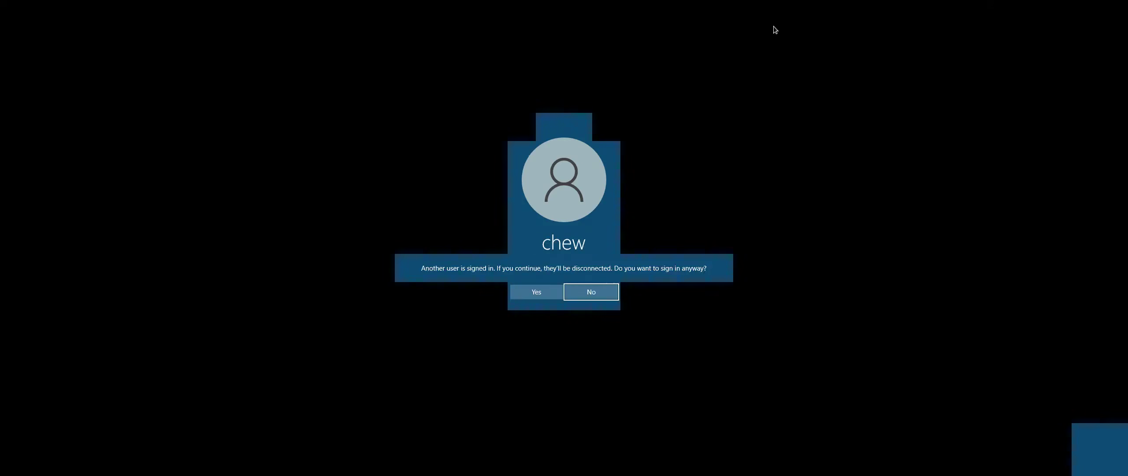
Sign in anyway over the other user's session, then return to the terminal's last shell tab.
{"action": "left_click", "coordinate": [540, 292]}
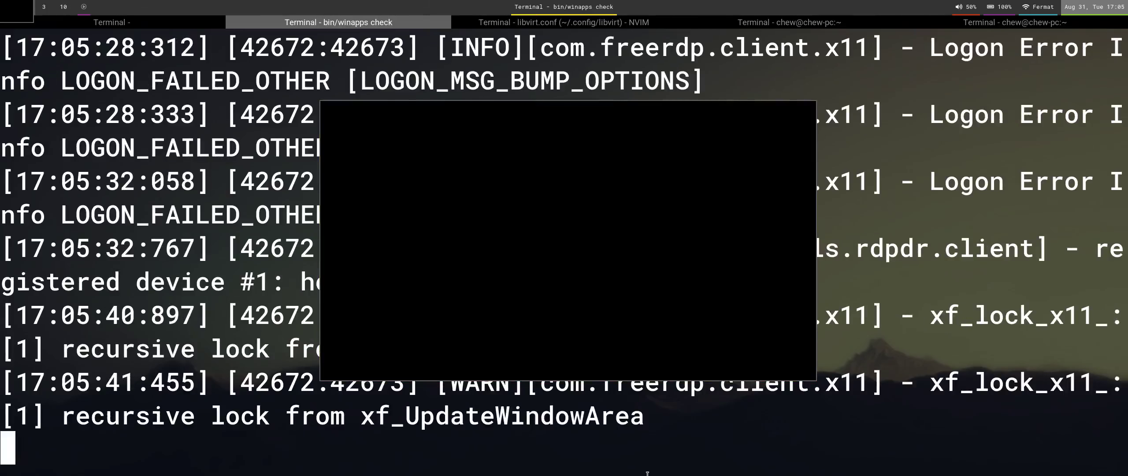
{"action": "left_click", "coordinate": [572, 163]}
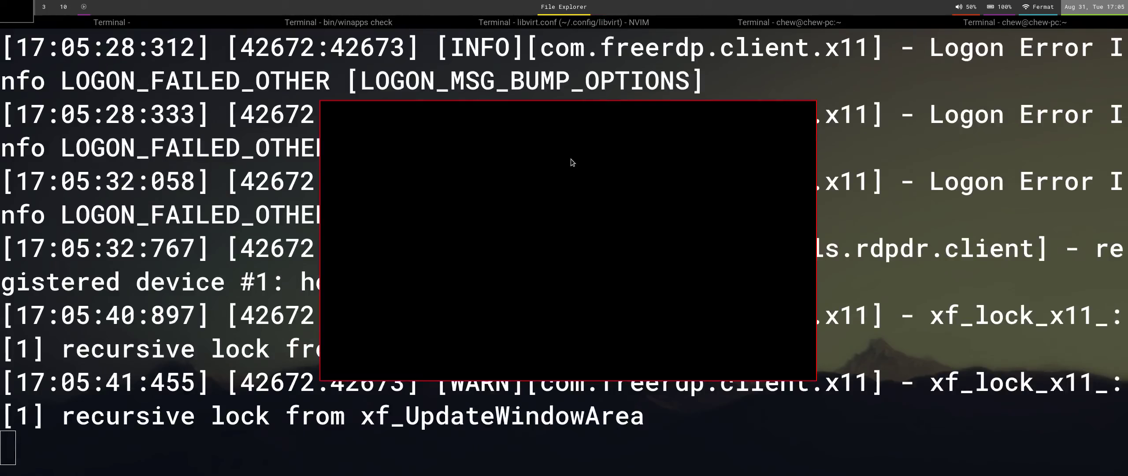
{"action": "left_click", "coordinate": [341, 57]}
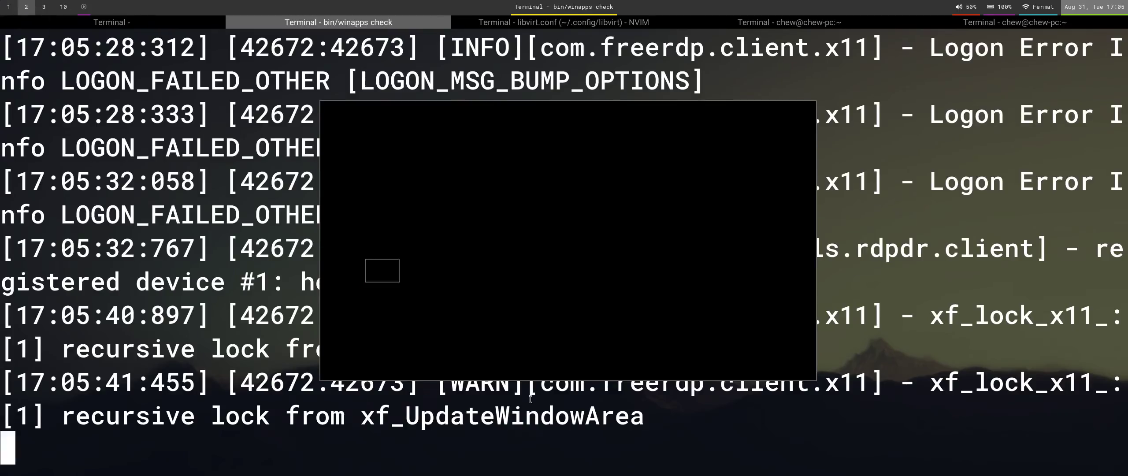
{"action": "left_click", "coordinate": [908, 24]}
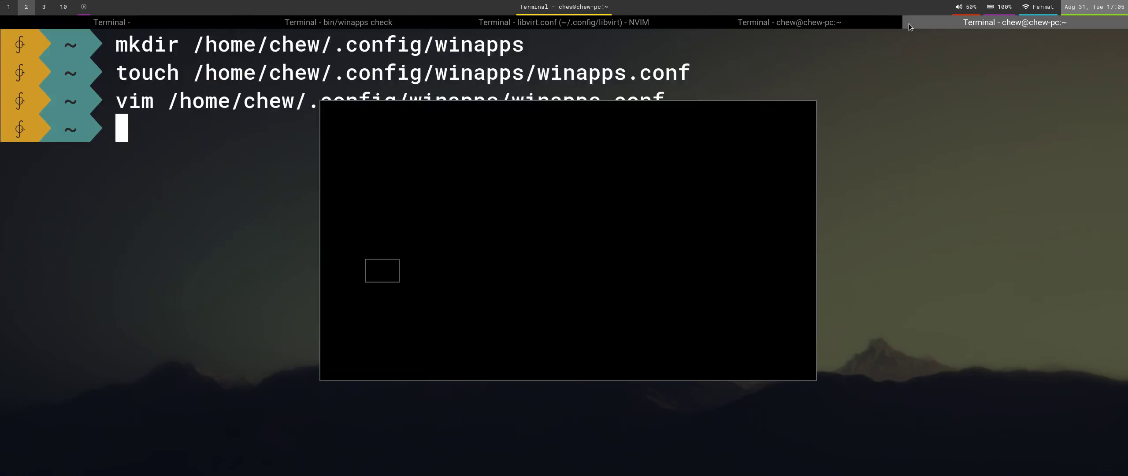
Quit the libvirt.conf editor with :q and close the file manager.
{"action": "key", "text": "ctrl+Page_Up"}
{"action": "key", "text": "ctrl+Page_Up"}
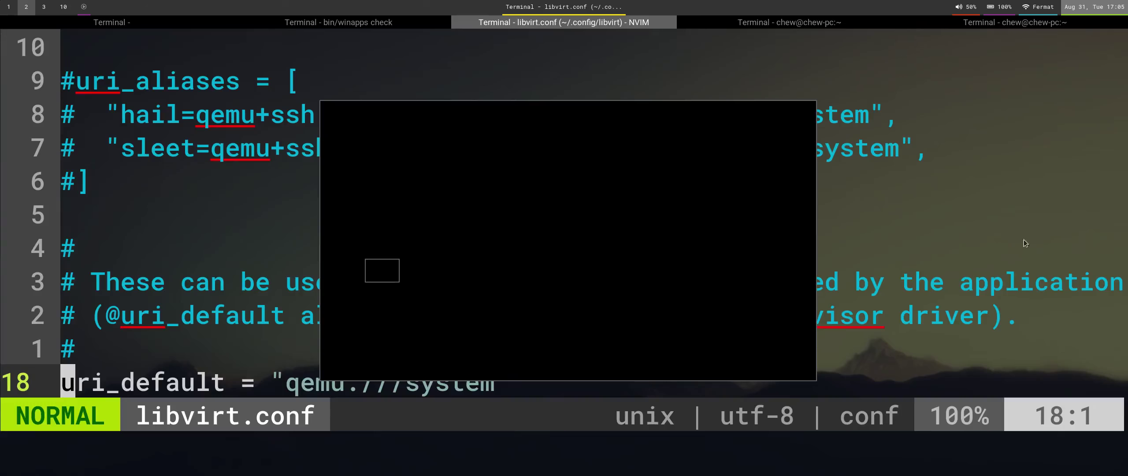
{"action": "left_click", "coordinate": [1025, 246]}
{"action": "type", "text": ":q"}
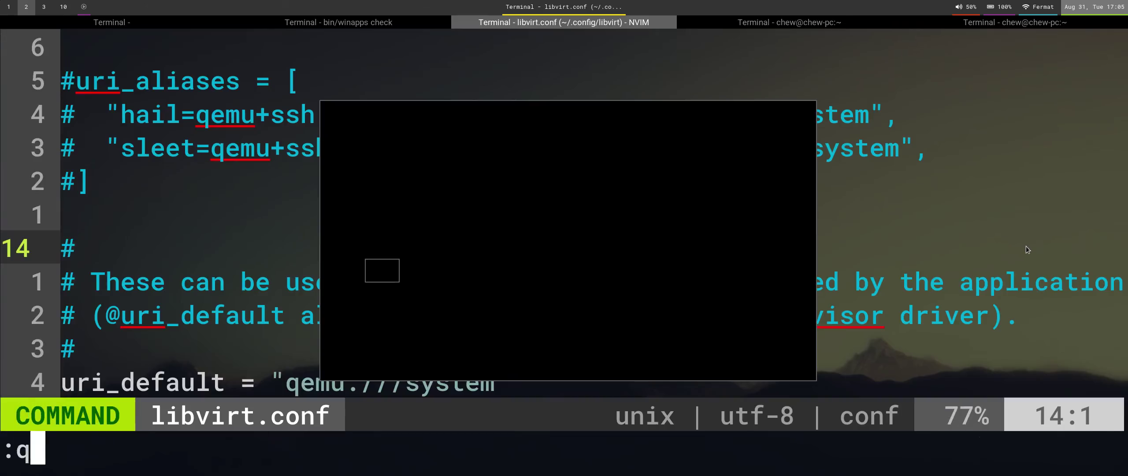
{"action": "key", "text": "Return"}
{"action": "key", "text": "q"}
Run the libvirtd enable command, then exit the two spare shell tabs.
{"action": "key", "text": "ctrl+Page_Up"}
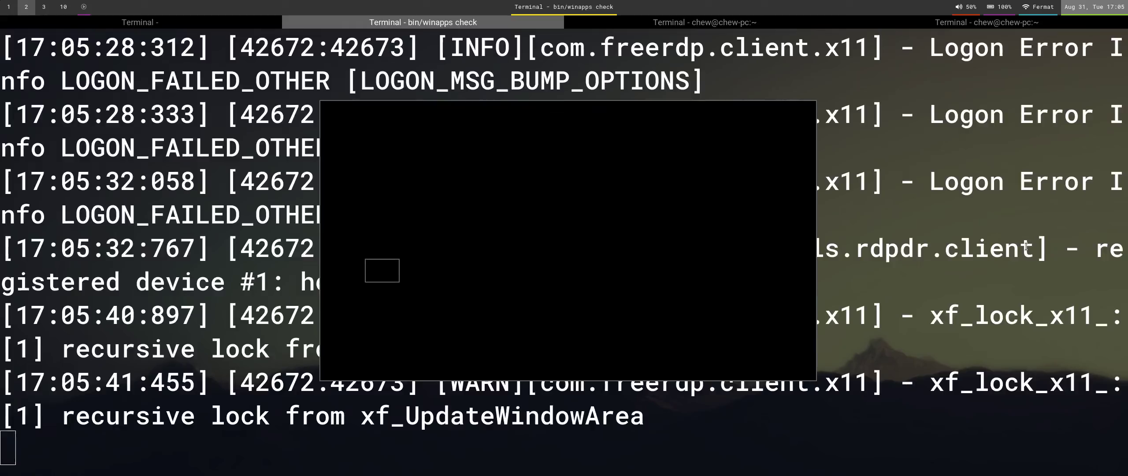
{"action": "key", "text": "ctrl+Page_Down"}
{"action": "key", "text": "Return"}
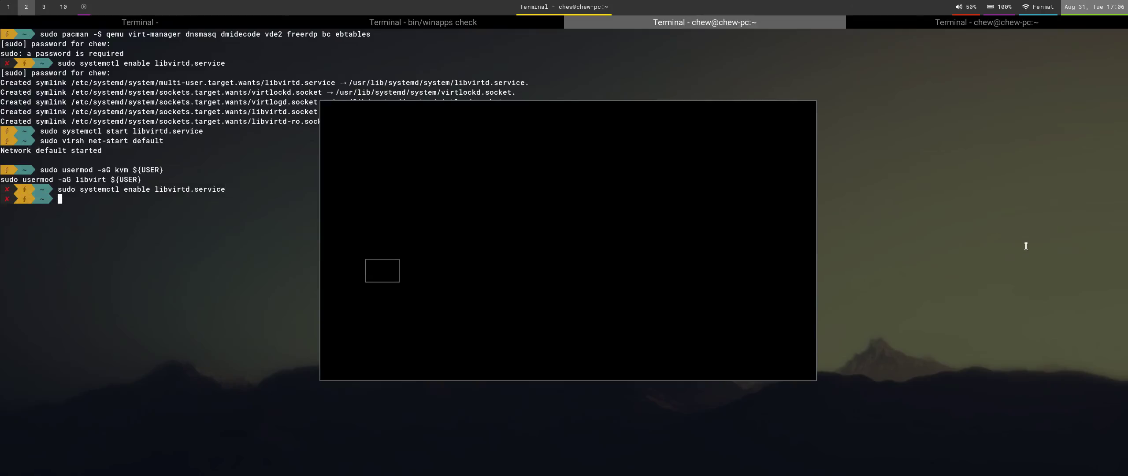
{"action": "type", "text": "exit"}
{"action": "key", "text": "Return"}
{"action": "key", "text": "ctrl+Page_Down"}
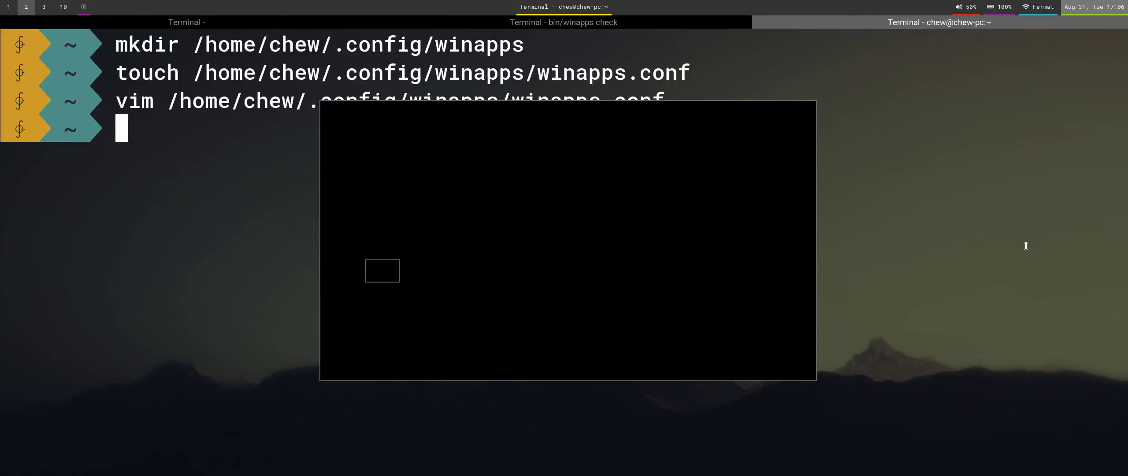
{"action": "type", "text": "exit"}
{"action": "key", "text": "Return"}
{"action": "key", "text": "ctrl+Page_Up"}
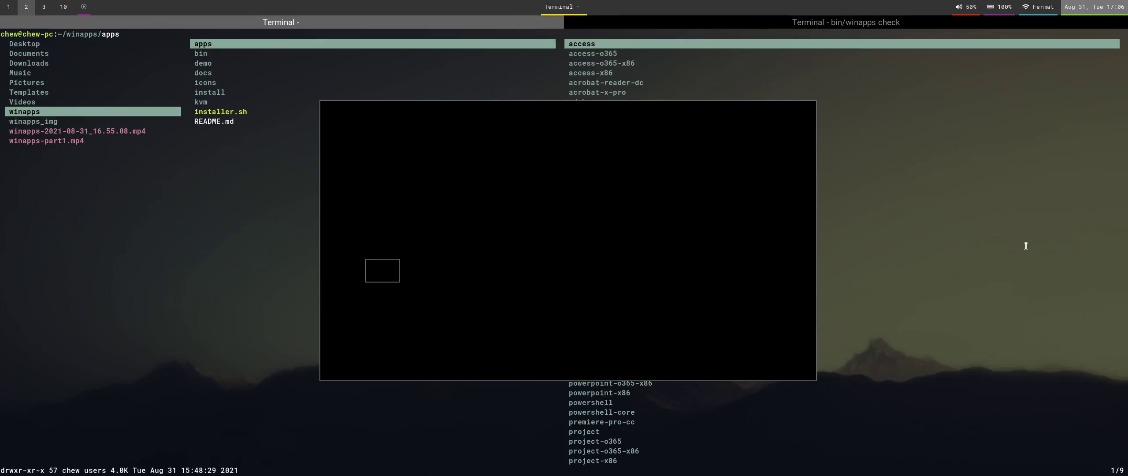
{"action": "key", "text": "ctrl+Page_Down"}
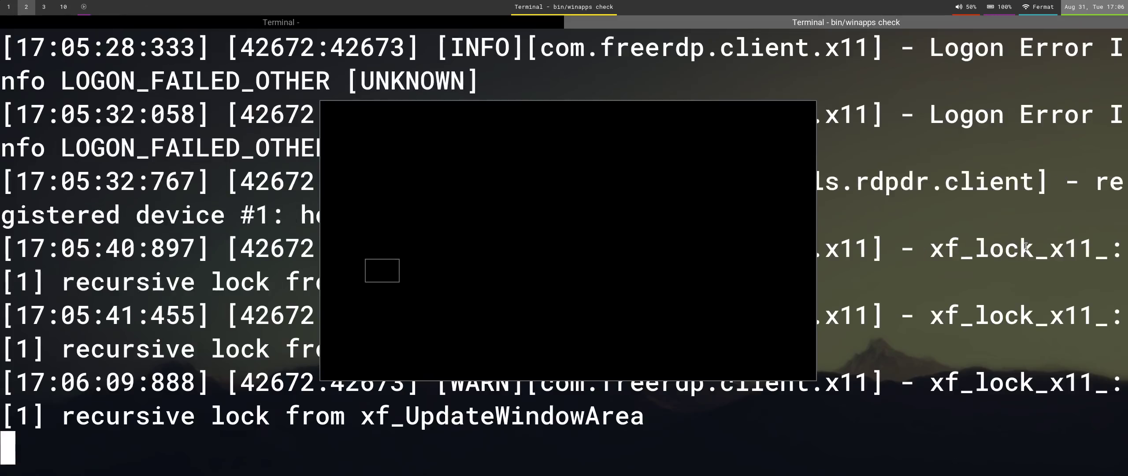
Interrupt bin/winapps check, rerun it, then Ctrl+C to close File Explorer.
{"action": "left_click", "coordinate": [612, 263]}
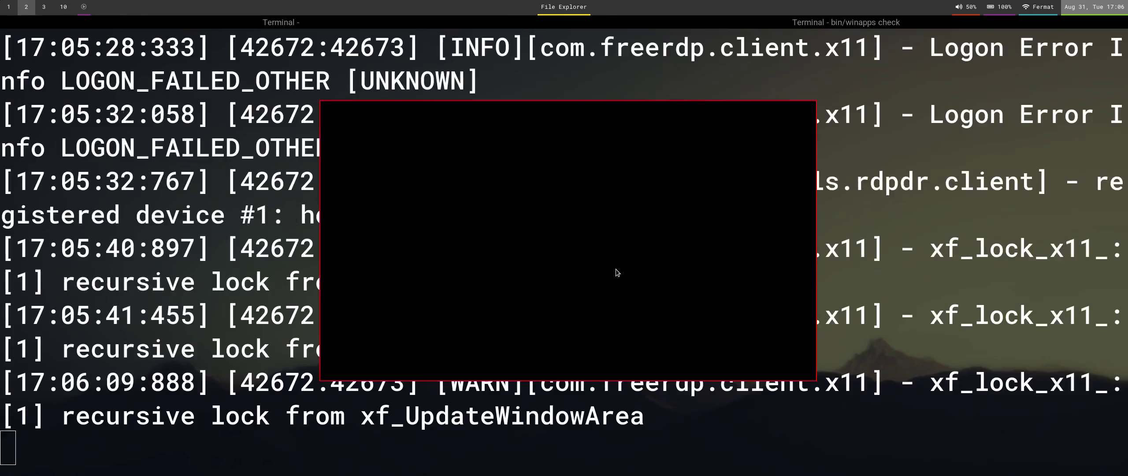
{"action": "left_click", "coordinate": [544, 454]}
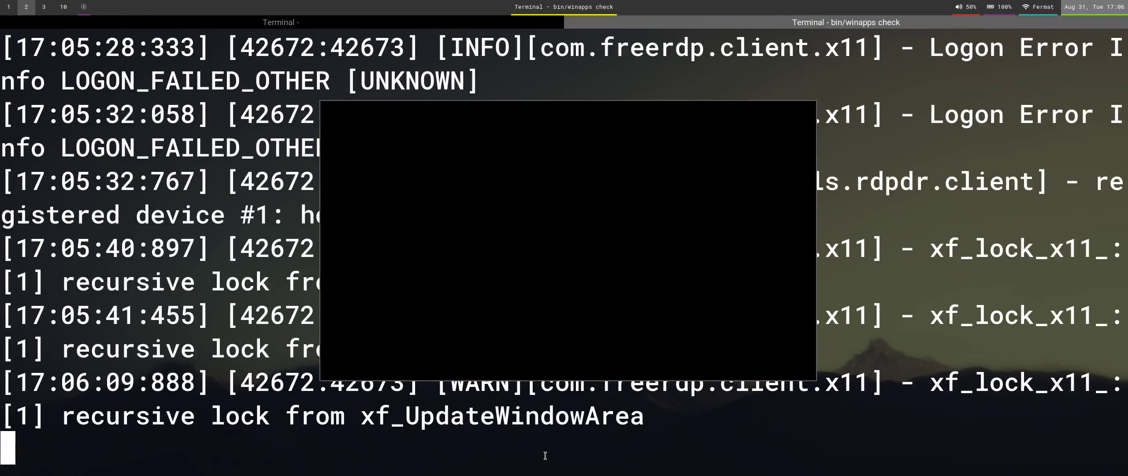
{"action": "key", "text": "ctrl+c"}
{"action": "key", "text": "Up"}
{"action": "key", "text": "Return"}
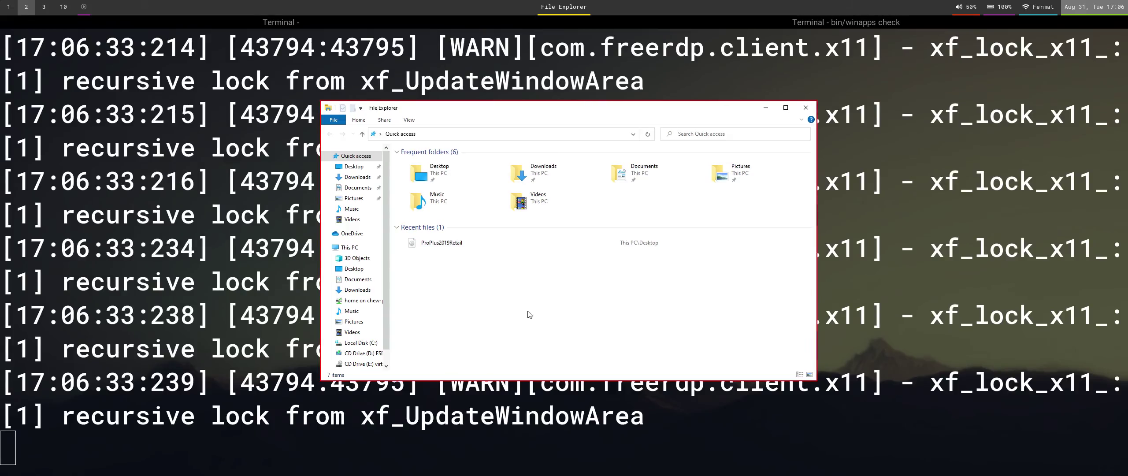
{"action": "key", "text": "ctrl+c"}
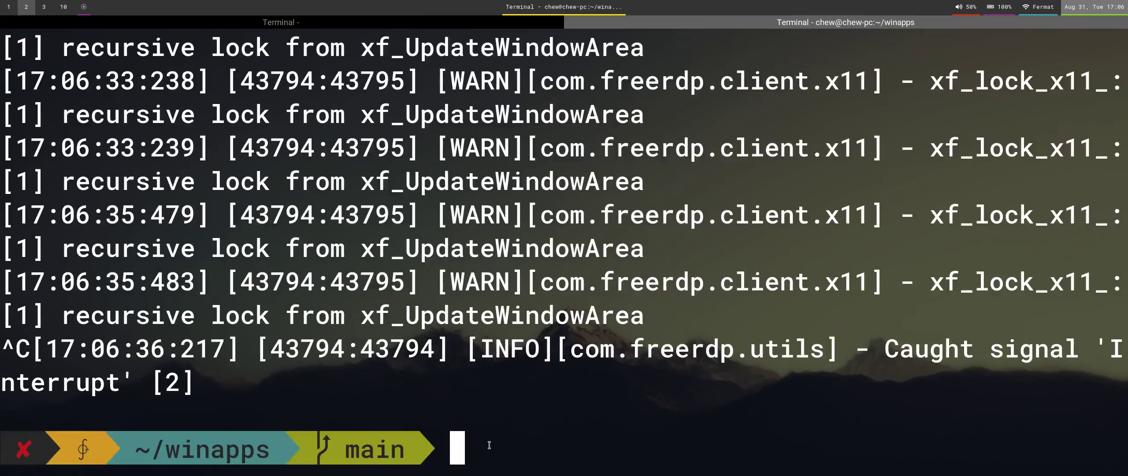
Select the installer command in the README on workspace 1.
{"action": "key", "text": "super+1"}
{"action": "scroll", "coordinate": [436, 352], "scroll_direction": "down", "scroll_amount": 10}
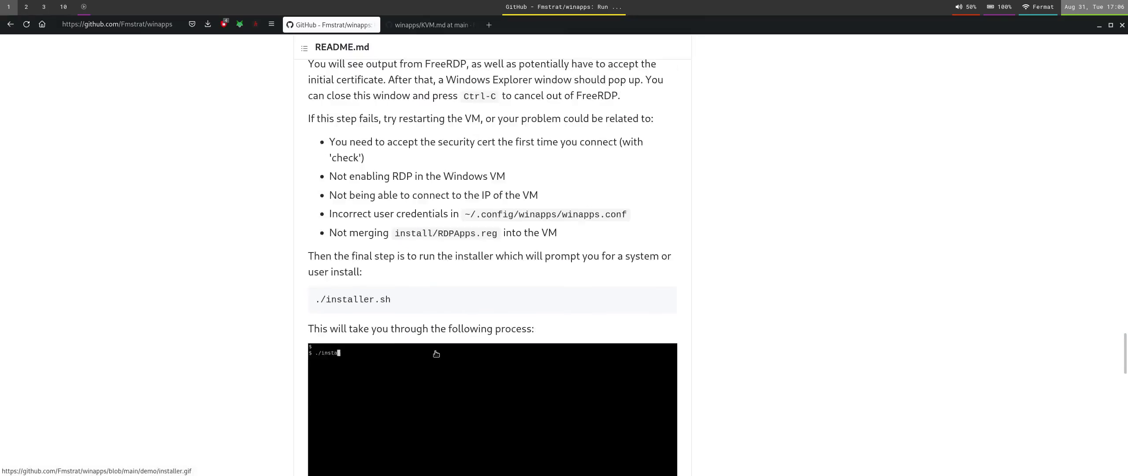
{"action": "triple_click", "coordinate": [408, 173]}
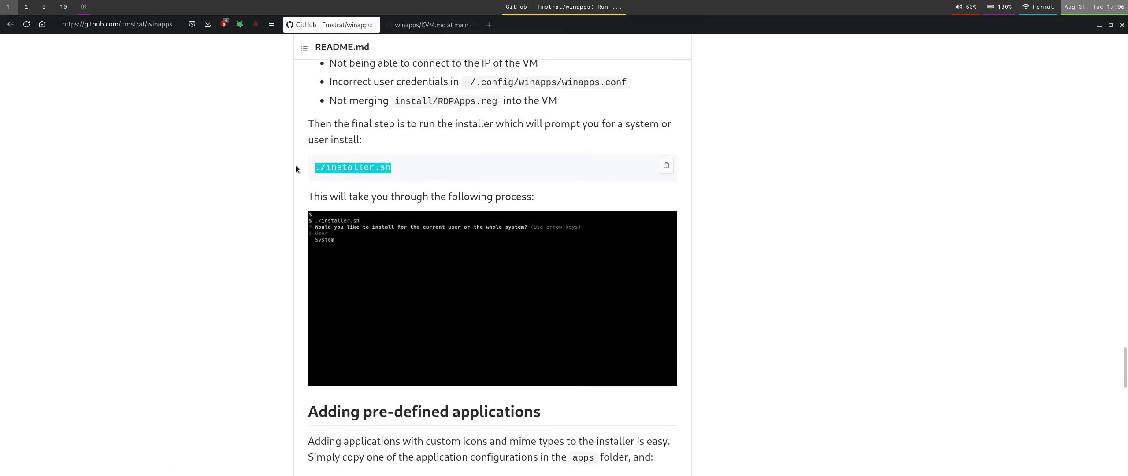
{"action": "key", "text": "super+2"}
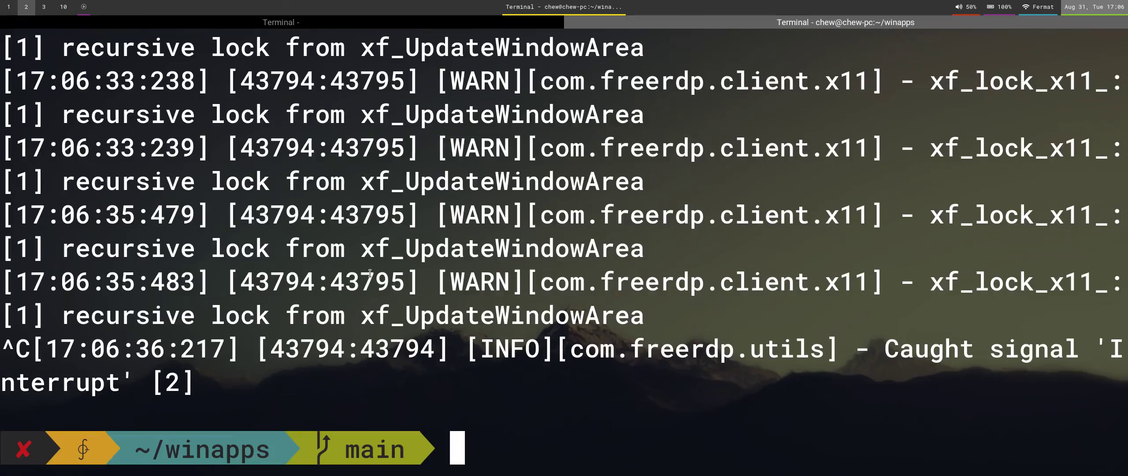
Run ./installer.sh as a System install and set up all detected applications at both prompts.
{"action": "middle_click", "coordinate": [478, 379]}
{"action": "key", "text": "Return"}
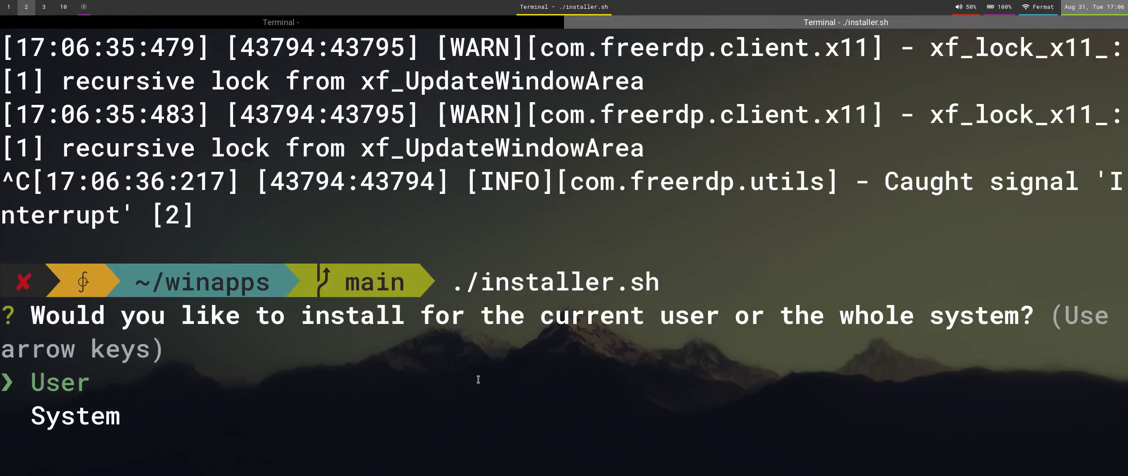
{"action": "key", "text": "Down"}
{"action": "key", "text": "Return"}
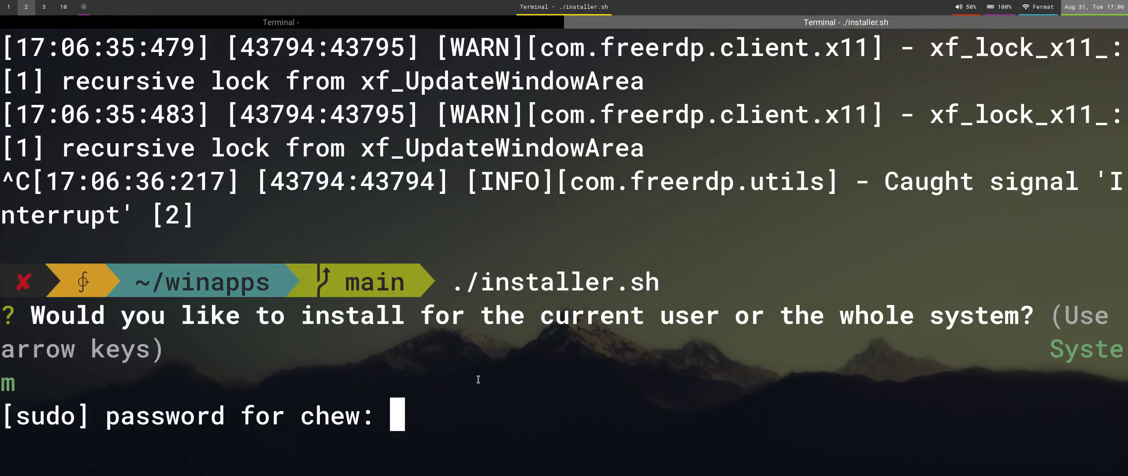
{"action": "key", "text": "Return"}
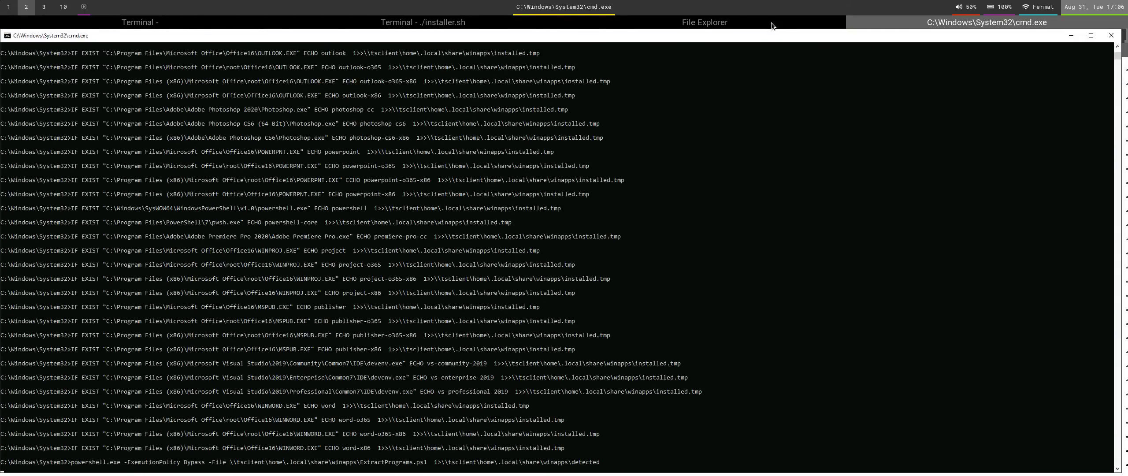
{"action": "left_click", "coordinate": [775, 20]}
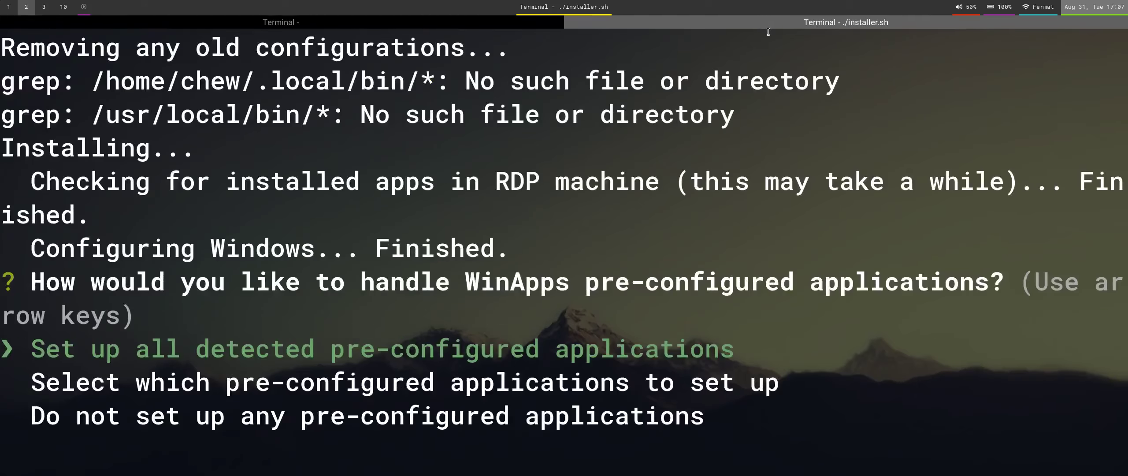
{"action": "key", "text": "Return"}
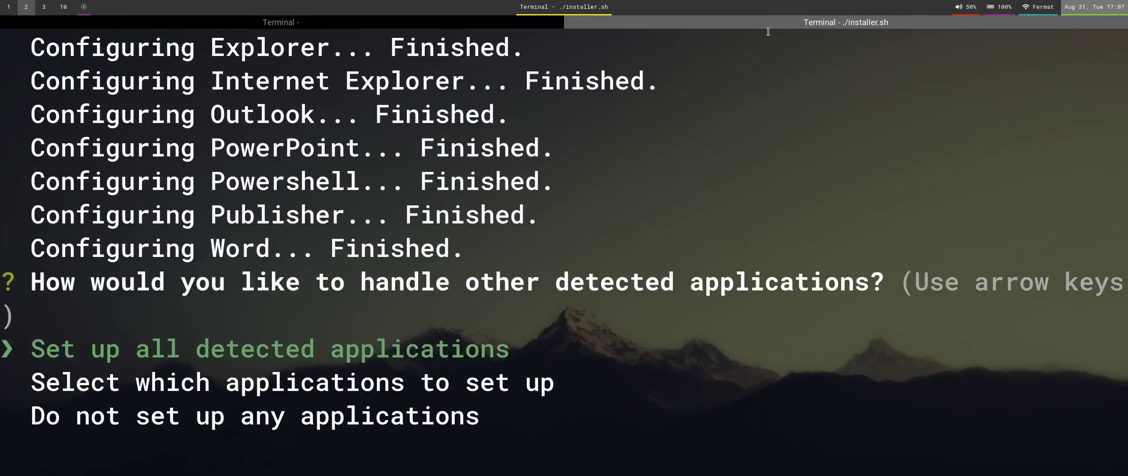
{"action": "key", "text": "Return"}
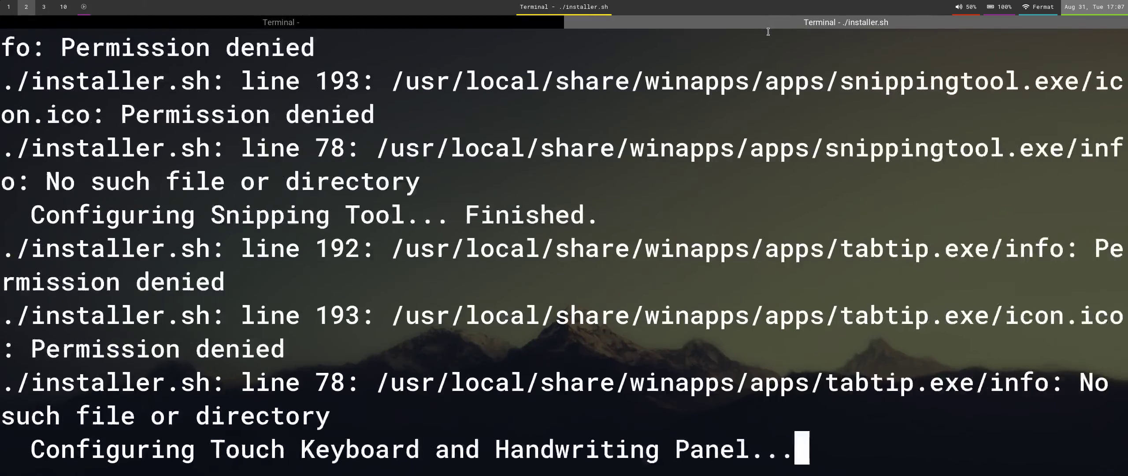
Search 'excel' in the app launcher, then check the installer output tab.
{"action": "key", "text": "super+Left"}
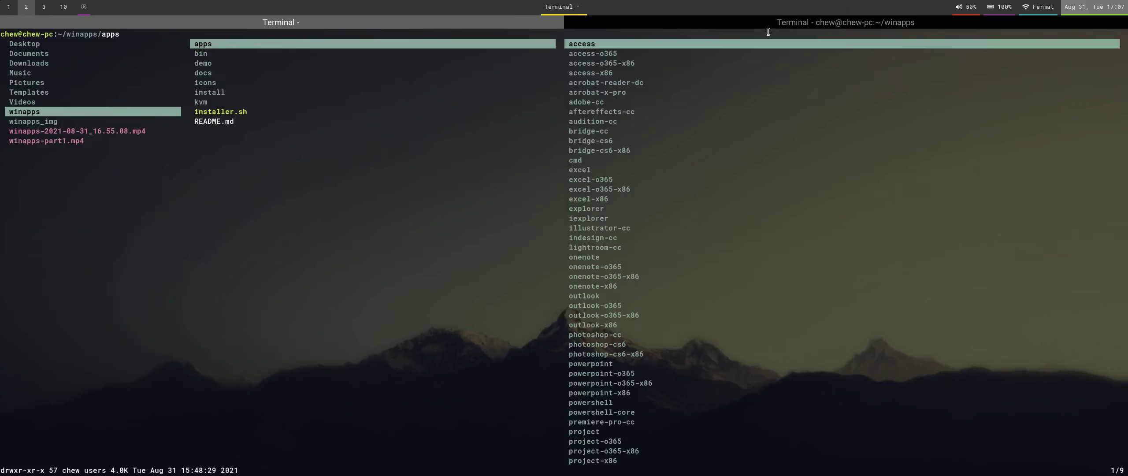
{"action": "key", "text": "super+d"}
{"action": "type", "text": "excel"}
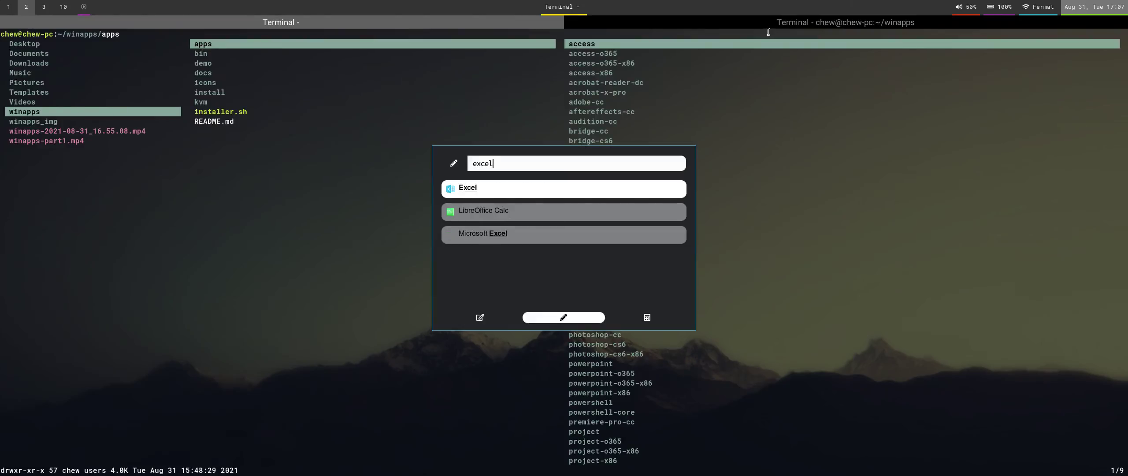
{"action": "left_click", "coordinate": [504, 184]}
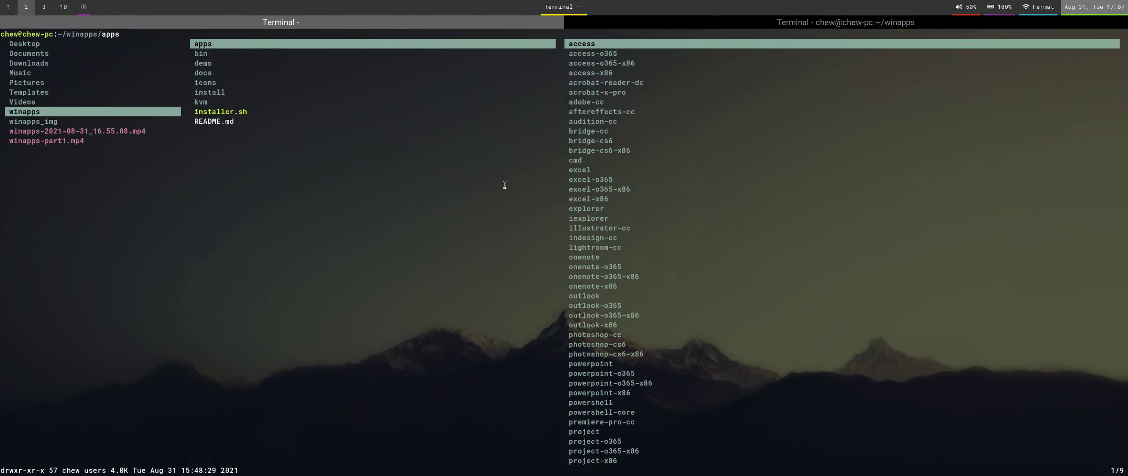
{"action": "left_click", "coordinate": [704, 22]}
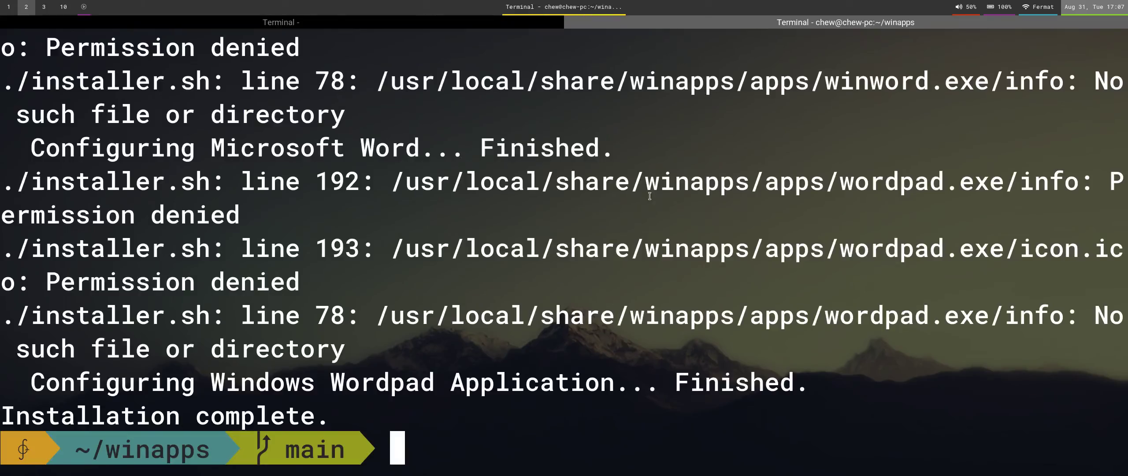
{"action": "left_click", "coordinate": [559, 25]}
Scroll through the README on workspace 1, then return to the terminal workspace.
{"action": "key", "text": "super+1"}
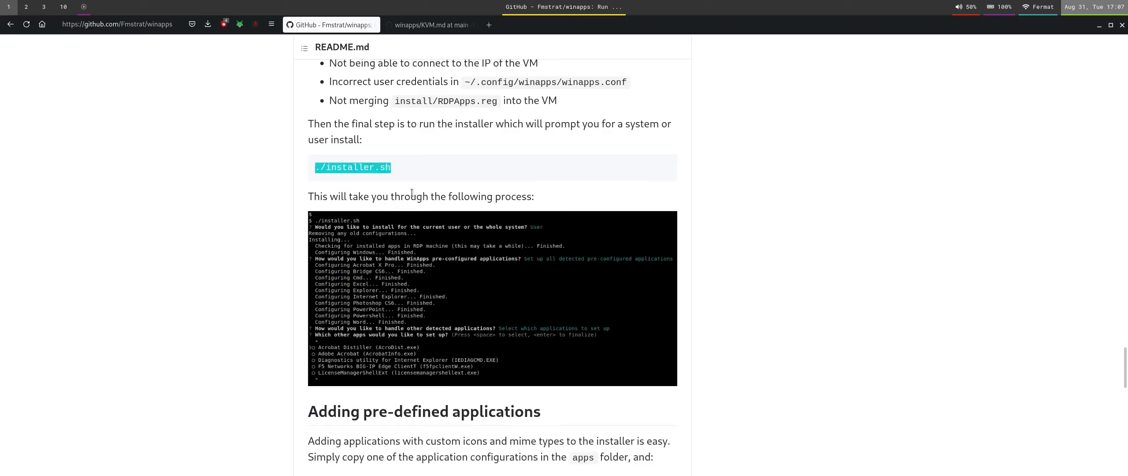
{"action": "scroll", "coordinate": [555, 270], "scroll_direction": "down", "scroll_amount": 5}
{"action": "scroll", "coordinate": [555, 270], "scroll_direction": "down", "scroll_amount": 10}
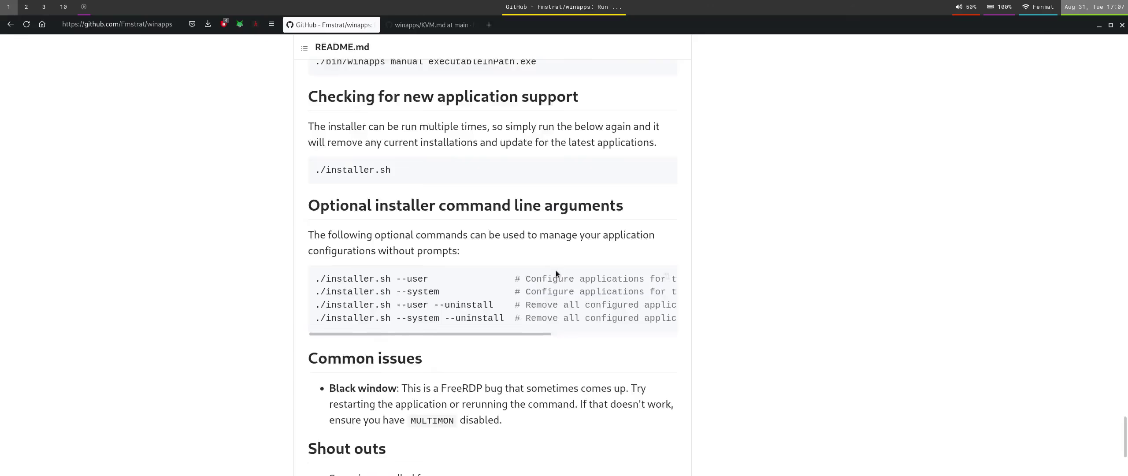
{"action": "scroll", "coordinate": [555, 269], "scroll_direction": "up", "scroll_amount": 3}
{"action": "scroll", "coordinate": [556, 270], "scroll_direction": "down", "scroll_amount": 3}
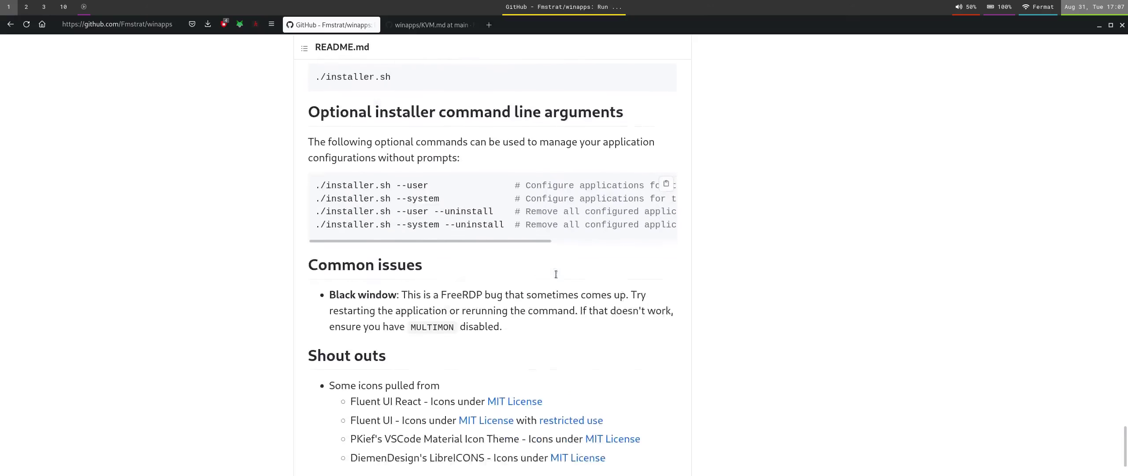
{"action": "key", "text": "super+2"}
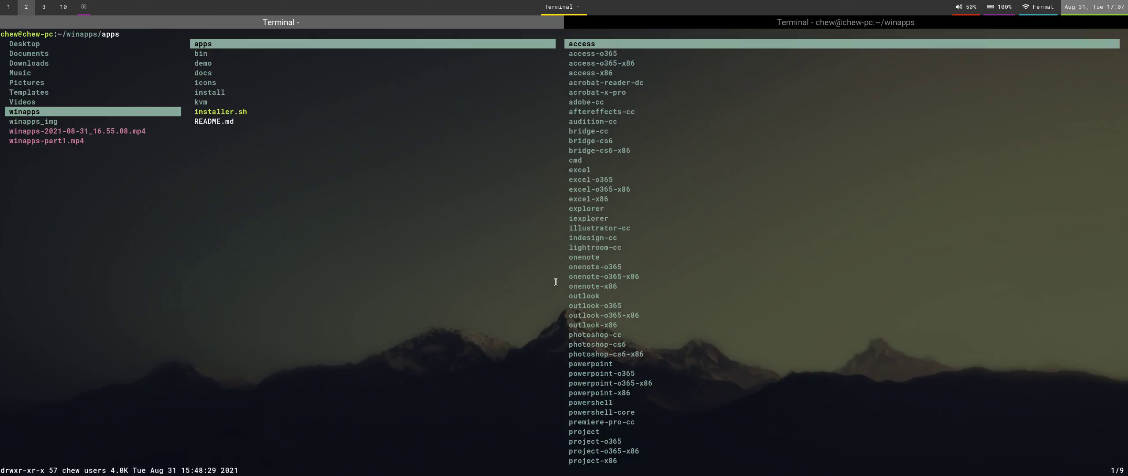
Close the finished installer's terminal tab with exit.
{"action": "left_click", "coordinate": [796, 24]}
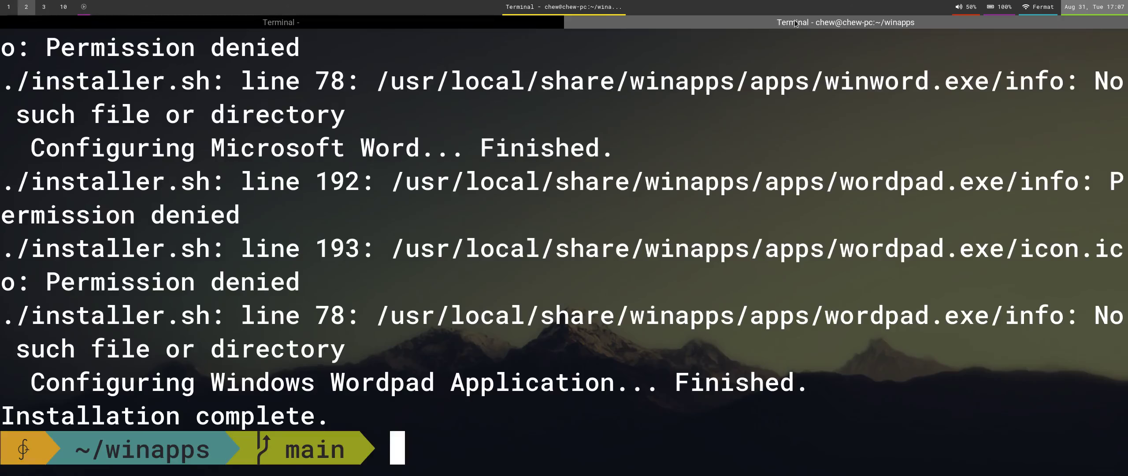
{"action": "type", "text": "exit"}
{"action": "key", "text": "Return"}
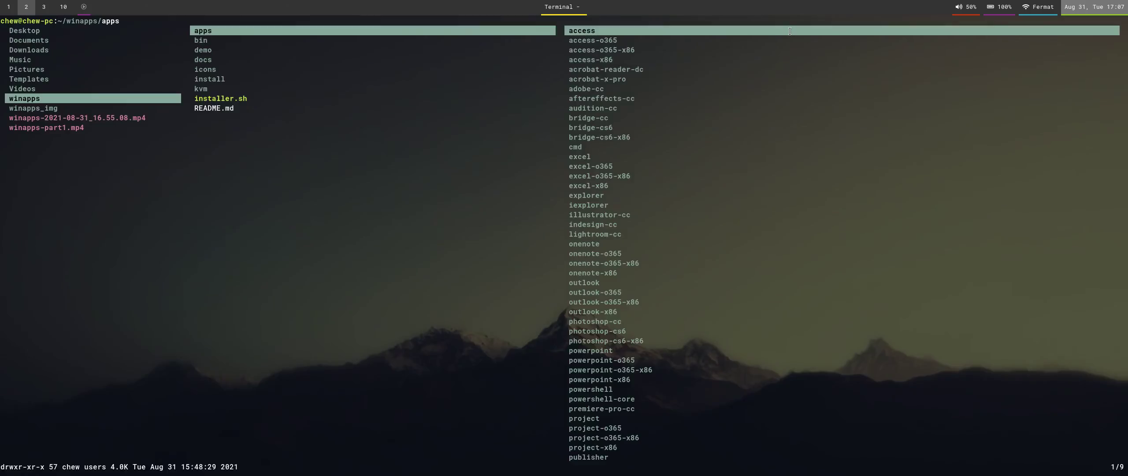
Launch Excel from the rofi app launcher.
{"action": "key", "text": "super+d"}
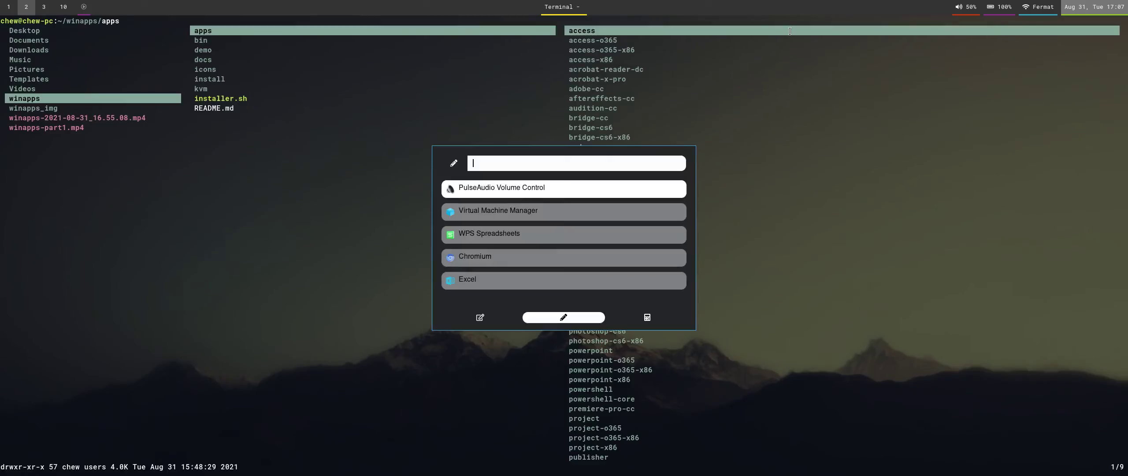
{"action": "key", "text": "Down"}
{"action": "key", "text": "Down"}
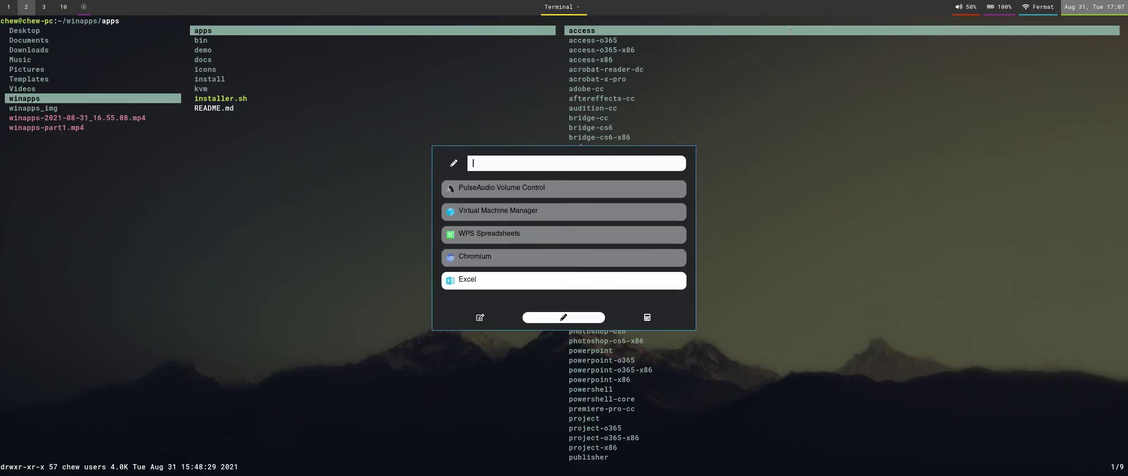
{"action": "key", "text": "Return"}
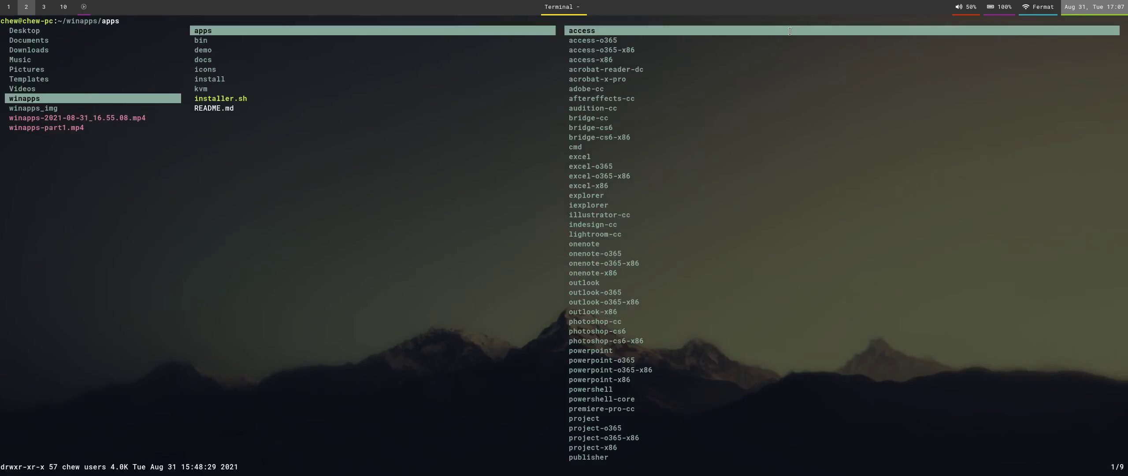
{"action": "key", "text": "Down"}
{"action": "key", "text": "Down"}
{"action": "key", "text": "Down"}
{"action": "key", "text": "Down"}
{"action": "key", "text": "Down"}
{"action": "key", "text": "Down"}
{"action": "key", "text": "Down"}
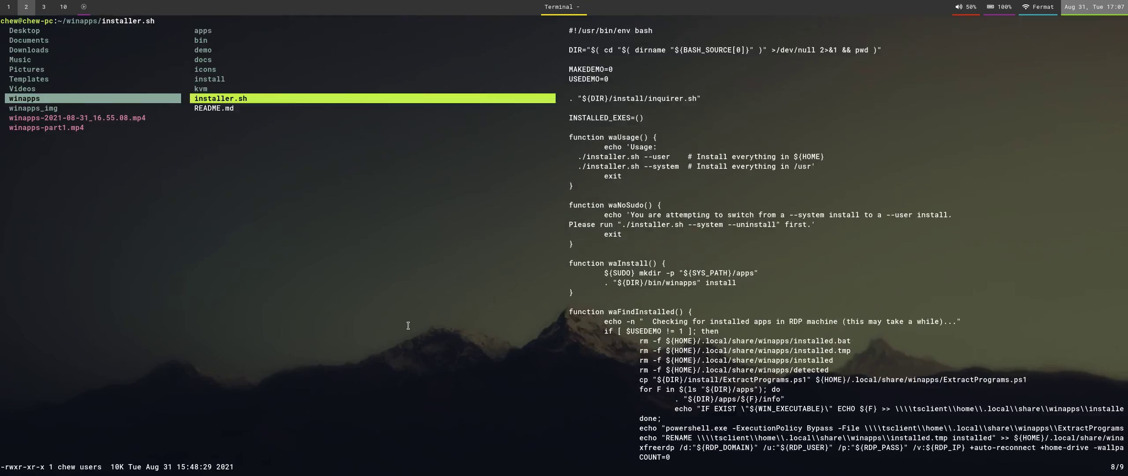
{"action": "key", "text": "Up"}
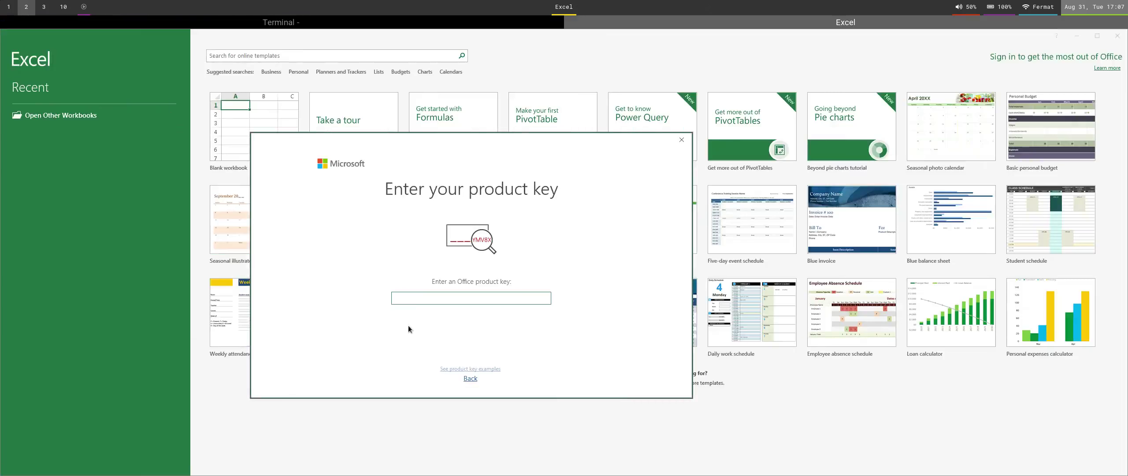
Dismiss the product-key prompt and select cells B2:D5 in Book1.
{"action": "left_click", "coordinate": [679, 142]}
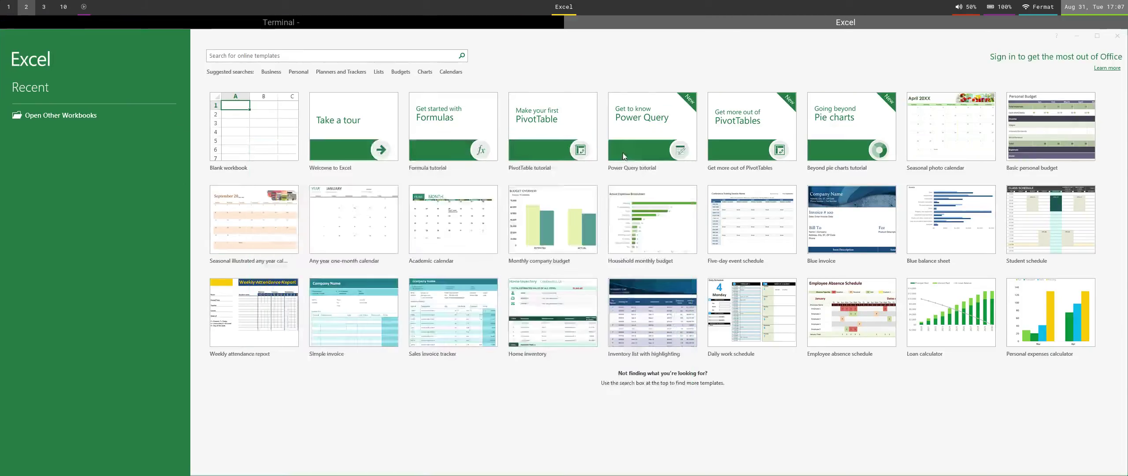
{"action": "left_click", "coordinate": [274, 148]}
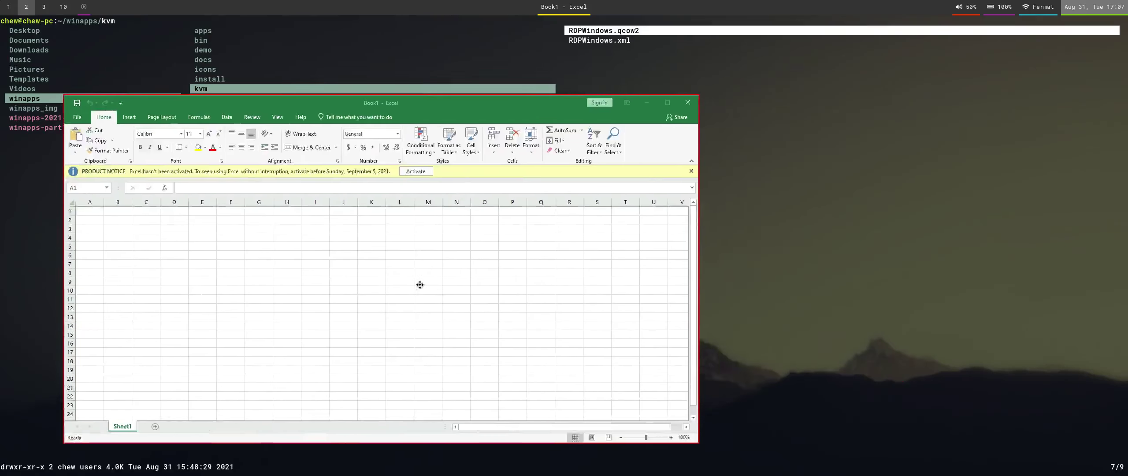
{"action": "scroll", "coordinate": [524, 274], "scroll_direction": "up", "scroll_amount": 4}
{"action": "scroll", "coordinate": [524, 274], "scroll_direction": "up", "scroll_amount": 10}
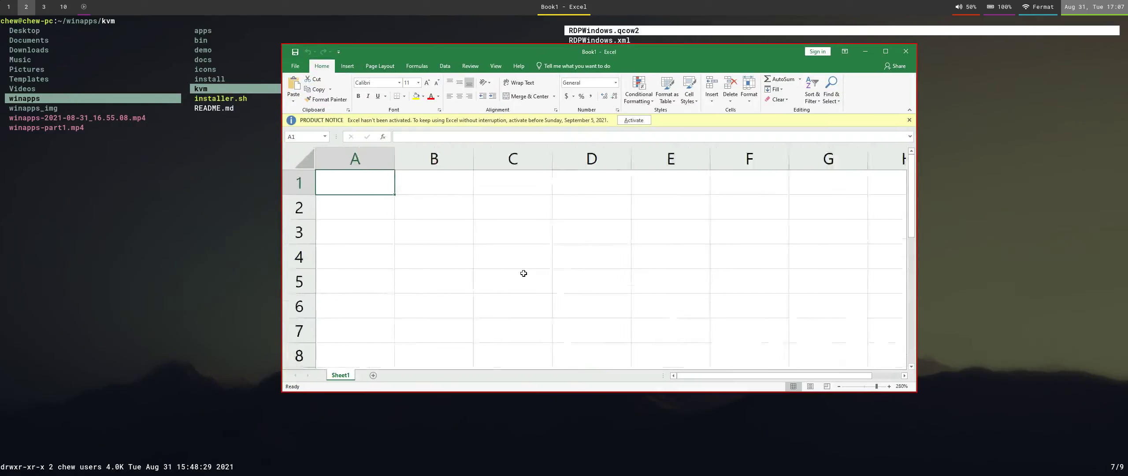
{"action": "left_click", "coordinate": [524, 274]}
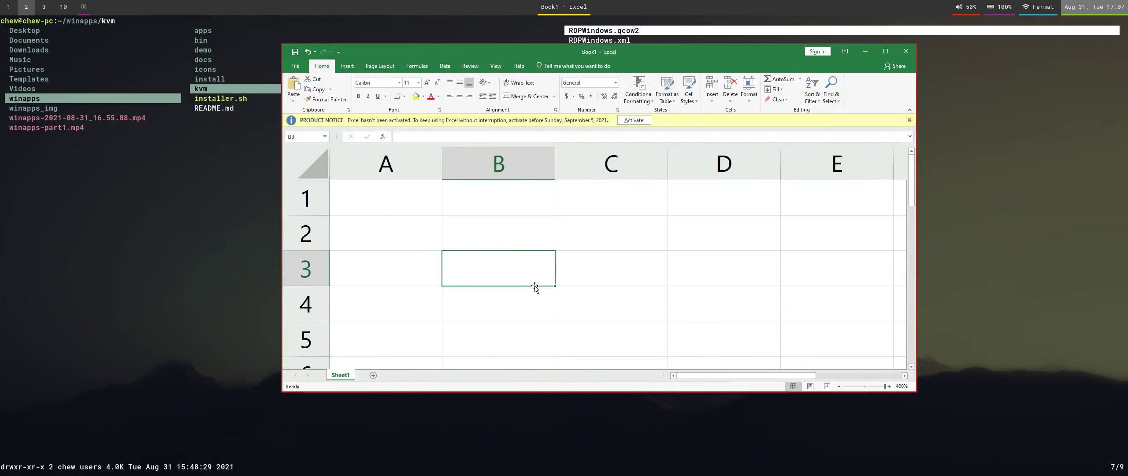
{"action": "left_click_drag", "start_coordinate": [535, 233], "coordinate": [764, 347]}
Apply All Borders to B2:D5, then reselect the range and remove the borders.
{"action": "key", "text": "alt+h"}
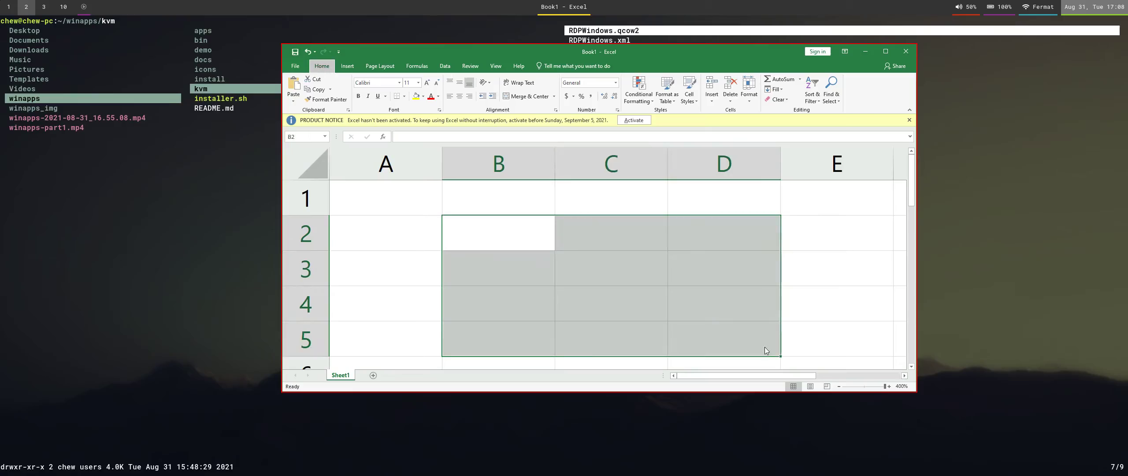
{"action": "key", "text": "b"}
{"action": "key", "text": "a"}
{"action": "key", "text": "Left"}
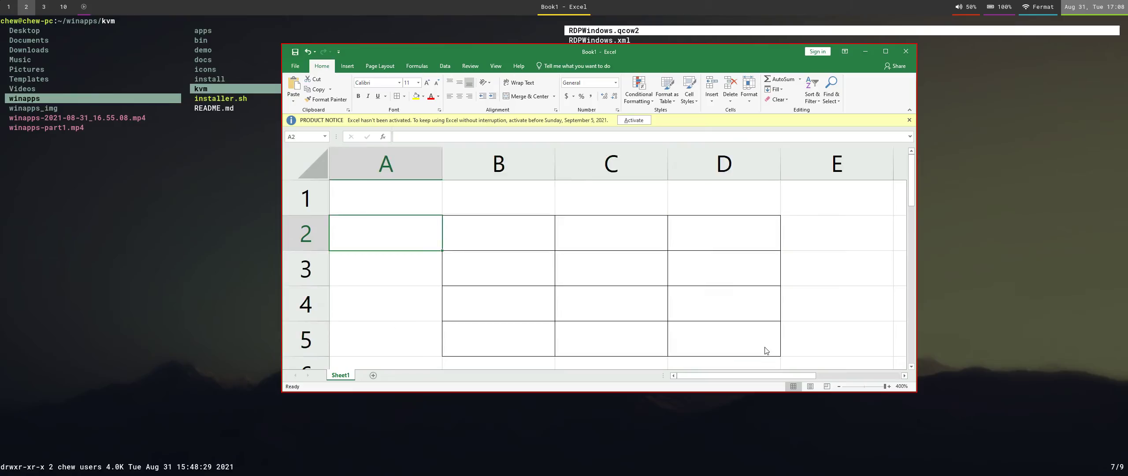
{"action": "key", "text": "Right"}
{"action": "key", "text": "shift+Right"}
{"action": "key", "text": "shift+Down"}
{"action": "key", "text": "shift+Down"}
{"action": "key", "text": "shift+Right"}
{"action": "key", "text": "shift+Down"}
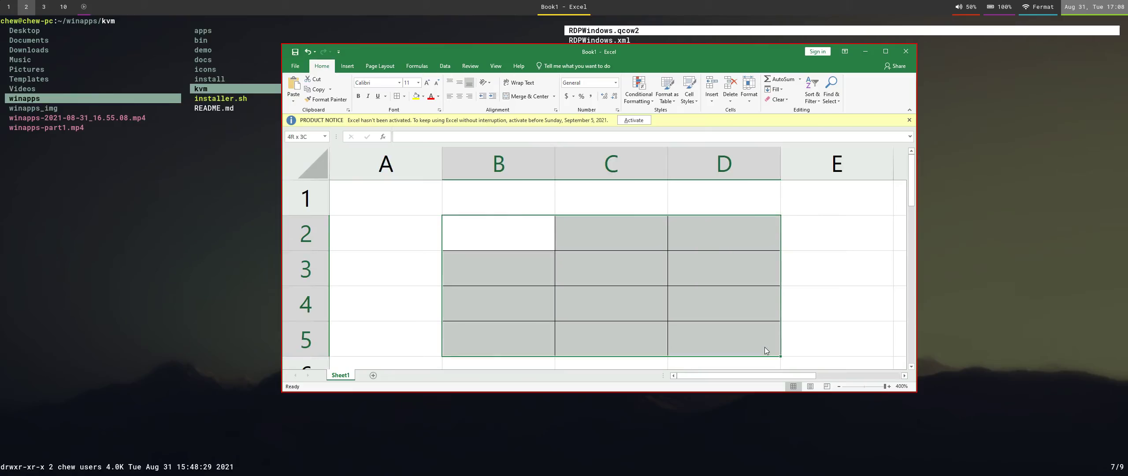
{"action": "key", "text": "alt+h"}
{"action": "key", "text": "b"}
{"action": "key", "text": "n"}
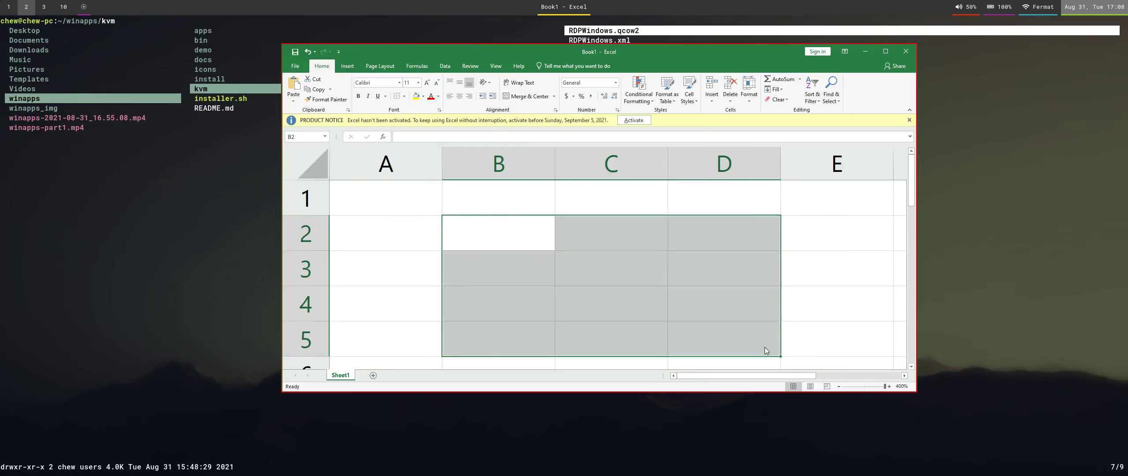
Merge & Center B2:D5 and open the Insert cells options.
{"action": "key", "text": "alt+h"}
{"action": "key", "text": "m"}
{"action": "key", "text": "c"}
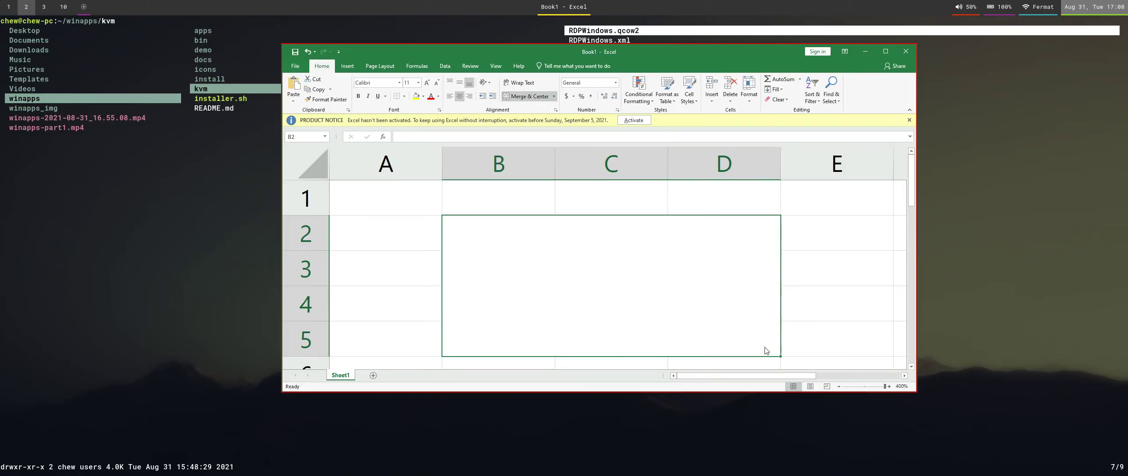
{"action": "key", "text": "ctrl+shift+plus"}
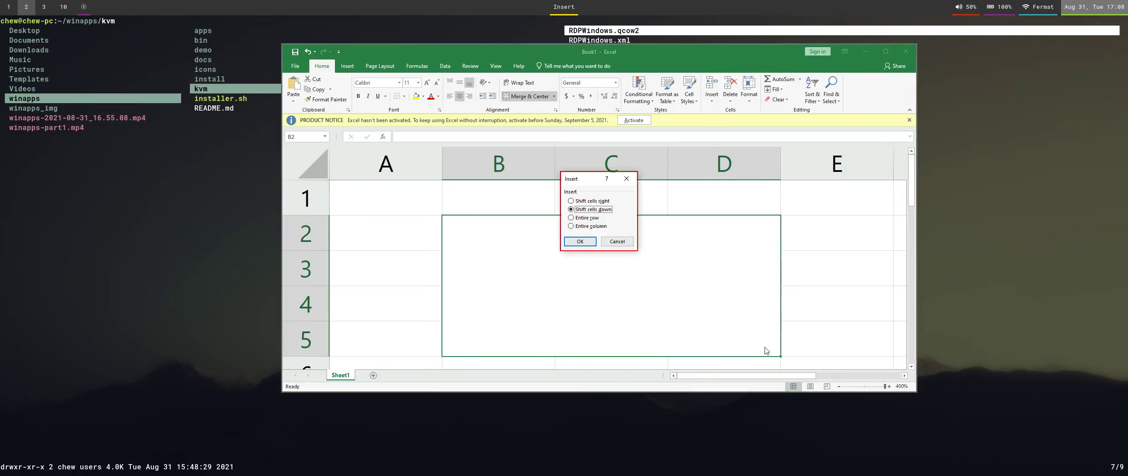
Close the Insert dialog, then open and cancel Format Cells.
{"action": "left_click", "coordinate": [626, 179]}
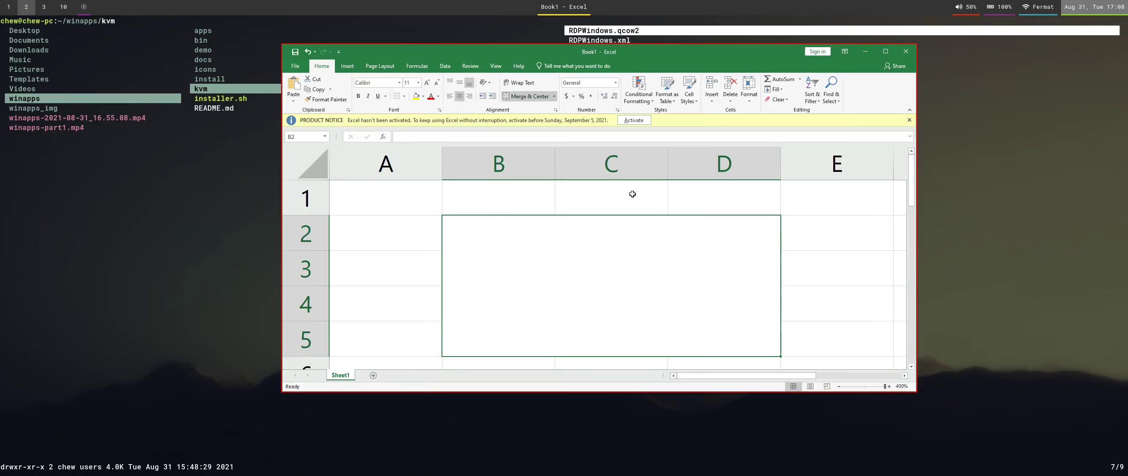
{"action": "key", "text": "ctrl+1"}
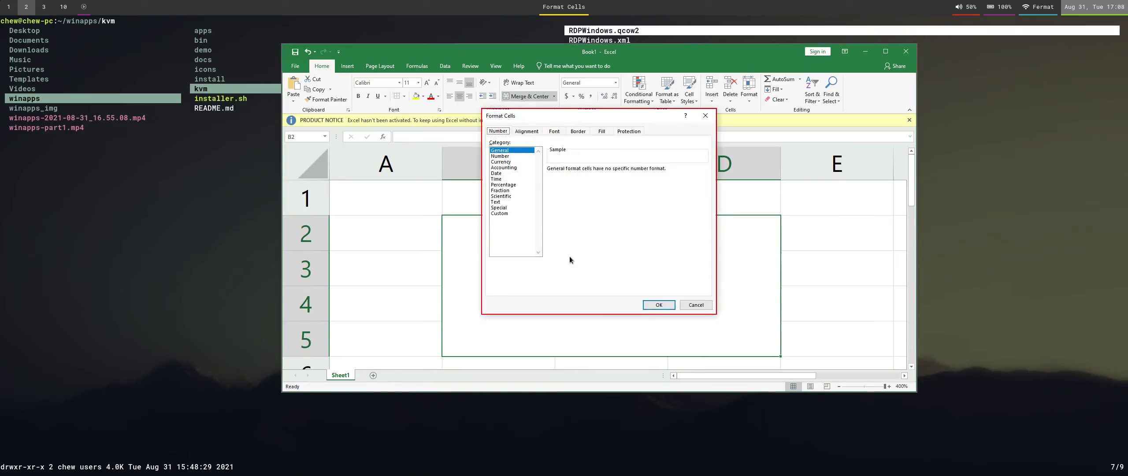
{"action": "left_click", "coordinate": [706, 307]}
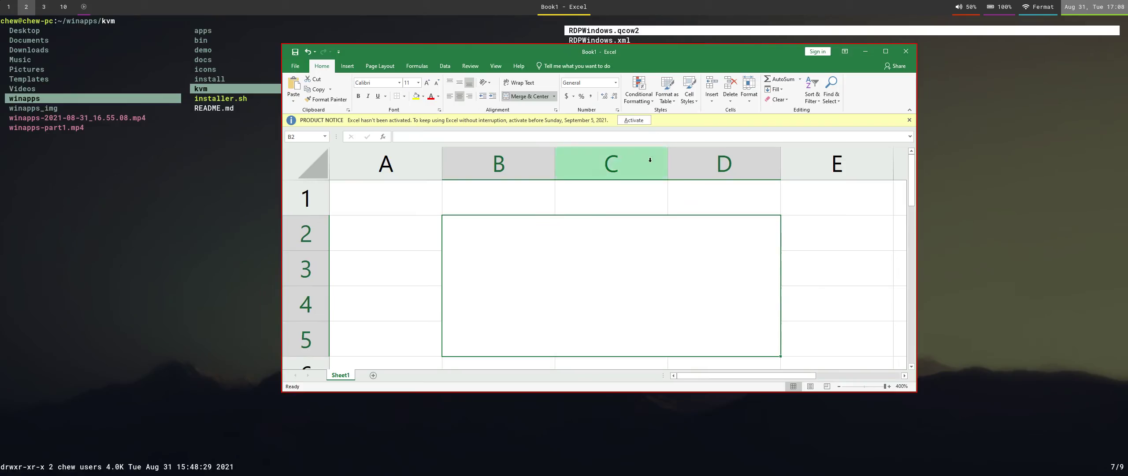
Enter =SUM(C1) in cell A1, showing 0, then select the merged B2:D5 cell.
{"action": "left_click", "coordinate": [636, 205]}
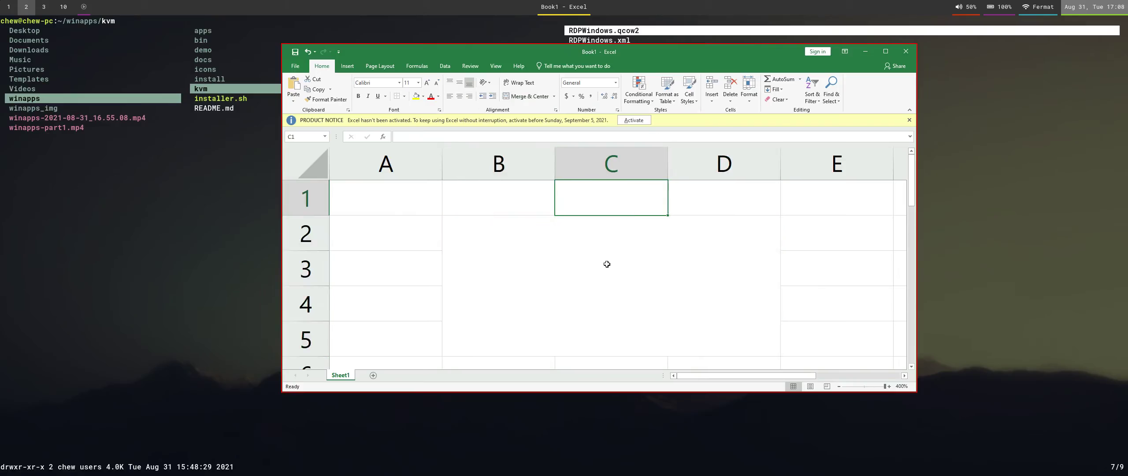
{"action": "left_click", "coordinate": [420, 203]}
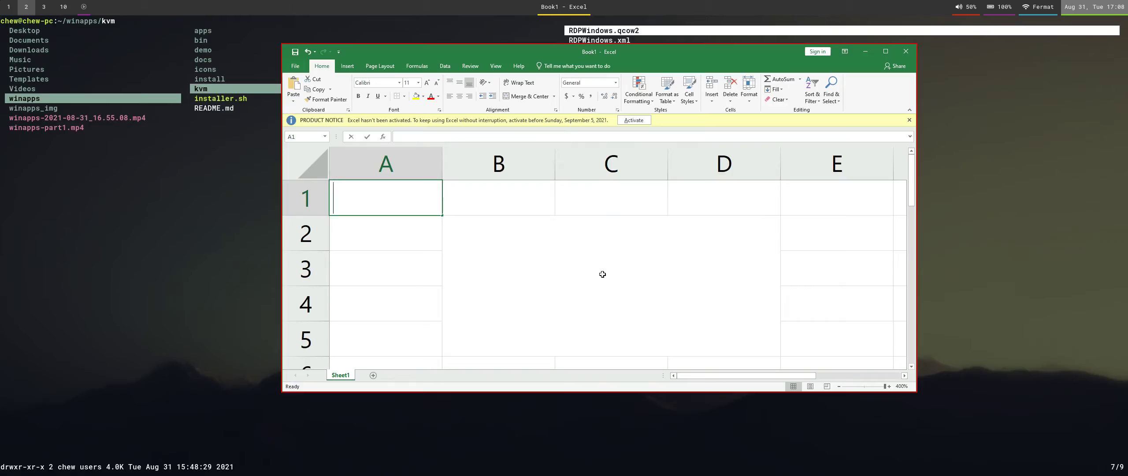
{"action": "type", "text": "=sum"}
{"action": "key", "text": "Tab"}
{"action": "key", "text": "Right"}
{"action": "key", "text": "Right"}
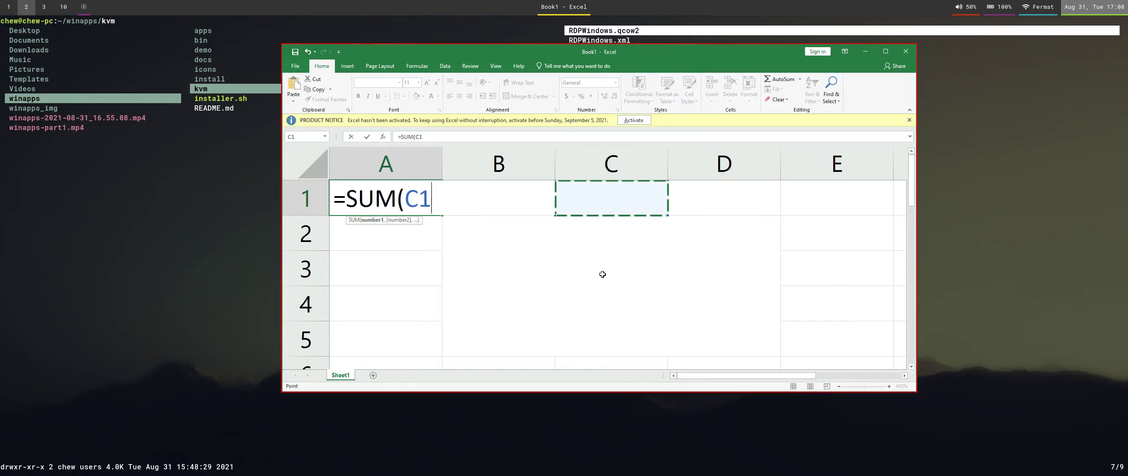
{"action": "key", "text": "Left"}
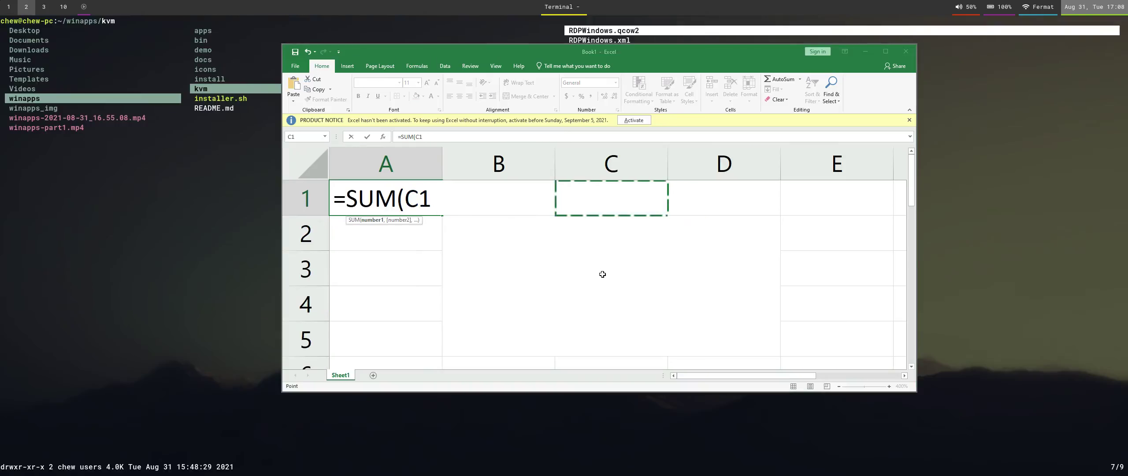
{"action": "left_click", "coordinate": [559, 227]}
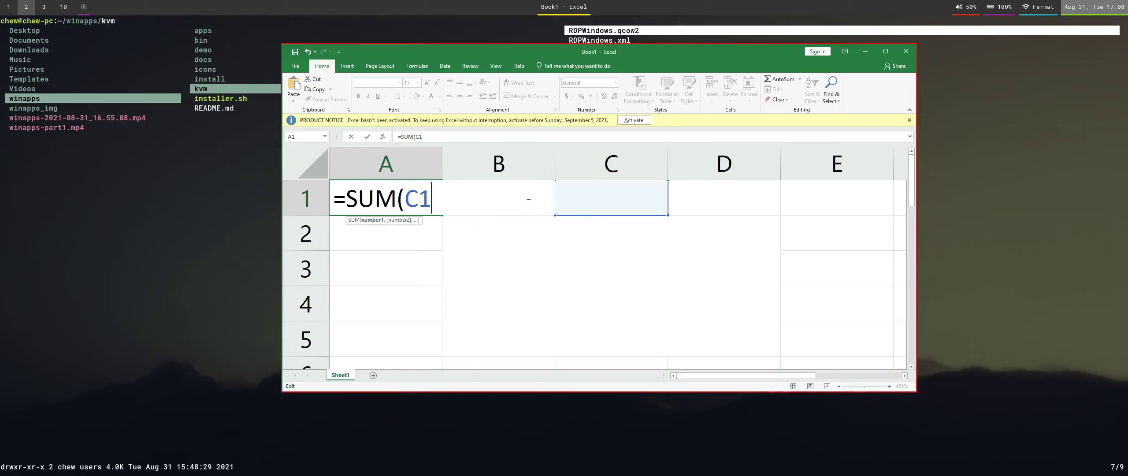
{"action": "key", "text": "Return"}
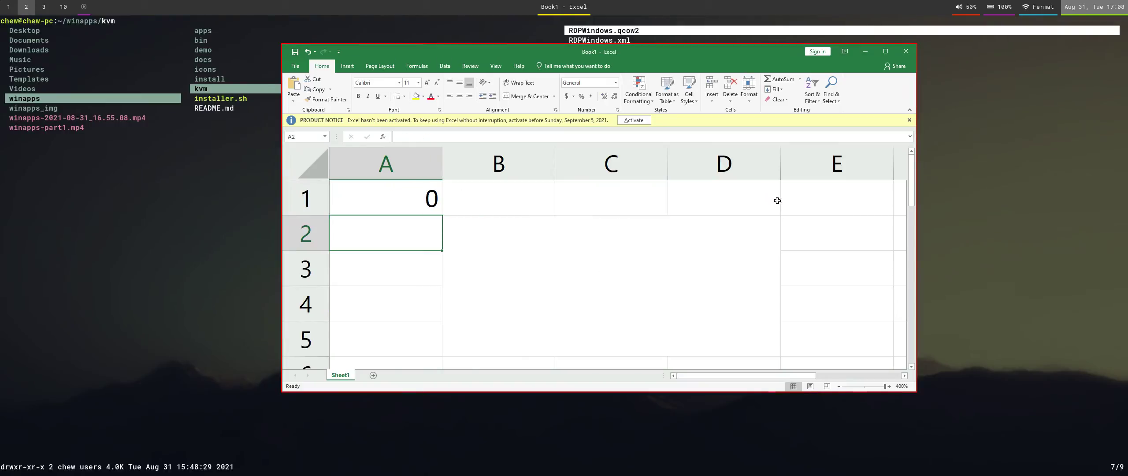
{"action": "left_click", "coordinate": [679, 248]}
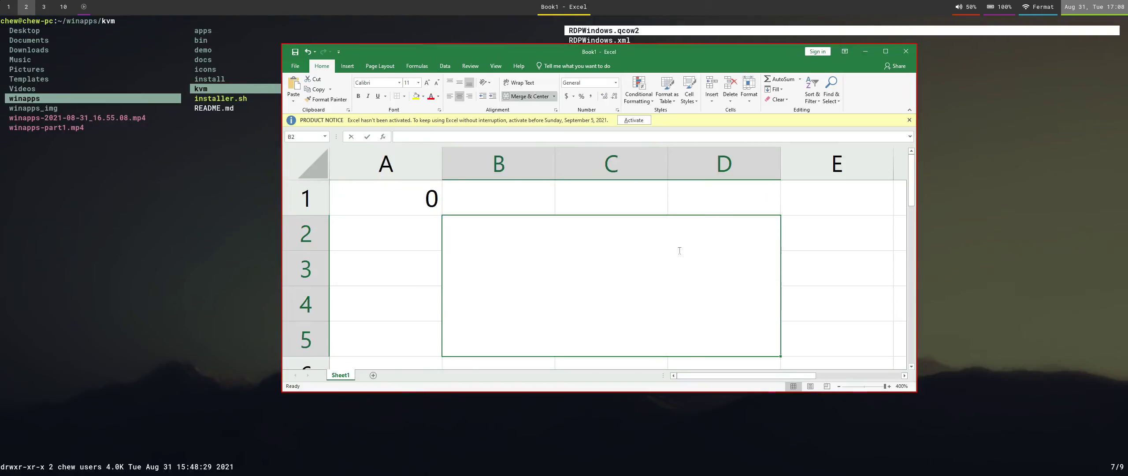
Enter 1234 into the merged B2:D5 cell.
{"action": "type", "text": "1234"}
{"action": "key", "text": "Return"}
{"action": "key", "text": "Up"}
{"action": "key", "text": "alt"}
{"action": "key", "text": "h"}
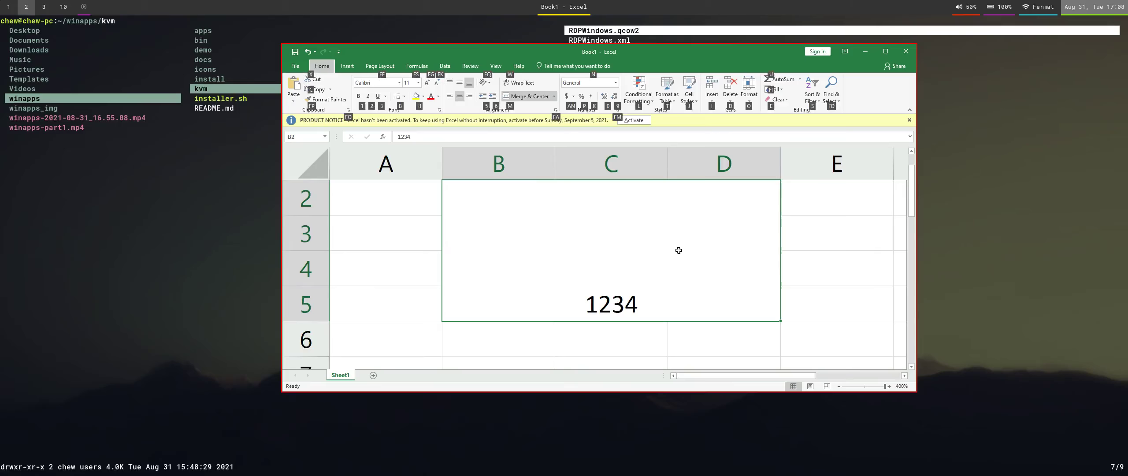
{"action": "key", "text": "l"}
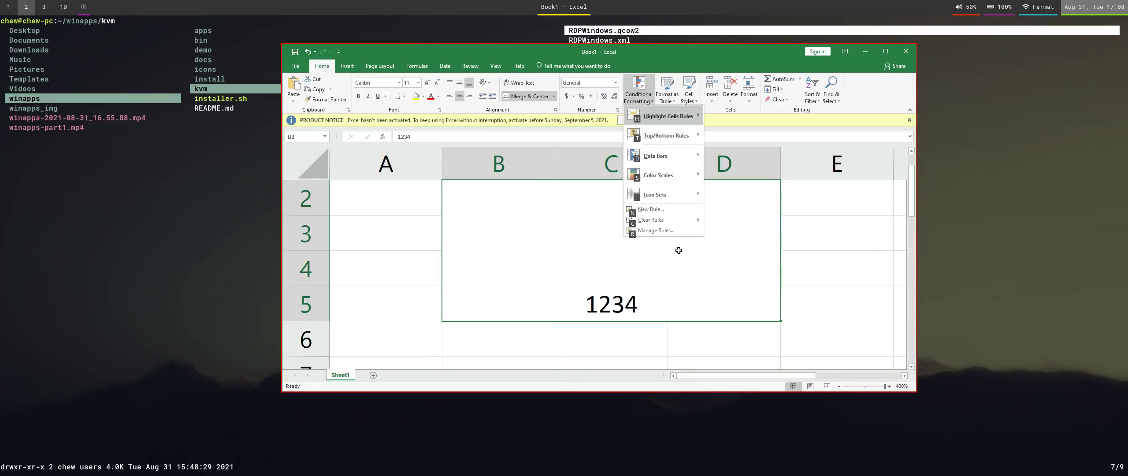
{"action": "key", "text": "Escape"}
{"action": "key", "text": "Escape"}
{"action": "type", "text": "har"}
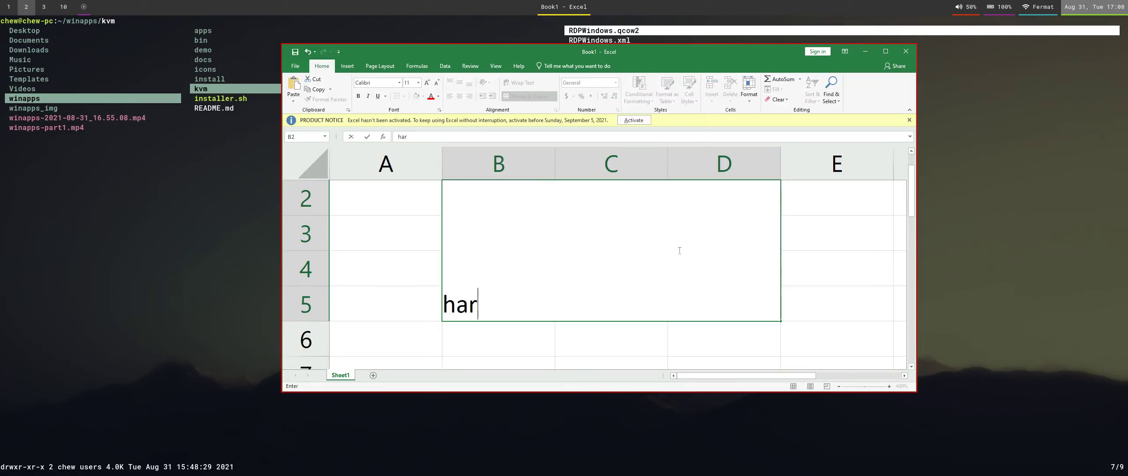
{"action": "key", "text": "Escape"}
Right-align, then left-align, then centre 1234 horizontally in the merged cell.
{"action": "key", "text": "alt"}
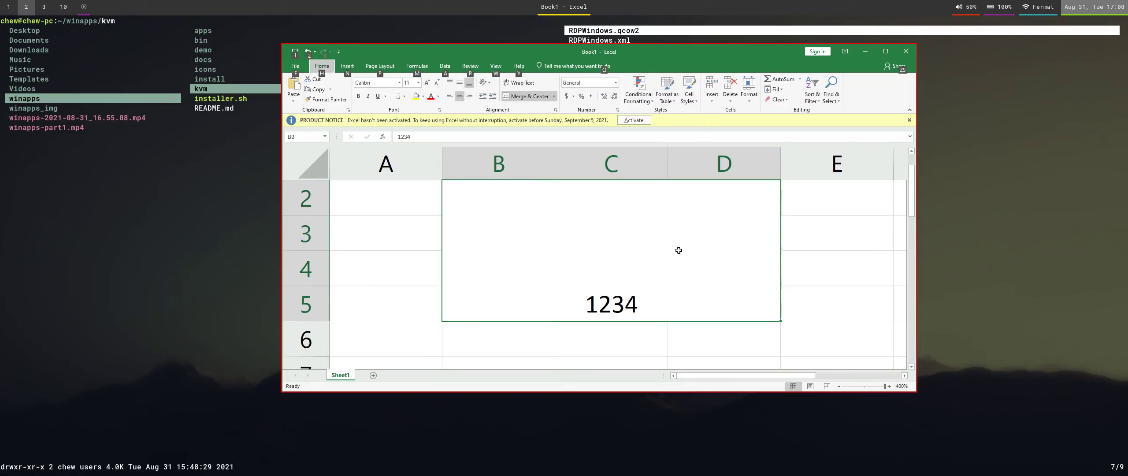
{"action": "key", "text": "h"}
{"action": "key", "text": "a"}
{"action": "key", "text": "r"}
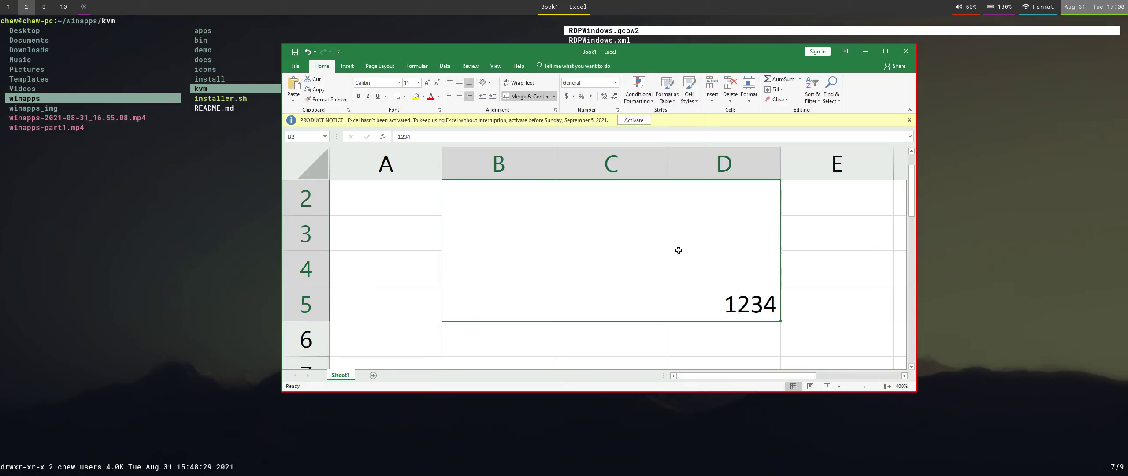
{"action": "key", "text": "alt"}
{"action": "key", "text": "h"}
{"action": "key", "text": "a"}
{"action": "key", "text": "l"}
{"action": "key", "text": "alt"}
{"action": "key", "text": "h"}
{"action": "key", "text": "a"}
{"action": "key", "text": "c"}
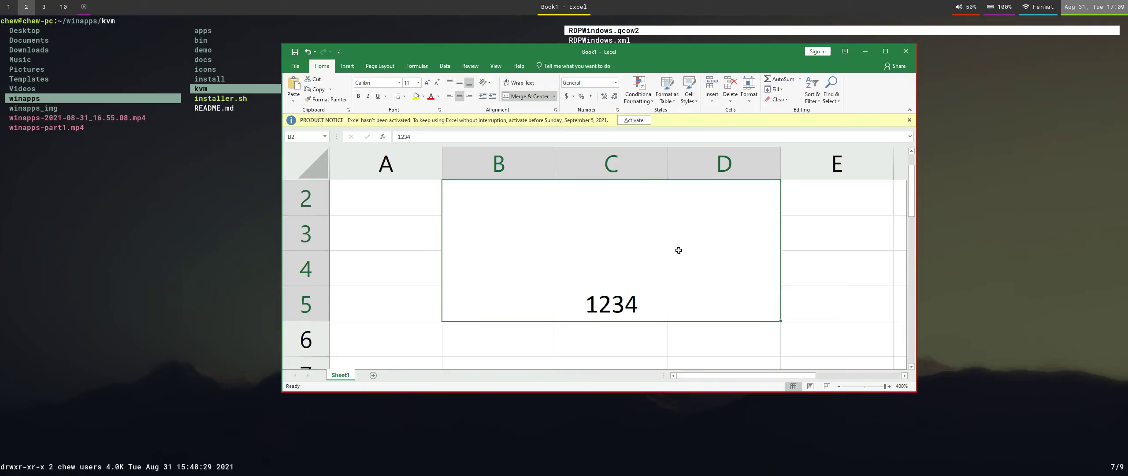
Middle-align 1234 vertically, select E3, and close the Book1 window.
{"action": "key", "text": "alt"}
{"action": "key", "text": "h"}
{"action": "key", "text": "a"}
{"action": "key", "text": "m"}
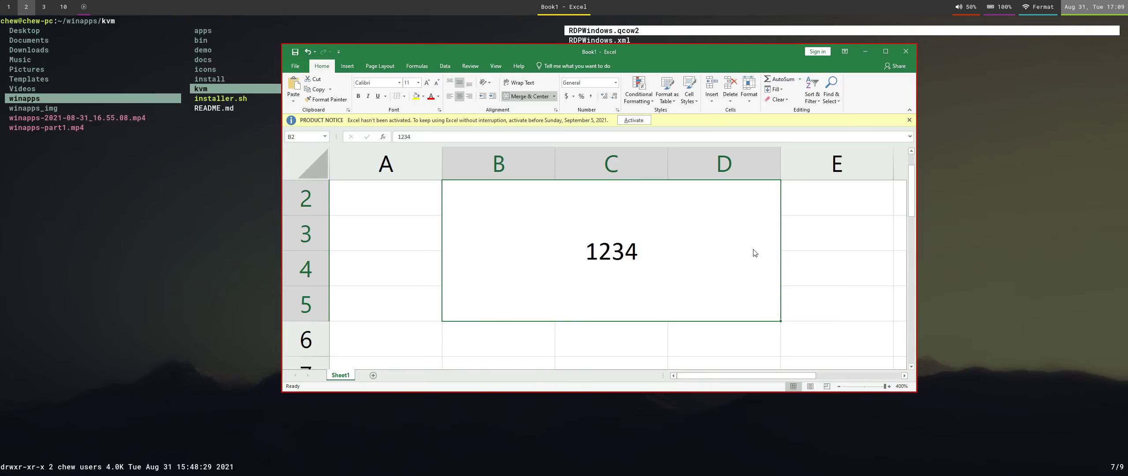
{"action": "left_click", "coordinate": [794, 247]}
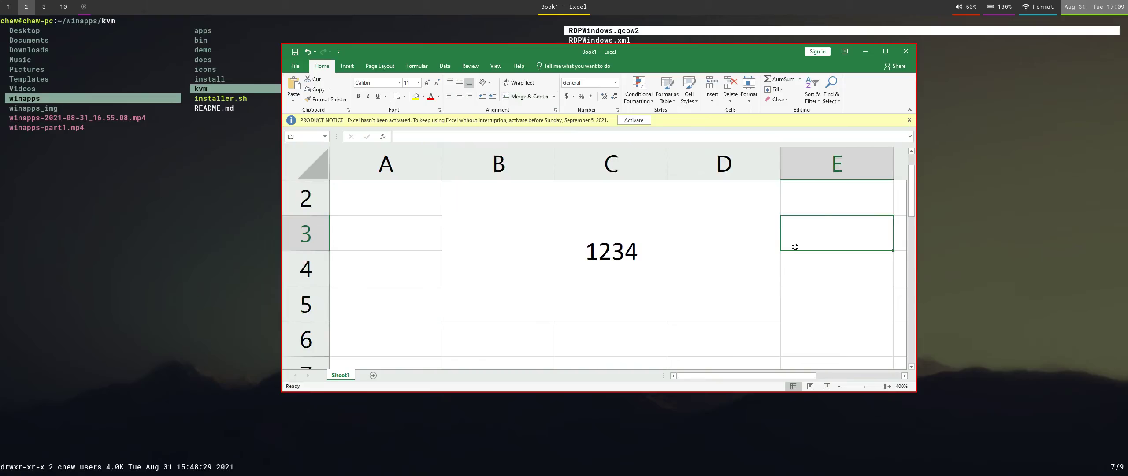
{"action": "left_click", "coordinate": [906, 52]}
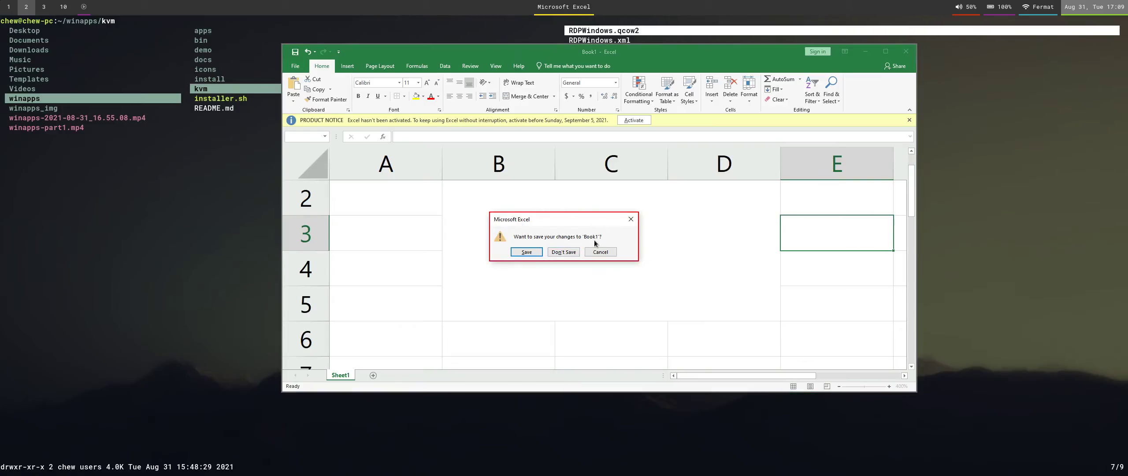
Choose Don't Save to discard Book1 and close Excel.
{"action": "left_click", "coordinate": [569, 253]}
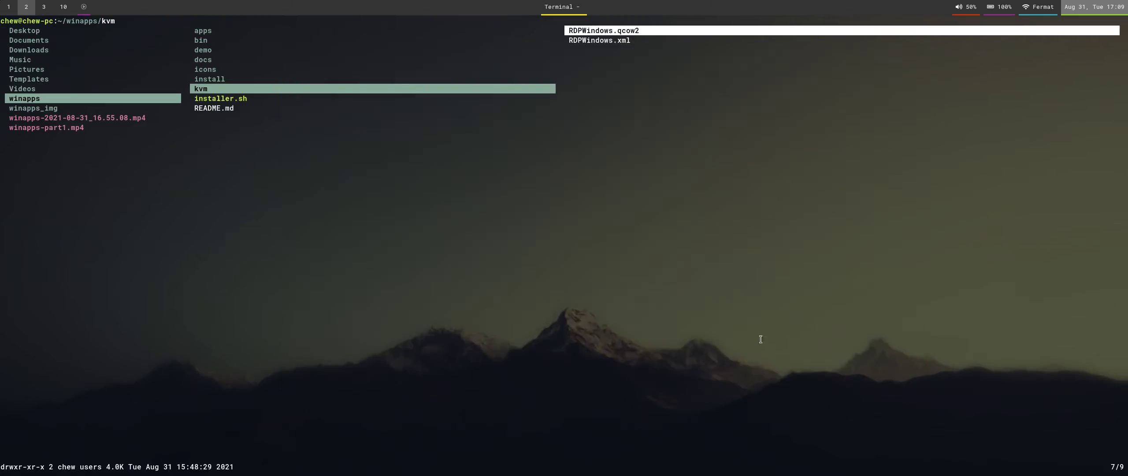